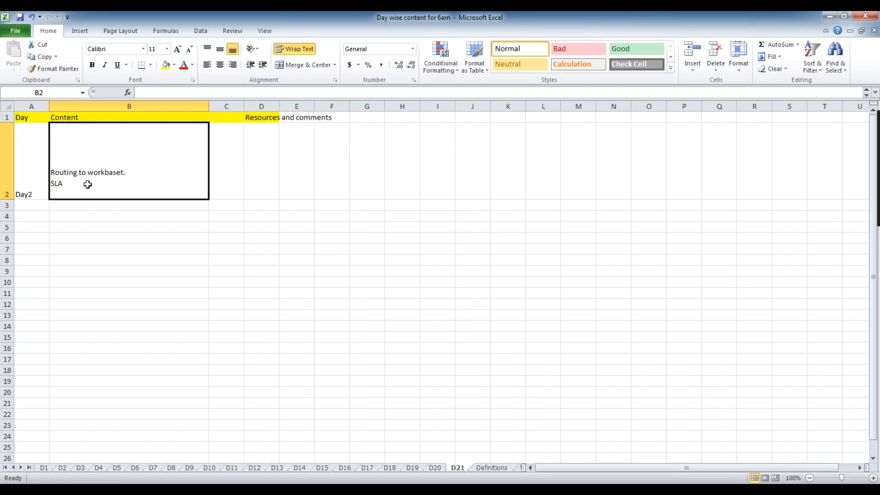
Replace the old notes in B2 with 'Screeflows and harness'.
left_click_drag(86, 185, 50, 162)
key("BackSpace")
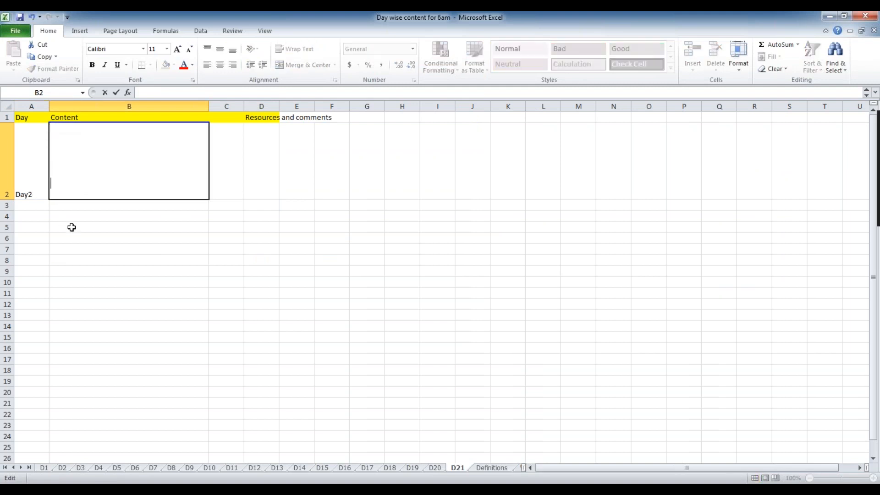
left_click(72, 228)
double_click(87, 132)
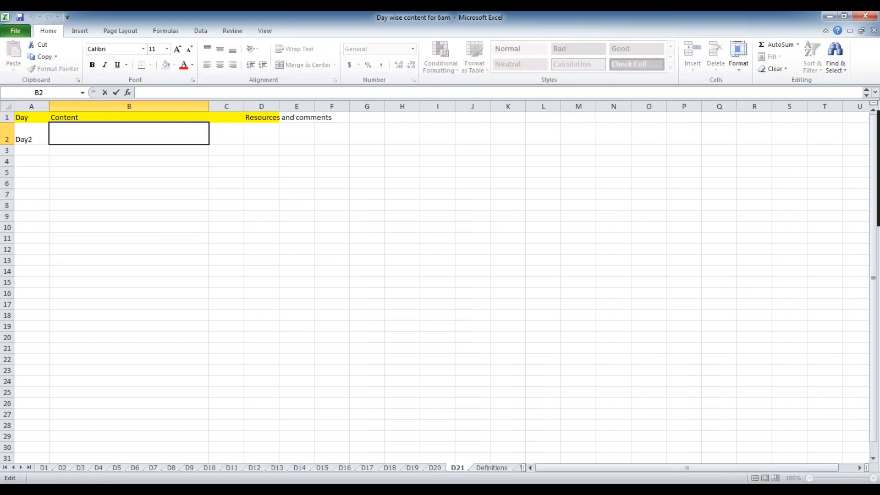
type("Screeflows and harness")
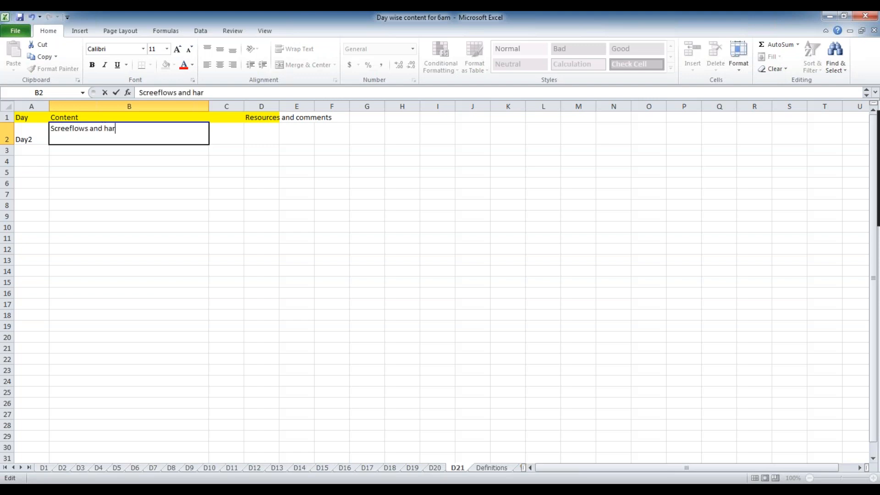
left_click(263, 316)
Widen columns D and C.
left_click_drag(279, 109, 359, 111)
left_click(313, 170)
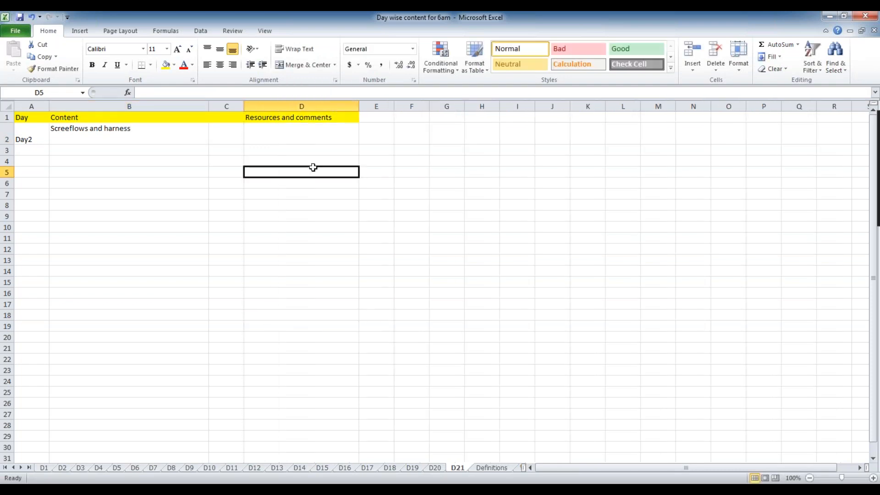
left_click_drag(242, 108, 333, 108)
Enter 'screenflows' in cell B6.
left_click(151, 179)
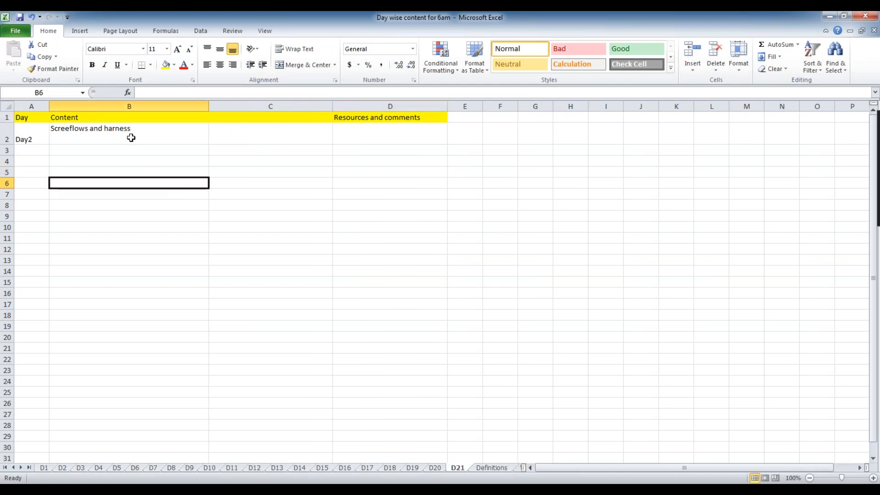
left_click(88, 130)
left_click(106, 196)
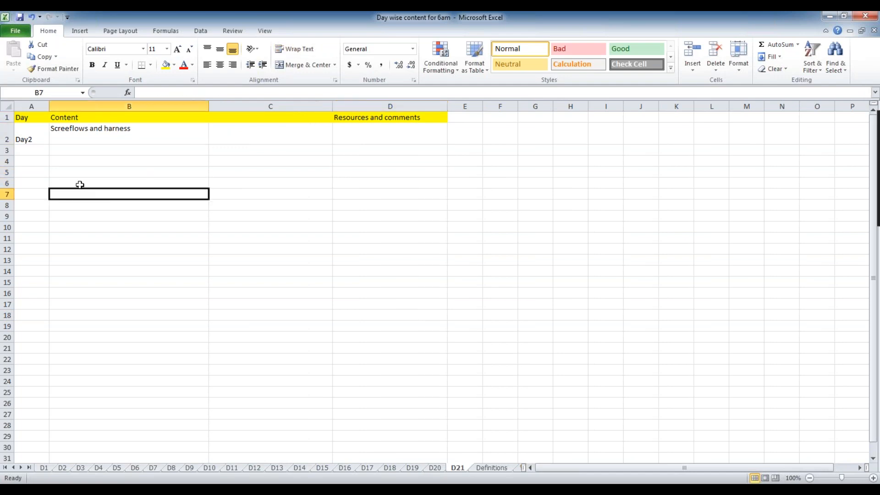
double_click(101, 185)
type("screenflows")
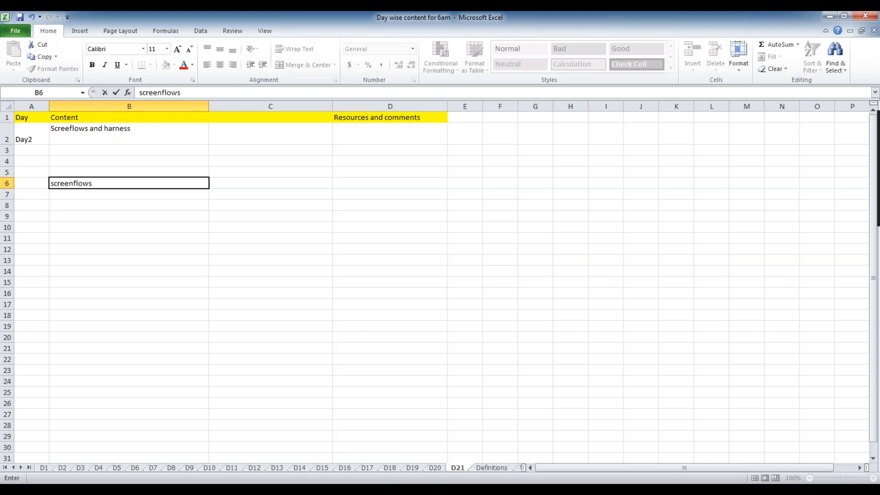
left_click(157, 228)
left_click(235, 189)
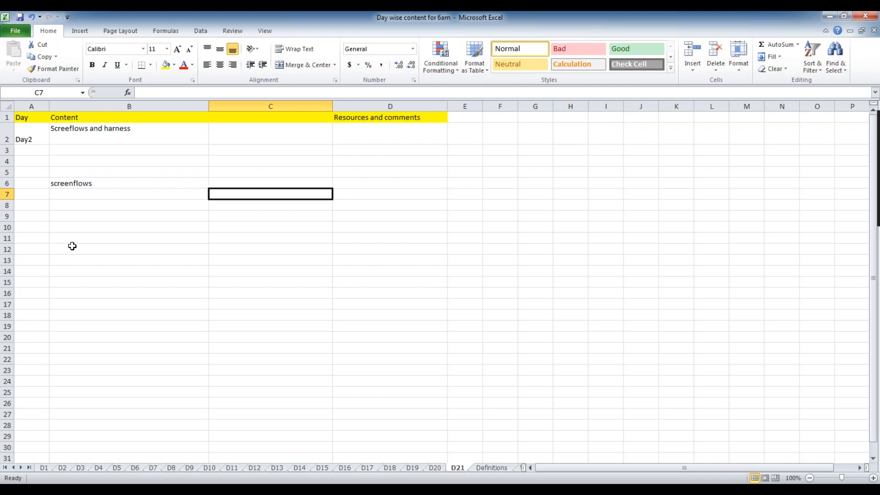
Enter 'is useful to capture information in multiple screens and move back and forth.' in C6.
left_click(255, 183)
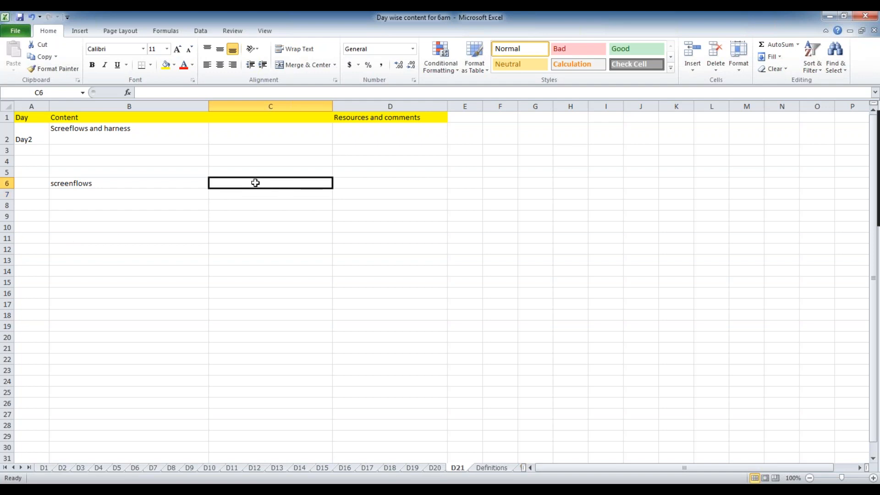
type("is useful to capte")
key("BackSpace")
type("u")
key("BackSpace")
type("tu")
key("BackSpace")
key("BackSpace")
type("ure infor")
key("BackSpace")
type("rmation in")
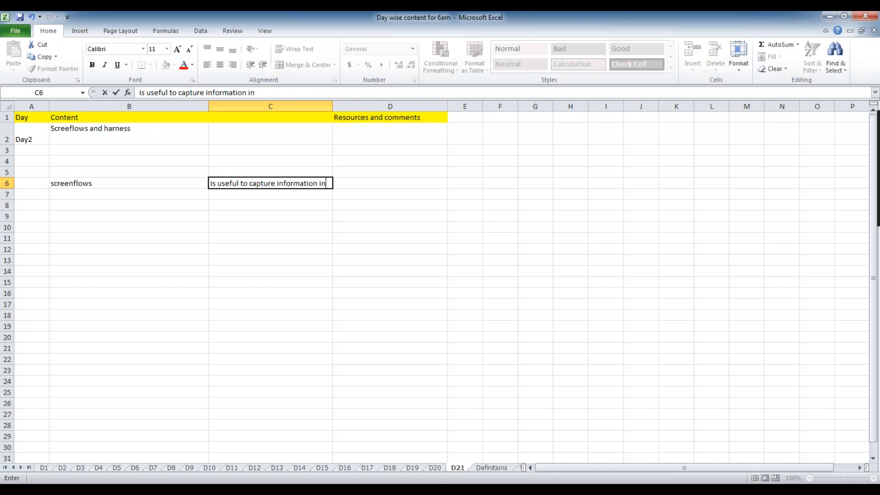
type(" multiple screens")
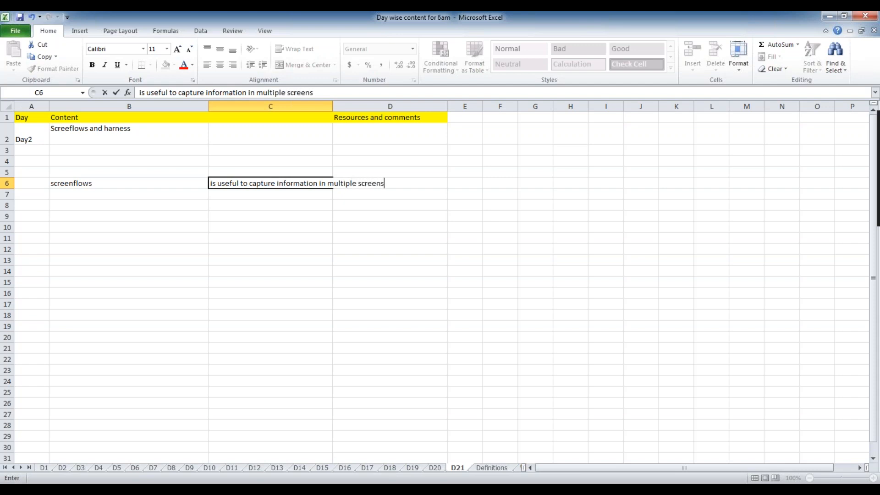
type(" and move back a")
key("BackSpace")
type("and ofr")
key("BackSpace")
key("BackSpace")
key("BackSpace")
type("forth")
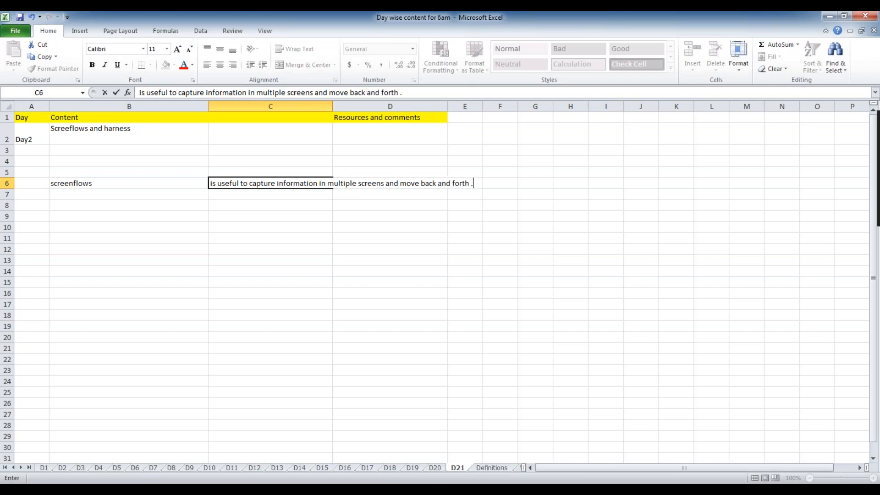
type(" .")
left_click(197, 218)
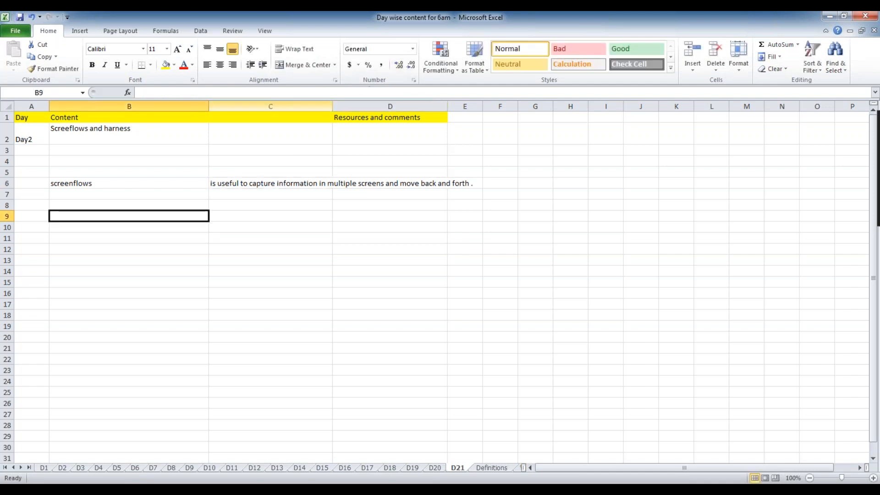
Wrap the text in C6 and widen column C to fit it.
left_click(291, 184)
left_click(295, 49)
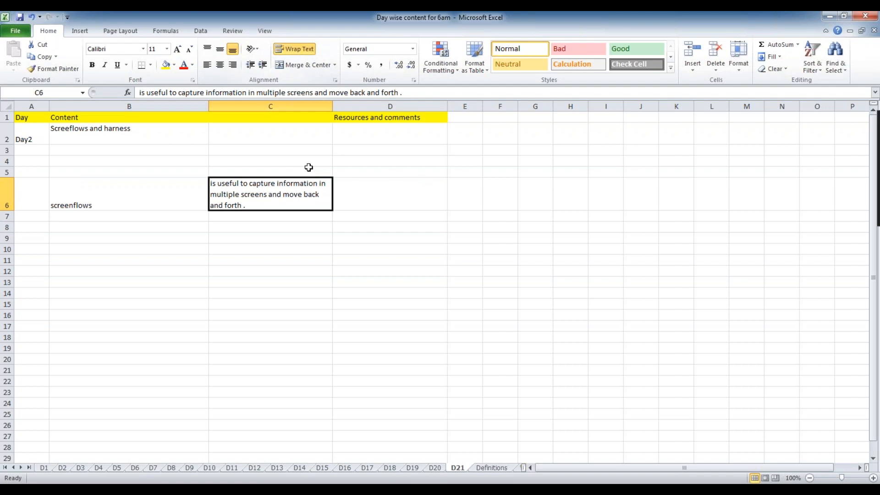
left_click_drag(334, 107, 403, 107)
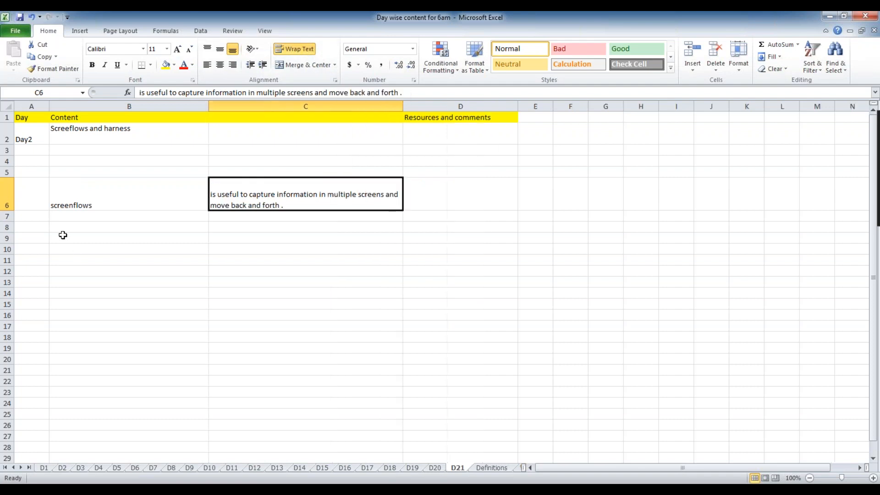
double_click(119, 201)
left_click(145, 264)
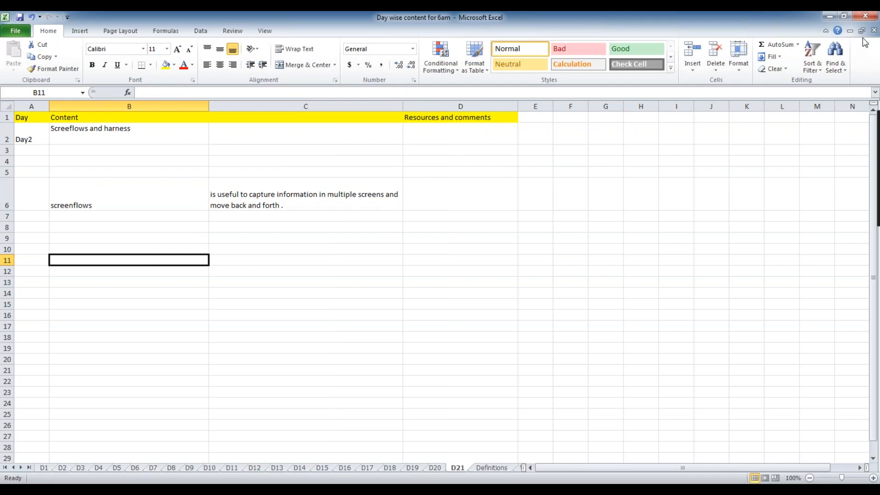
Check cells B6 and C6, then bring up the browser from the taskbar.
left_click(133, 200)
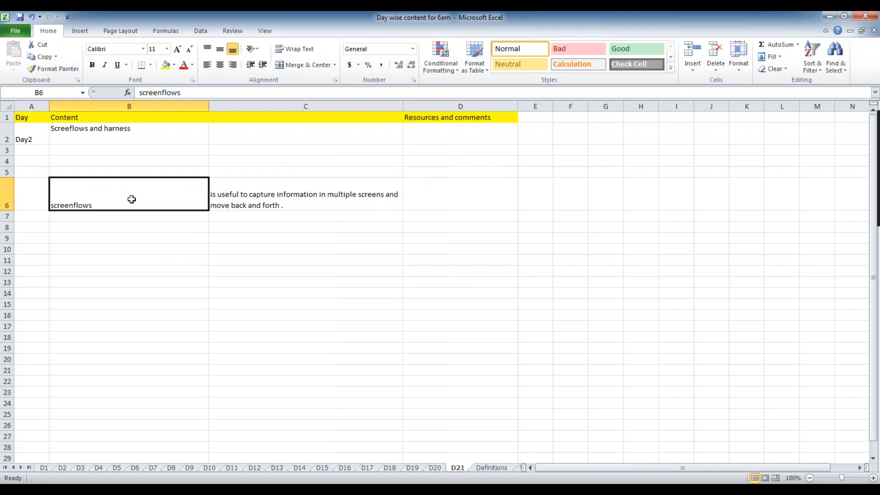
left_click(291, 188)
left_click(116, 187)
left_click(318, 192)
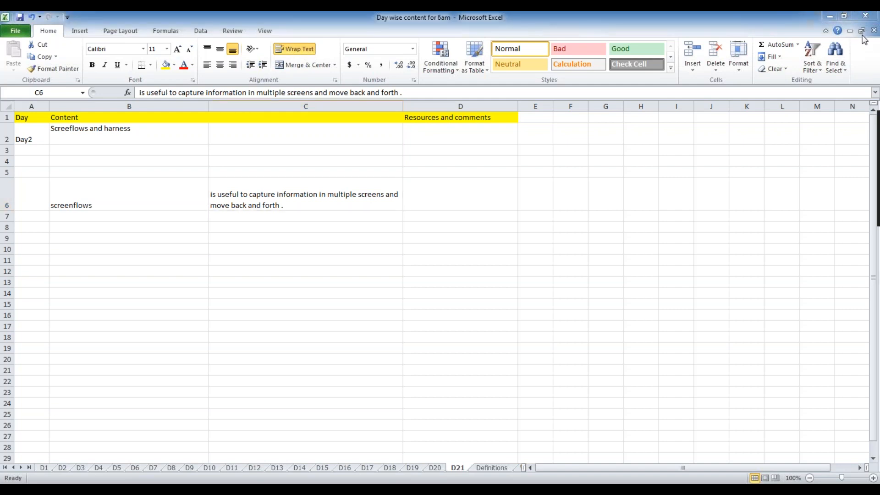
left_click(454, 83)
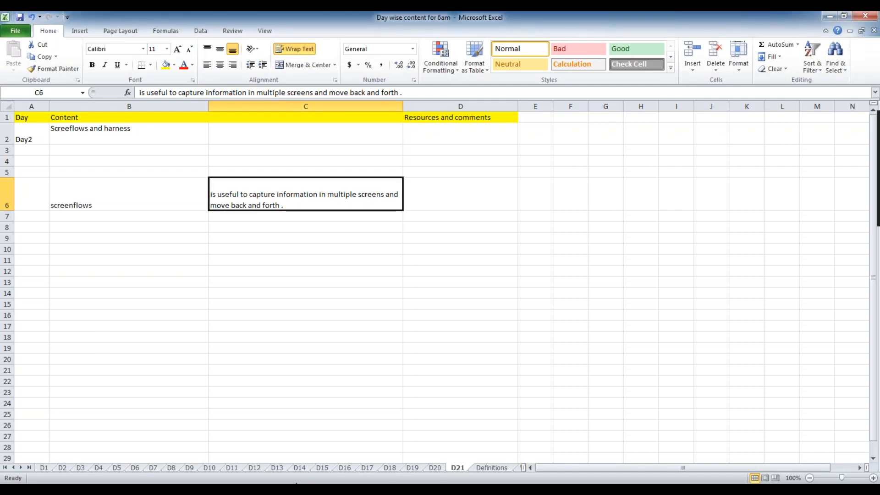
left_click(296, 484)
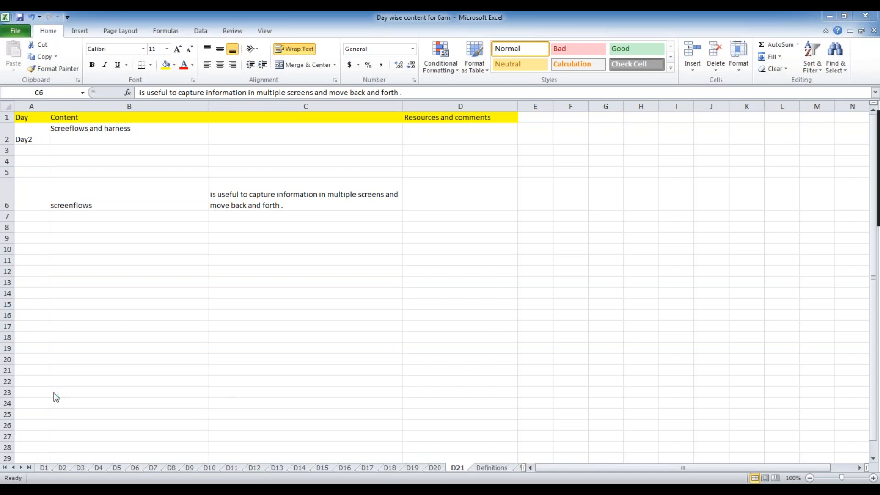
Add a C6 line: screen flows can't be created from case designer but can be referred to as a step.
left_click(298, 207)
key("F2")
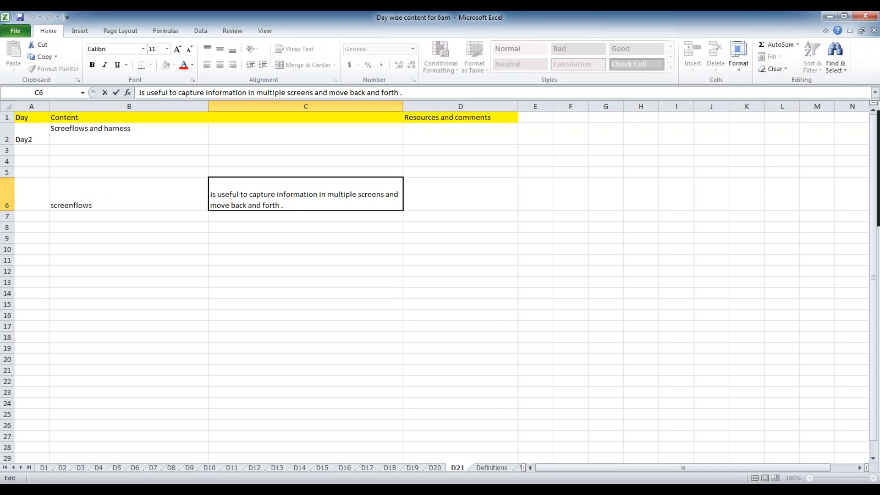
key("alt+Return")
type("We can not c")
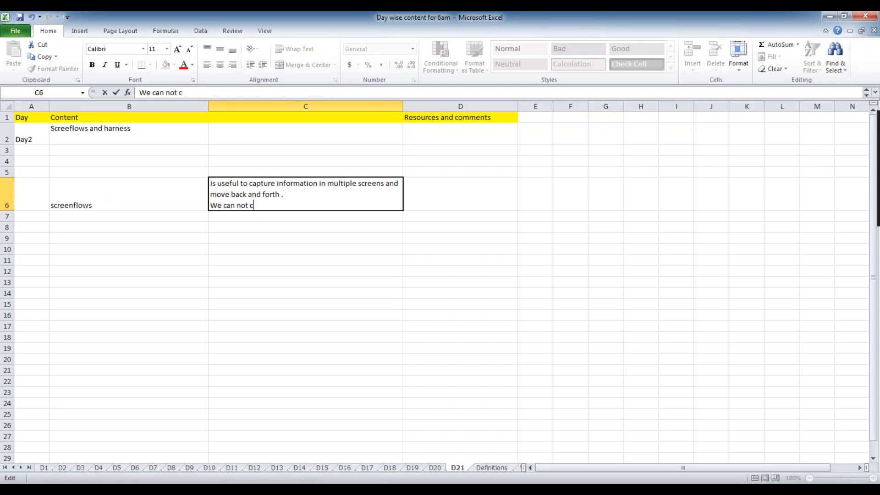
type("reate screens")
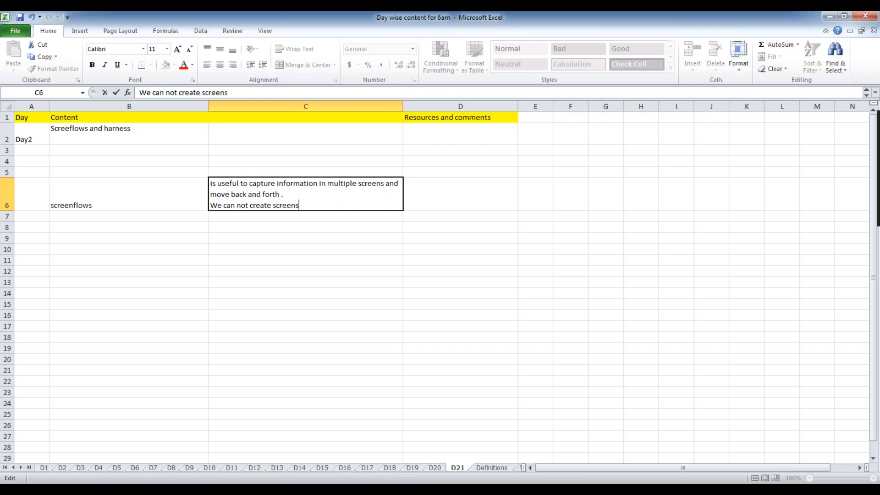
key("BackSpace")
type("flows from case des")
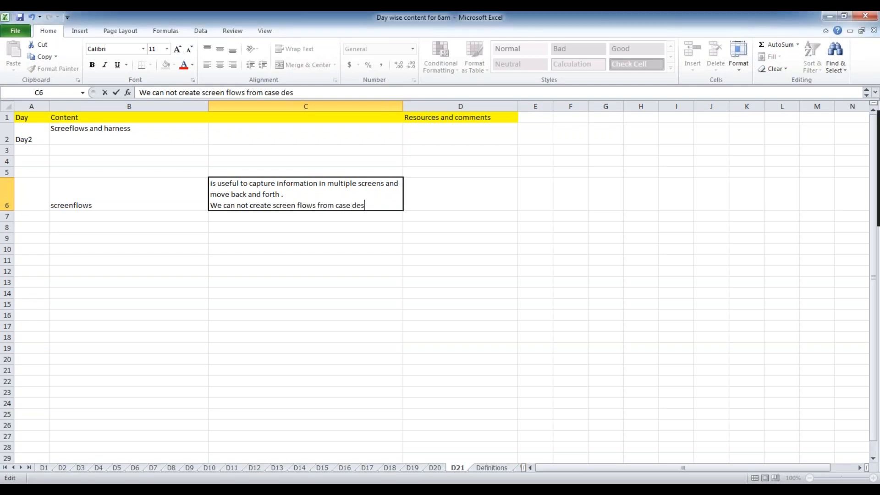
type("igner but once we c")
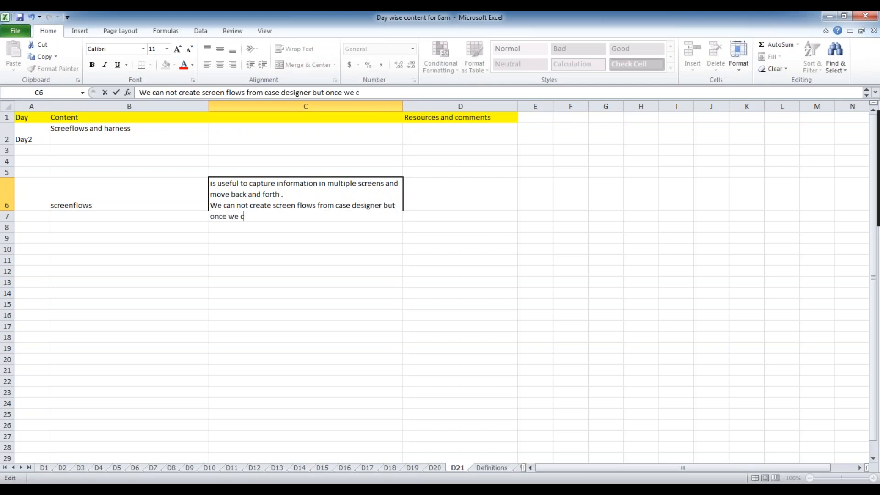
type("reate we can ")
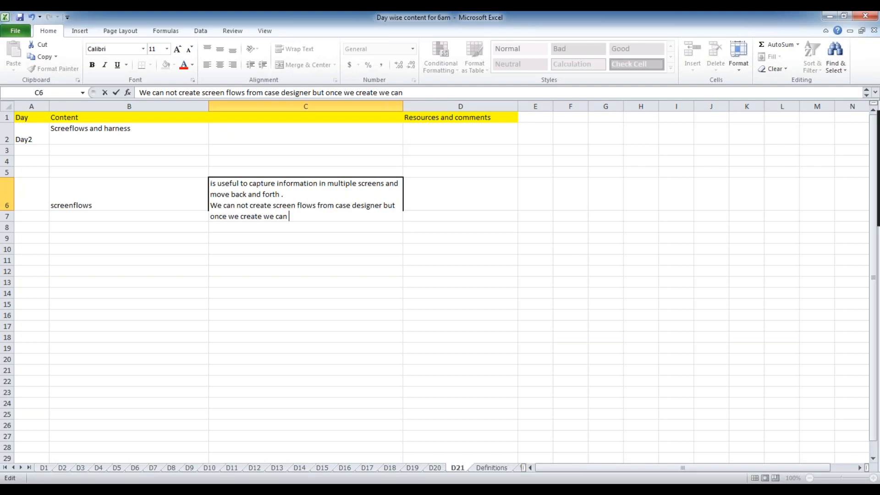
type("refert it as step.")
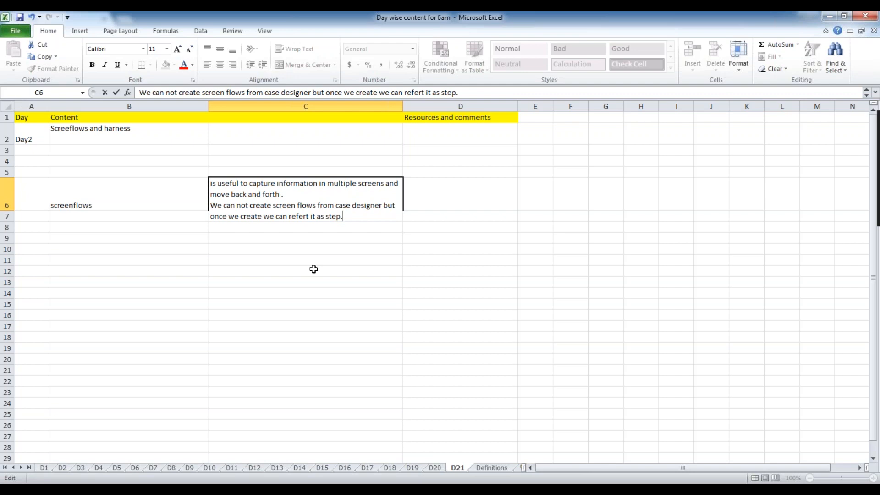
left_click(314, 269)
left_click(361, 204)
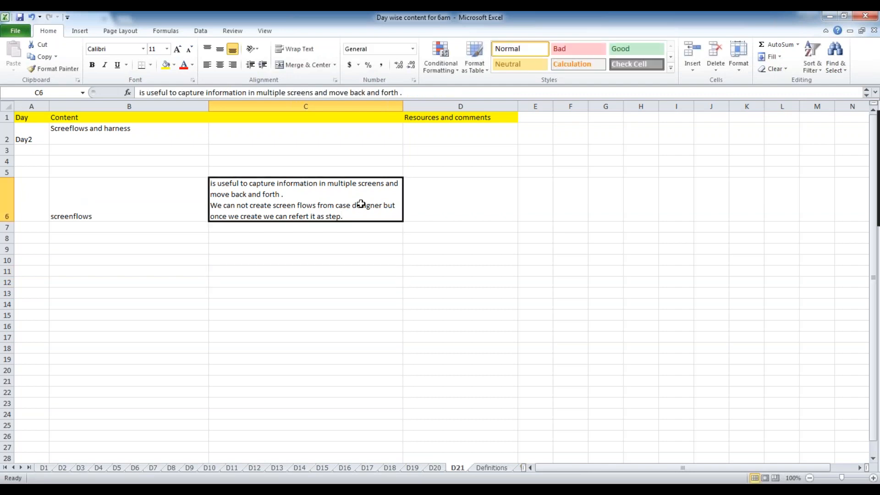
left_click(465, 210)
left_click(267, 270)
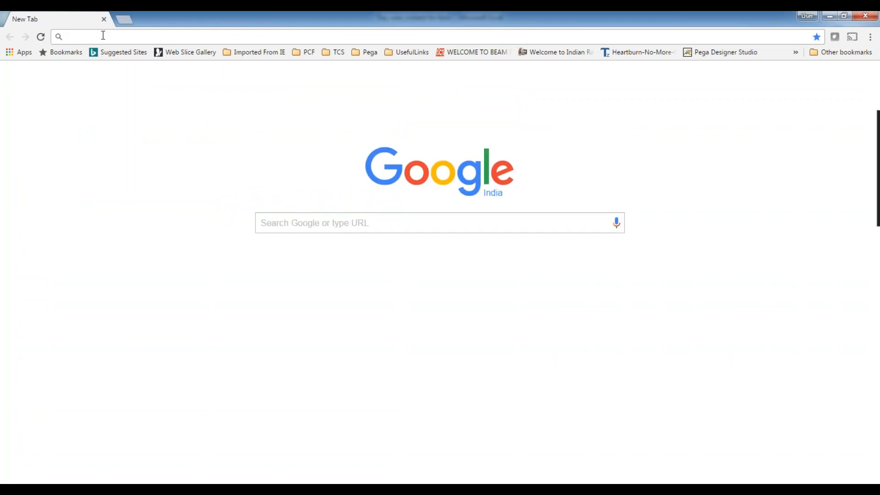
Load the local Pega Designer Studio address in Chrome, then return to Excel's D21 sheet.
type("lo")
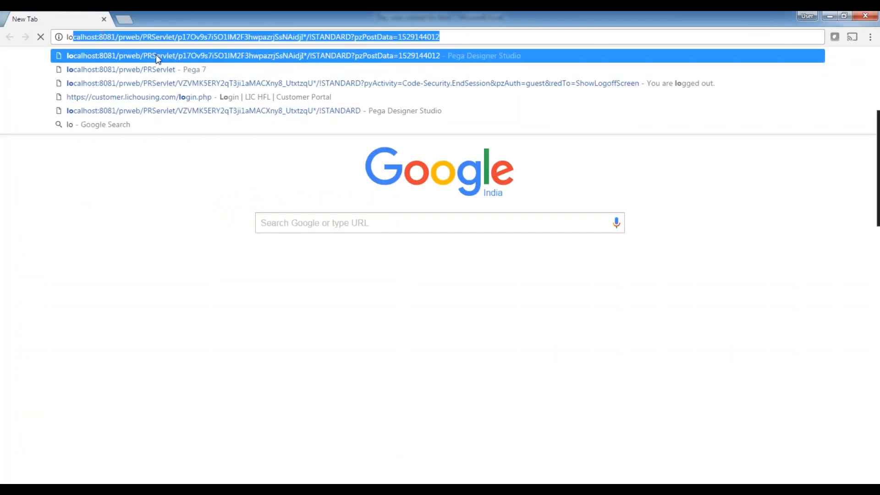
left_click(156, 54)
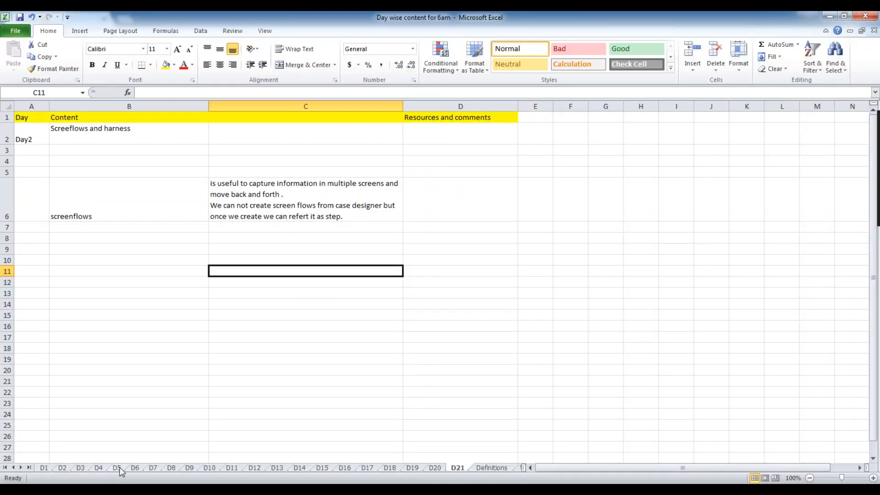
left_click(118, 468)
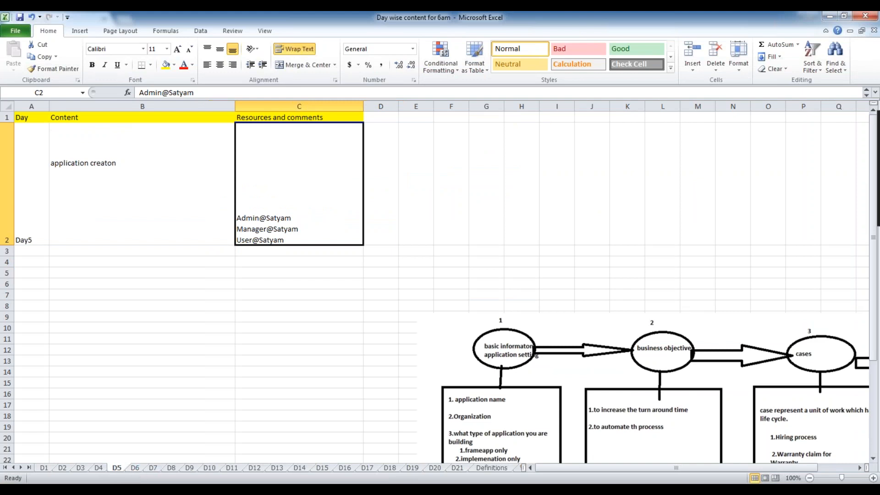
left_click(457, 468)
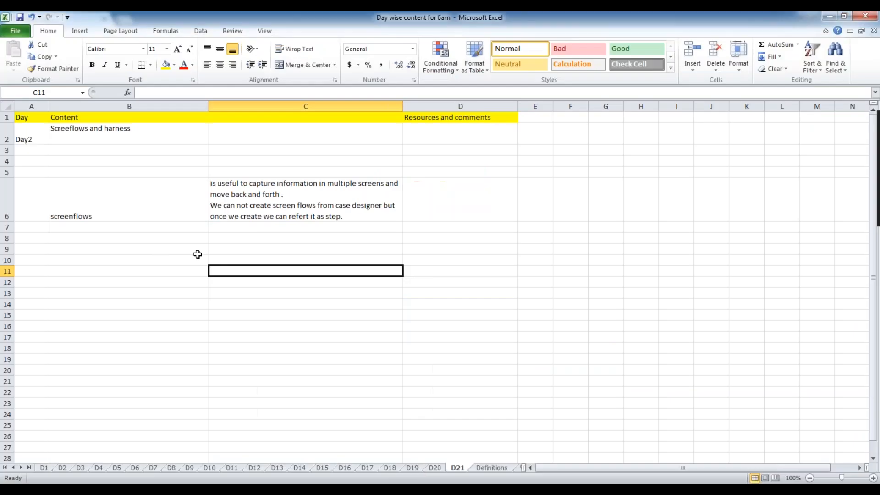
left_click(349, 220)
Add the line 'We can not assignments in the screen flows.' to the C6 note.
left_click(228, 269)
left_click(364, 210)
key("F2")
key("alt+Return")
type("We can not")
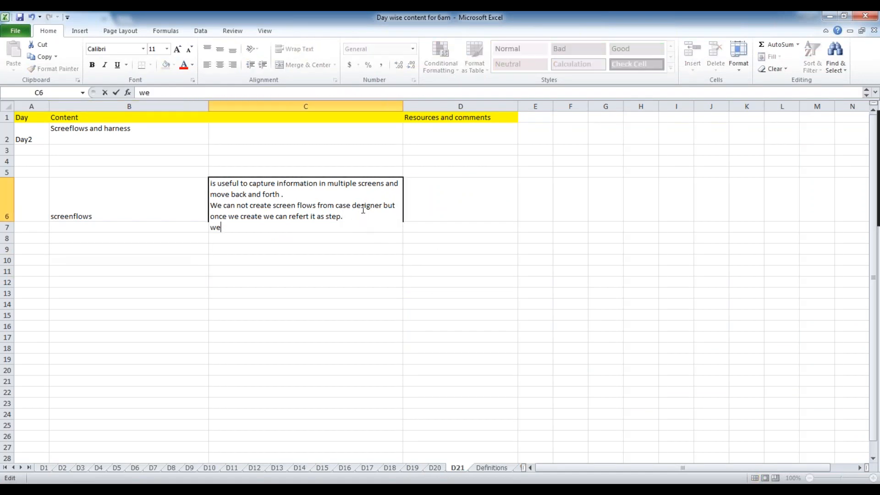
type(" rout")
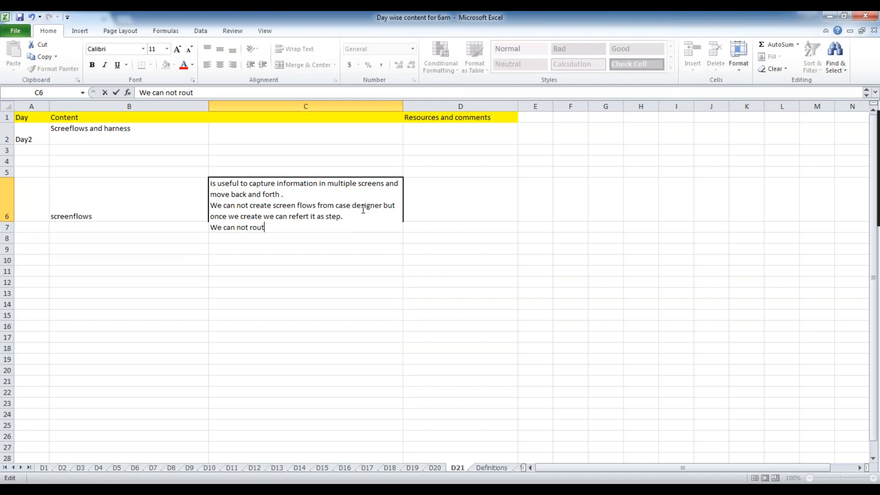
type("e the")
key("BackSpace")
key("BackSpace")
key("BackSpace")
type("the")
key("BackSpace")
key("BackSpace")
key("BackSpace")
key("BackSpace")
key("BackSpace")
key("BackSpace")
key("BackSpace")
key("BackSpace")
key("BackSpace")
type("ssignments in the screens.")
key("BackSpace")
key("BackSpace")
key("BackSpace")
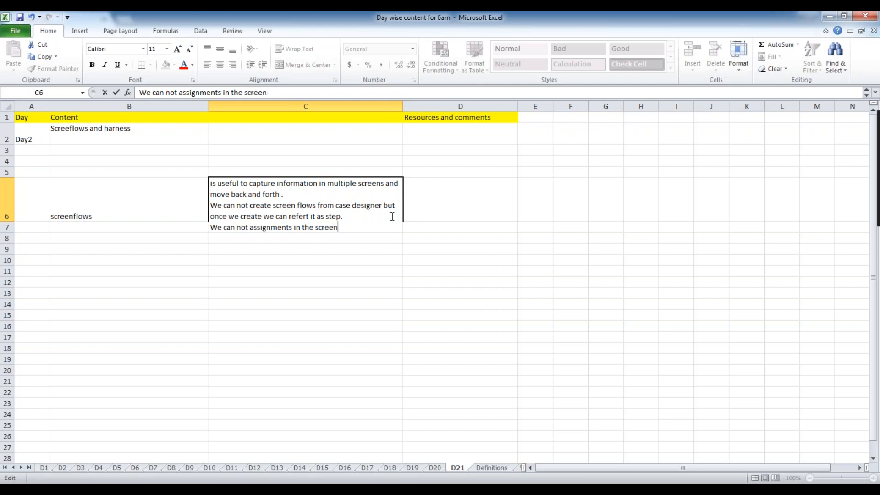
type("n flows.")
left_click(269, 333)
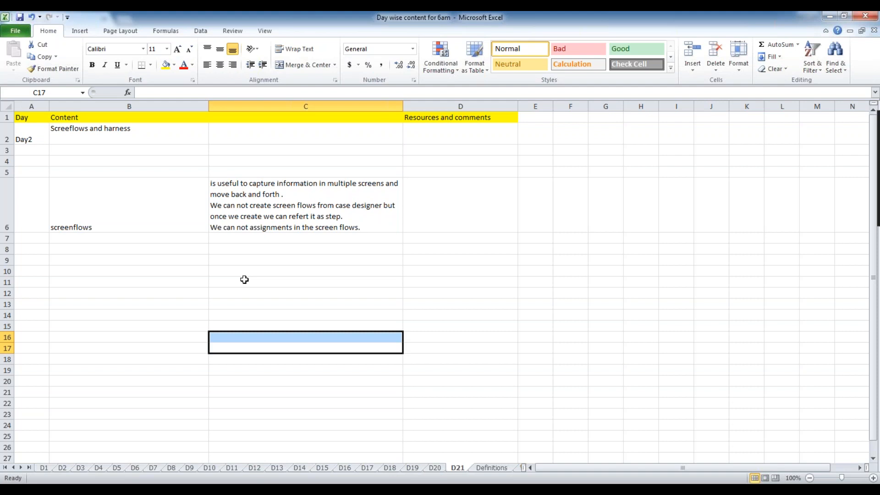
Add a C6 line saying to go for a screen flow when there is a single actor.
left_click(365, 224)
key("F2")
key("alt+Return")
type("You need to gov")
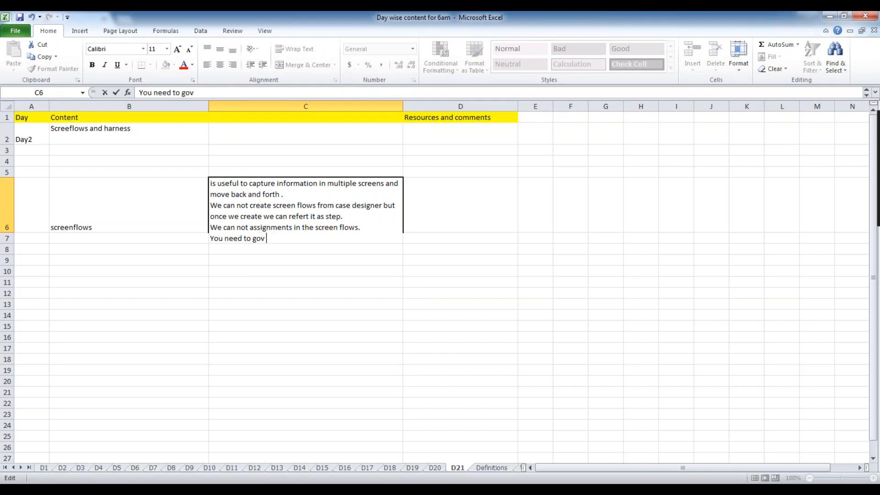
key("BackSpace")
type("for the screen flow when there i")
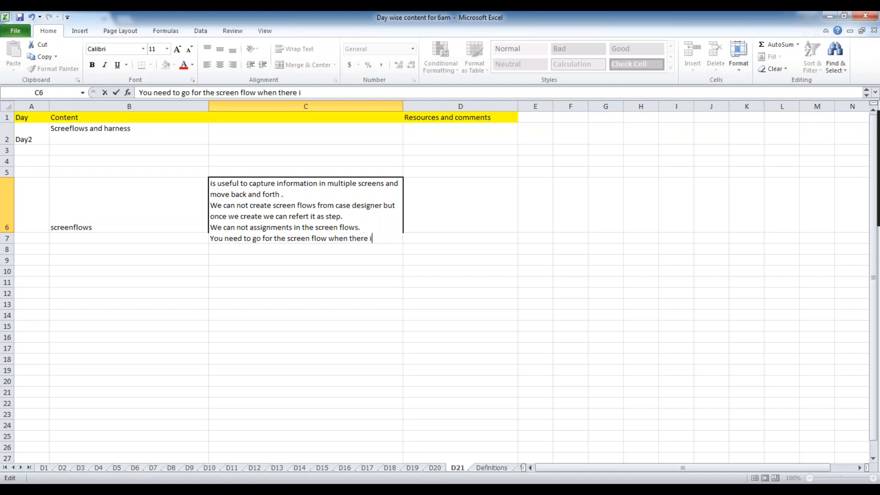
type("s a single actor.")
left_click(495, 253)
left_click(256, 239)
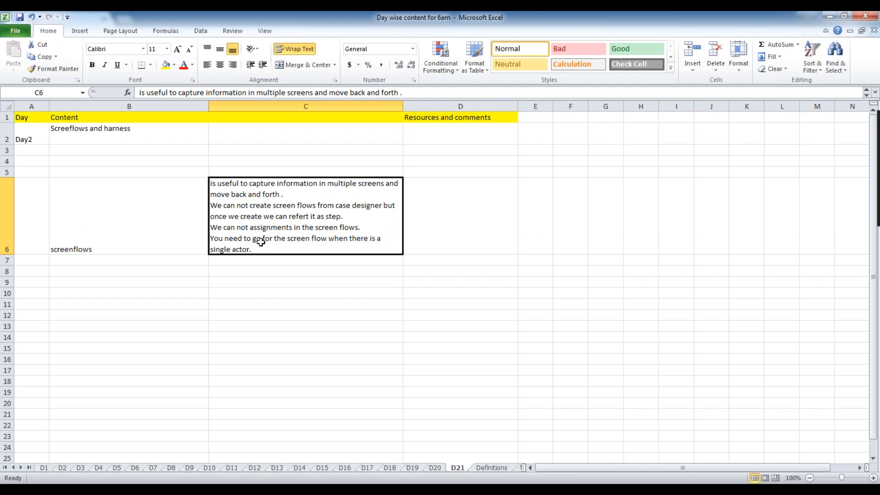
Add another C6 line: 'assignment shape itself act as a flow action.'.
double_click(262, 250)
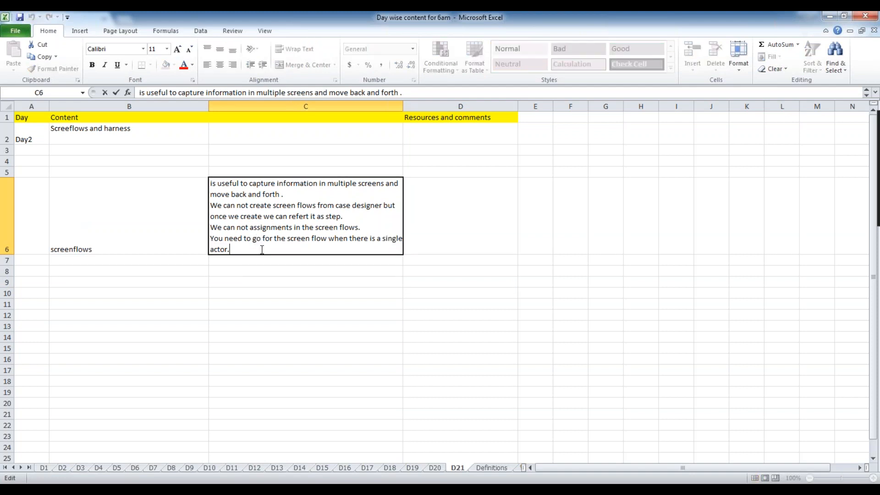
key("alt+Return")
type("as")
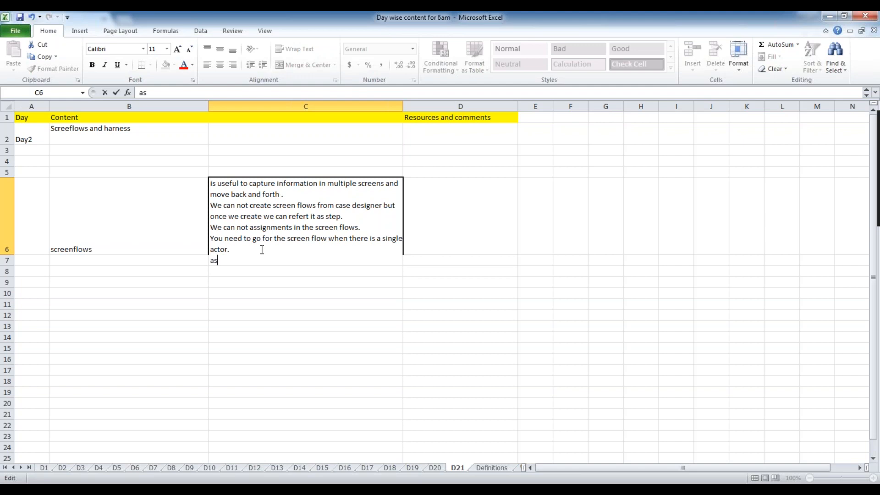
type("signment shpwe")
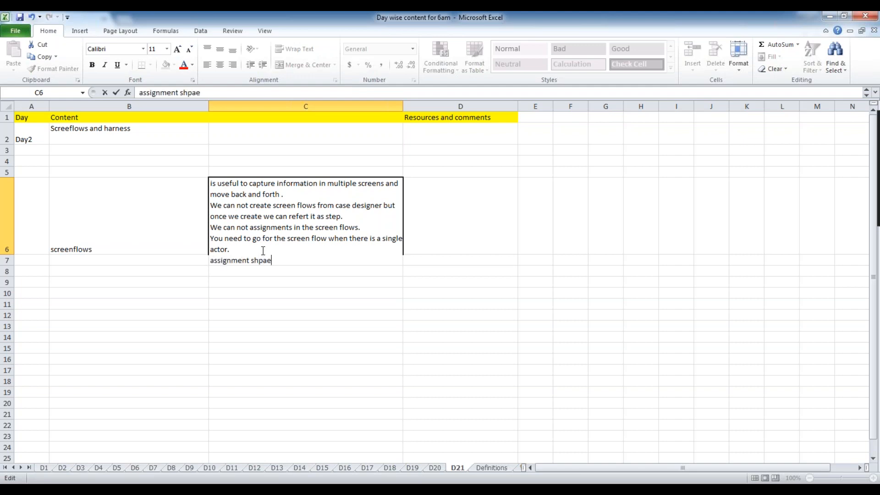
key("BackSpace")
key("BackSpace")
key("BackSpace")
type("aoe")
key("BackSpace")
key("BackSpace")
key("BackSpace")
type("ape itself act as a ")
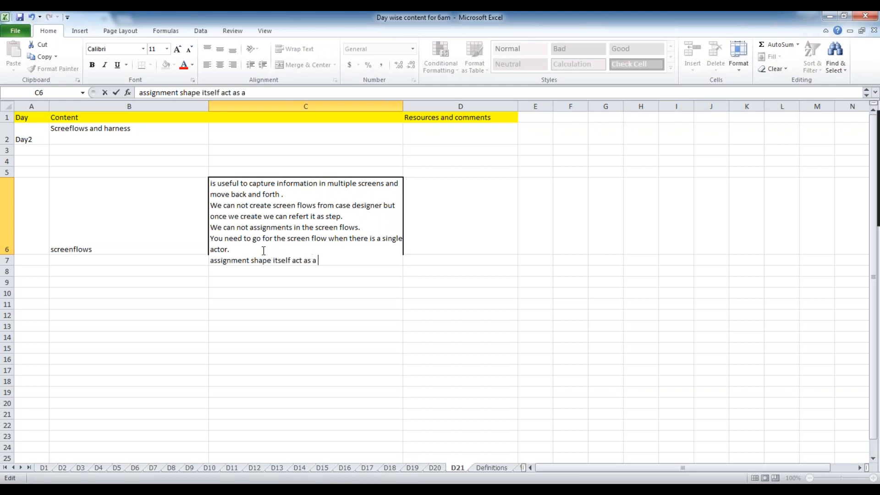
type("flow action.")
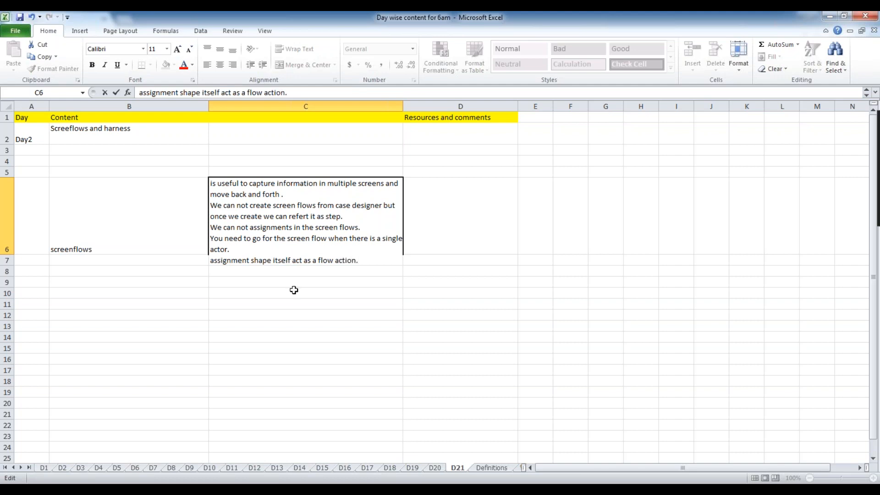
left_click_drag(292, 291, 300, 292)
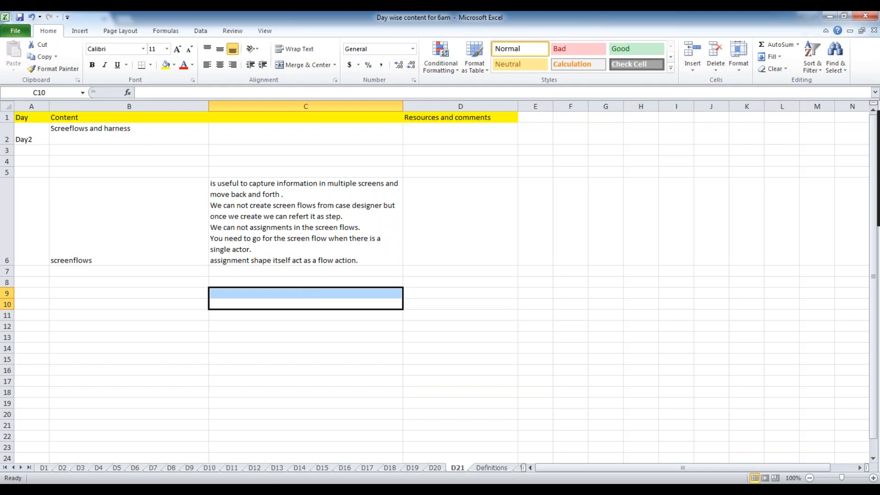
key("alt+Tab")
Log in to Pega with the administrator operator ID and its password.
left_click_drag(465, 175, 291, 170)
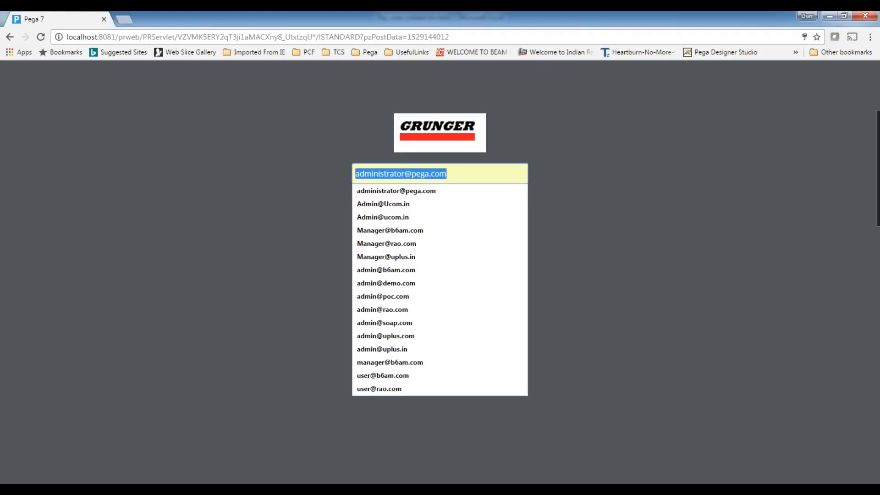
type("admin@")
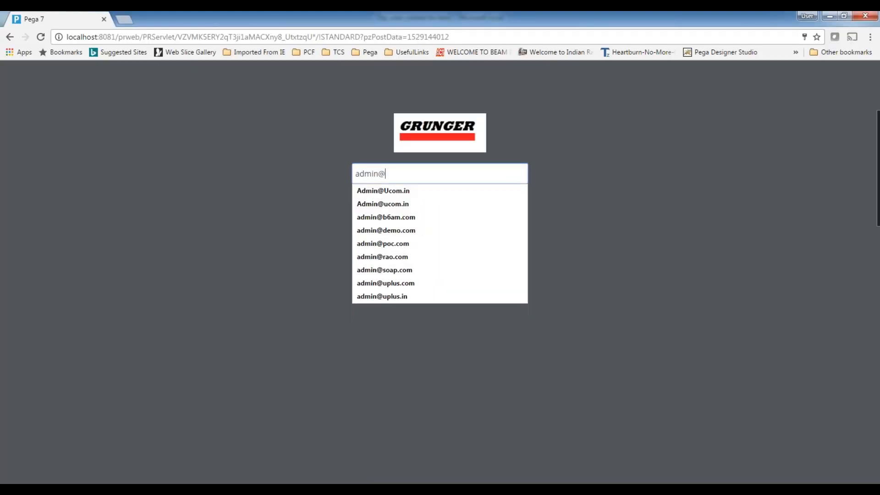
type("saty")
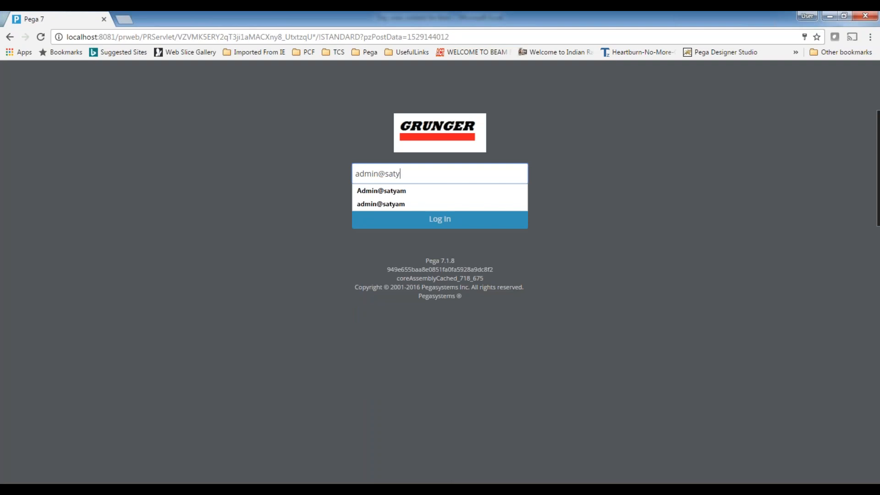
type("am")
key("Tab")
type("******")
key("BackSpace")
key("BackSpace")
key("BackSpace")
key("BackSpace")
key("BackSpace")
key("BackSpace")
type("***")
key("BackSpace")
key("BackSpace")
key("BackSpace")
type("******")
key("BackSpace")
key("BackSpace")
key("BackSpace")
key("BackSpace")
key("BackSpace")
type("****")
key("Return")
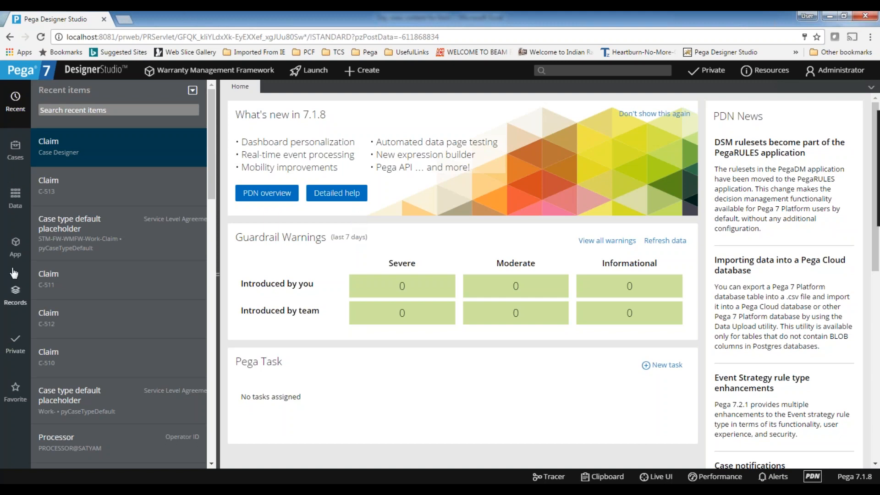
Open the Claim case type from the explorer's list of case types.
left_click(15, 248)
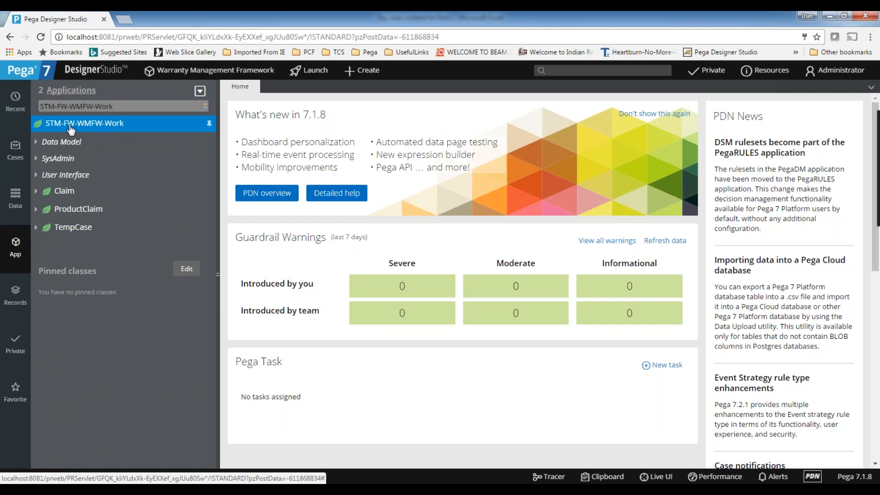
right_click(66, 131)
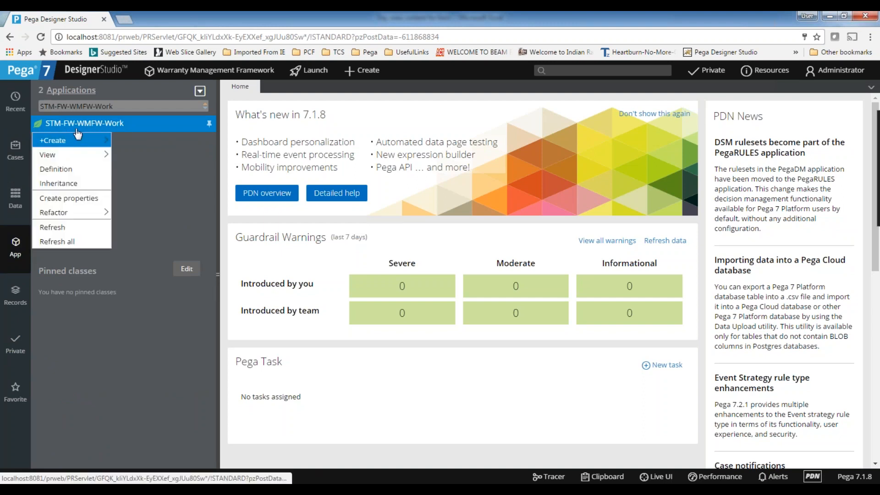
mouse_move(57, 147)
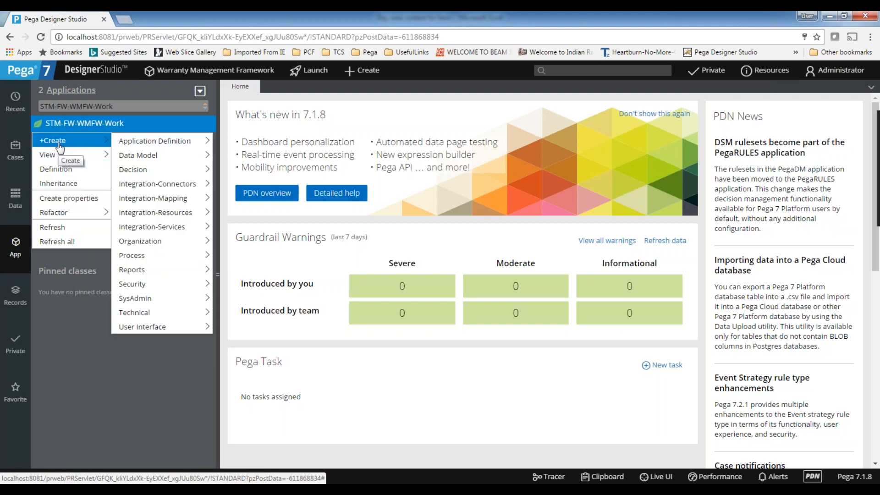
left_click(15, 150)
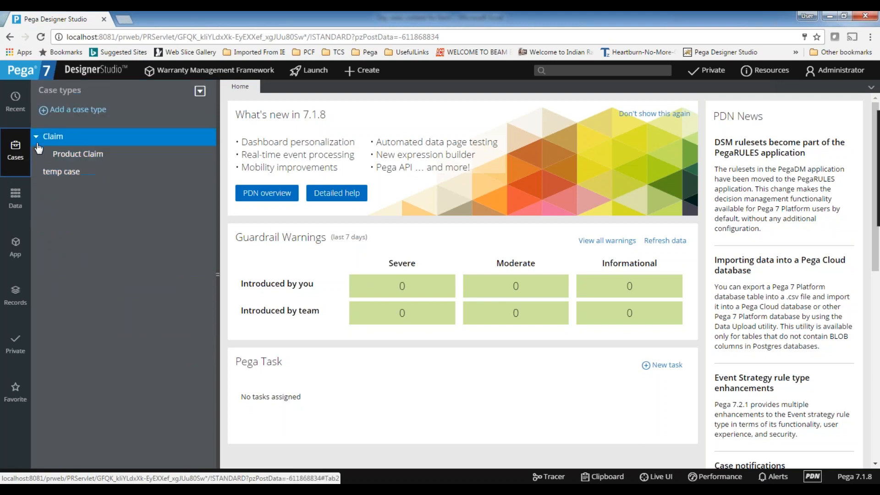
left_click(51, 138)
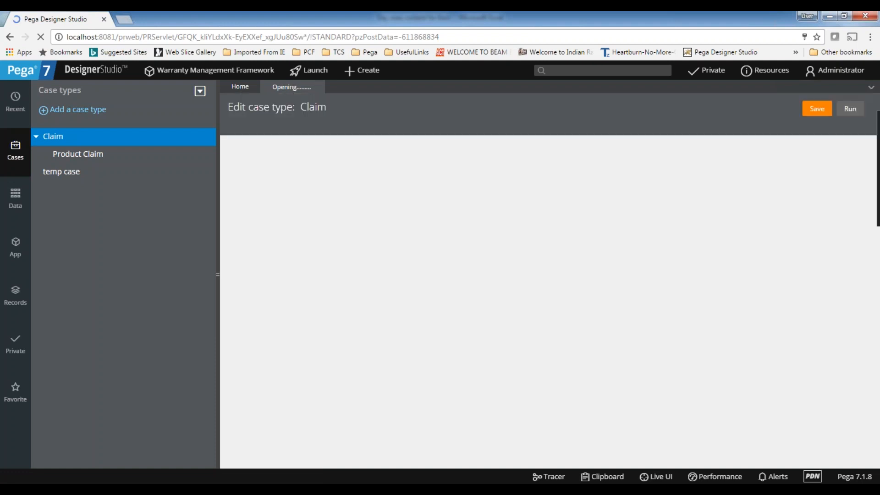
Review the screenflows notes in cells B6 and C6 of the Excel workbook.
mouse_move(546, 490)
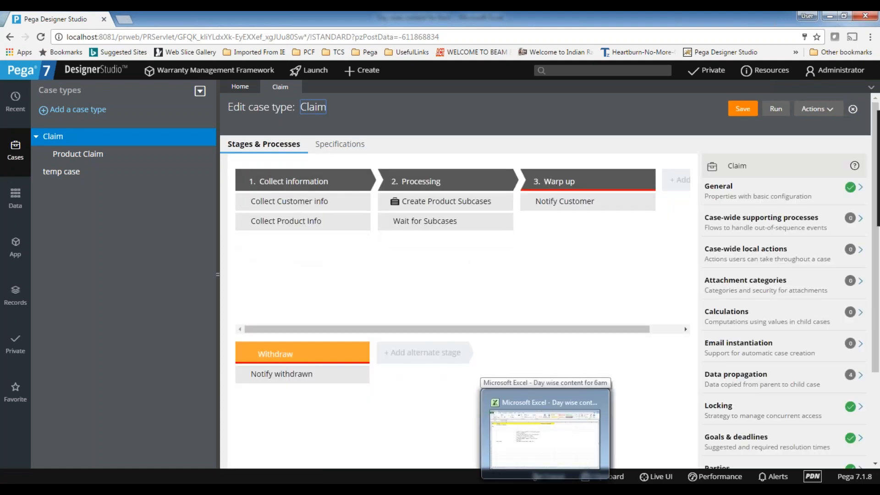
left_click(546, 490)
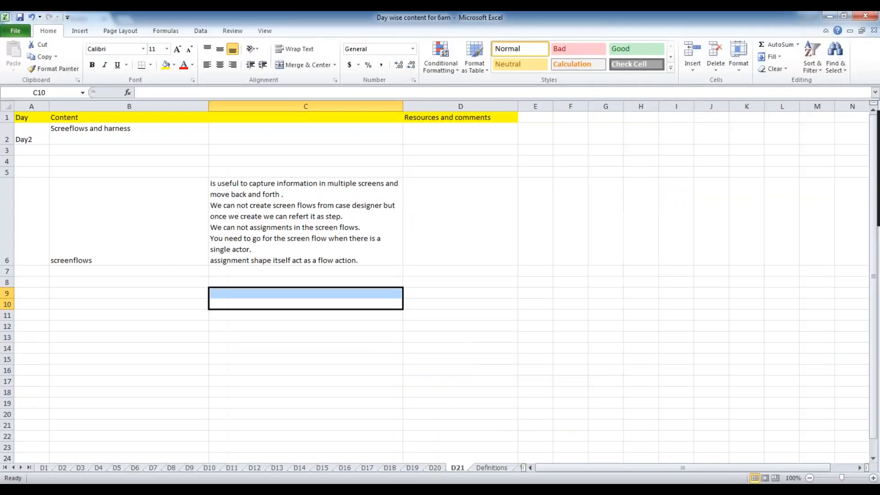
left_click(343, 213)
left_click(434, 230)
left_click(343, 229)
left_click(137, 225)
left_click(349, 218)
left_click(182, 217)
left_click(350, 228)
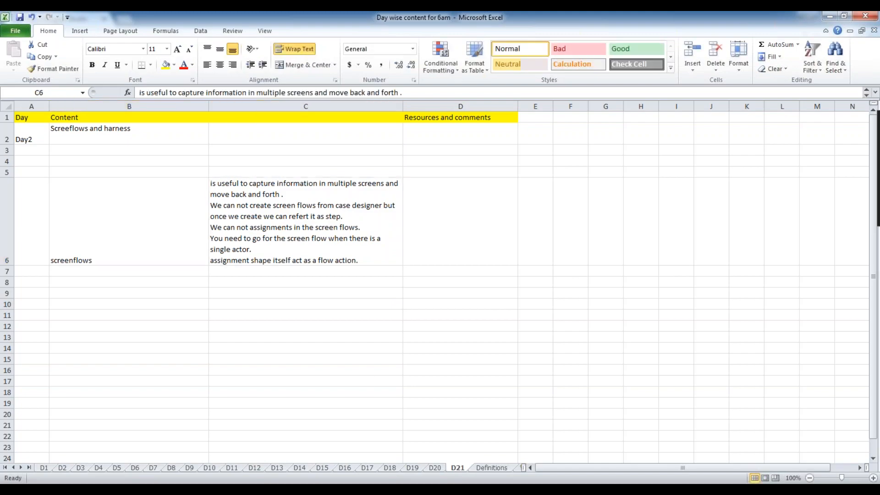
key("alt+Tab")
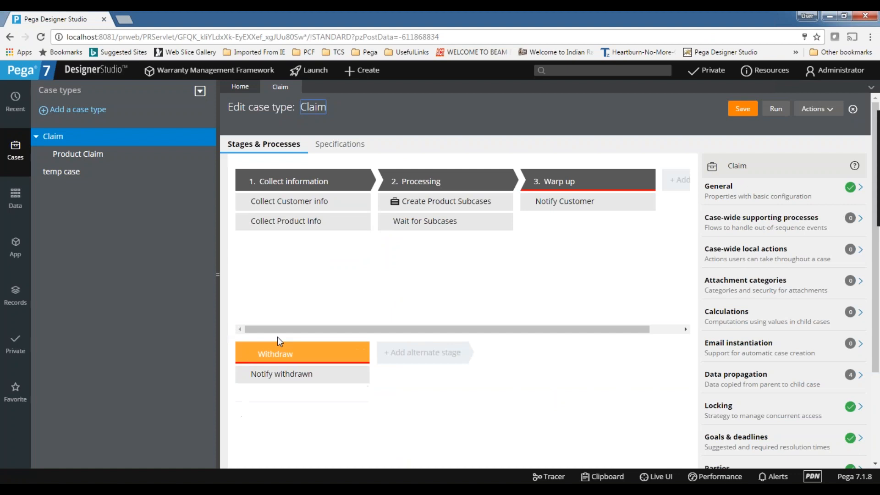
Open the Collect Customer info step's process in its own tab, then return to Claim.
left_click(312, 207)
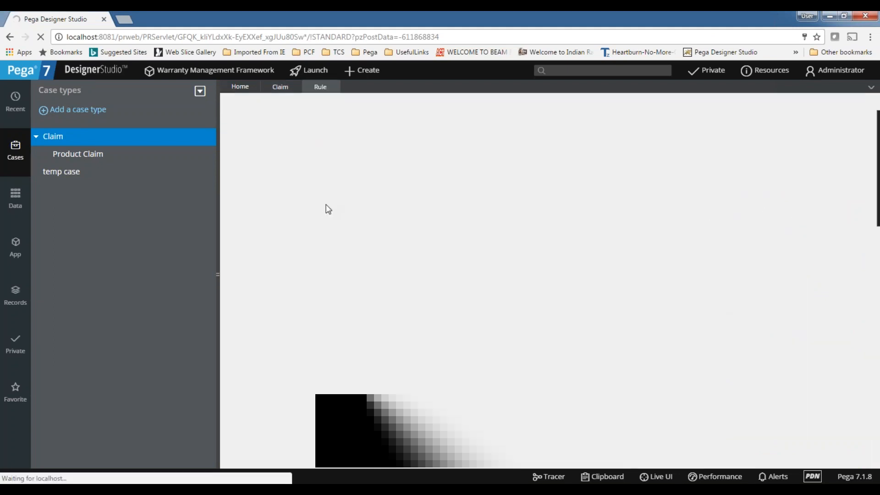
left_click(279, 96)
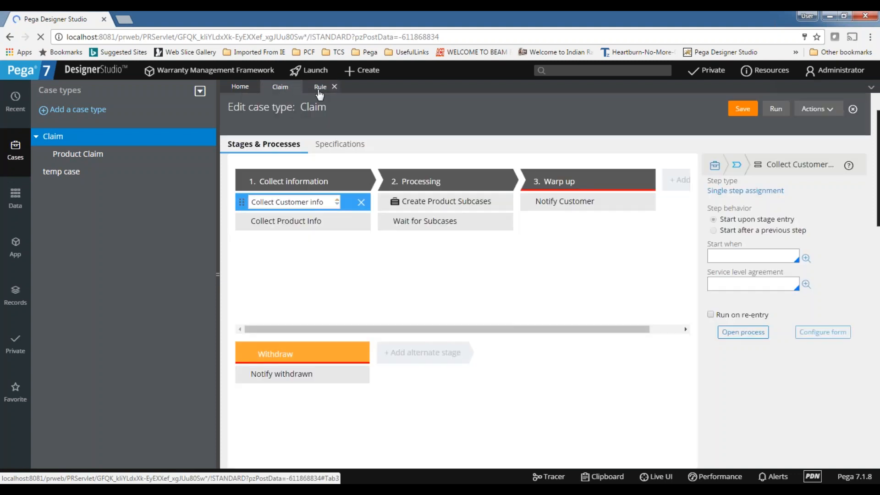
left_click(319, 94)
left_click(275, 94)
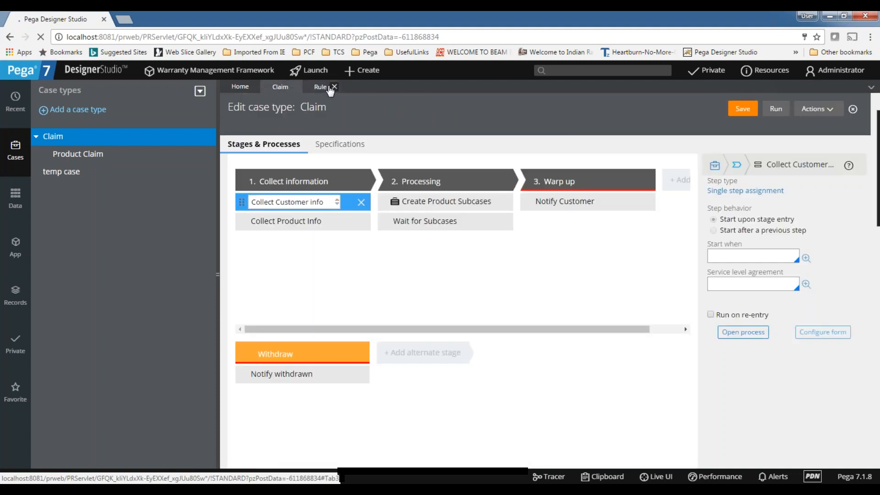
left_click(316, 92)
left_click(279, 90)
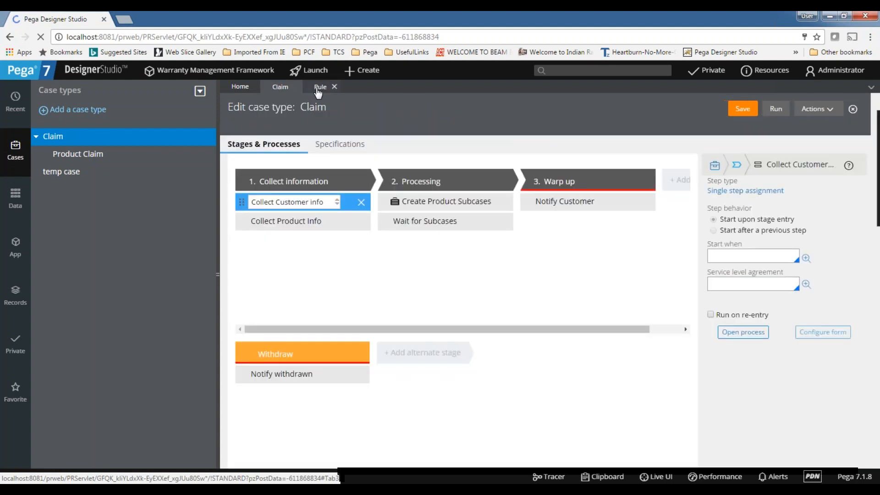
left_click(319, 87)
left_click(288, 89)
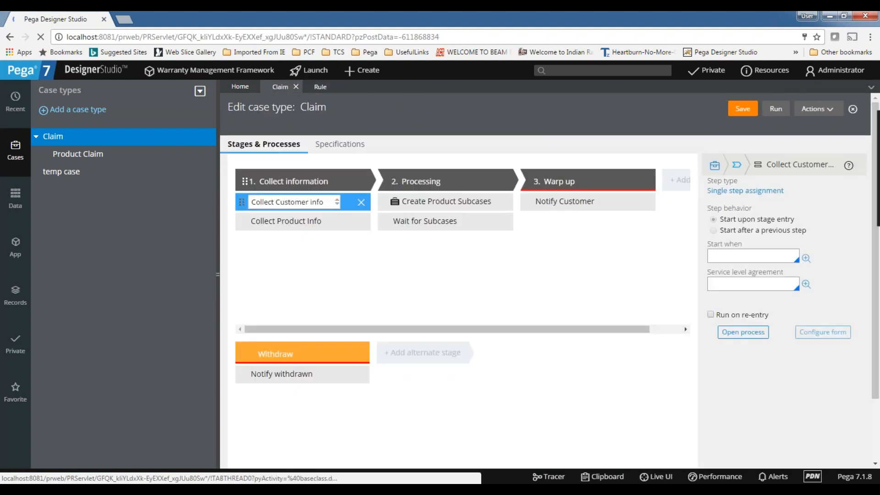
View the Collect Customer info flow and check comments cell D6 in the Excel notes.
left_click(320, 88)
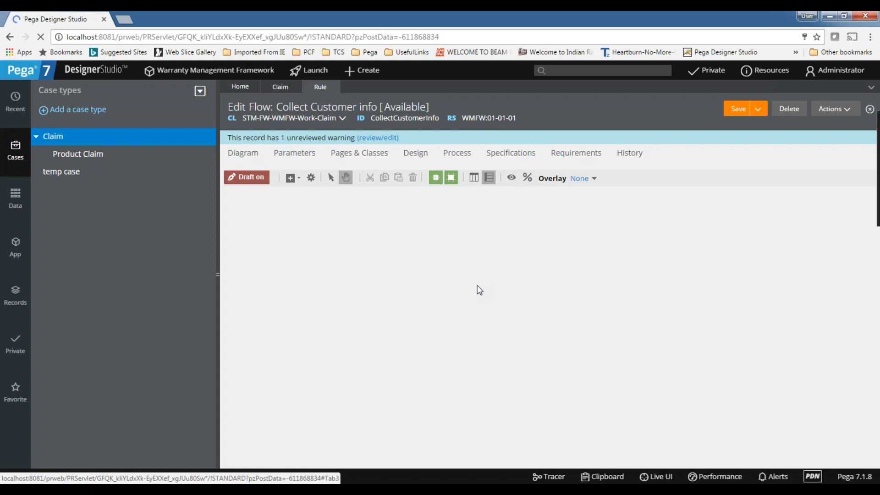
key("alt+Tab")
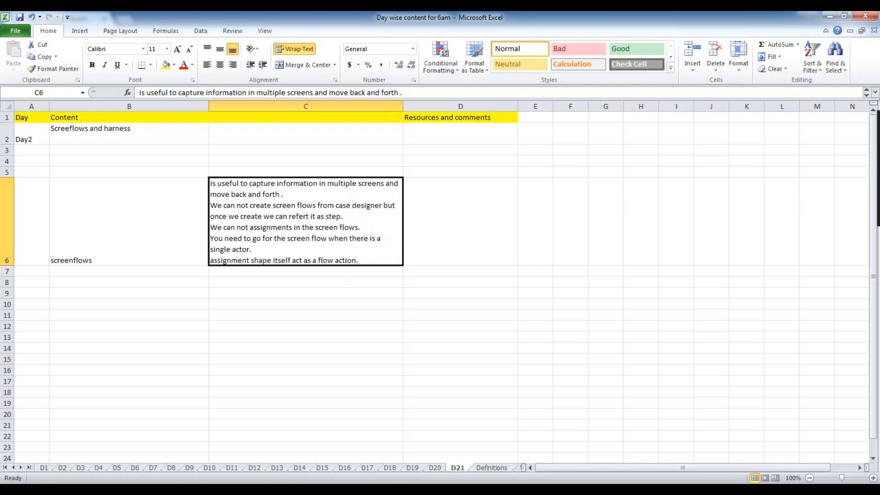
left_click(430, 213)
left_click(359, 291)
left_click(408, 236)
key("alt+Tab")
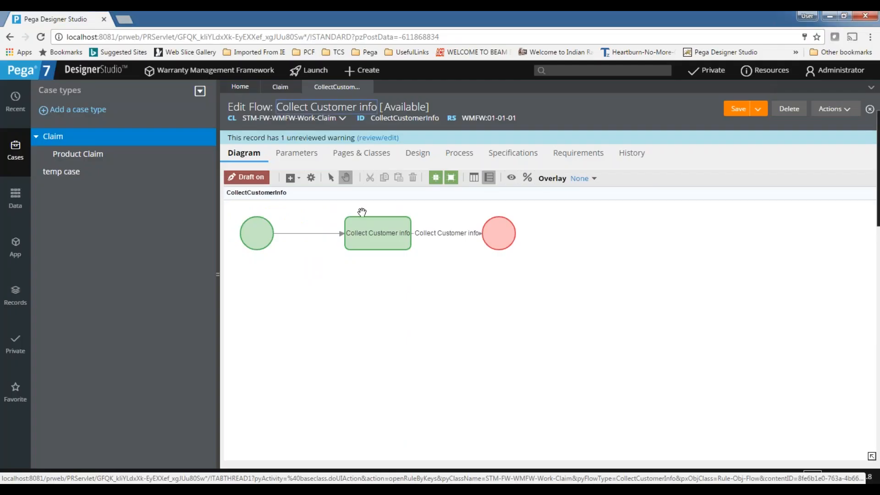
Move the flow's end shape further right, lengthening its connector.
left_click(500, 233)
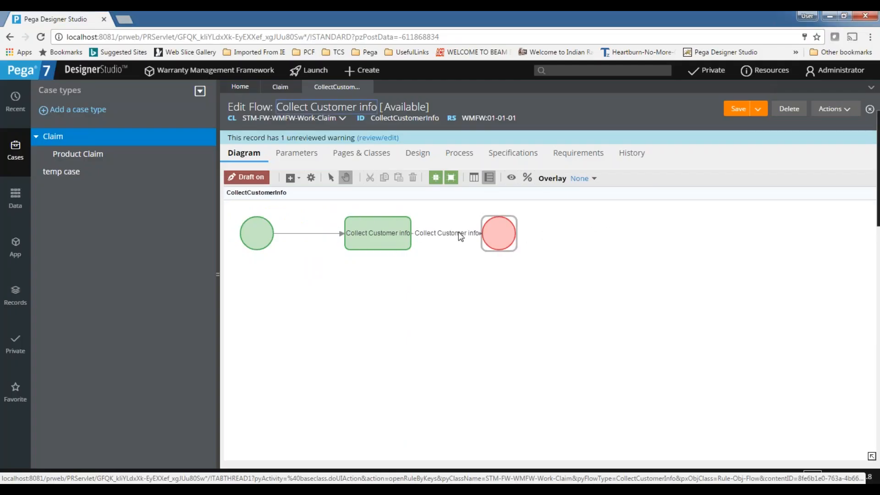
left_click_drag(501, 222, 575, 223)
left_click(461, 237)
left_click(395, 286)
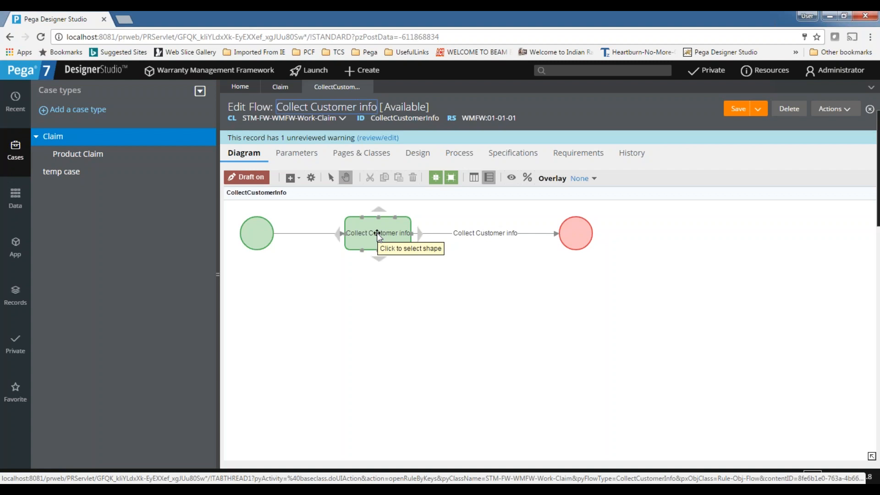
left_click(470, 233)
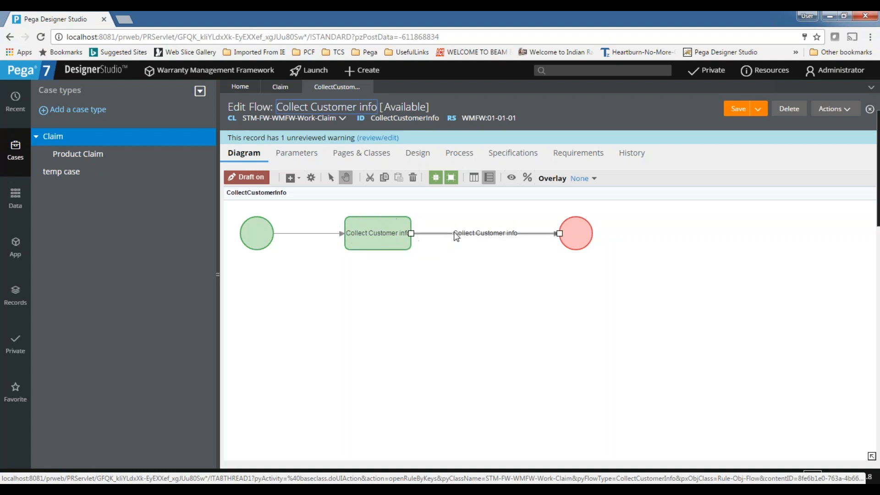
left_click(719, 381)
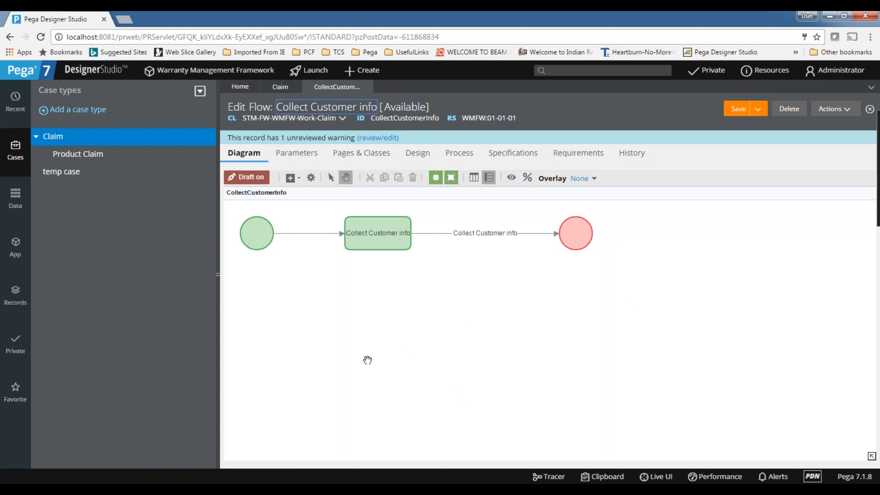
Review the flow's Design settings and the Collect Customer info assignment properties.
left_click(417, 152)
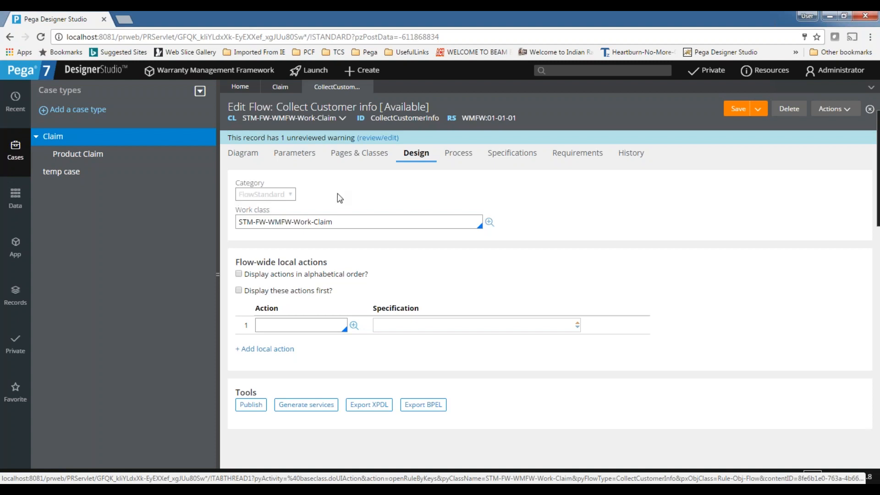
left_click(243, 158)
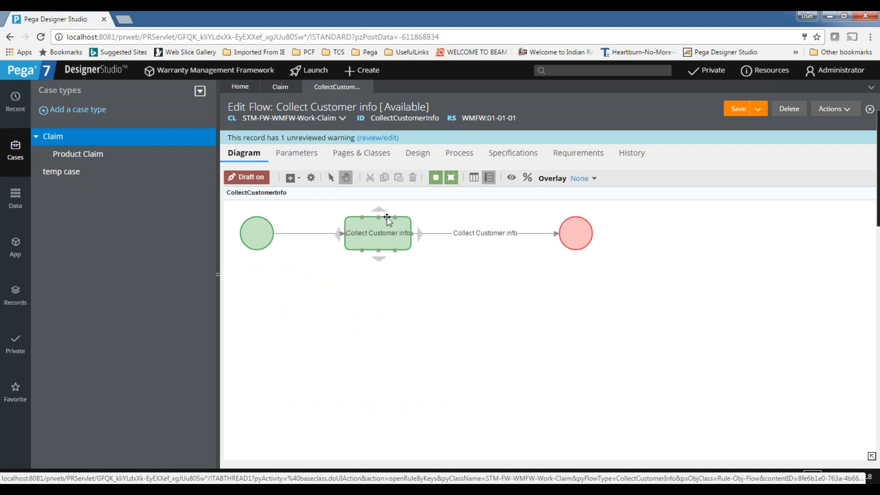
double_click(392, 233)
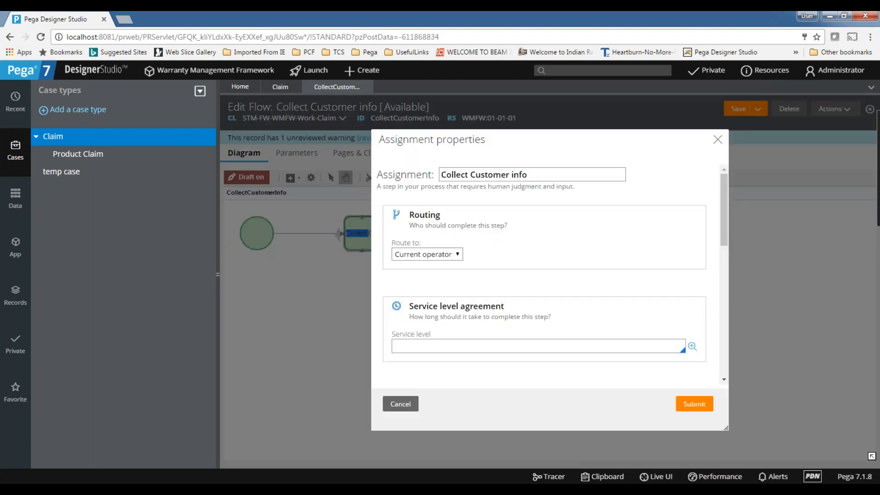
scroll(410, 220, "down", 6)
scroll(416, 257, "up", 6)
left_click(718, 139)
left_click(385, 219)
double_click(380, 226)
left_click(719, 139)
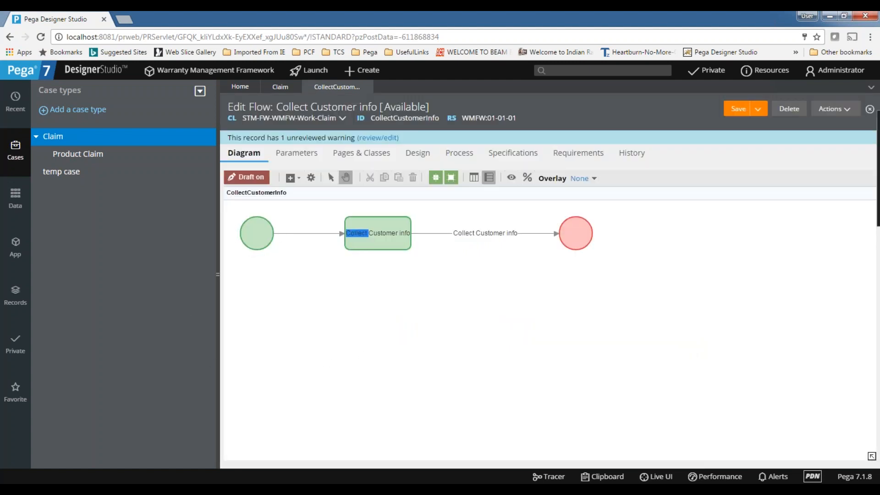
Discard the flow edits, reselect the Collect Customer info step name, then show the App class explorer.
left_click(370, 87)
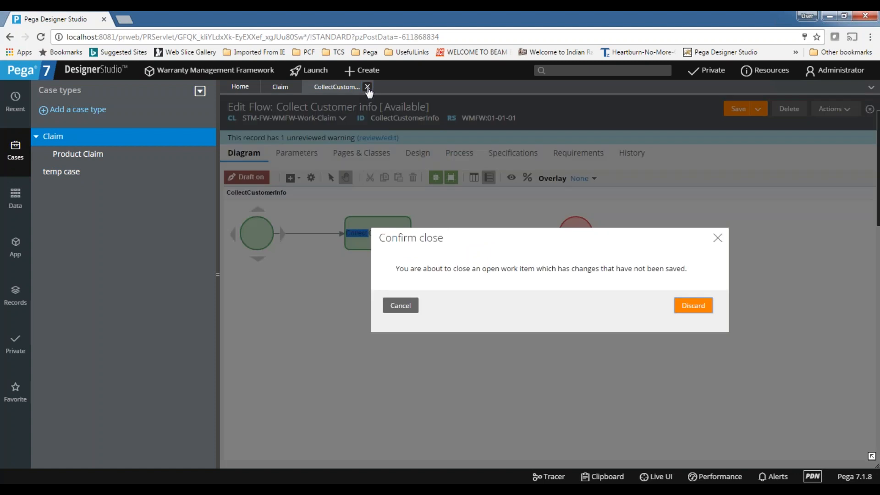
left_click(694, 305)
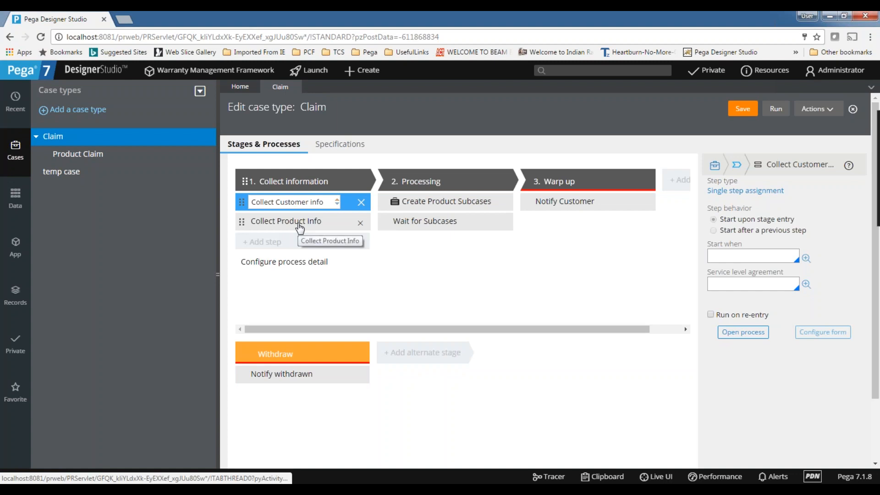
triple_click(328, 199)
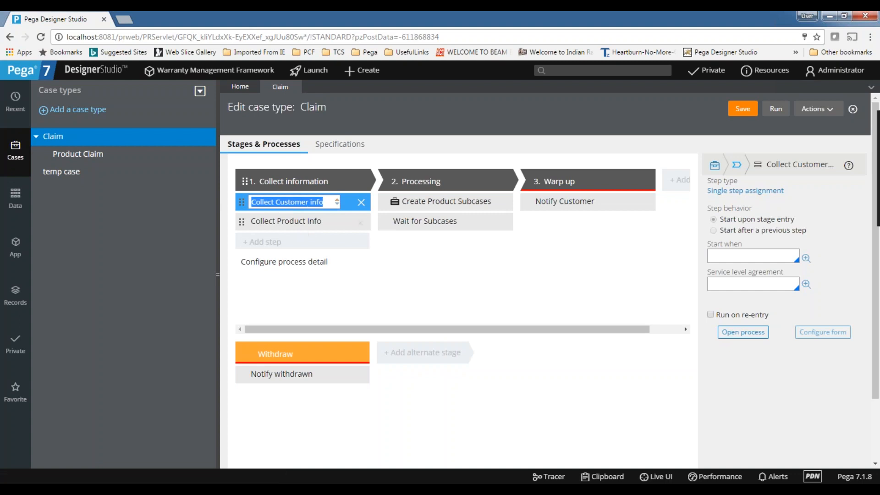
double_click(297, 203)
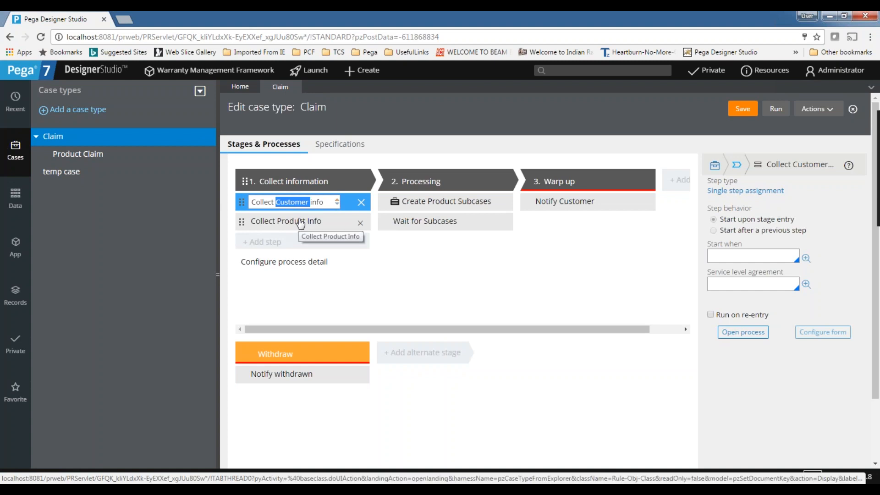
left_click_drag(324, 202, 251, 203)
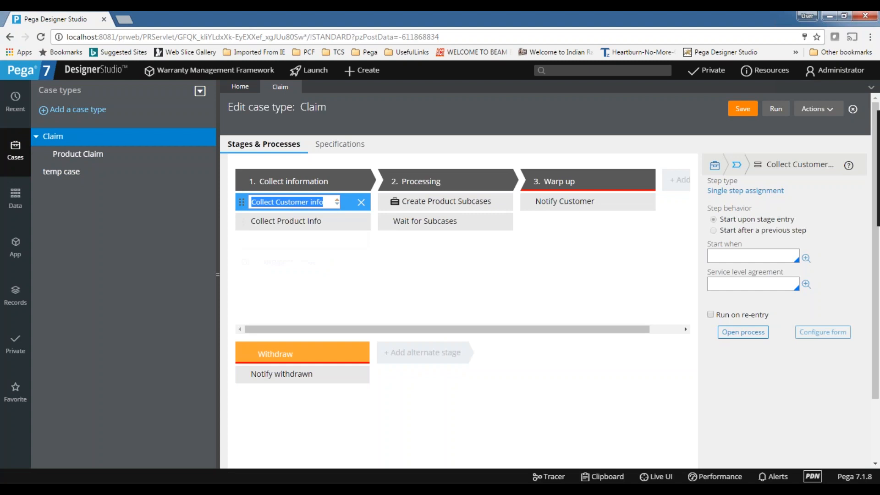
left_click(16, 250)
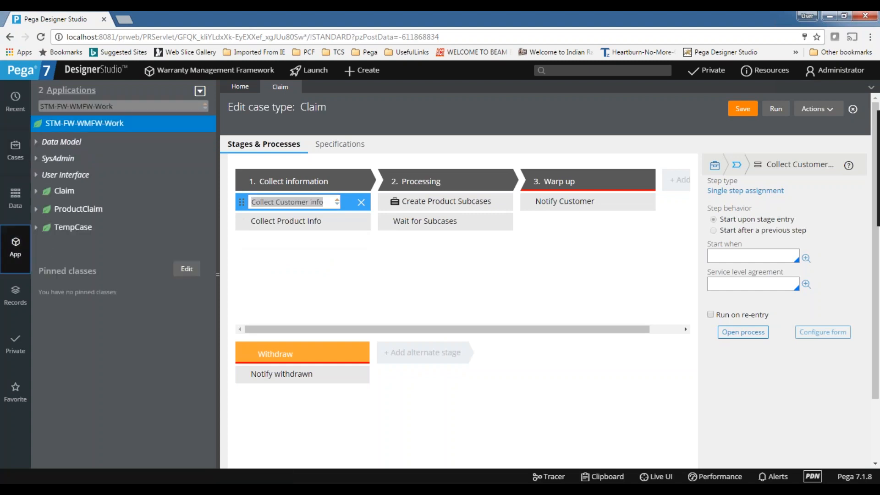
Start creating a new flow from the Claim class's context menu, consulting the Excel notes.
left_click(68, 192)
right_click(70, 194)
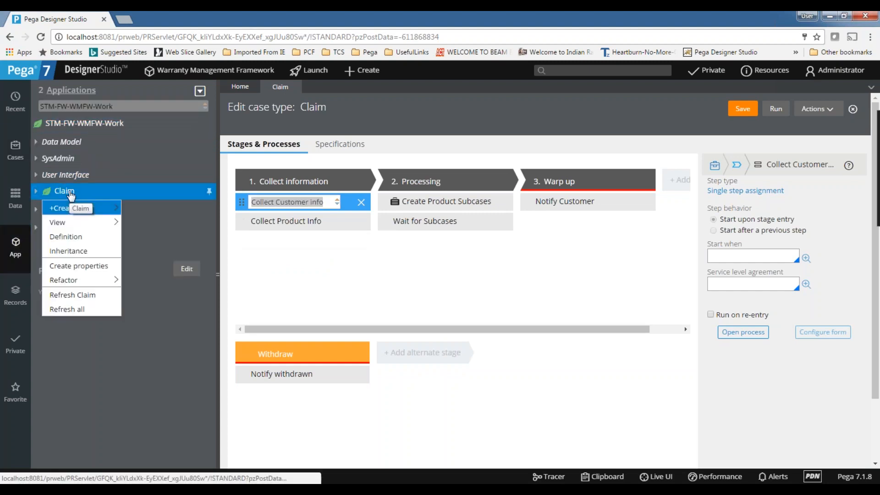
mouse_move(92, 210)
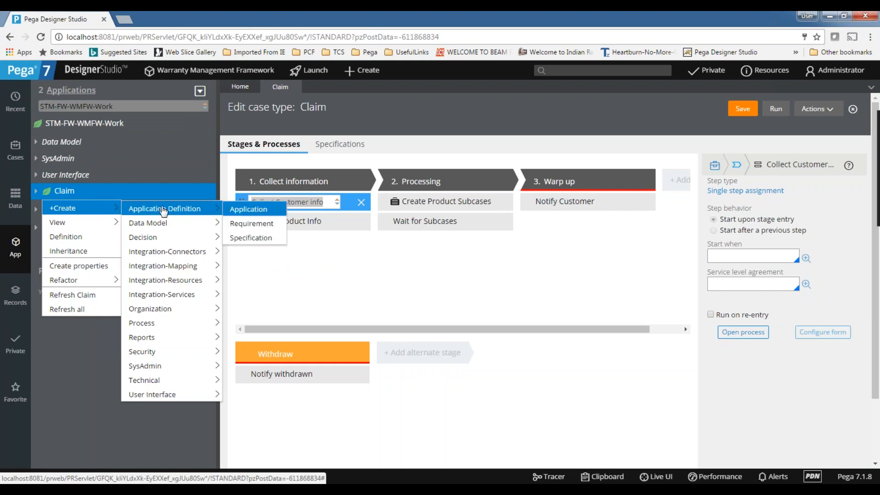
mouse_move(145, 325)
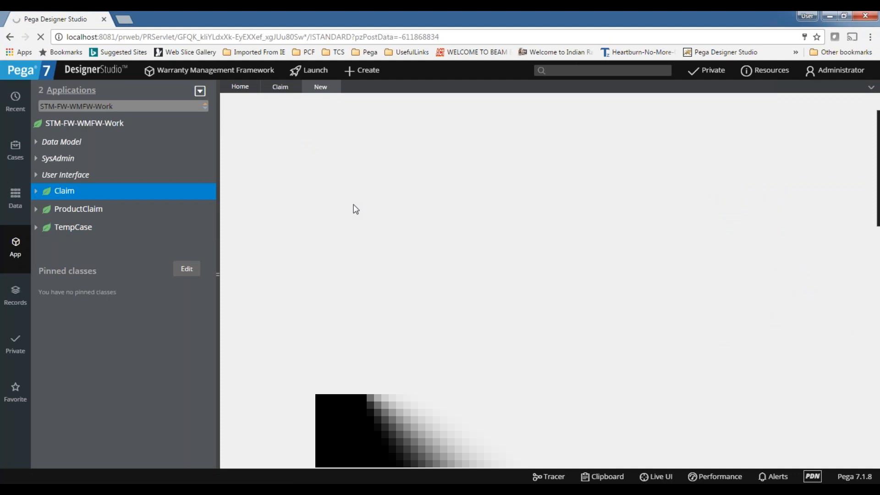
mouse_move(546, 492)
left_click(544, 440)
left_click(87, 324)
left_click(116, 312)
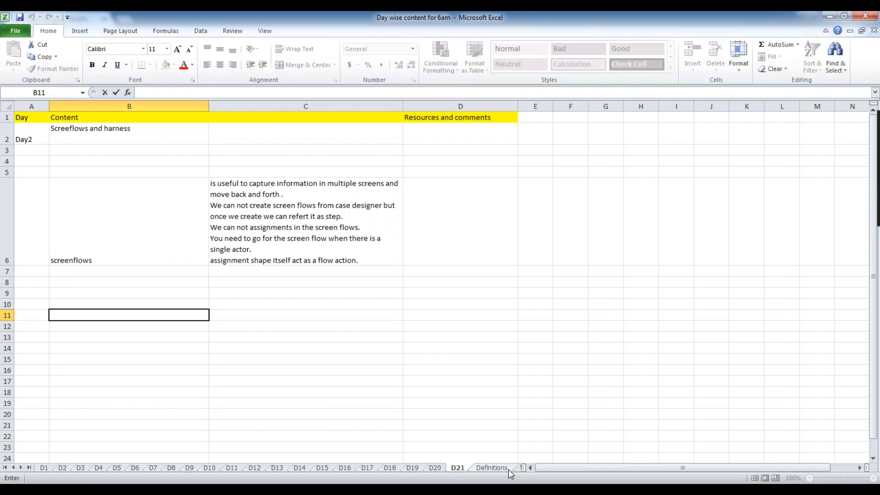
left_click(513, 491)
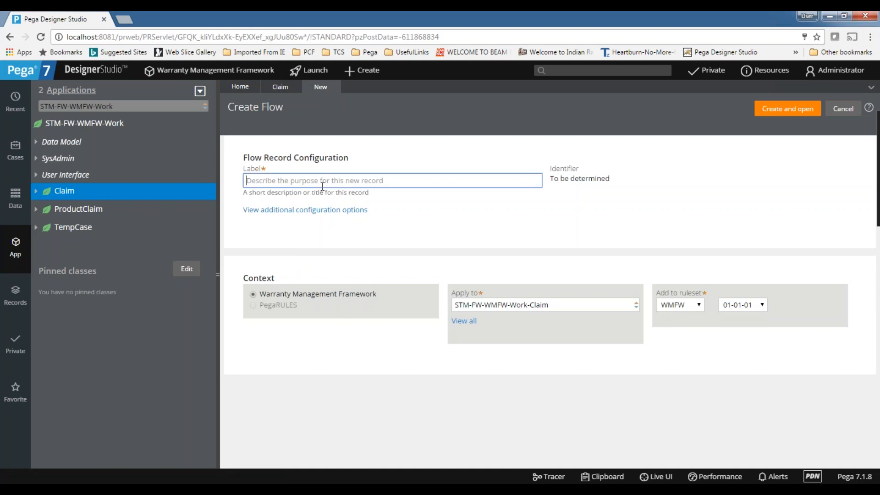
Label the flow 'capture information', pick the standard screen flow template, and create it.
type("capture information")
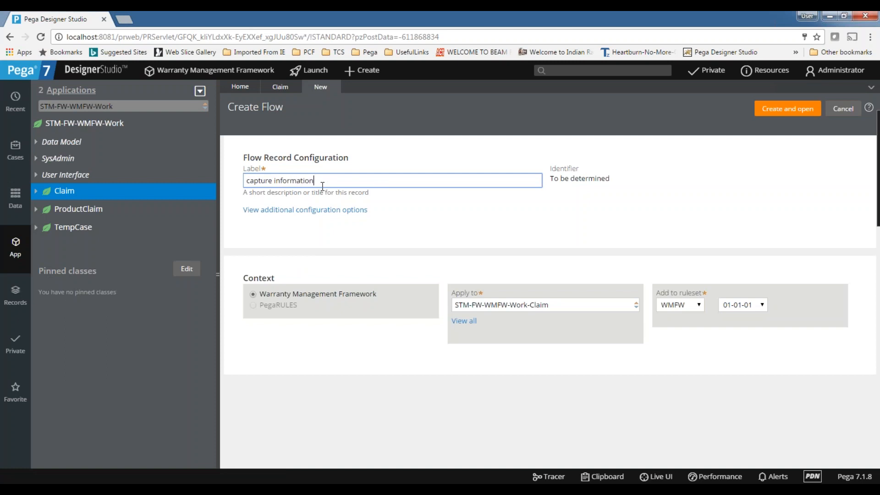
left_click(473, 227)
left_click_drag(347, 182, 209, 175)
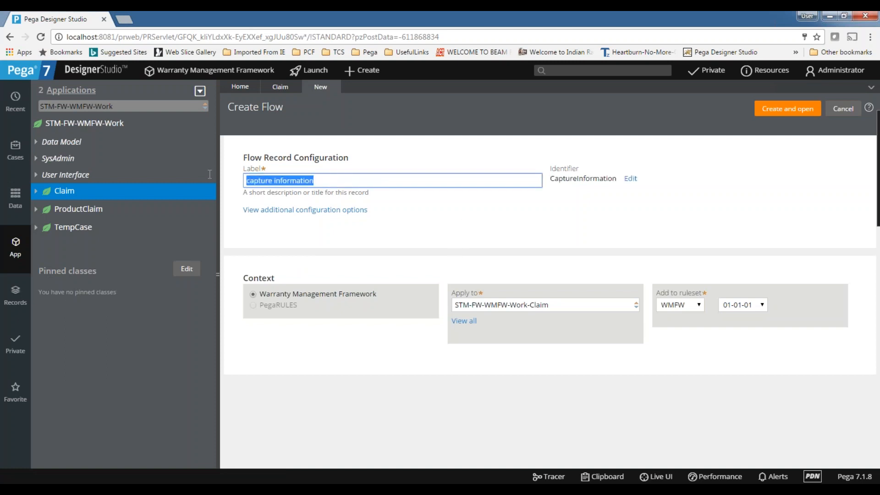
left_click(353, 177)
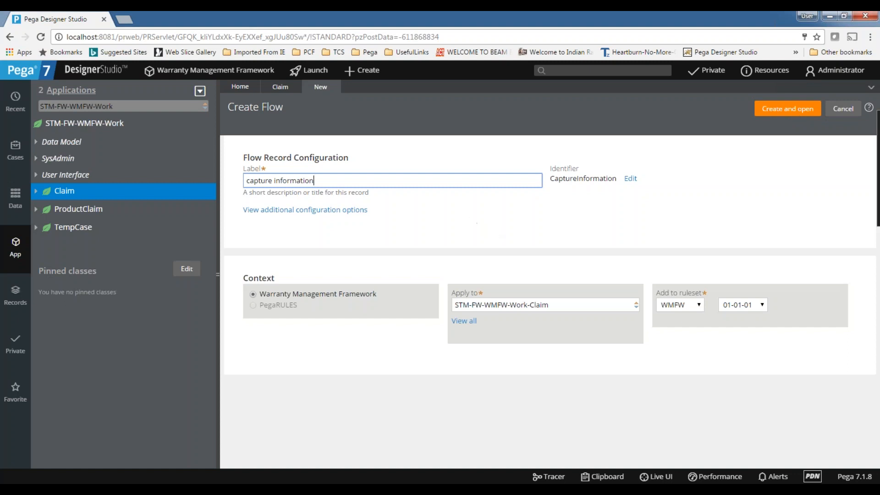
left_click_drag(351, 183, 194, 179)
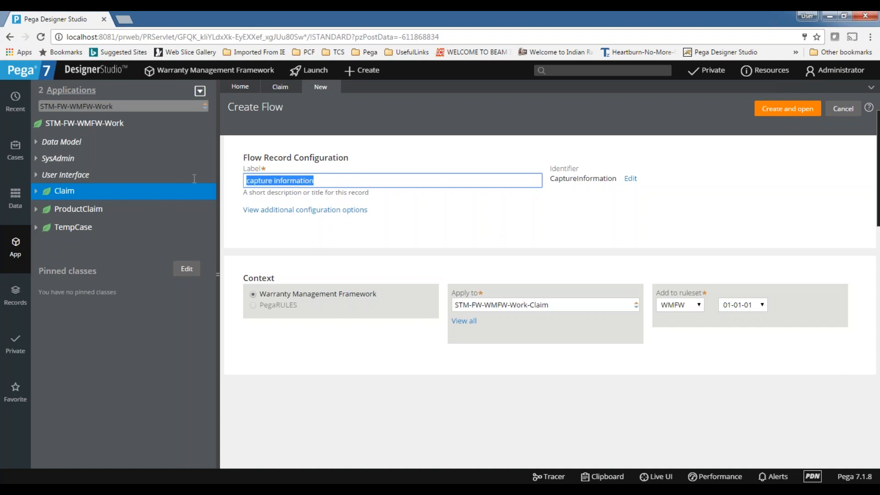
left_click(304, 216)
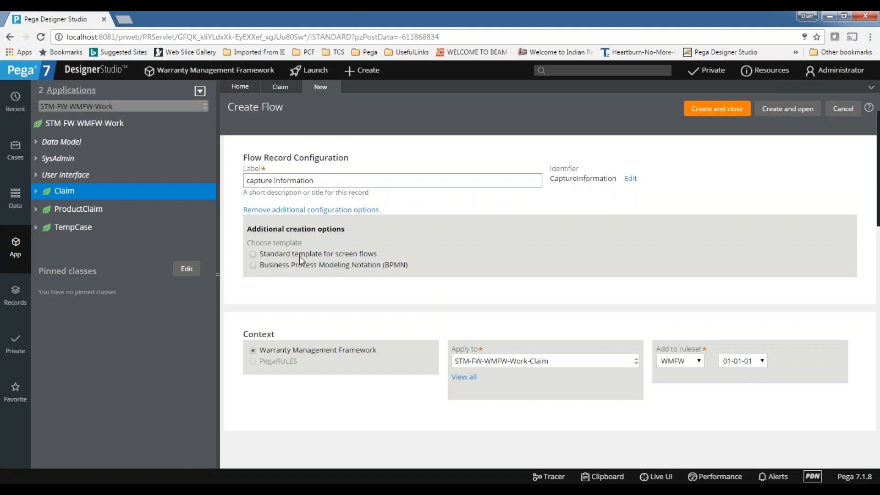
left_click_drag(262, 255, 389, 255)
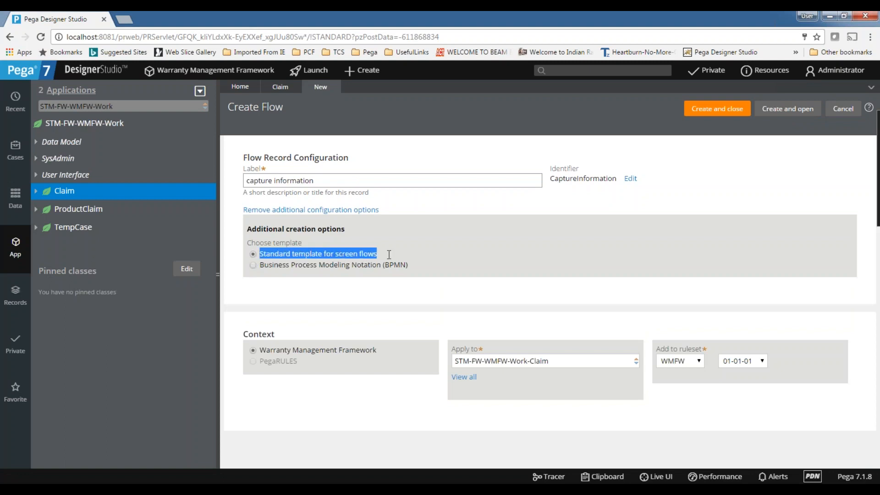
left_click(795, 111)
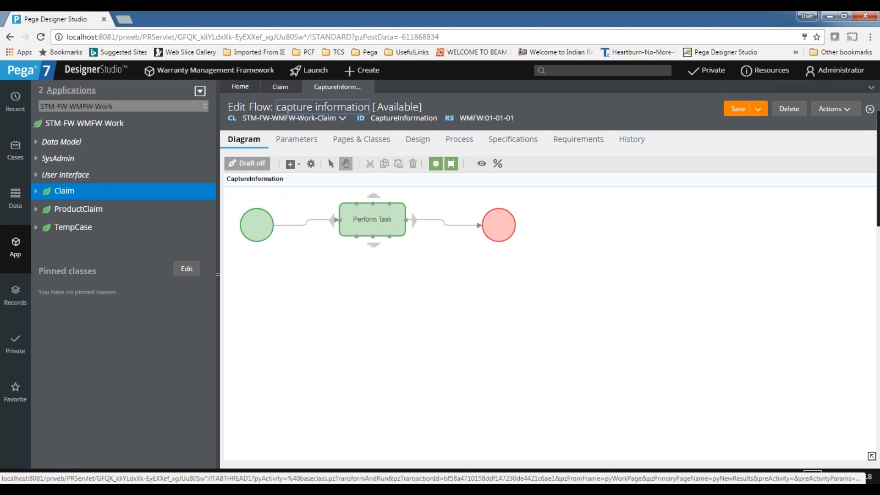
Inspect the Perform Task properties and Design tab, then delete the flow's end shape.
left_click(436, 221)
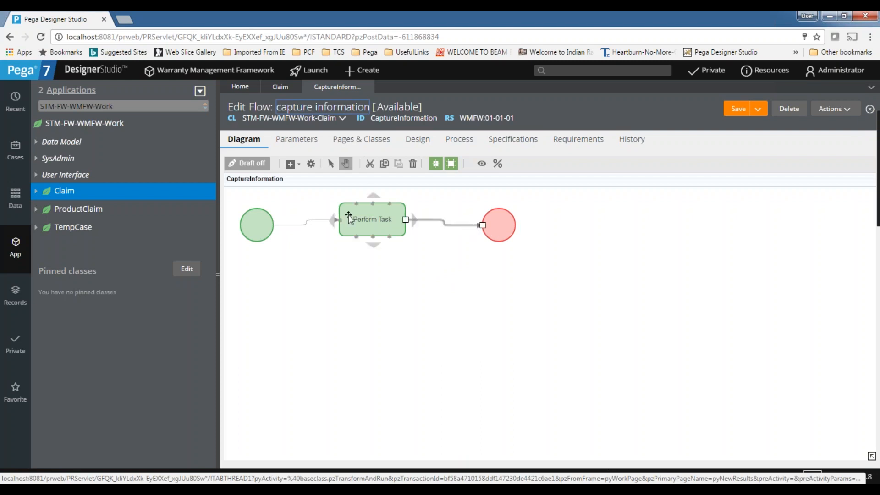
double_click(376, 211)
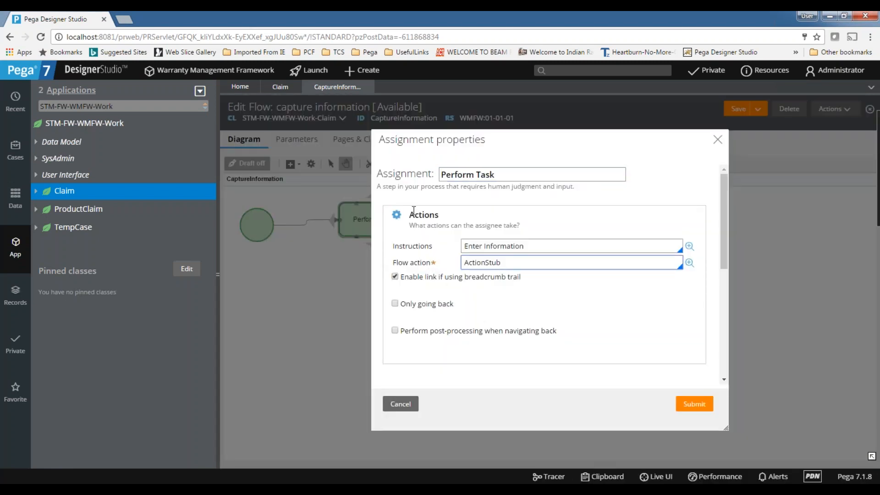
left_click_drag(394, 260, 430, 263)
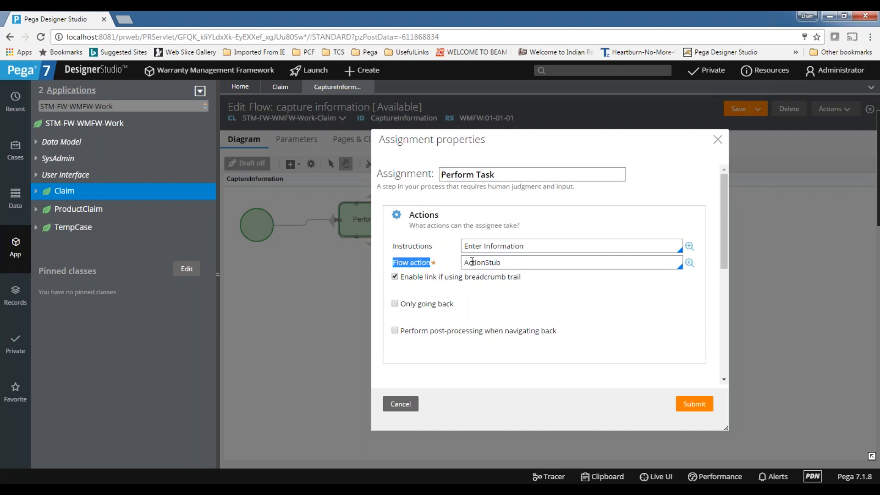
left_click(718, 139)
left_click(416, 139)
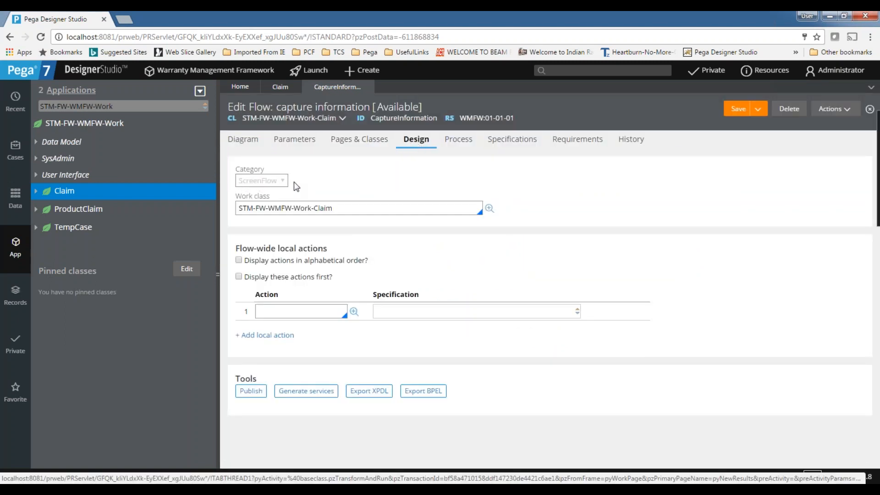
left_click(243, 139)
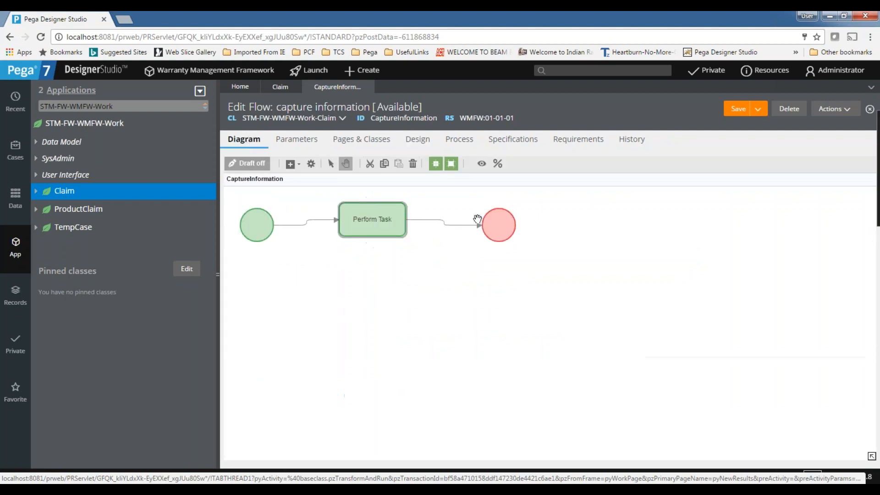
key("Delete")
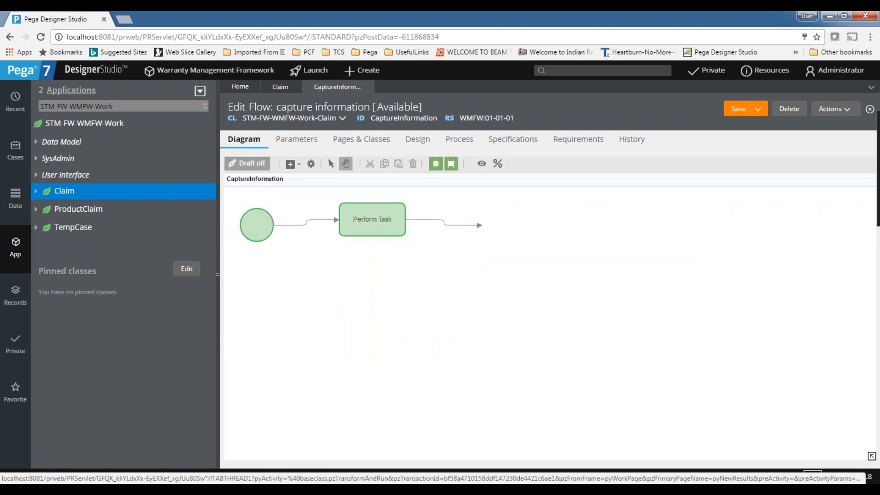
Rename Perform Task to 'Customer info' with flow action CollectCustomerInfo and submit.
double_click(365, 220)
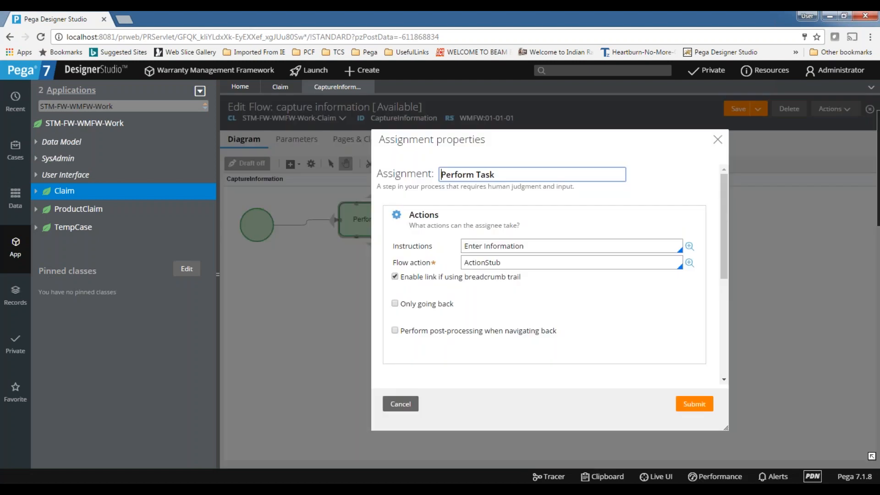
double_click(538, 261)
key("BackSpace")
left_click(514, 261)
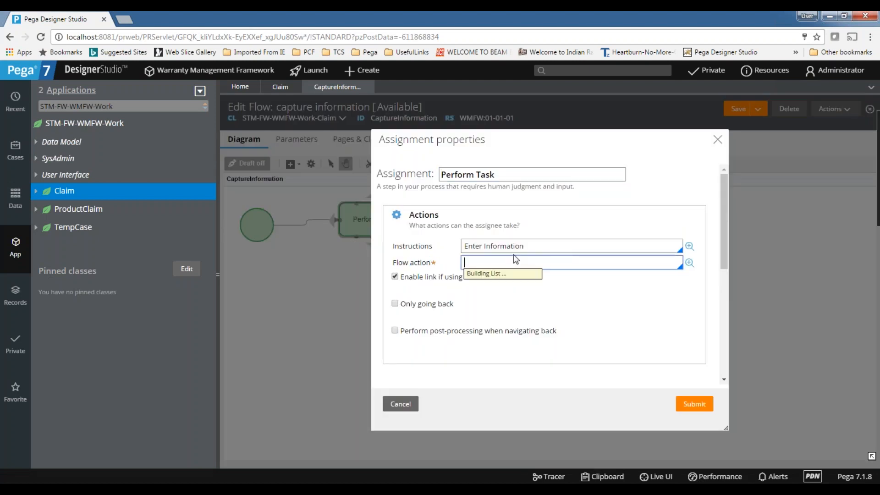
left_click(493, 287)
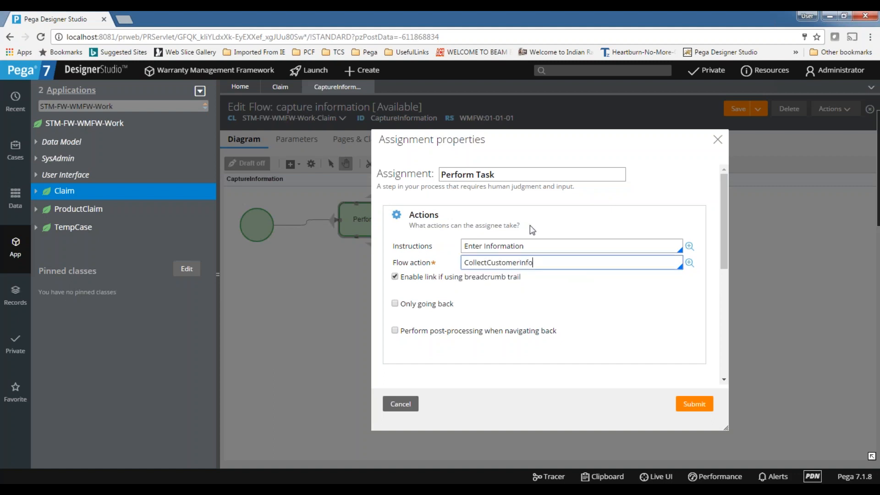
triple_click(519, 174)
type("Customer info+")
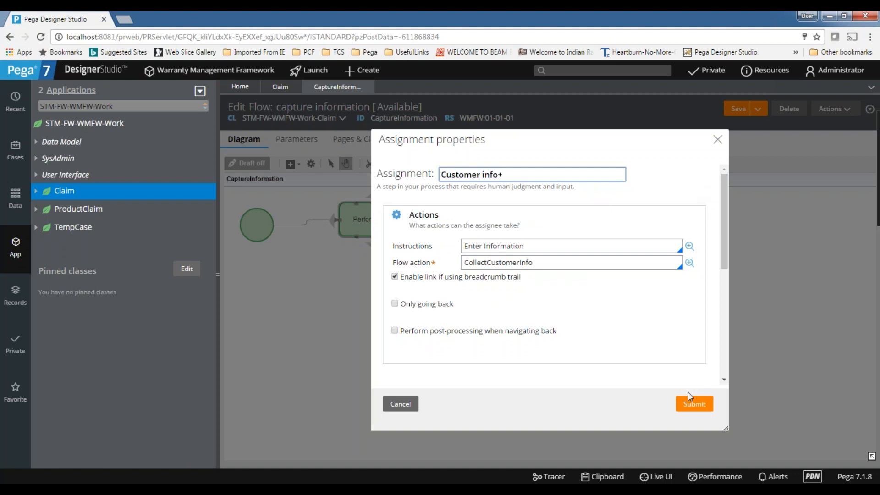
left_click(683, 408)
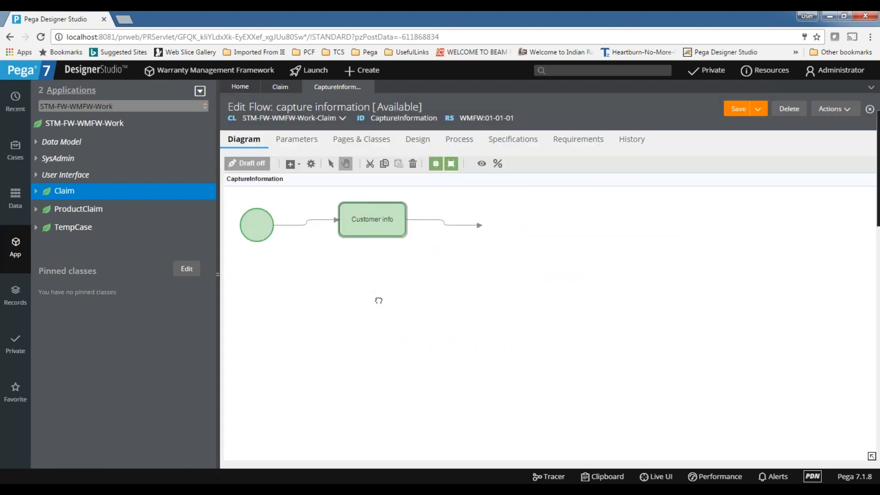
Add a new assignment level with Customer info and attach Customer info's connector to it.
right_click(376, 297)
mouse_move(404, 300)
left_click(503, 304)
left_click_drag(406, 318, 577, 241)
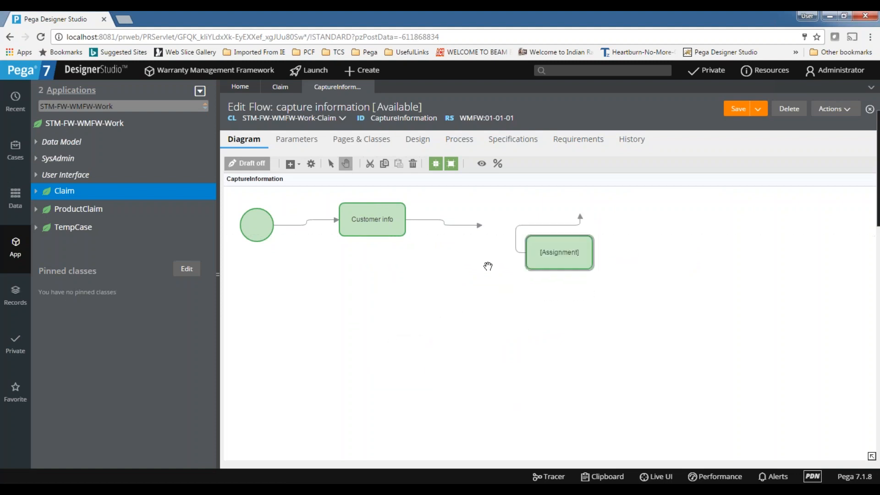
left_click(516, 240)
key("Delete")
left_click_drag(570, 255, 564, 223)
left_click(462, 226)
left_click_drag(482, 228, 561, 231)
Give the new assignment flow action CollectProductInfo, name it 'Product info', and submit.
double_click(560, 223)
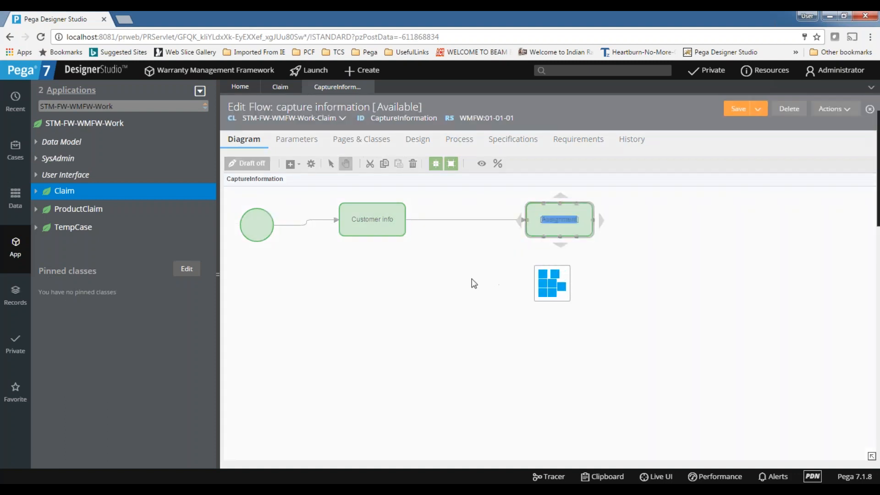
left_click_drag(530, 262, 422, 255)
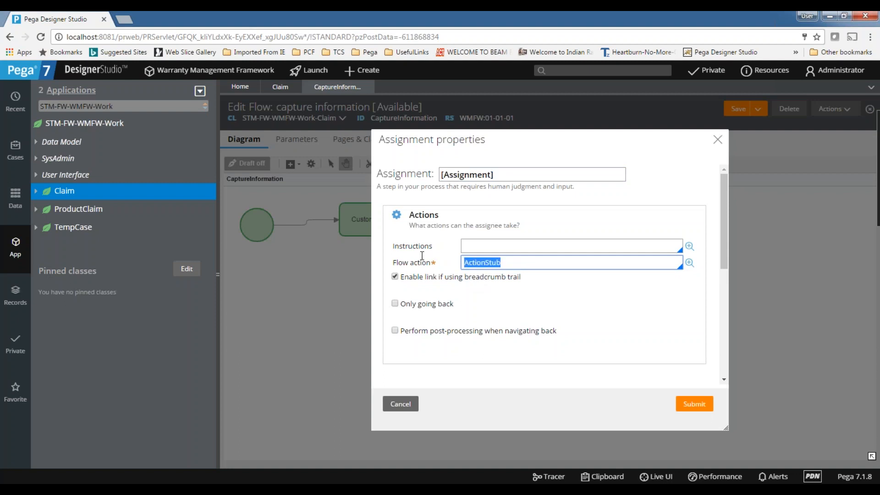
key("BackSpace")
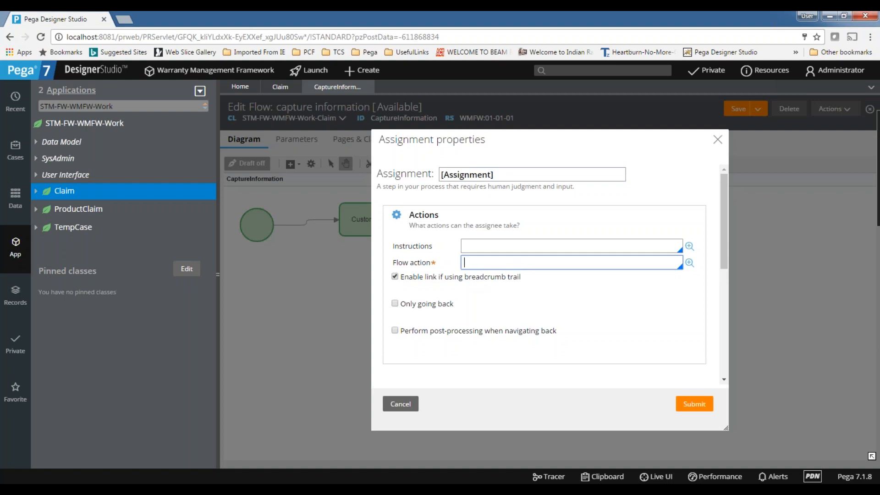
key("Down")
key("Down")
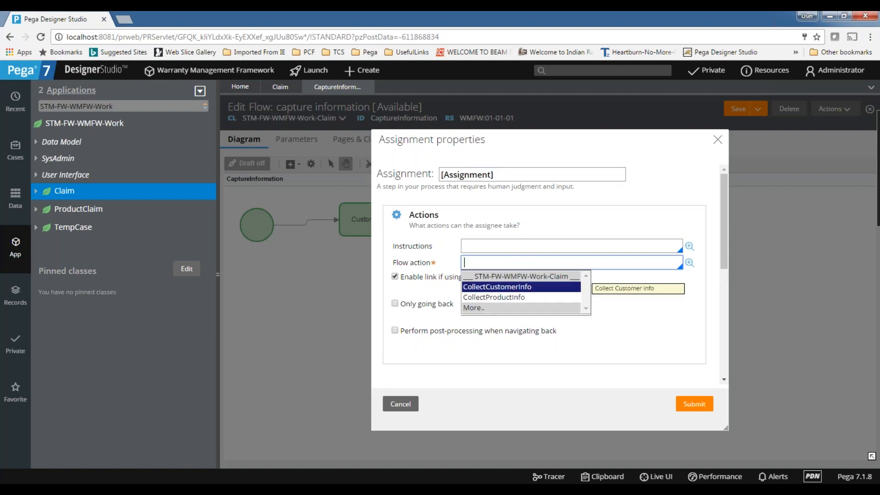
key("Return")
left_click(502, 180)
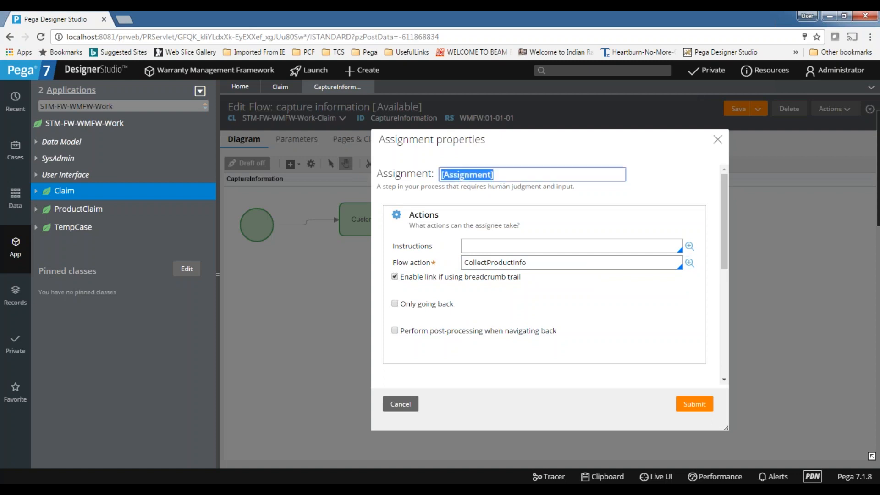
type("Prpdi")
key("BackSpace")
key("BackSpace")
key("BackSpace")
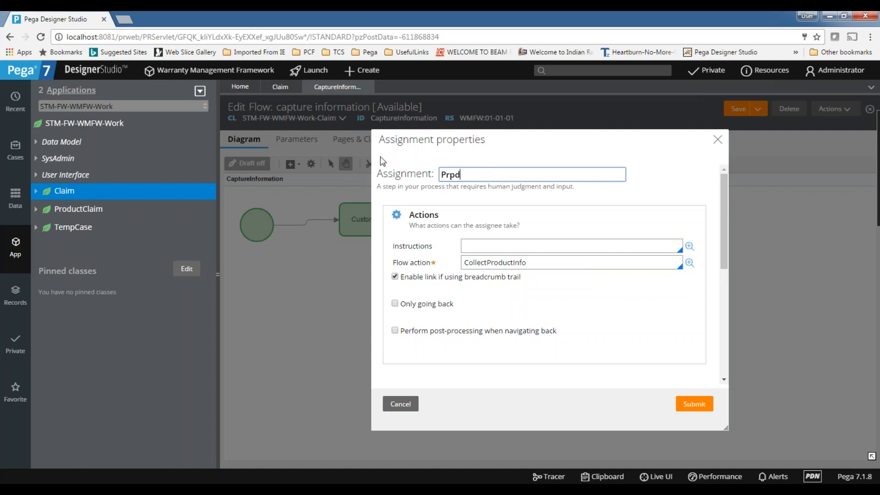
type("oduc")
type("t ifno")
key("BackSpace")
key("BackSpace")
key("BackSpace")
type("nbf")
key("BackSpace")
key("BackSpace")
type("fo")
left_click(688, 411)
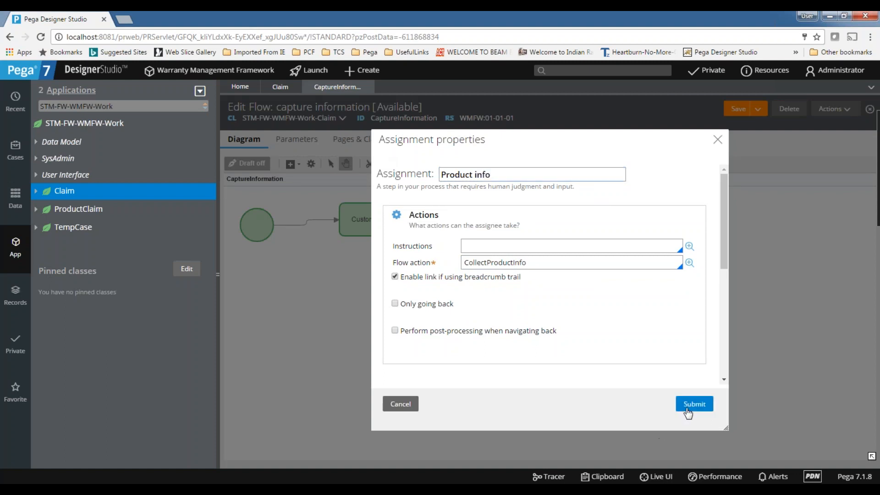
Add an End shape right of Product info, connect them, and save the flow.
right_click(478, 295)
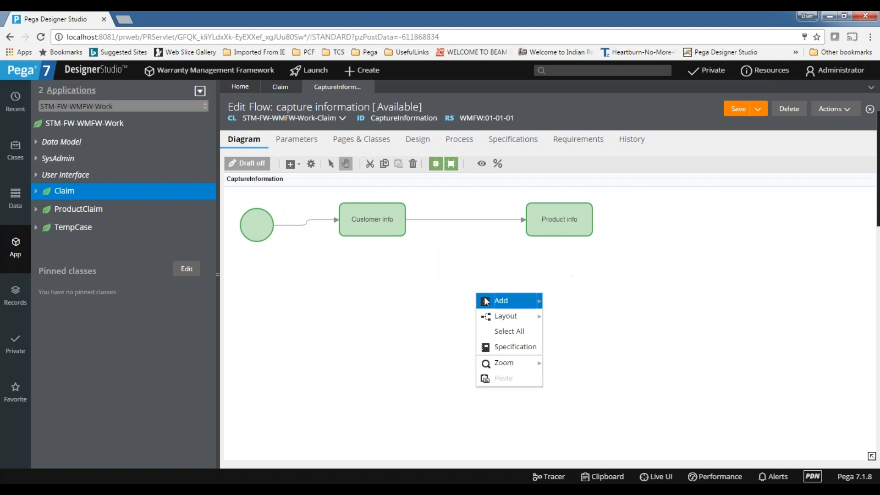
mouse_move(486, 302)
left_click(573, 381)
left_click_drag(477, 316, 674, 207)
left_click_drag(604, 227, 672, 210)
left_click(747, 109)
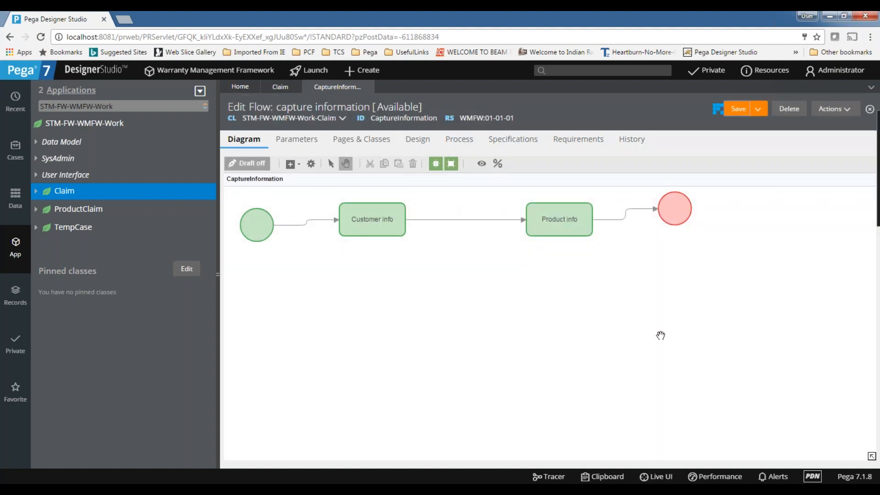
left_click(281, 87)
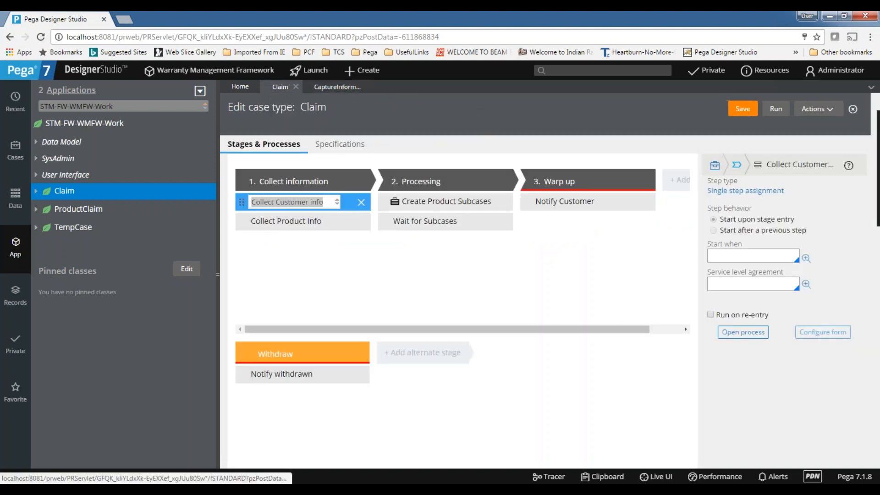
Swap Collect Customer info and Collect Product Info for one capture information step, then save Claim.
left_click(362, 202)
left_click(362, 202)
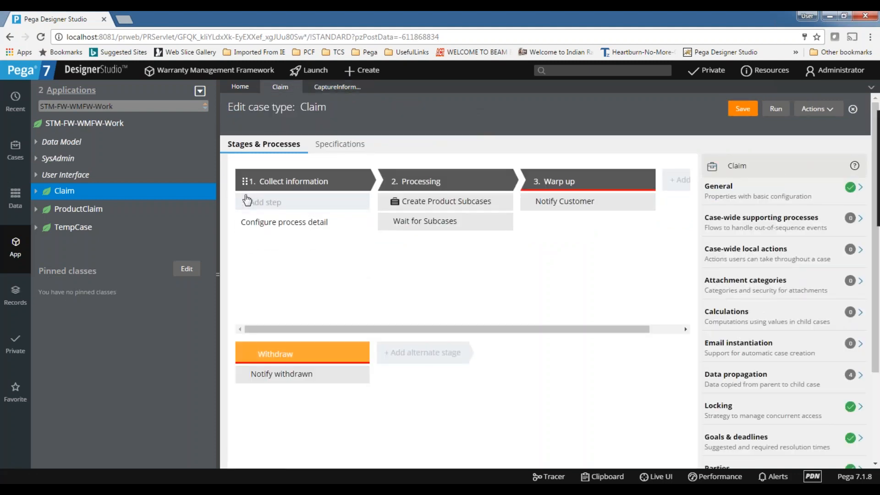
left_click(278, 201)
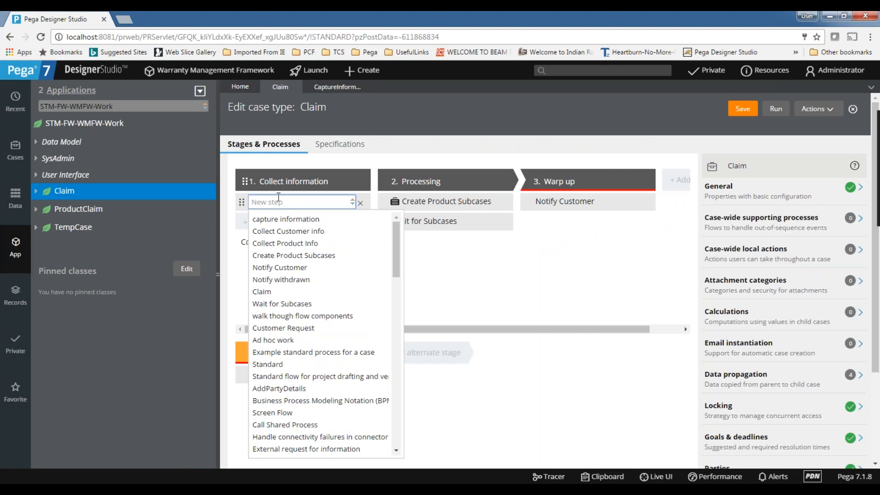
left_click(275, 220)
left_click(735, 109)
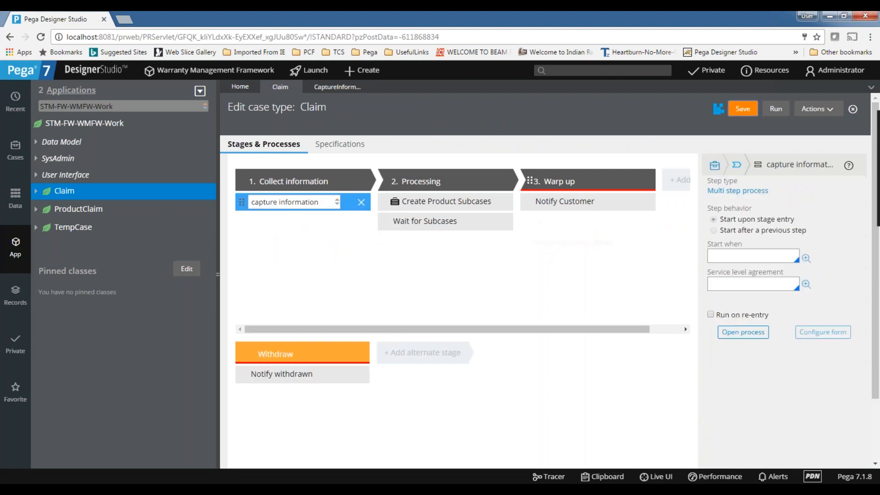
left_click(557, 224)
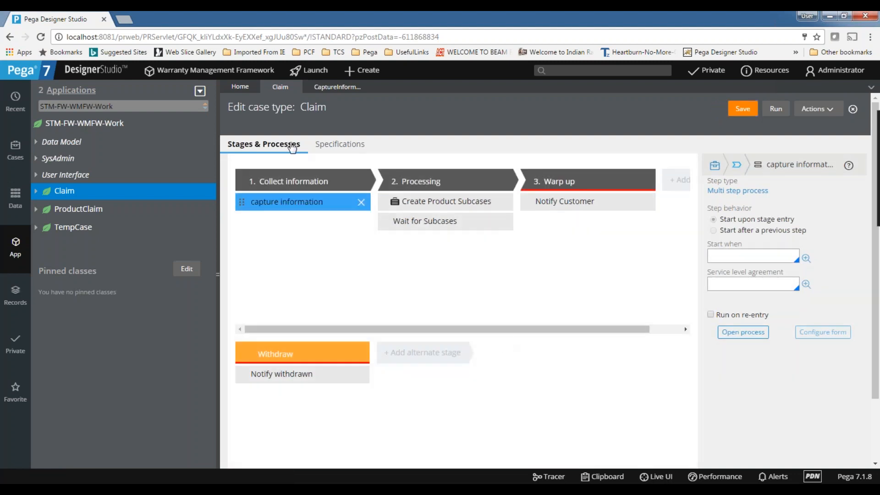
key("alt+Tab")
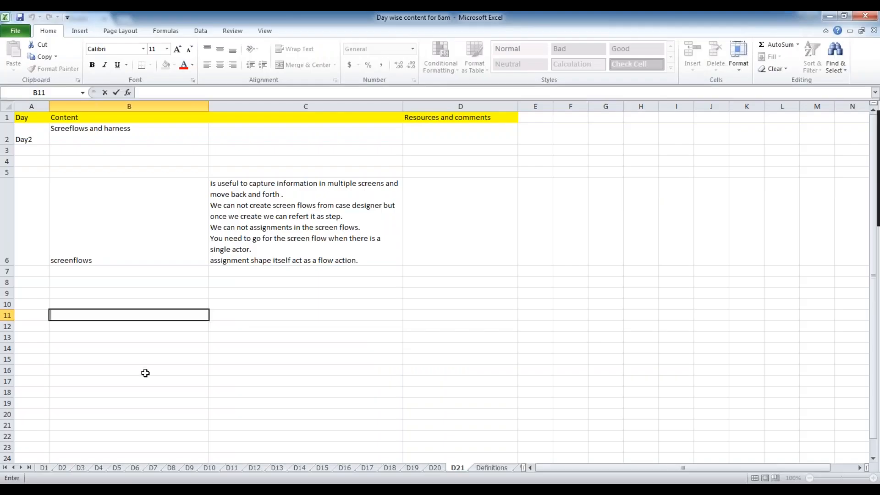
Enter 'screen flow tyeps' in B11 with tabbed screenflow, tree navigation, peform screenflow beside it.
double_click(128, 315)
type("screen flow tyeps")
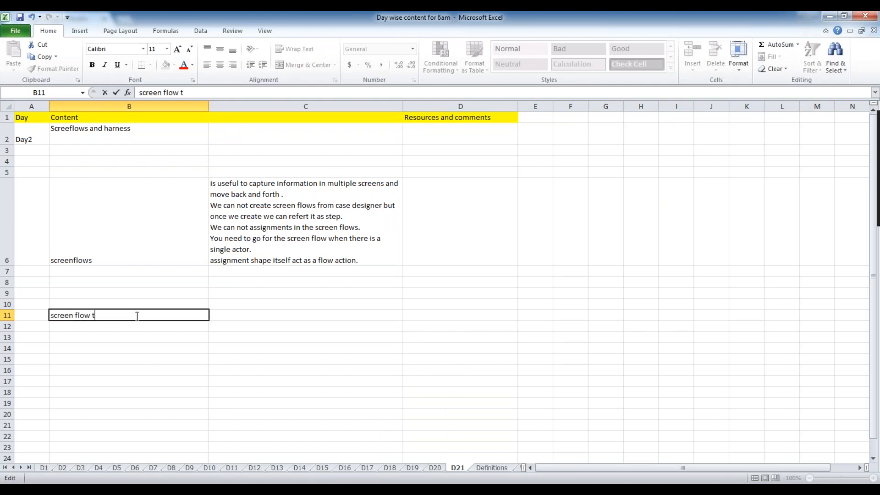
key("Tab")
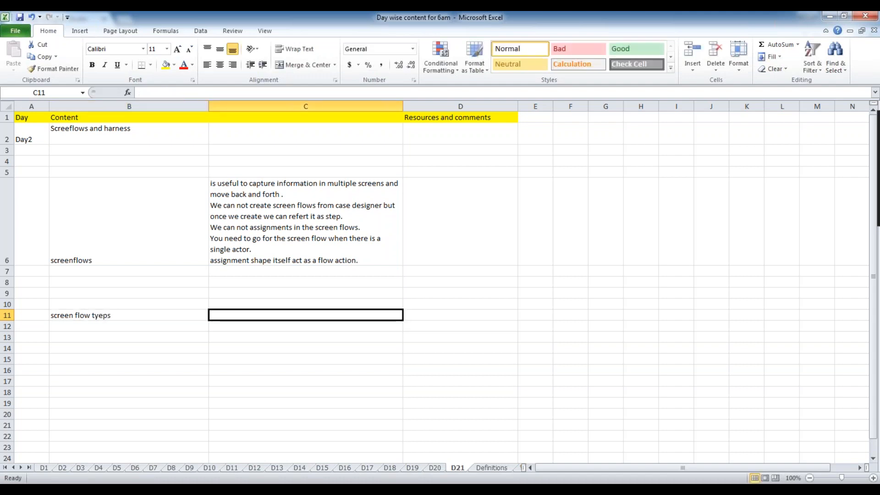
type("tabbed ")
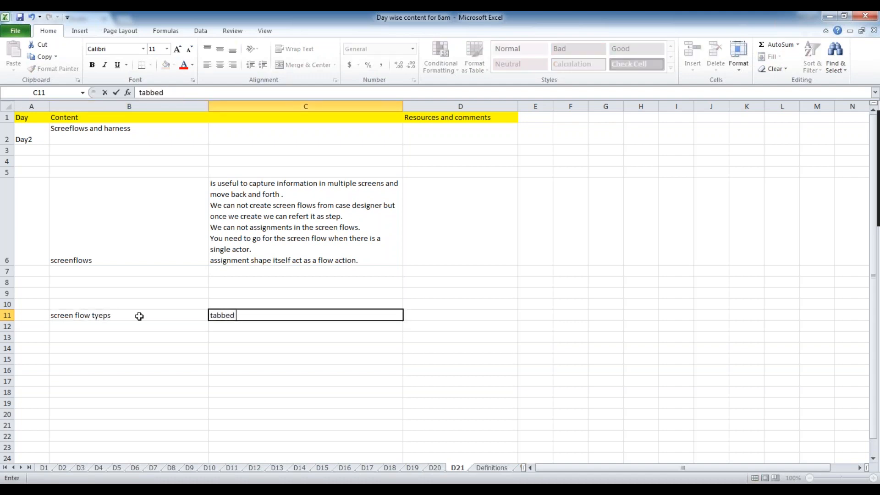
type("screenflow")
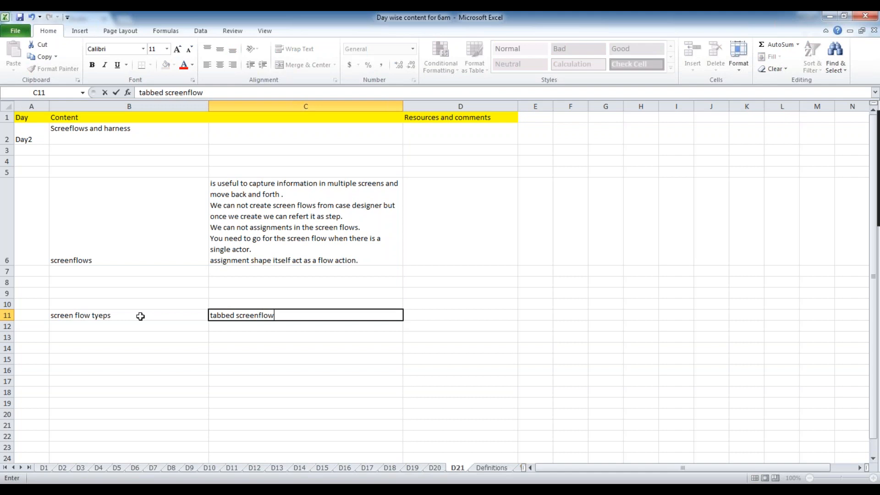
left_click(242, 332)
type("tree navia")
type("atin")
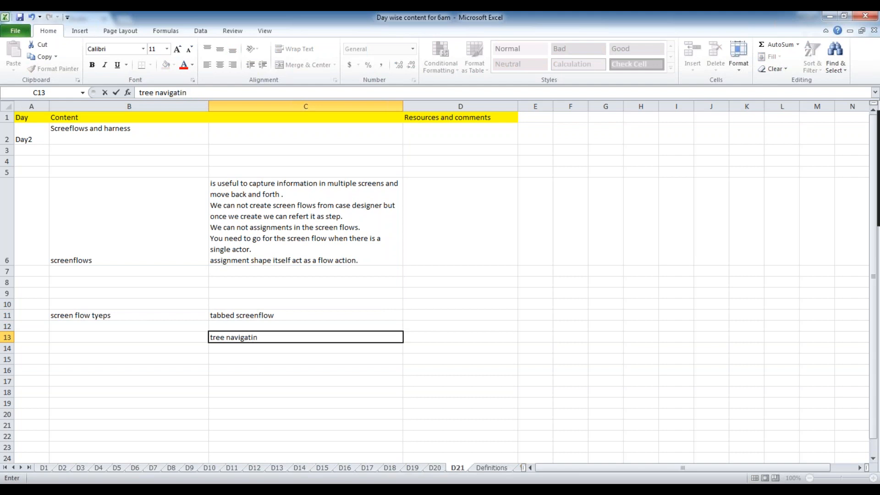
key("BackSpace")
type("pm")
key("BackSpace")
left_click(247, 364)
type("peform")
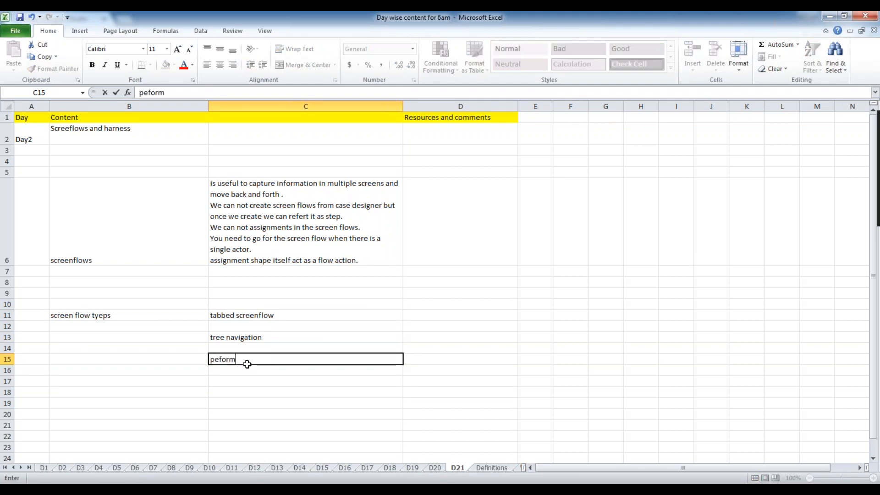
type(" screenflow")
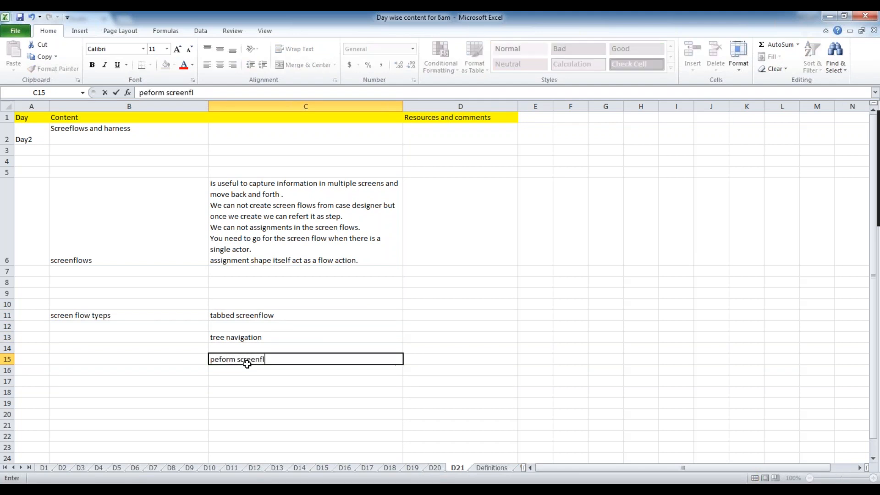
left_click(297, 411)
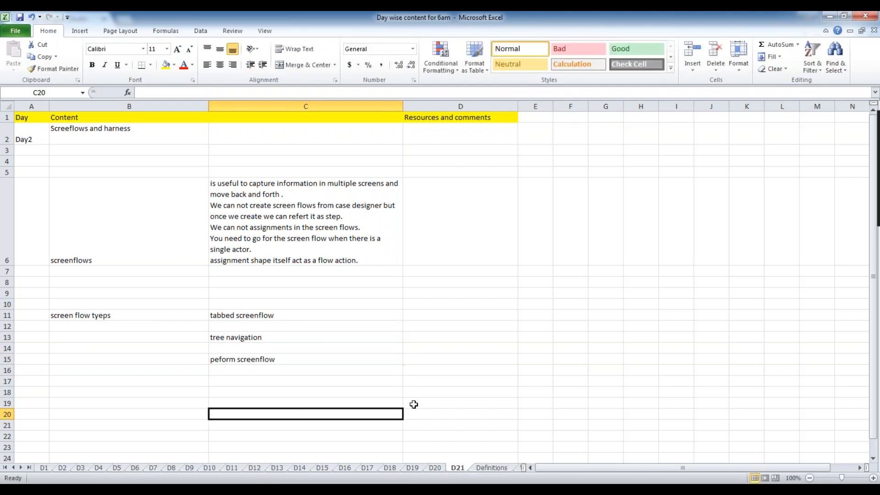
Review the new B11 and C-column entries, then return to the capture information flow diagram.
left_click(298, 318)
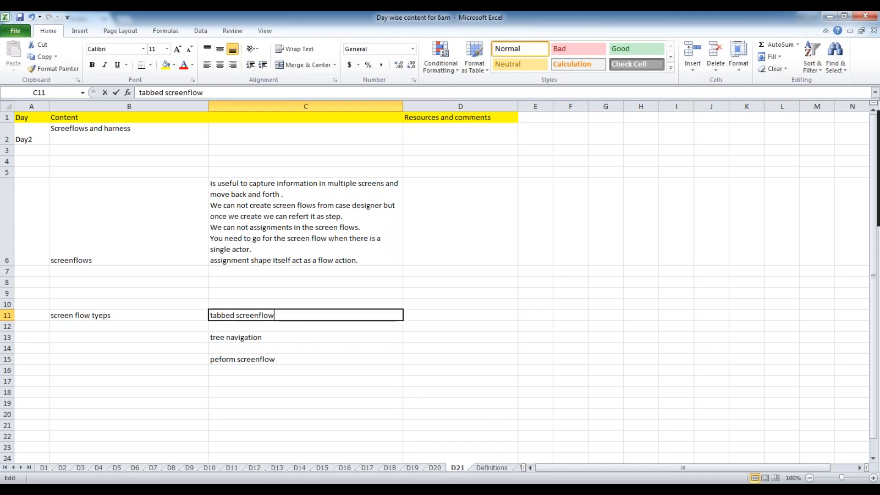
left_click(291, 338)
left_click(294, 365)
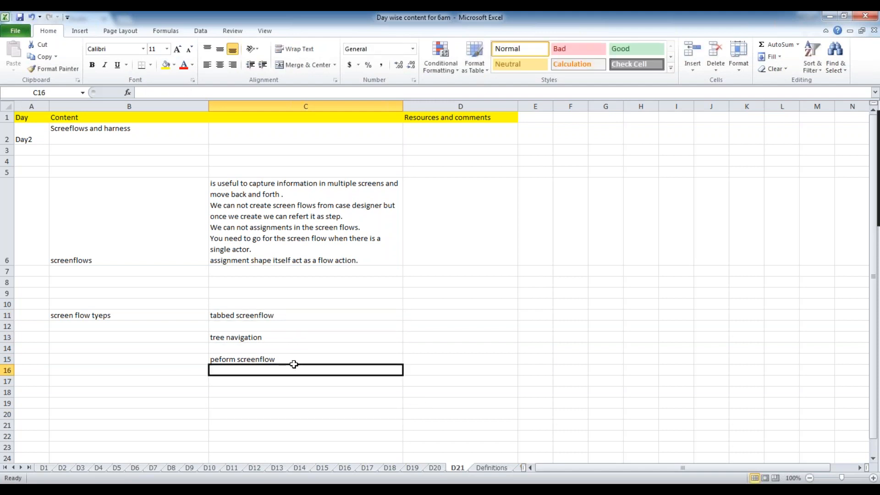
left_click(114, 323)
left_click(121, 316)
left_click(297, 318)
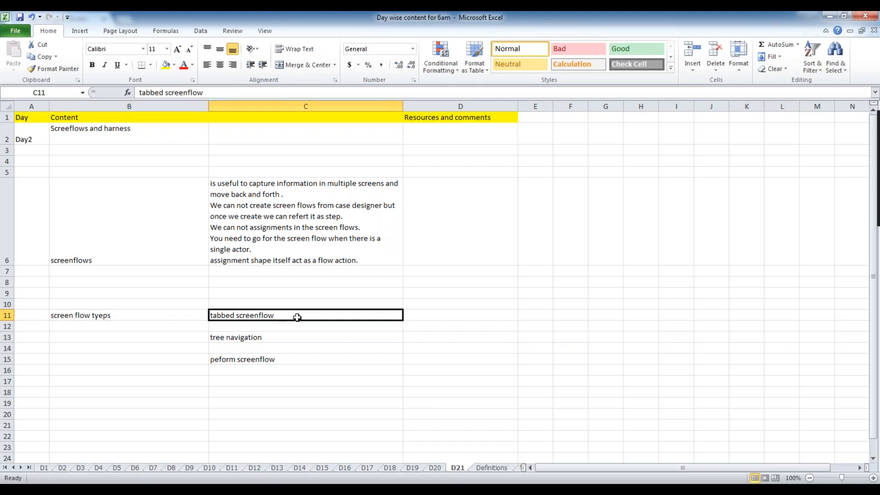
left_click(168, 315)
left_click(306, 315)
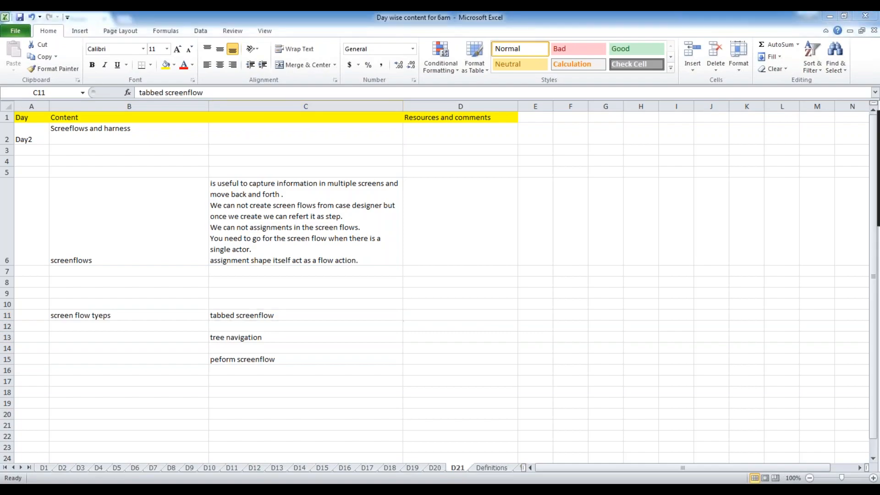
key("alt+Tab")
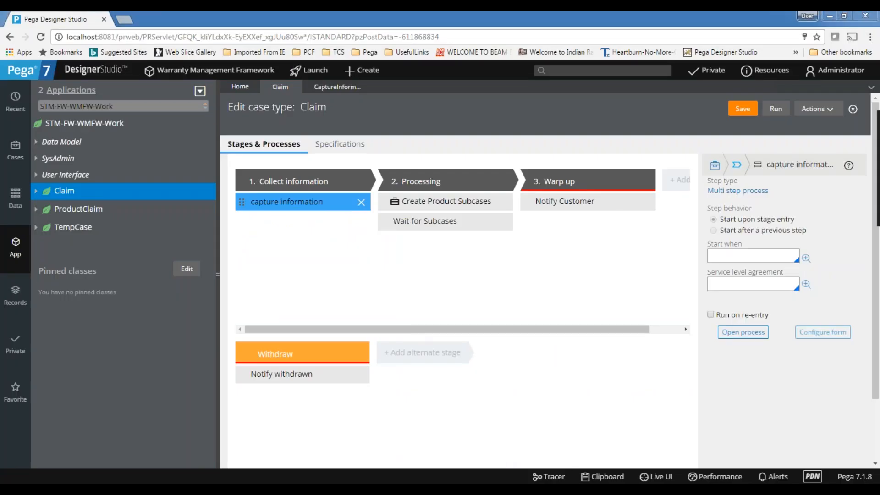
key("alt+Tab")
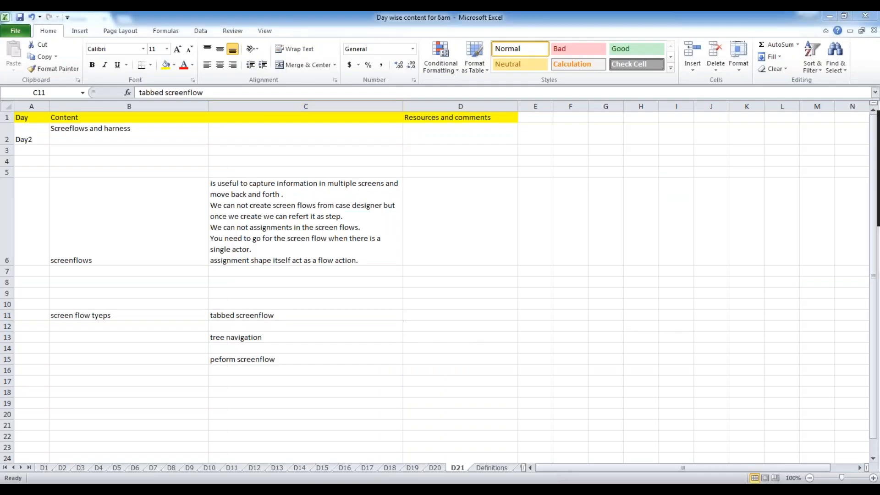
key("alt+Tab")
left_click(354, 90)
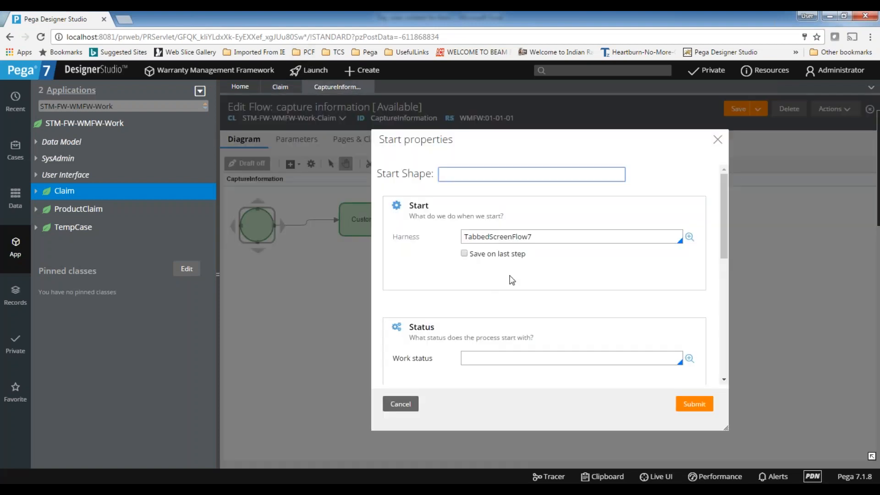
Keep TabbedScreenFlow7 as the Start shape's harness, save the flow, then save the Claim case type.
double_click(544, 236)
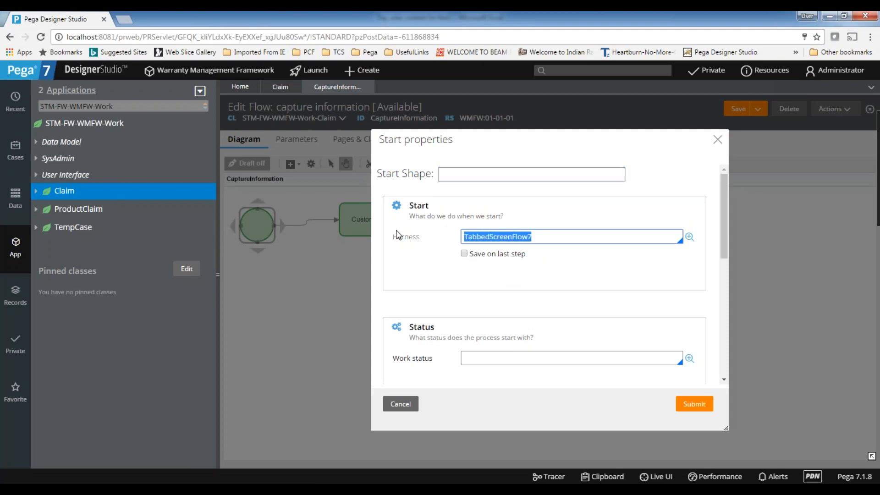
left_click(618, 274)
left_click(694, 404)
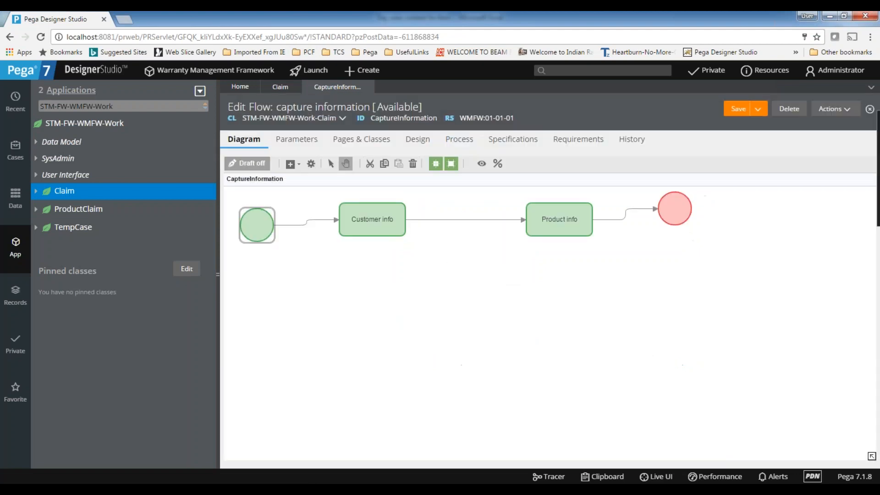
left_click(733, 110)
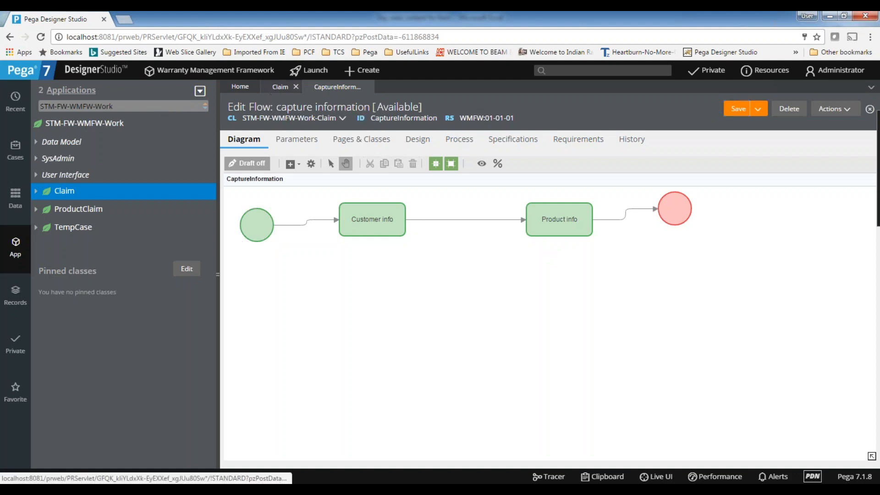
left_click(288, 87)
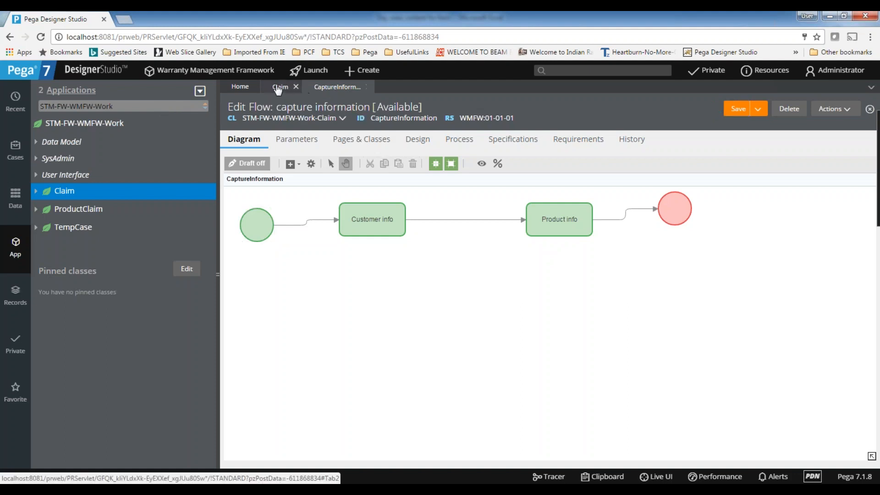
left_click(743, 110)
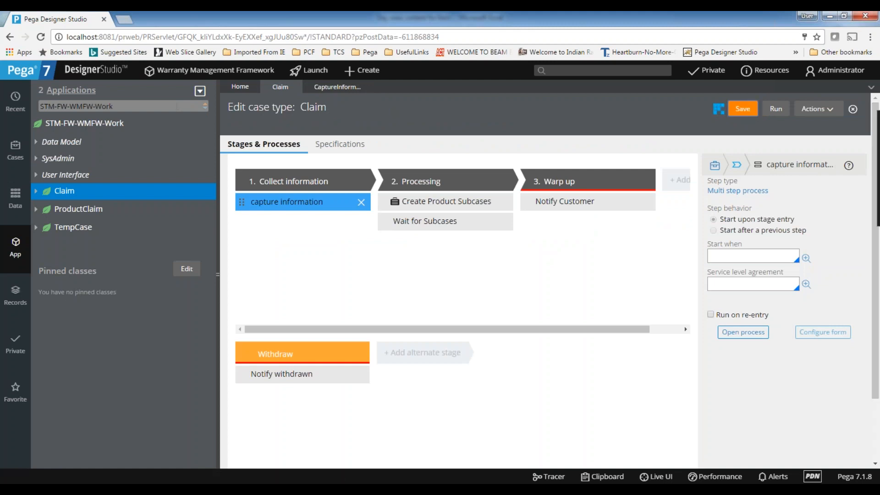
left_click(777, 108)
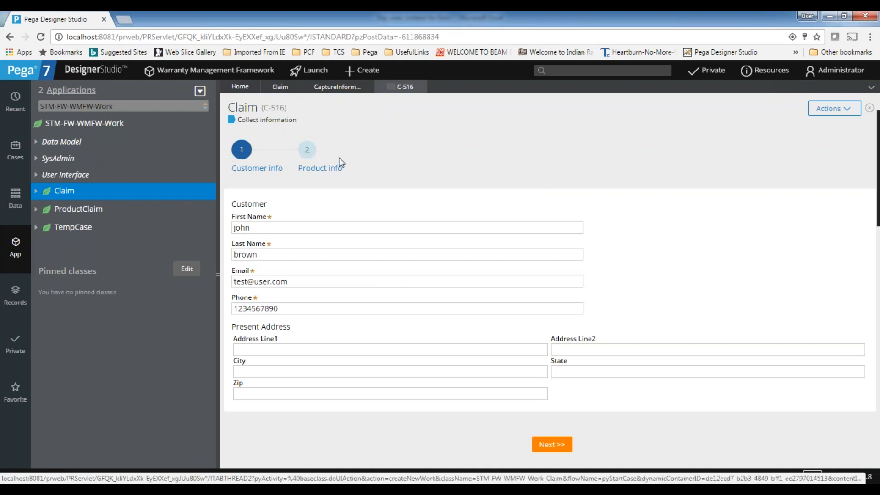
left_click(282, 226)
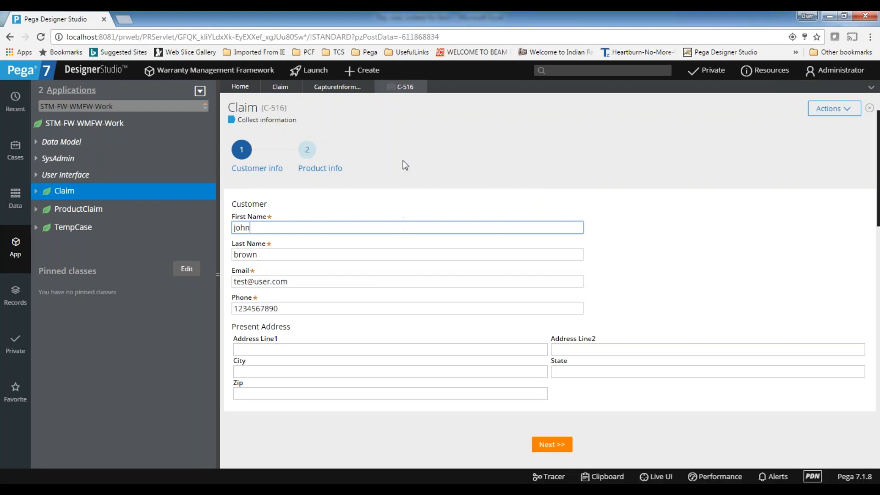
left_click(557, 445)
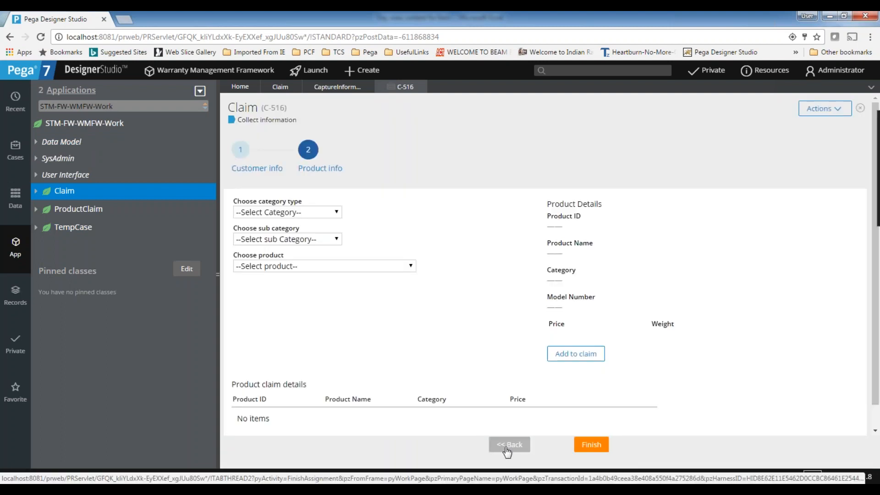
left_click(238, 154)
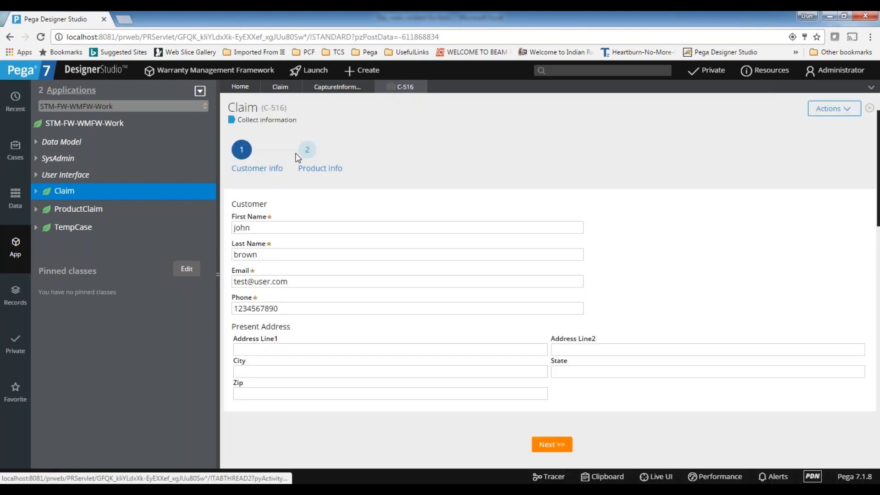
left_click(310, 151)
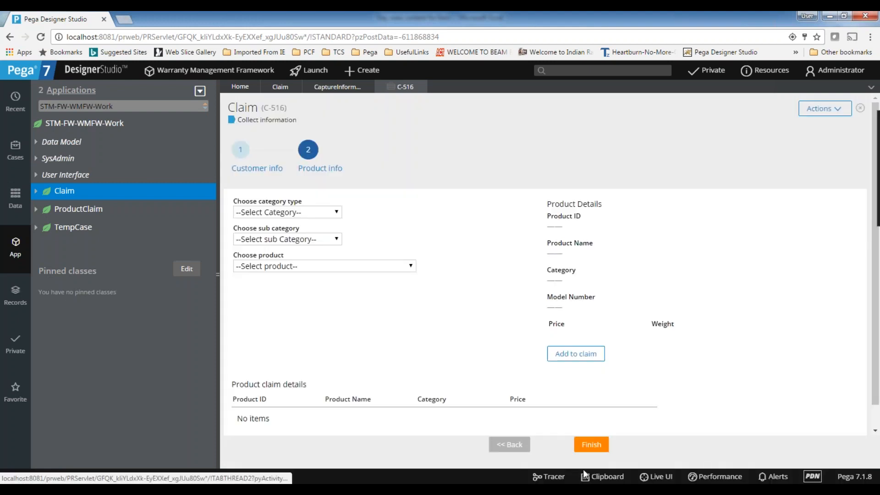
left_click(520, 445)
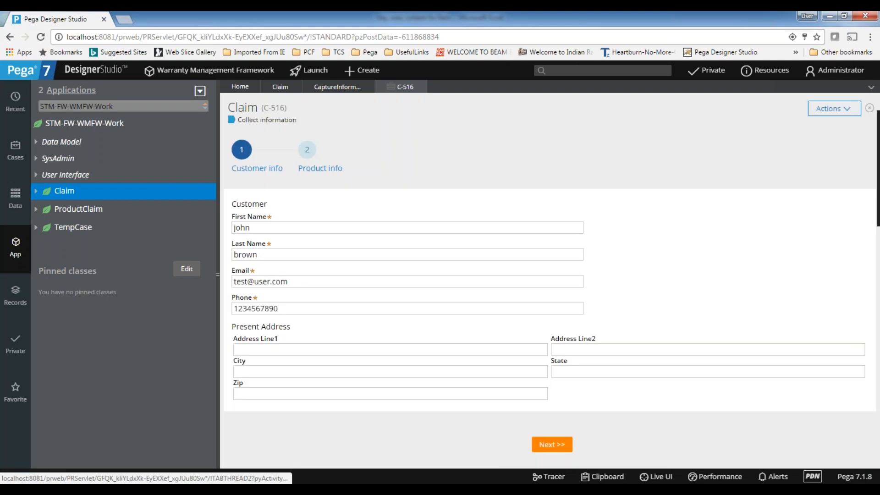
left_click(284, 279)
left_click(262, 226)
left_click(274, 253)
left_click(271, 228)
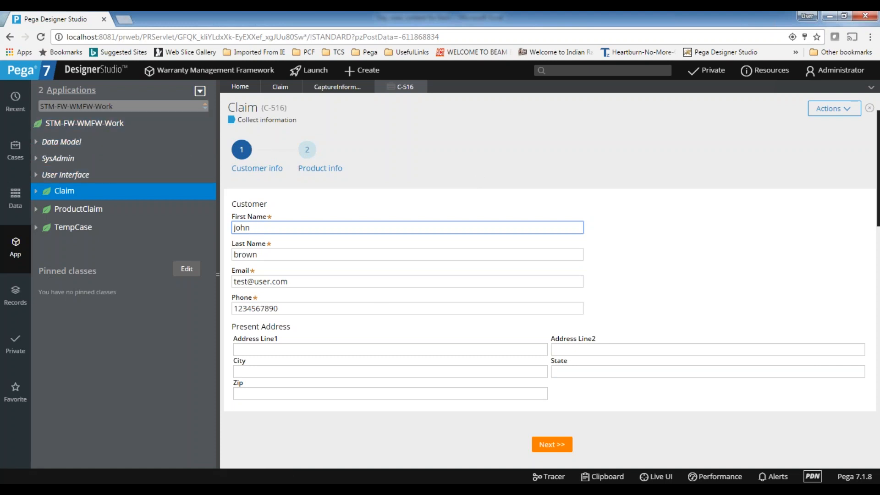
double_click(244, 227)
left_click(278, 251)
left_click(253, 227)
double_click(253, 227)
left_click(279, 250)
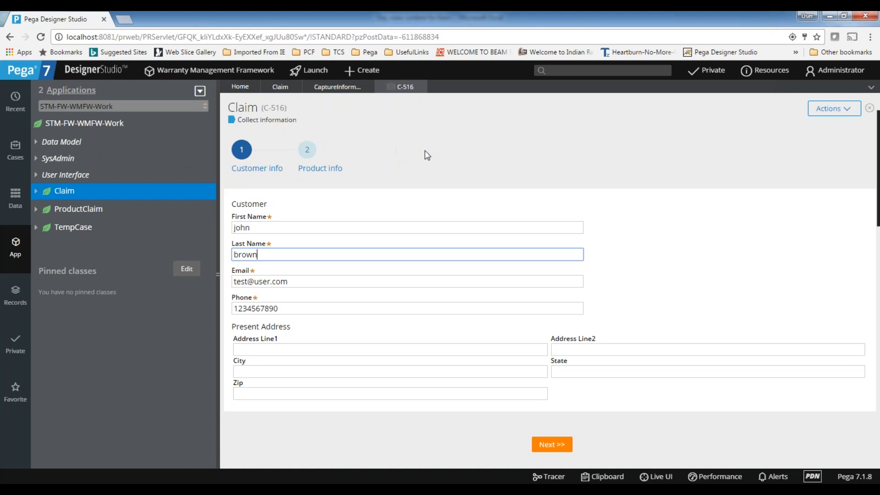
Tick 'Only going back' on the Customer info and Product info assignments, then close claim C-516.
left_click(339, 90)
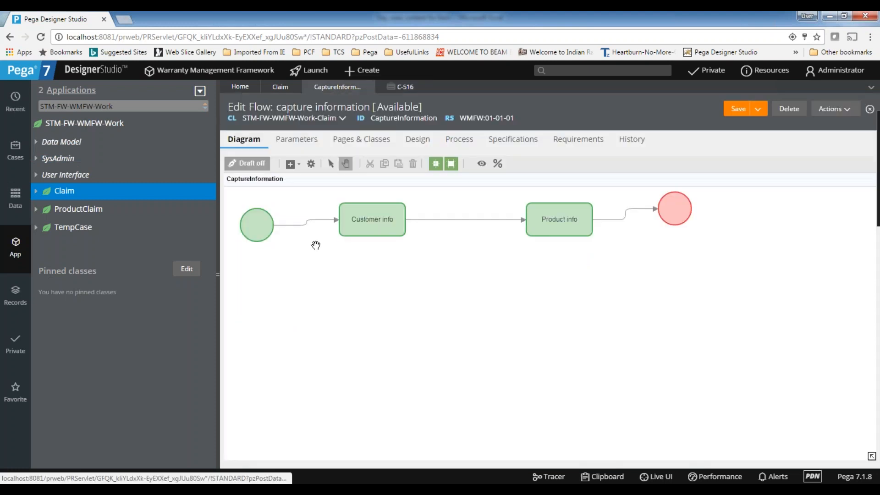
double_click(369, 216)
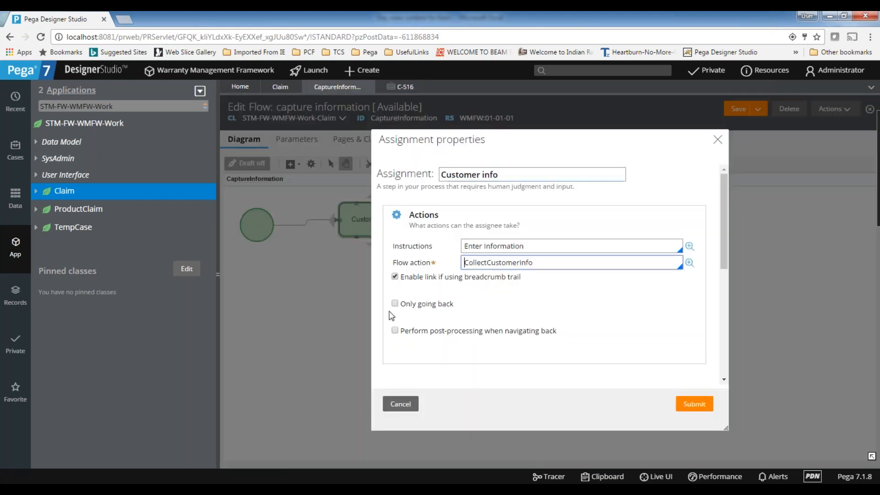
left_click(395, 304)
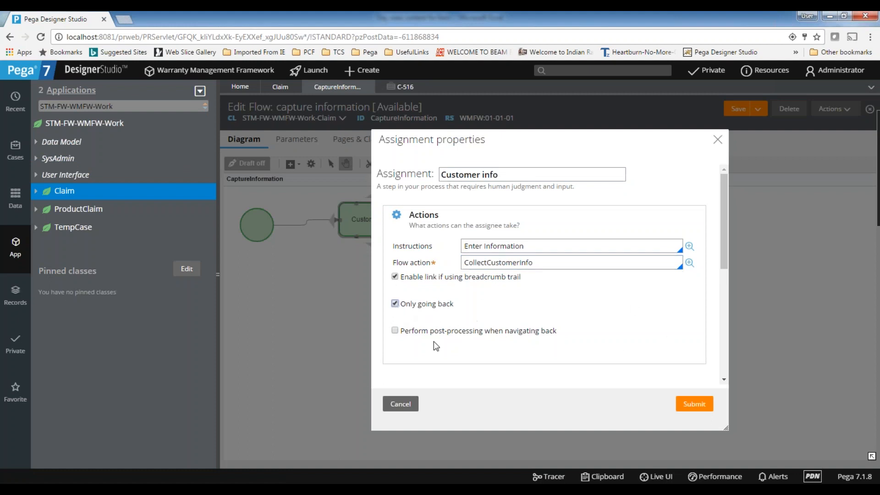
left_click(694, 404)
left_click(544, 223)
double_click(544, 224)
left_click(395, 304)
left_click(695, 404)
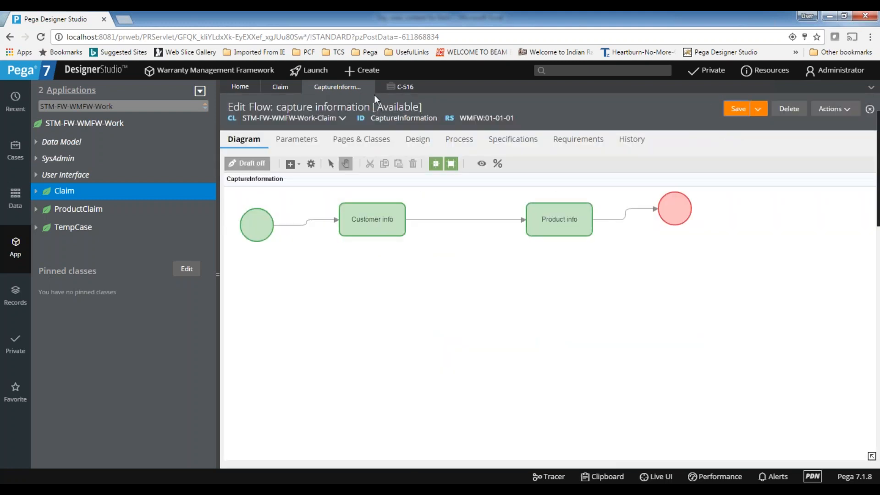
left_click(405, 88)
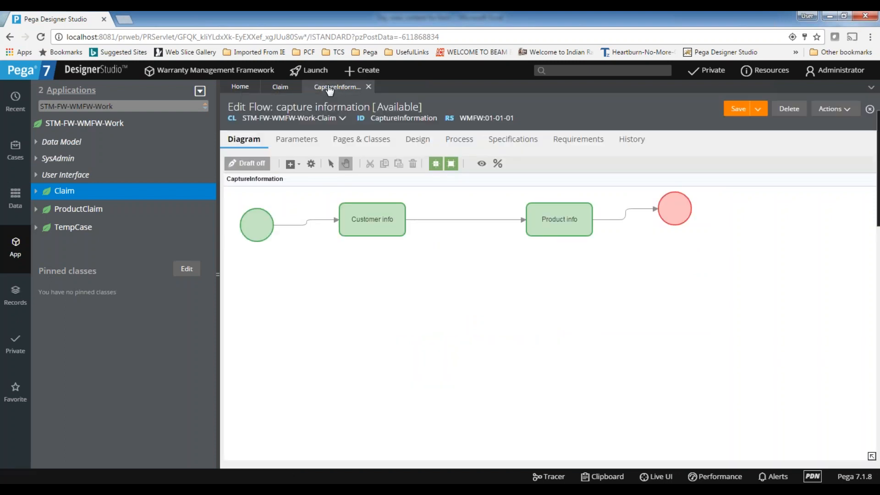
Create a new Claim case, C-517.
left_click(364, 75)
mouse_move(374, 88)
left_click(460, 87)
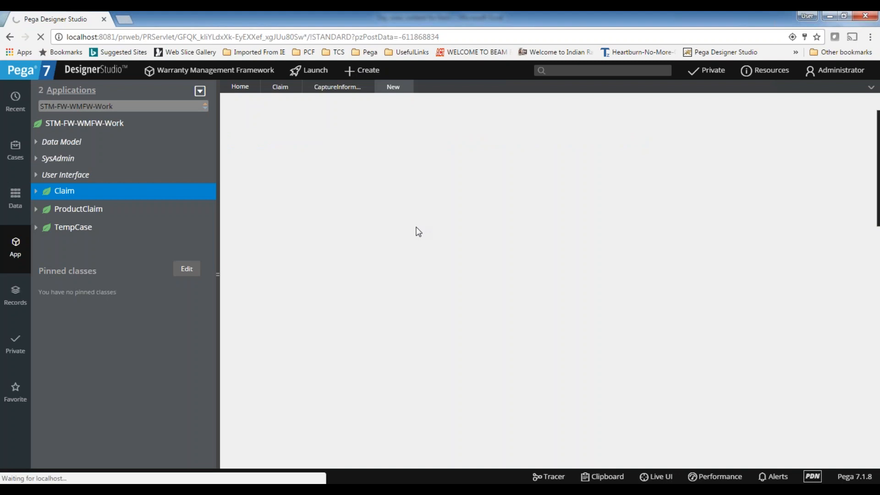
Try jumping to Product info via the breadcrumb, then go Next and Back to Customer info.
triple_click(302, 150)
left_click(411, 150)
triple_click(313, 151)
left_click(425, 159)
left_click(562, 444)
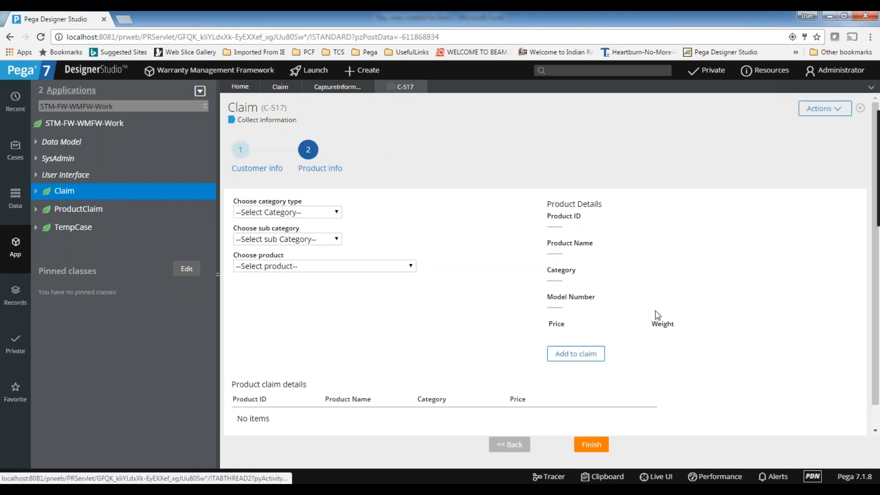
left_click(520, 445)
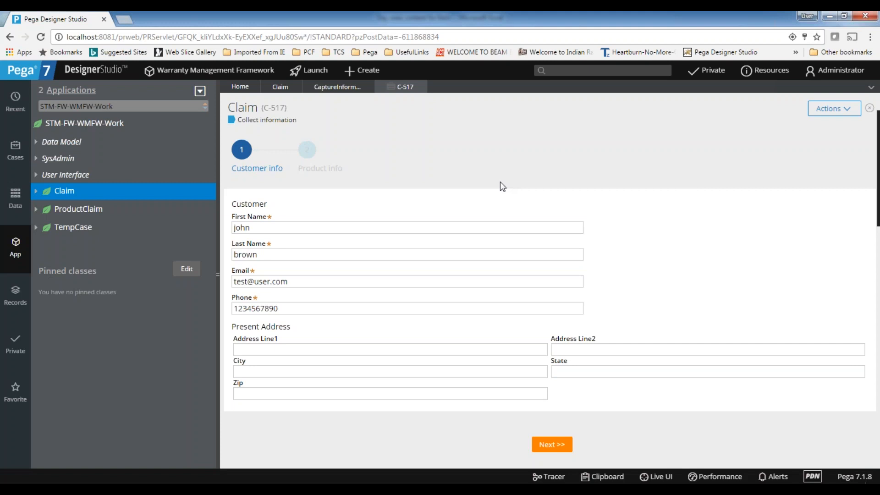
left_click(297, 228)
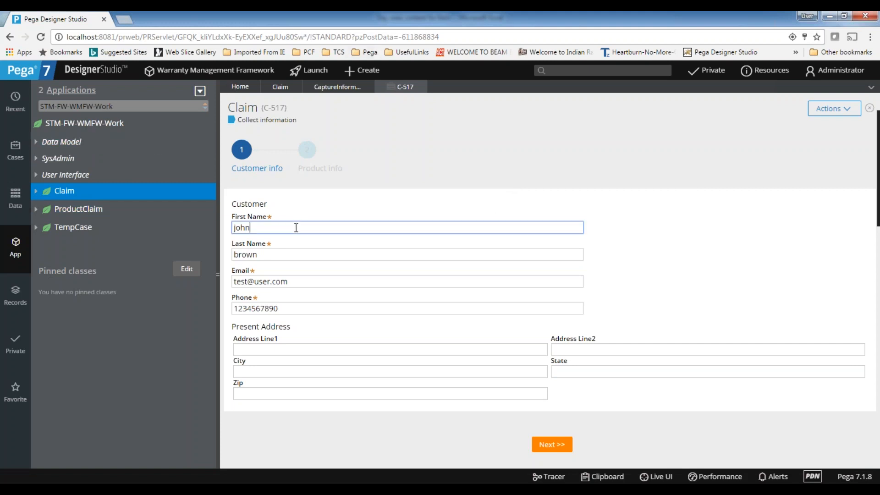
Look through the start shape properties, claim C-517 and the Claim case type before returning to the flow.
left_click(331, 92)
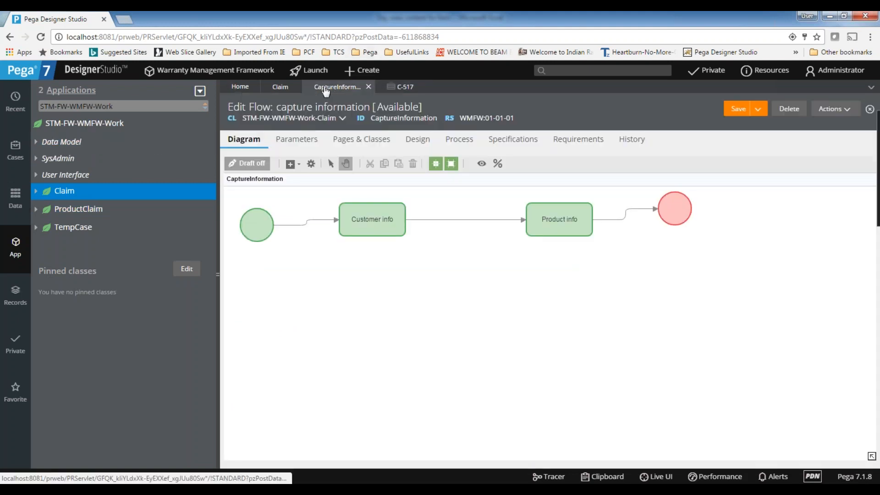
left_click(253, 223)
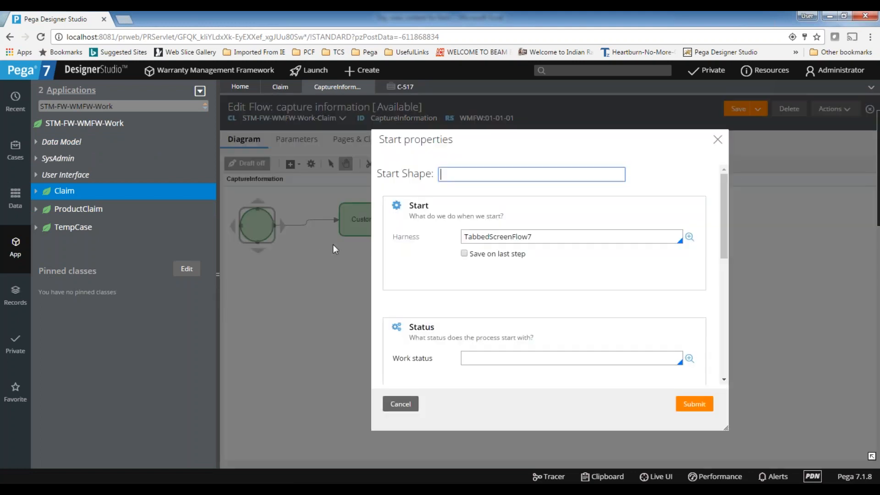
left_click(718, 139)
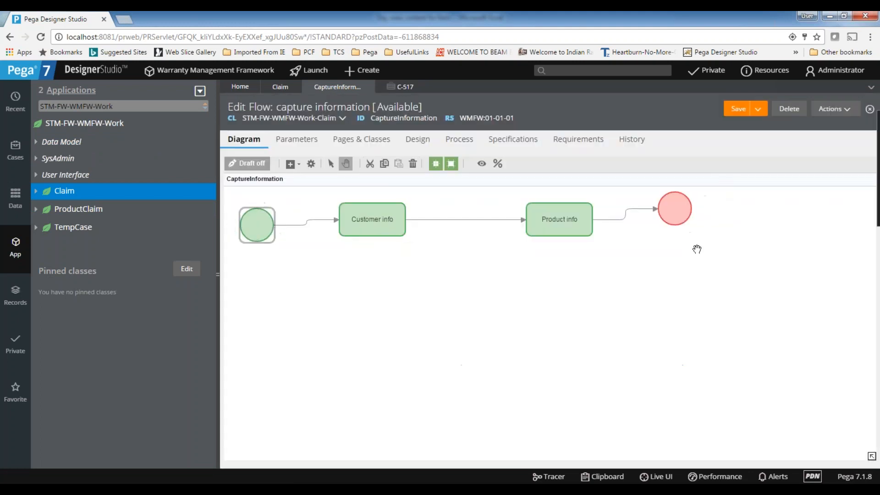
left_click(409, 87)
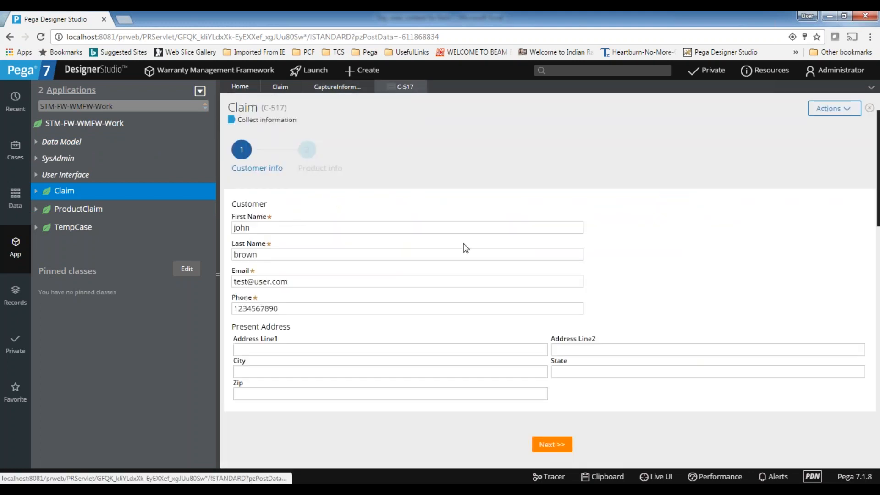
left_click(281, 87)
left_click(332, 88)
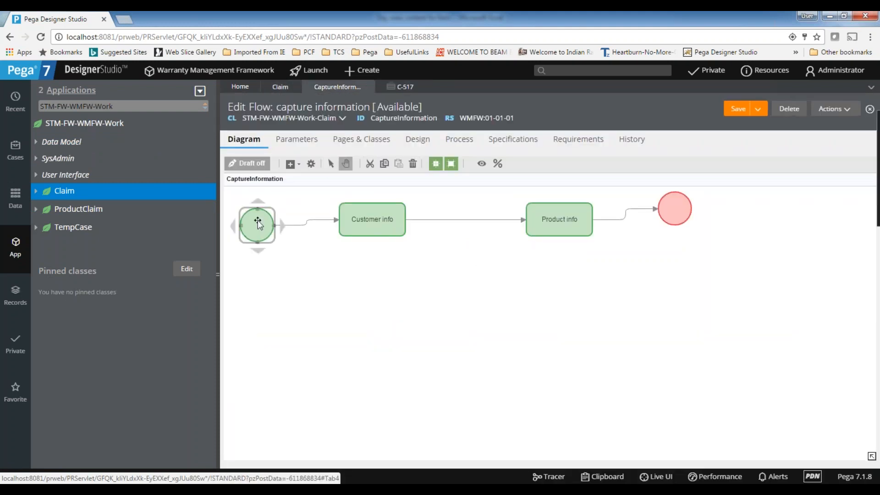
left_click(400, 88)
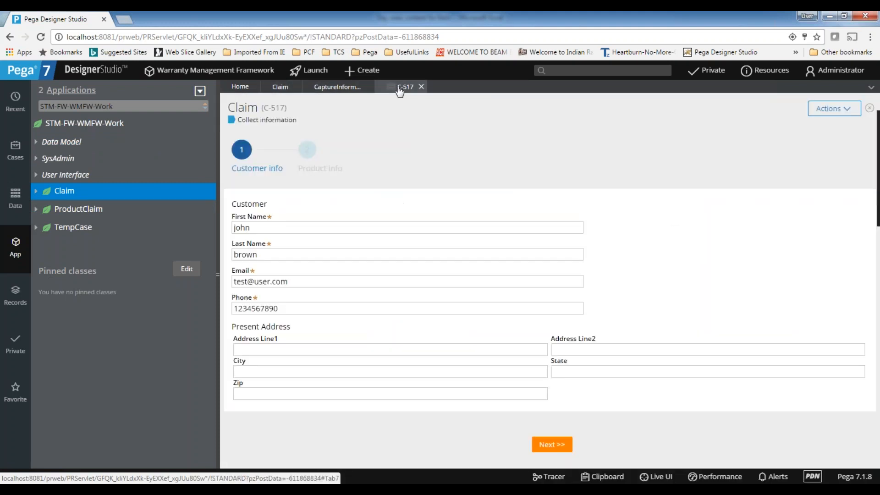
left_click(281, 88)
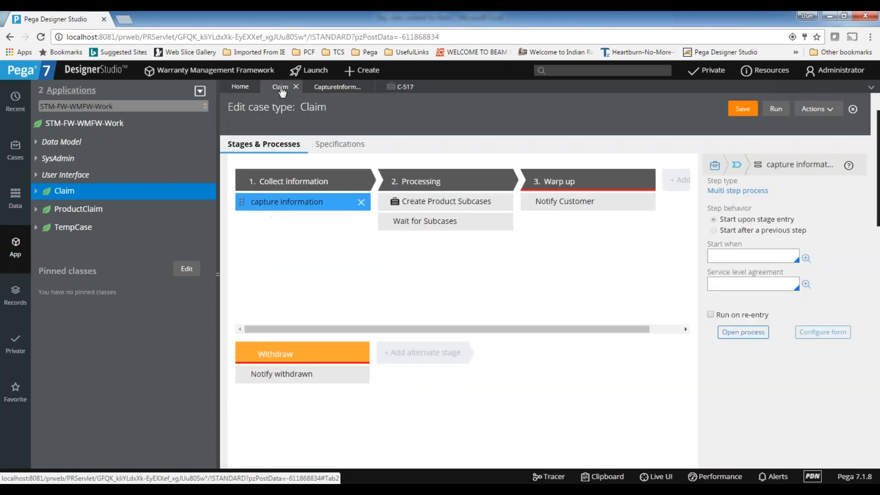
left_click(329, 89)
Untick 'Enable link if using breadcrumb trail' on Customer info, save the flow, and close C-517.
double_click(354, 222)
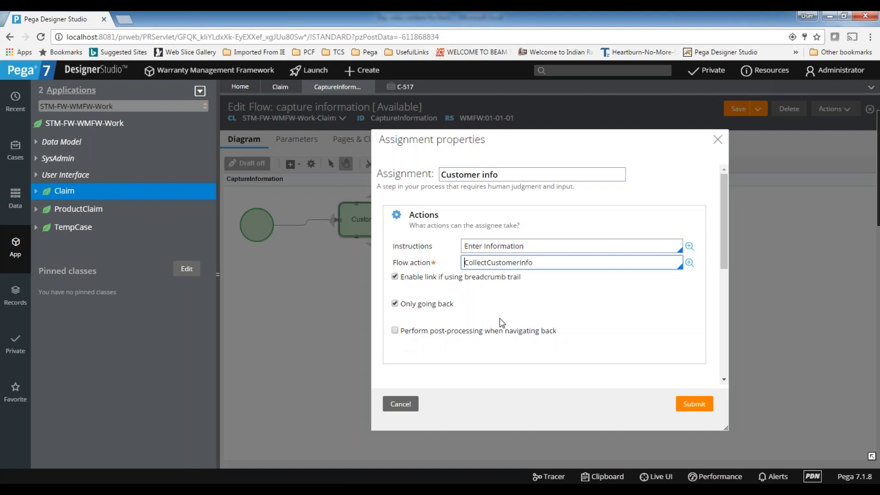
left_click(395, 277)
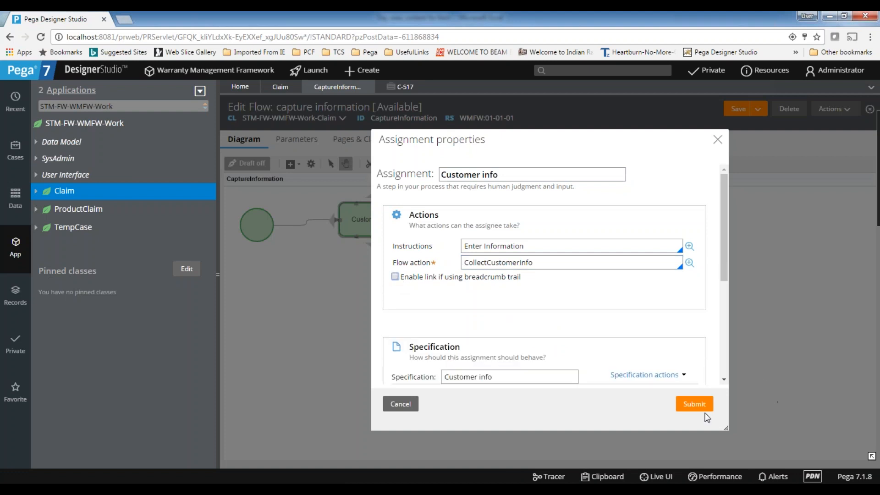
left_click(695, 404)
left_click(742, 109)
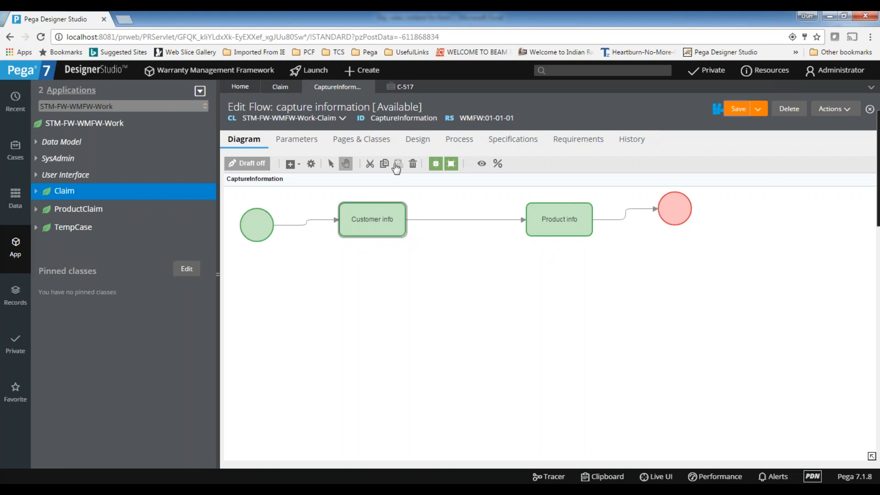
left_click(394, 87)
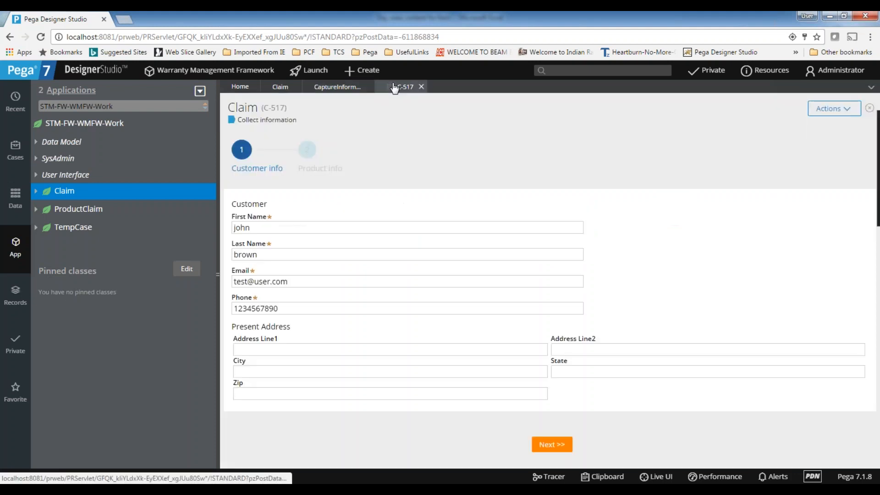
left_click(421, 86)
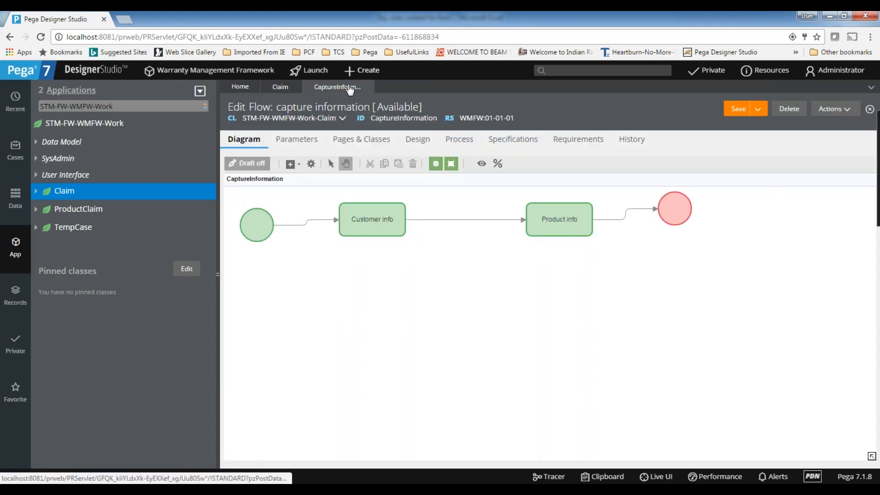
left_click(368, 74)
Start Claim case C-518, confirm its breadcrumb lists only Product info, and close it.
mouse_move(431, 90)
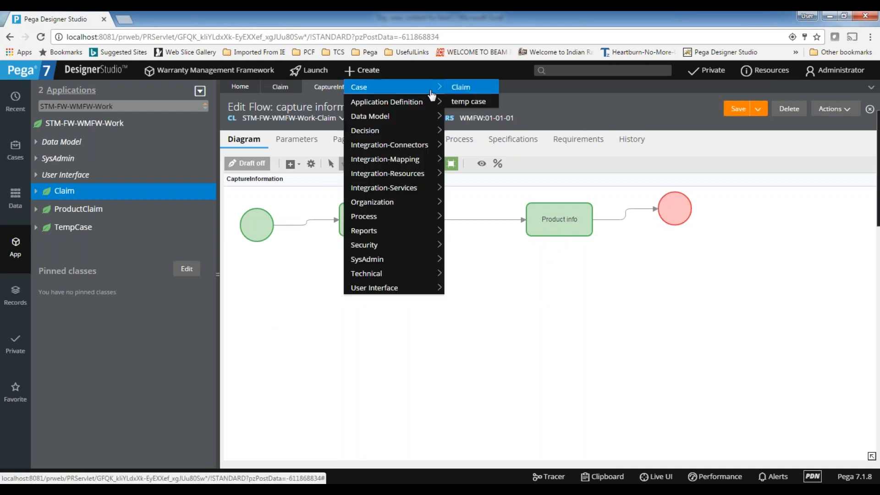
left_click(464, 89)
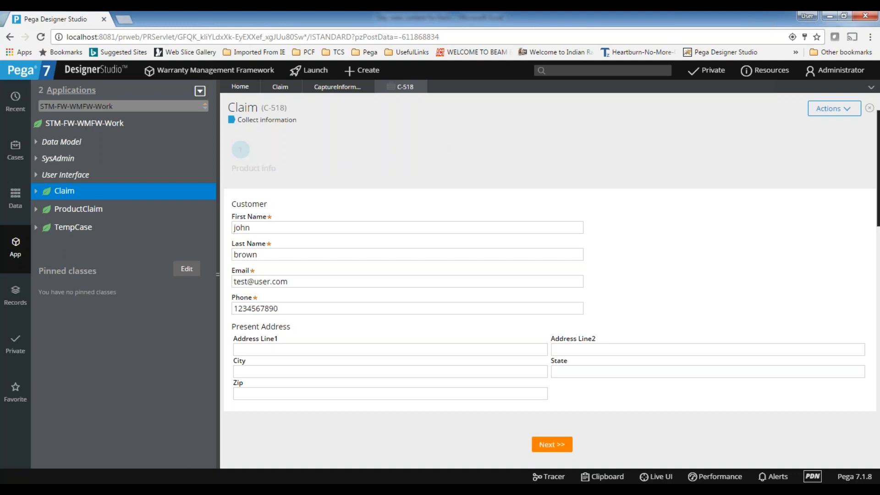
left_click(422, 87)
Turn on post-processing when navigating back for the Product info step.
double_click(569, 219)
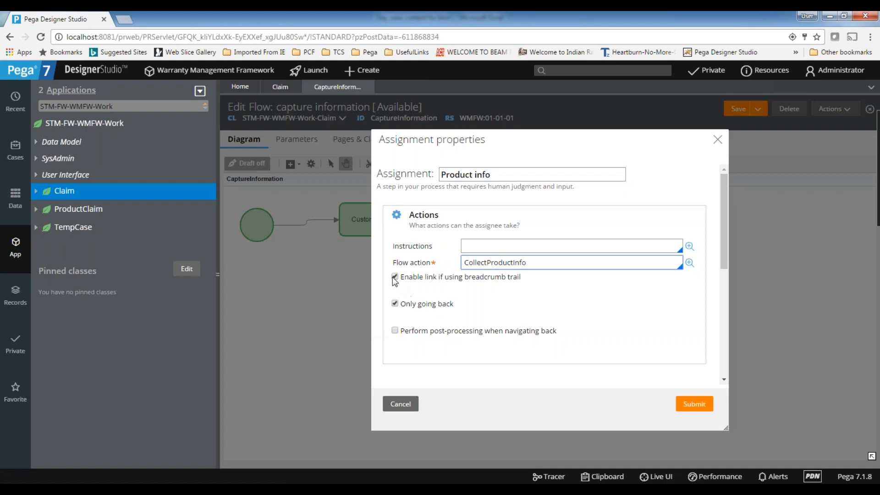
left_click(693, 406)
left_click(375, 223)
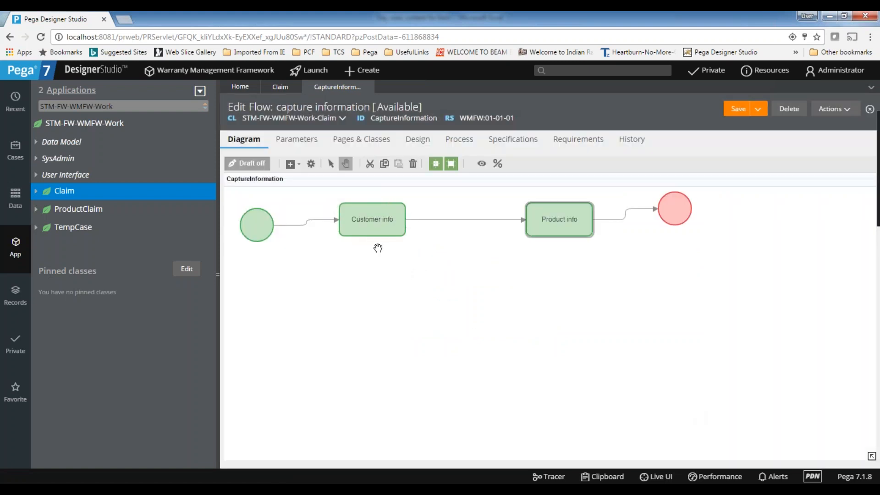
double_click(553, 219)
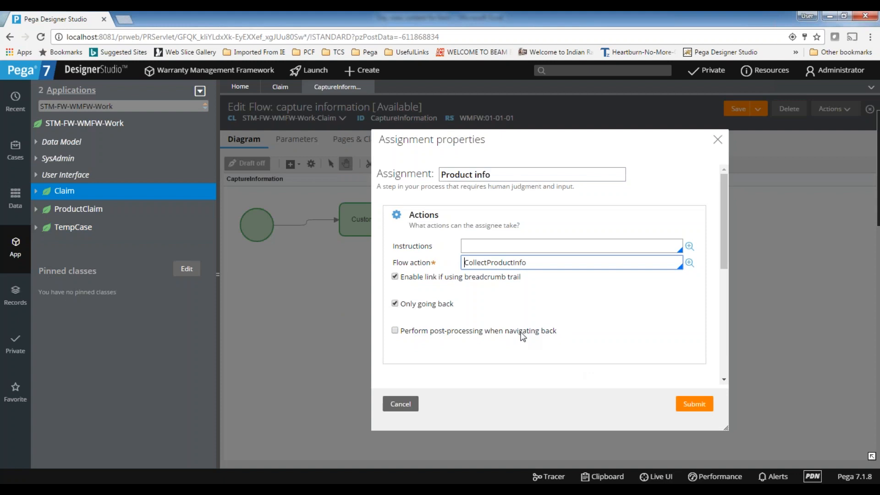
left_click(395, 331)
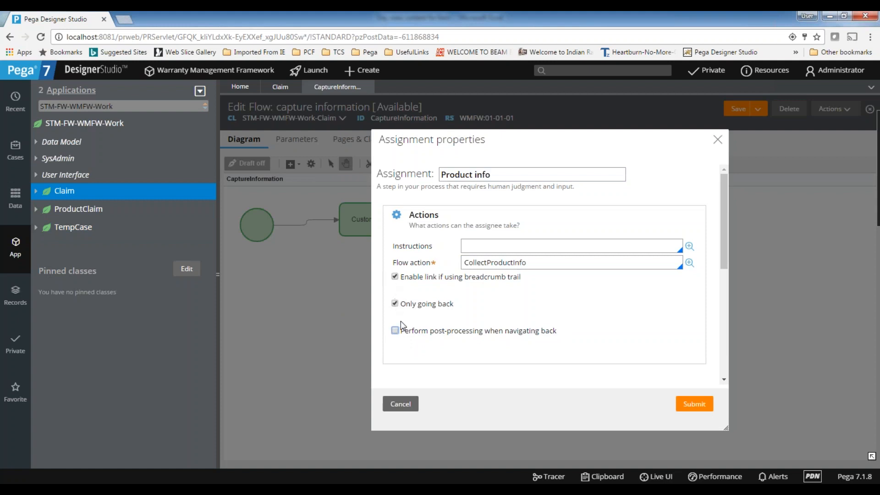
left_click(706, 406)
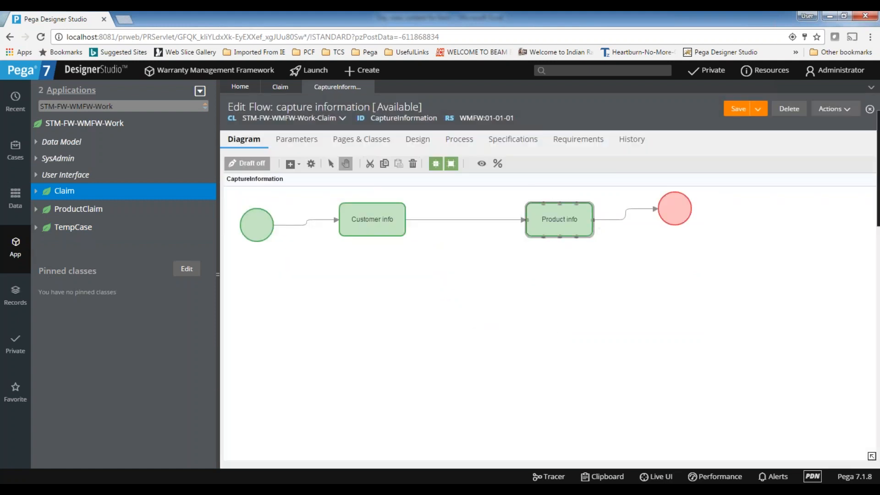
double_click(559, 223)
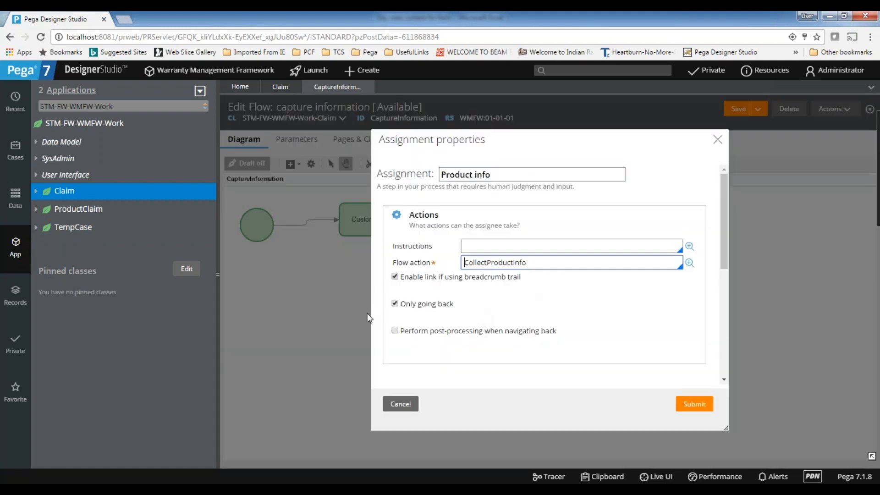
left_click(401, 404)
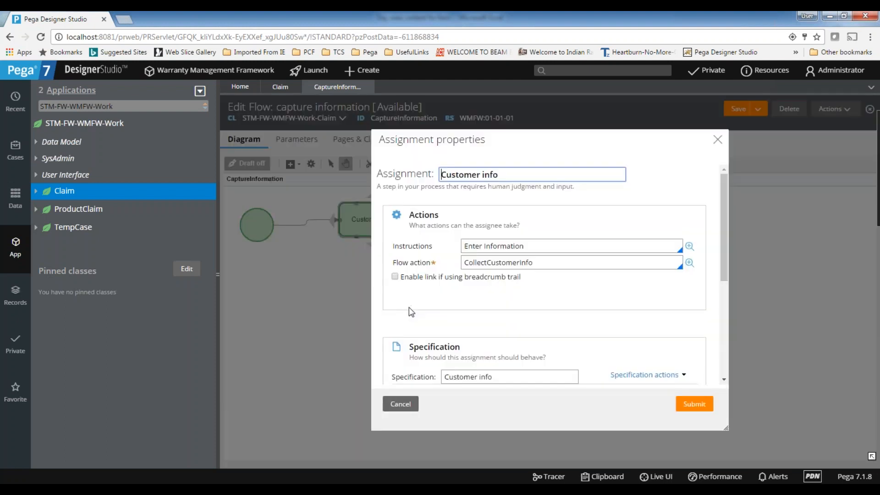
Re-enable the Customer info breadcrumb-trail link and save the capture information flow.
left_click(395, 276)
left_click(694, 403)
left_click(732, 111)
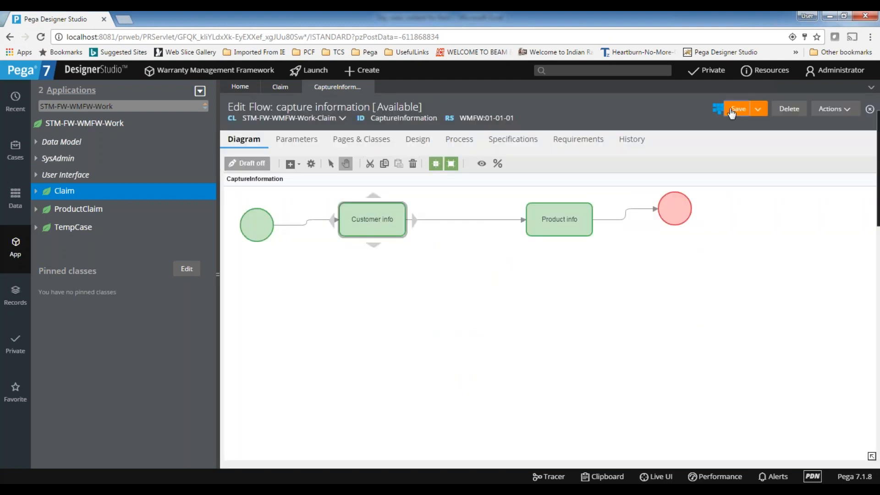
Set the Start shape's harness to TreeNavigation7 and save the flow.
double_click(269, 223)
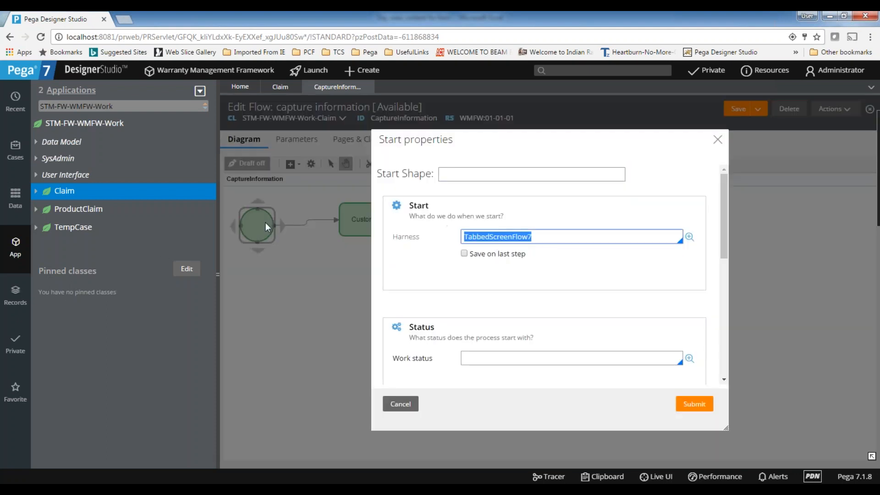
key("BackSpace")
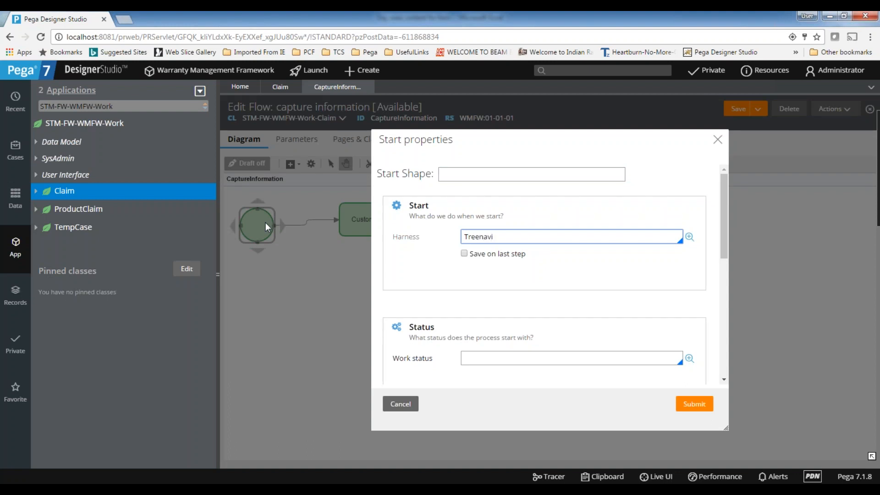
left_click(498, 354)
left_click(695, 406)
left_click(742, 112)
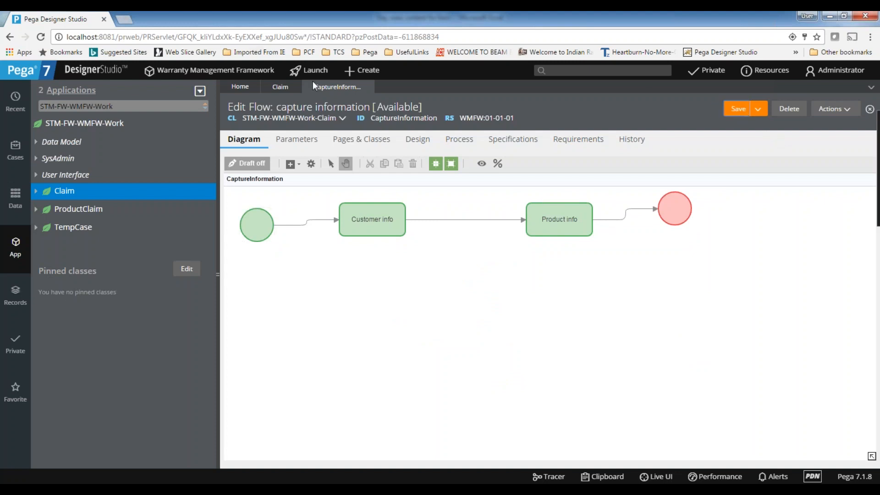
left_click(373, 72)
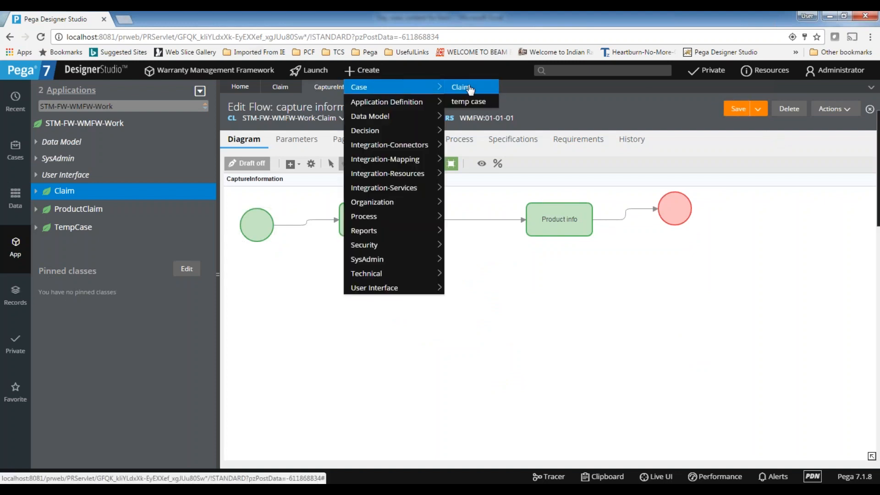
Create Claim case C-519 to view the TreeNavigation7 harness, then close it.
left_click(463, 86)
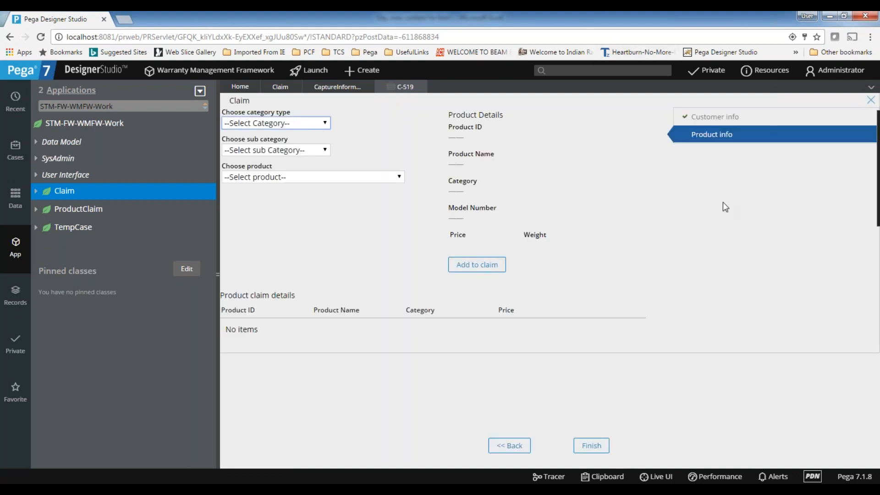
left_click(420, 86)
Replace the Start shape's harness with PerformScreenFlow, entered as 'performsc', and submit.
double_click(252, 220)
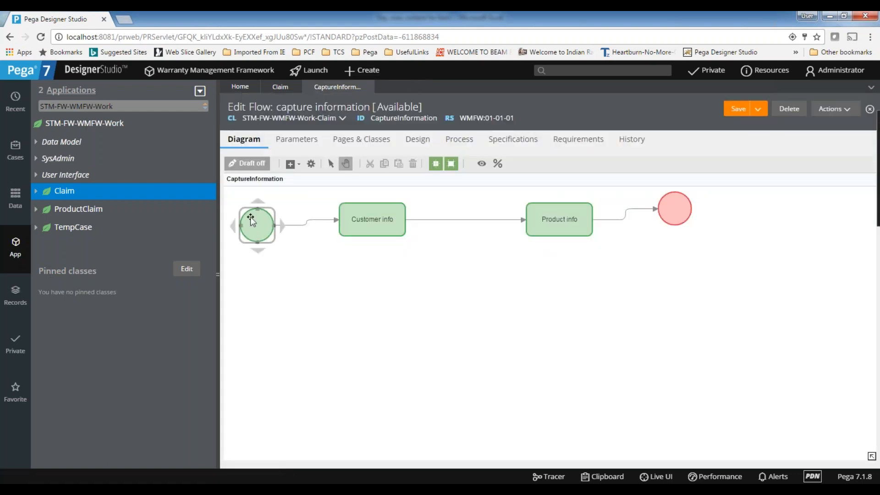
key("Tab")
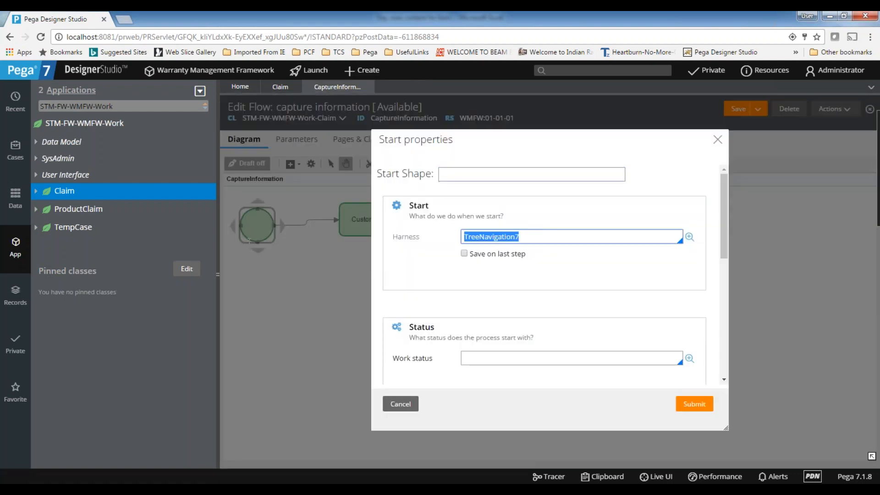
key("BackSpace")
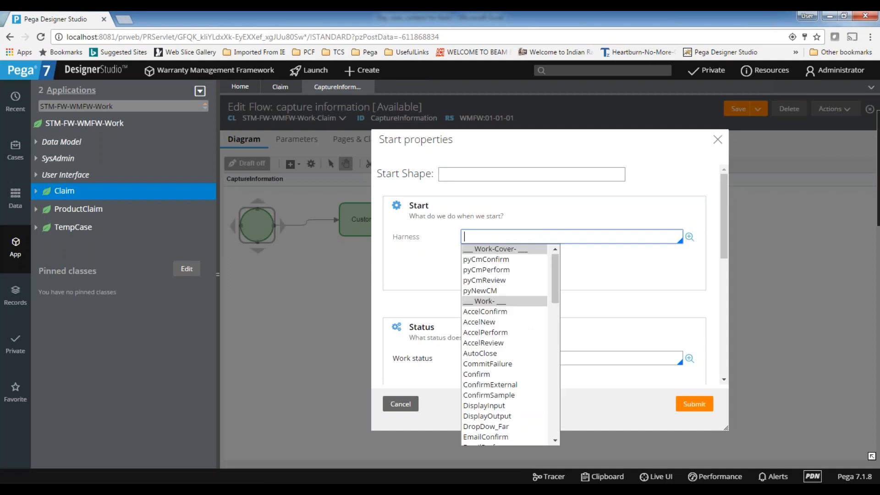
type("per")
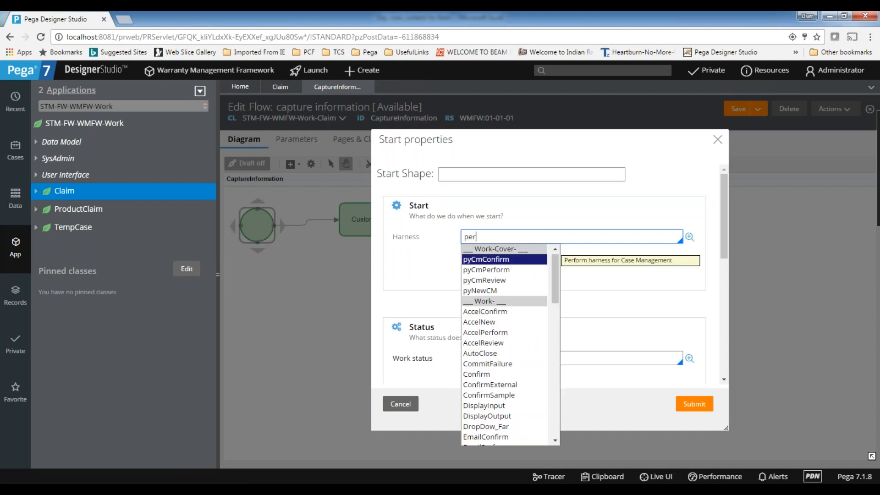
type("formscr")
key("Return")
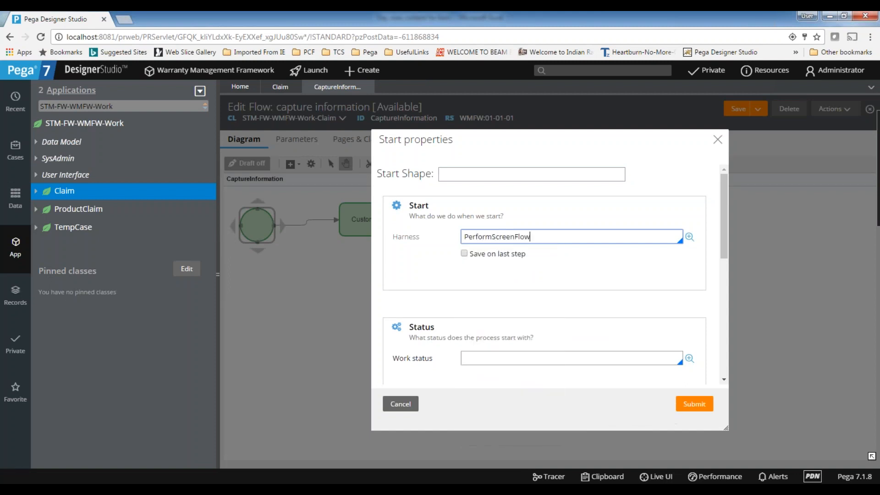
left_click(693, 403)
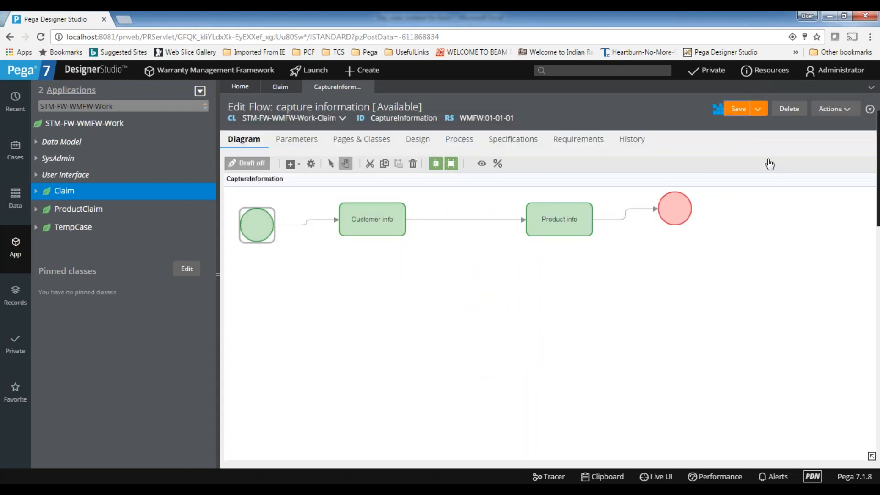
Create Claim case C-520, step Next then Back under PerformScreenFlow, and close it.
left_click(367, 71)
mouse_move(403, 88)
left_click(471, 88)
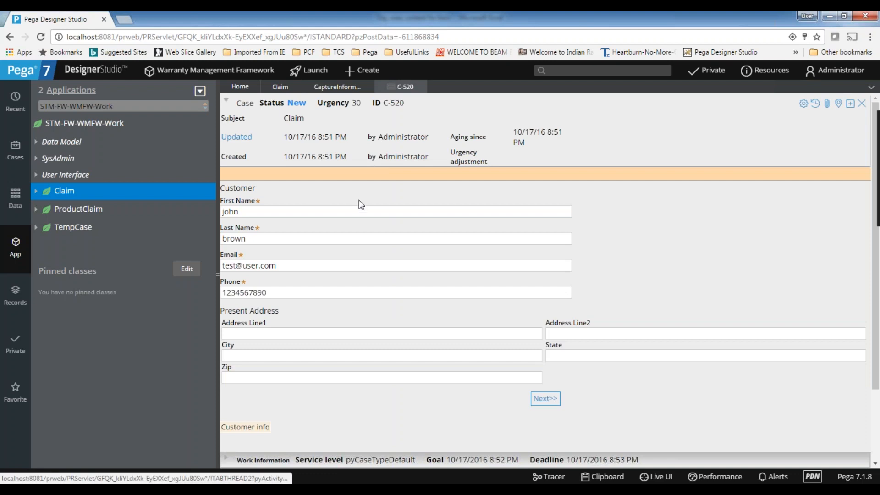
scroll(362, 205, "down", 2)
scroll(360, 205, "up", 2)
scroll(360, 205, "down", 2)
scroll(527, 362, "up", 2)
left_click(548, 397)
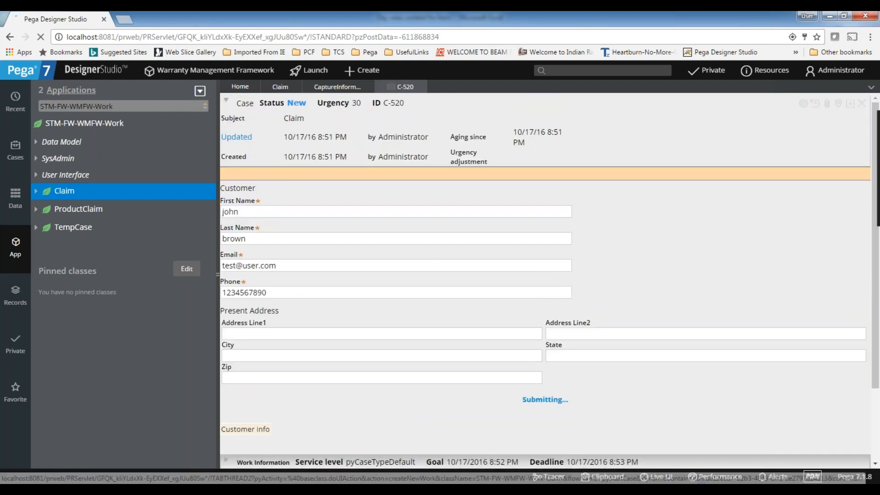
left_click(523, 436)
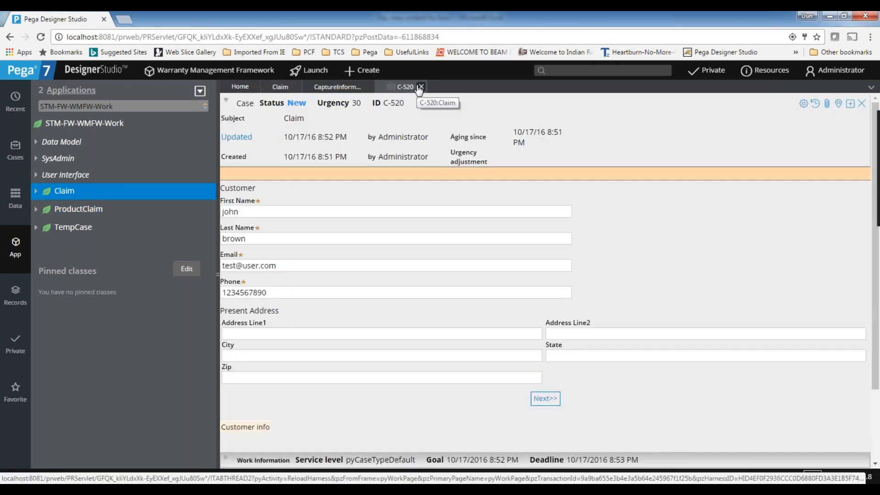
left_click(421, 88)
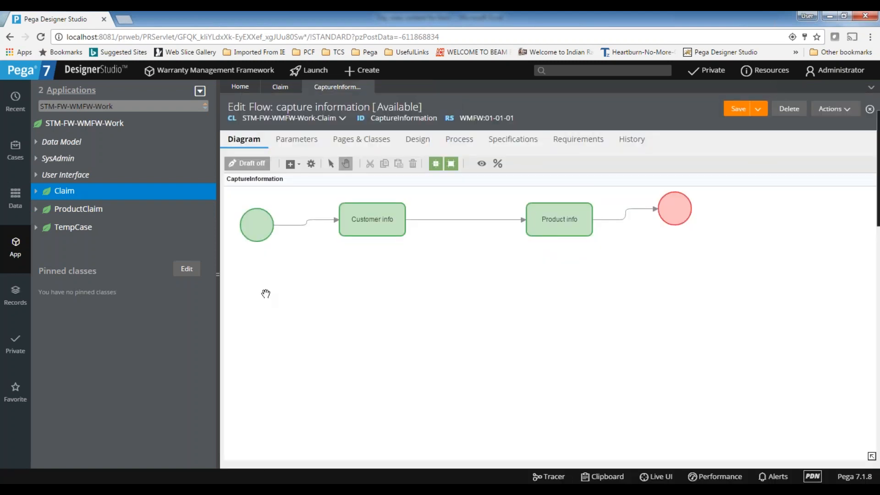
Create Claim case C-521 and step Next through Customer info and Product info into Processing.
left_click(357, 72)
mouse_move(371, 89)
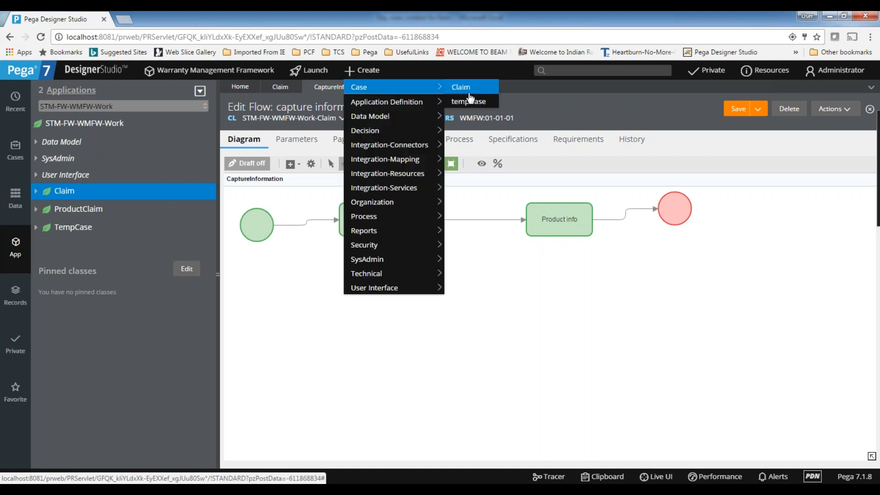
left_click(475, 90)
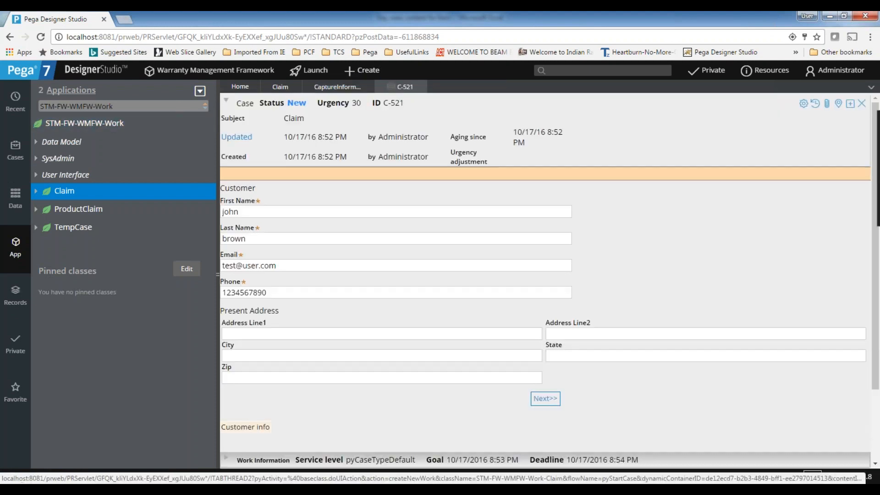
left_click(553, 400)
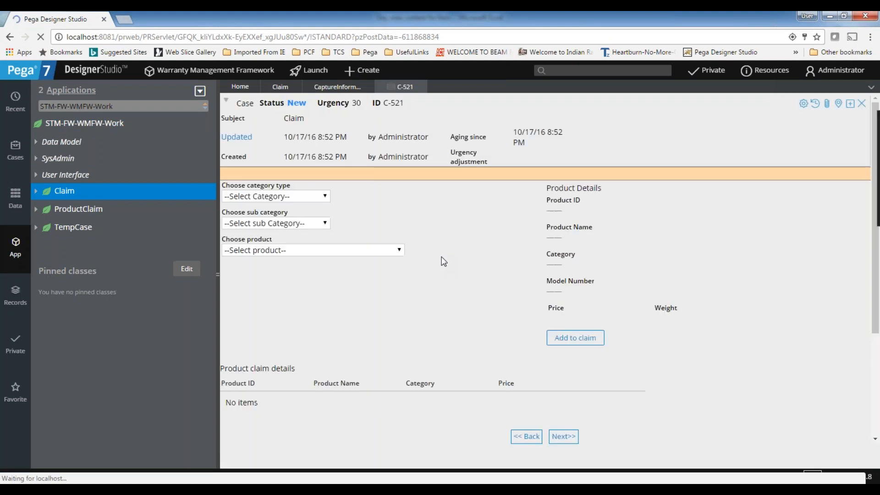
left_click(567, 438)
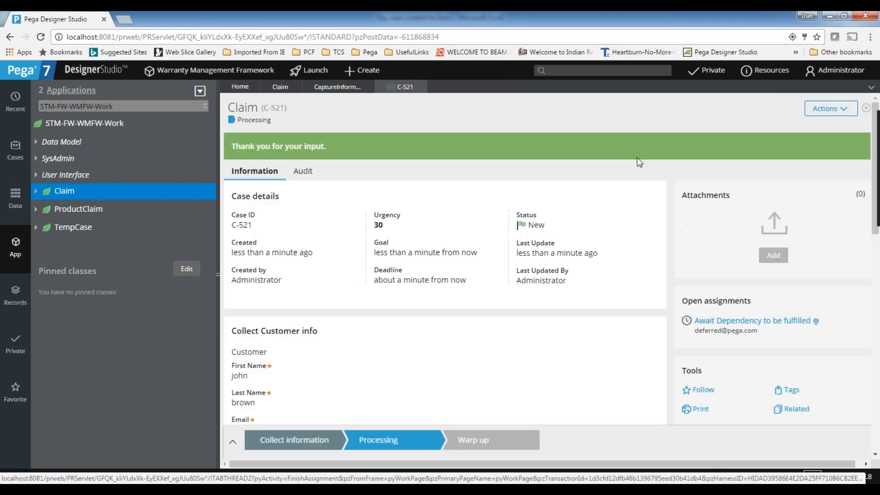
scroll(462, 339, "down", 1)
scroll(463, 340, "up", 1)
scroll(622, 273, "down", 3)
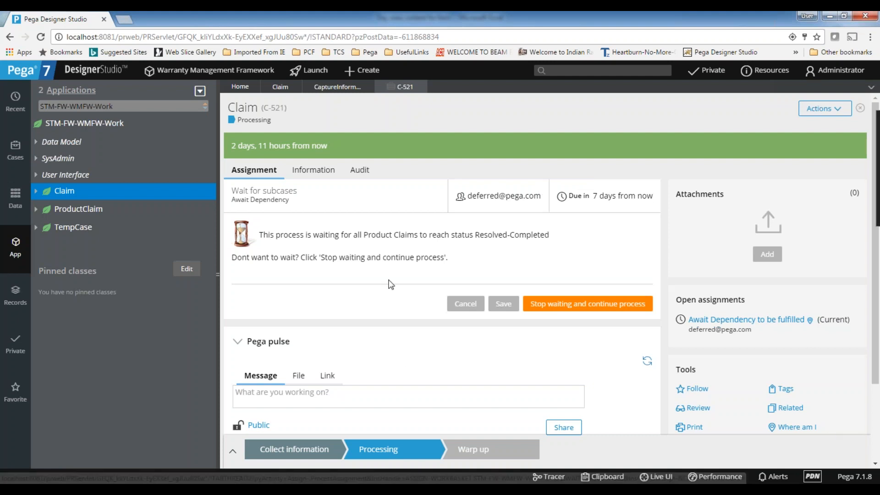
Close claim C-521, then change the capture information flow's start harness from PerformScreenFlow to Perform and save.
left_click(423, 88)
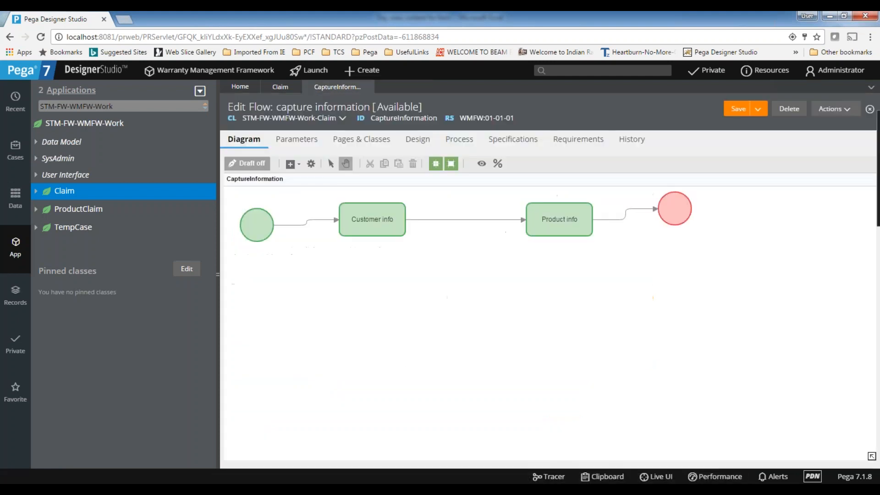
double_click(257, 219)
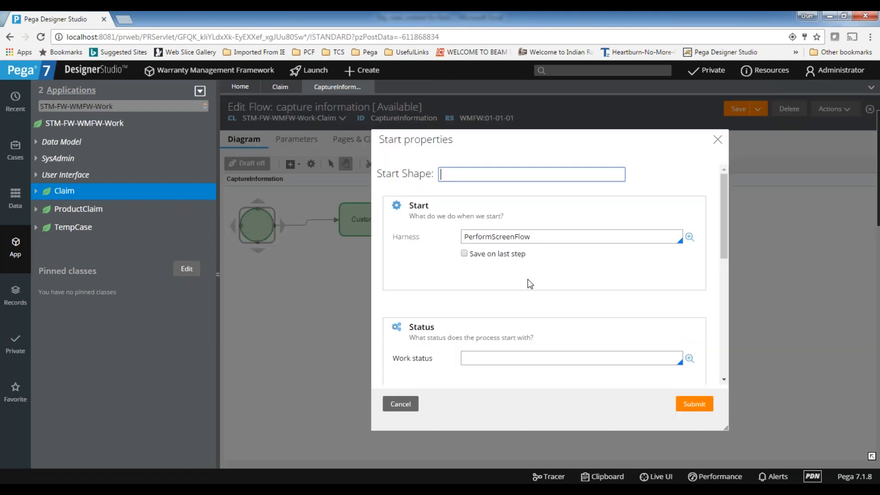
double_click(547, 237)
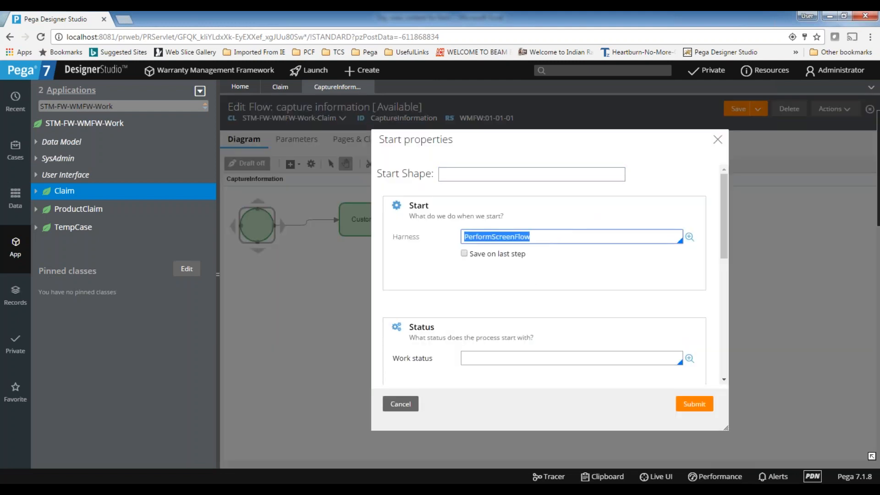
type("Perform")
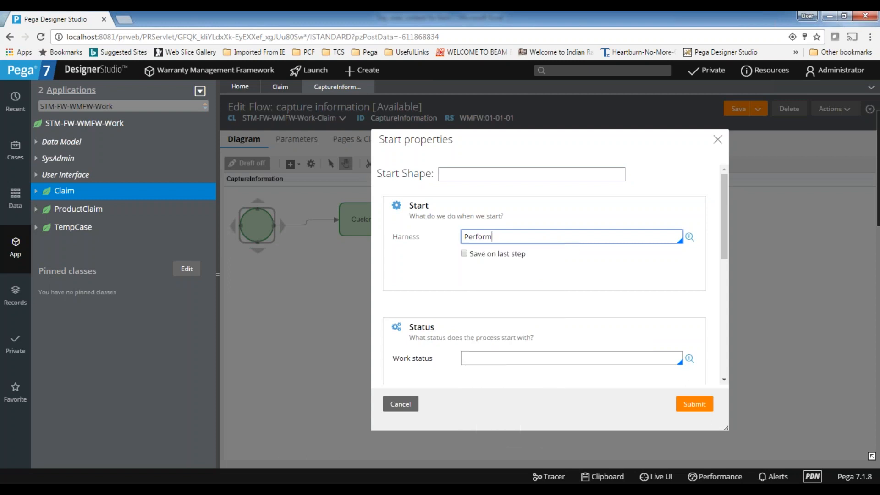
left_click(693, 404)
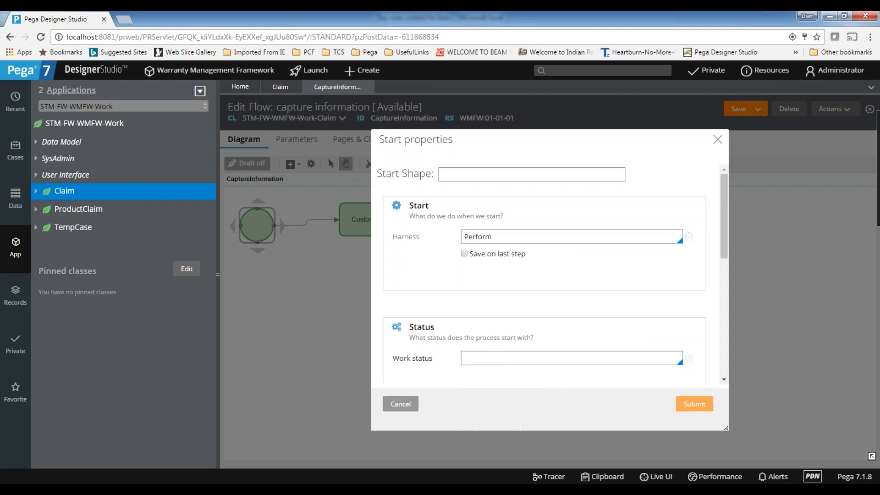
left_click(737, 113)
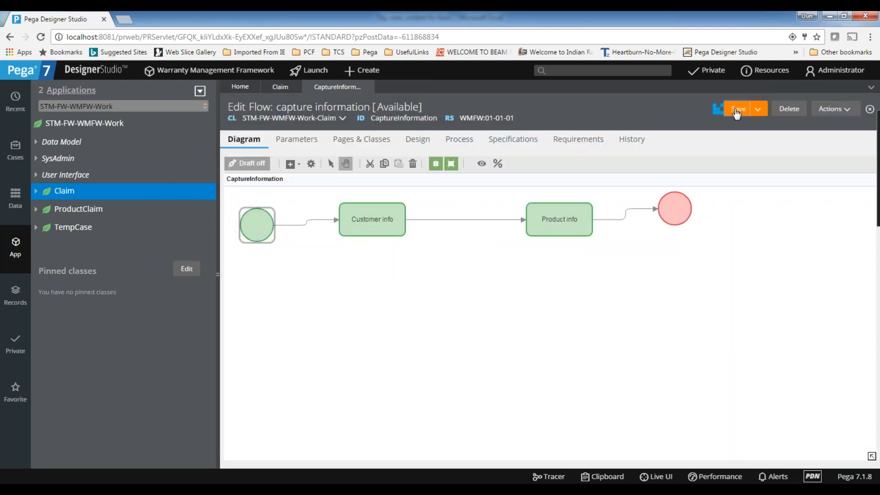
Create a new Claim case and move past the Customer info step.
left_click(279, 88)
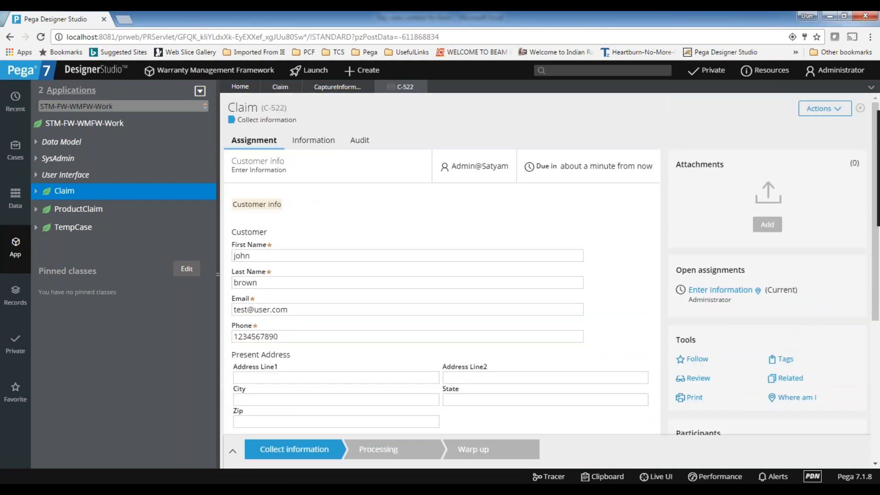
scroll(712, 152, "down", 5)
scroll(465, 223, "up", 5)
scroll(412, 257, "down", 5)
left_click(630, 247)
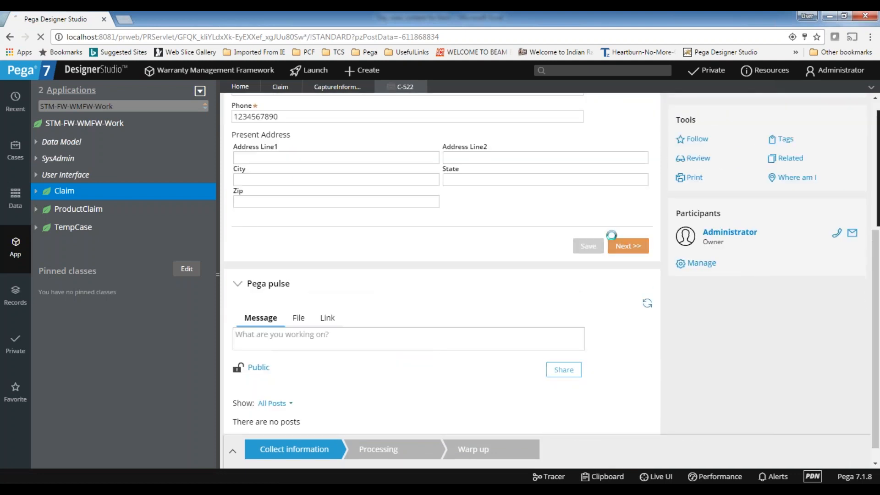
Choose Generators > Inverter Generators > Portable Inverter Generator, 2600W Rated as the product.
left_click(302, 241)
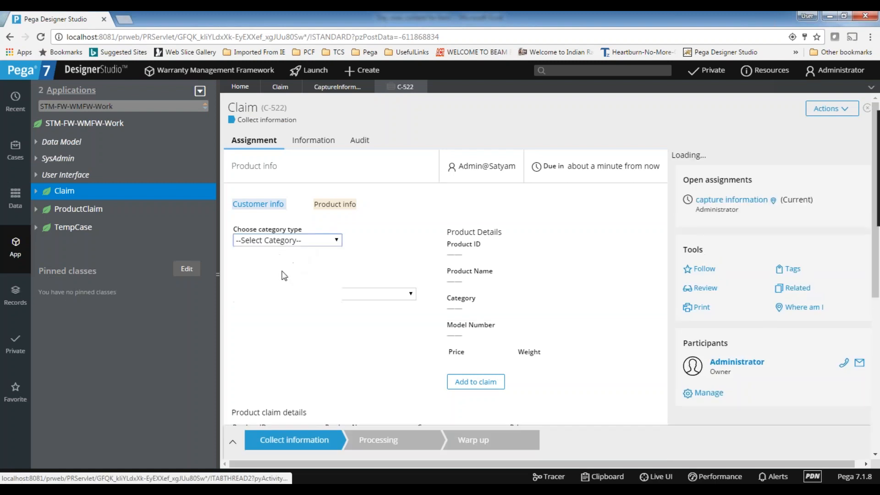
left_click(292, 280)
left_click(294, 267)
left_click(295, 289)
left_click(293, 293)
left_click(296, 329)
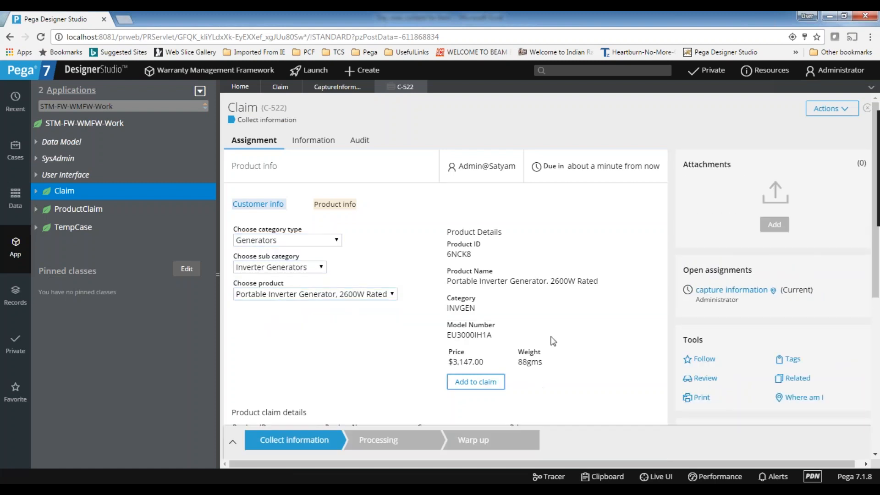
scroll(553, 341, "down", 1)
scroll(553, 342, "down", 5)
Go back to Customer info, then advance to Product info again under the Perform harness.
left_click(566, 328)
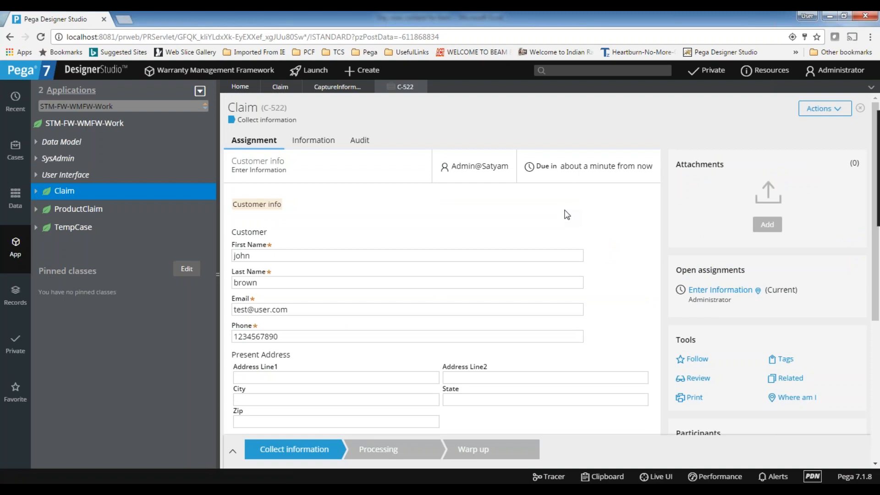
scroll(568, 215, "down", 5)
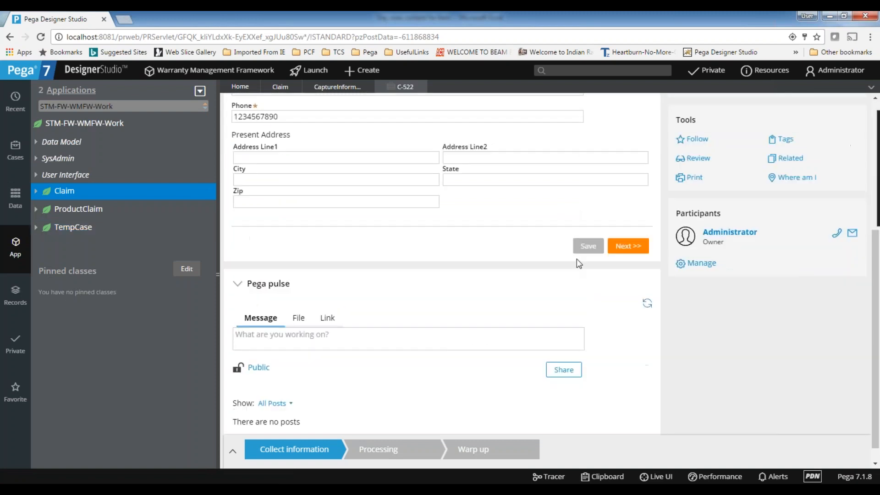
left_click(642, 246)
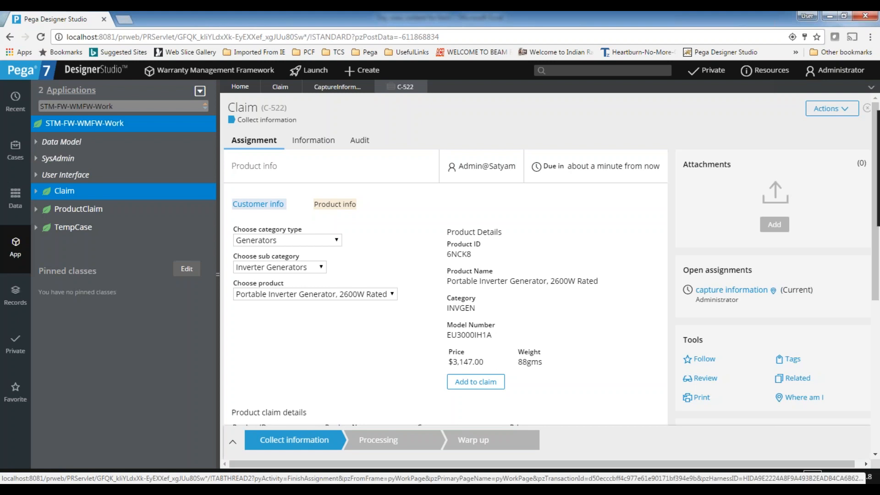
scroll(390, 215, "down", 5)
scroll(445, 259, "up", 5)
scroll(445, 259, "down", 1)
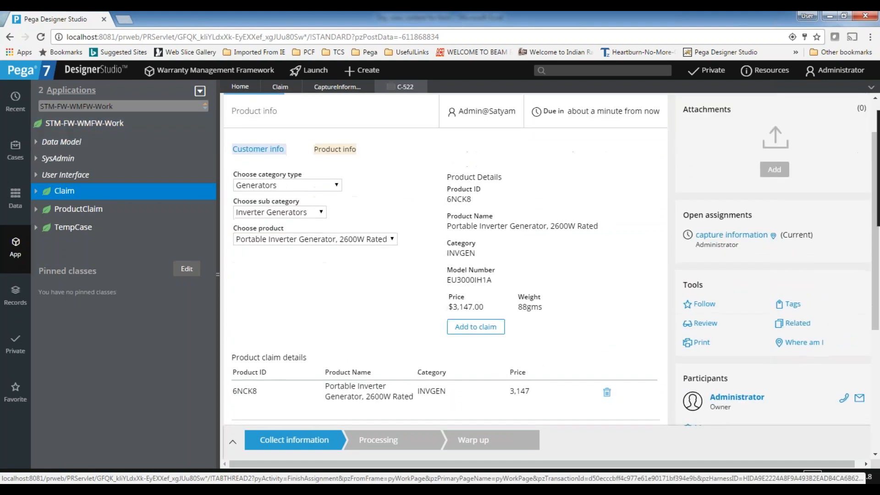
scroll(445, 260, "up", 1)
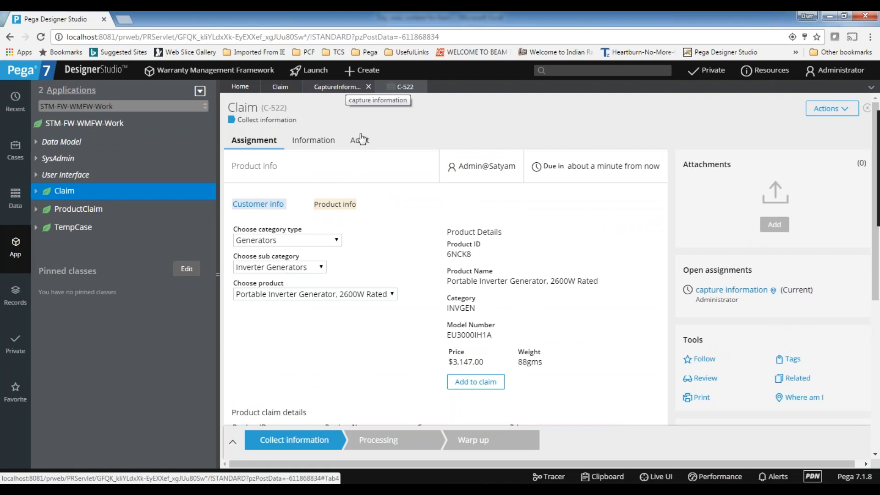
left_click(601, 489)
Enter 'Harness' in B21 with the note 'how do you want to present the UI is the harness' in C21.
left_click(53, 425)
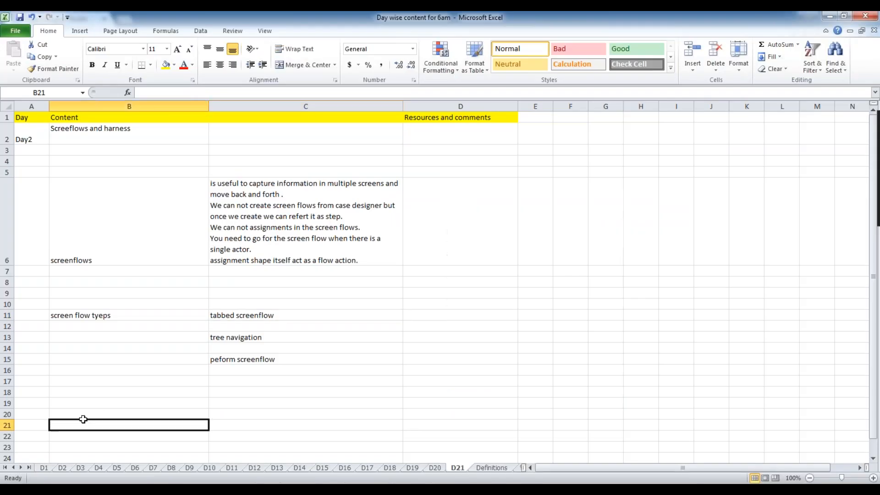
type("Harness")
key("Tab")
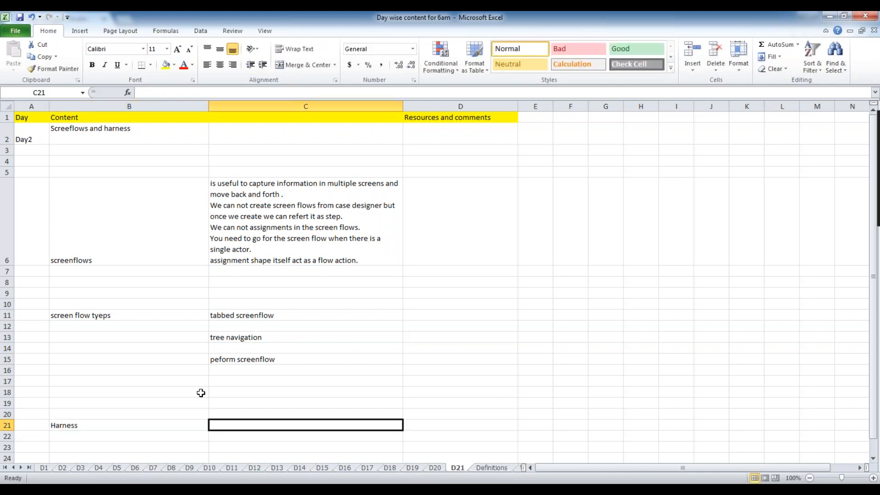
type("how t")
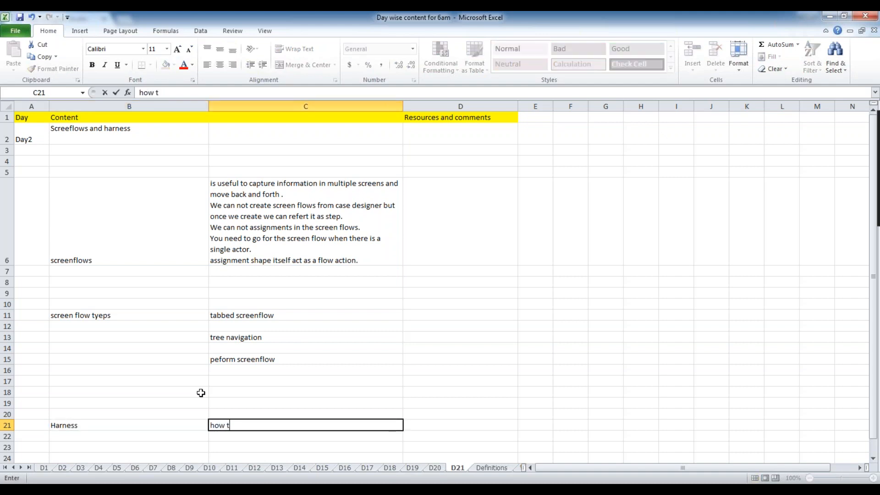
key("BackSpace")
type("do you want to present the ")
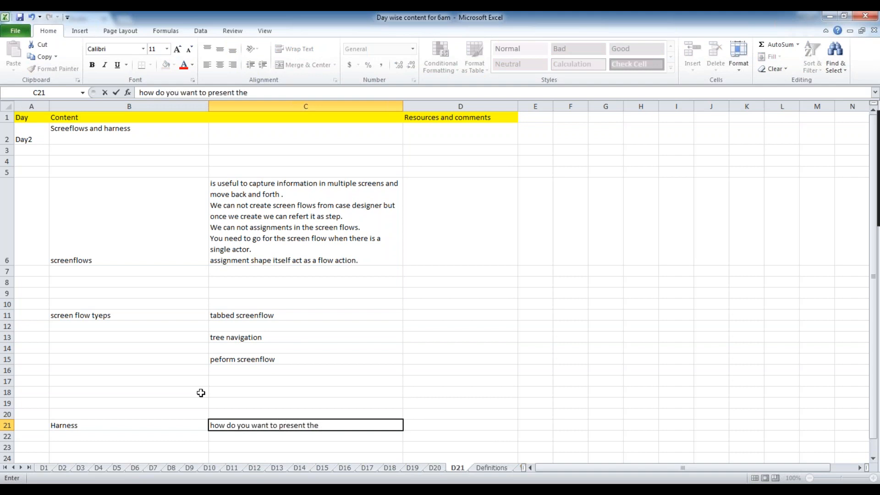
type("UI is the harness")
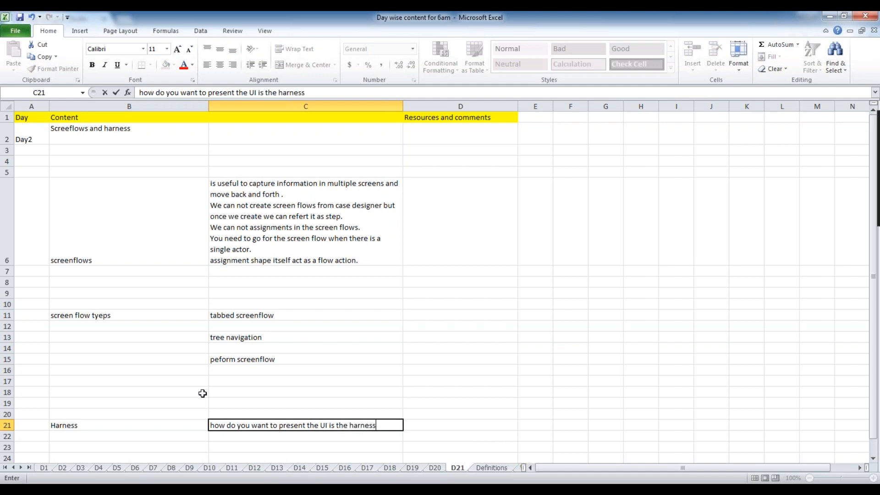
left_click(556, 328)
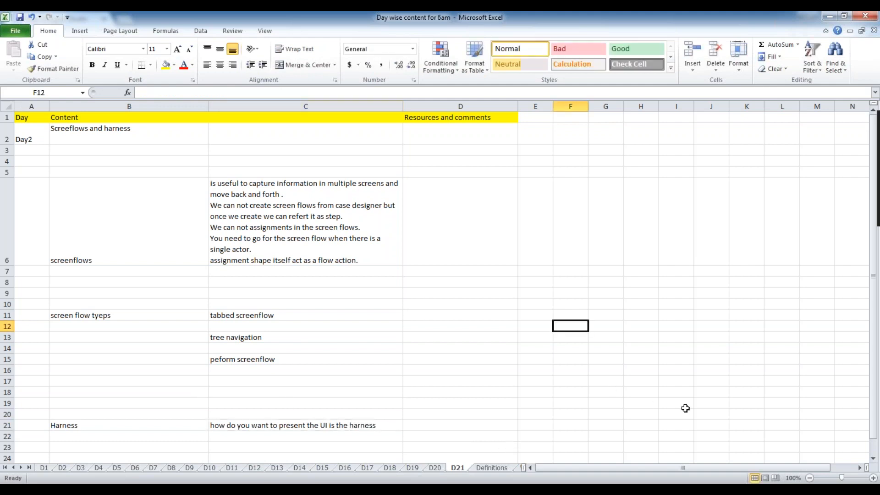
scroll(487, 363, "down", 1)
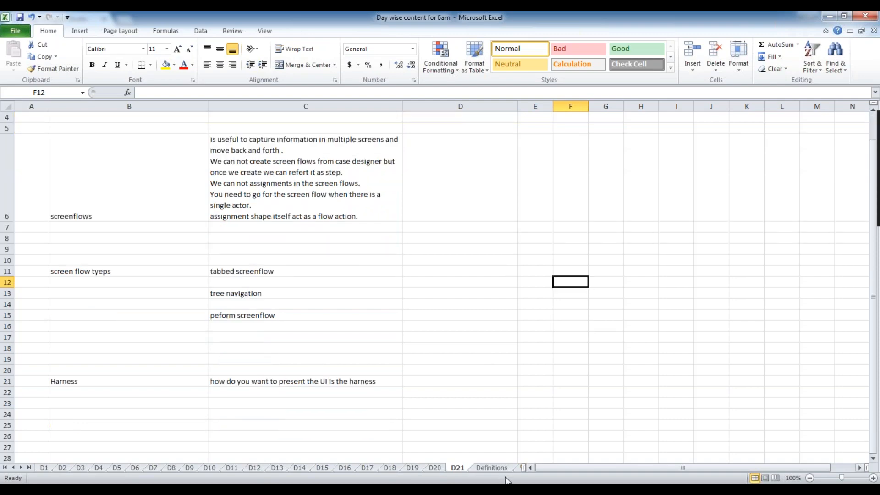
key("alt+Tab")
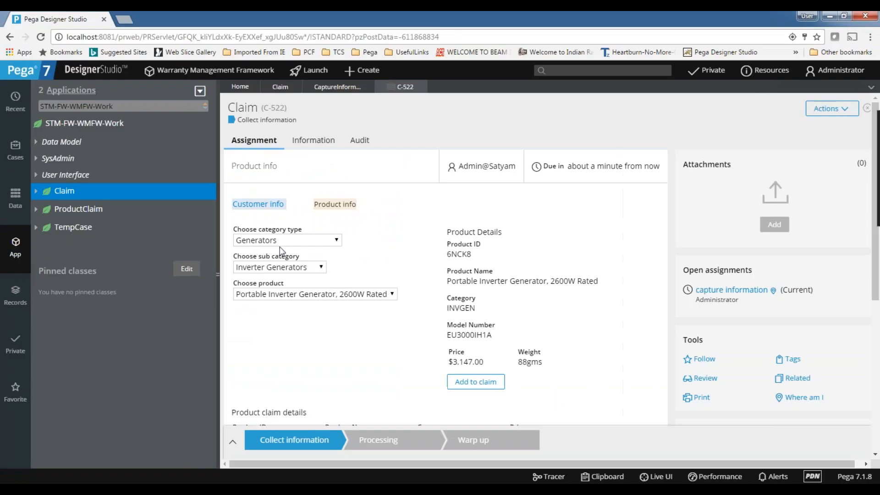
double_click(243, 111)
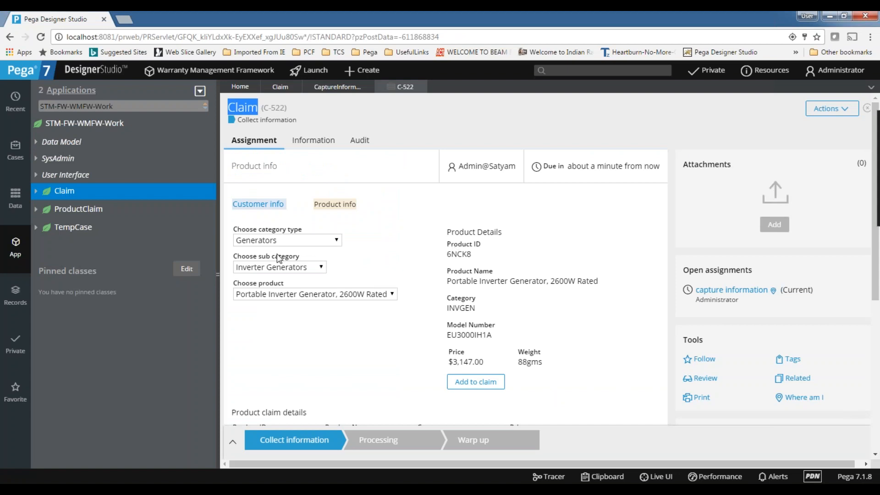
scroll(278, 259, "down", 1)
scroll(278, 259, "down", 2)
scroll(348, 183, "down", 4)
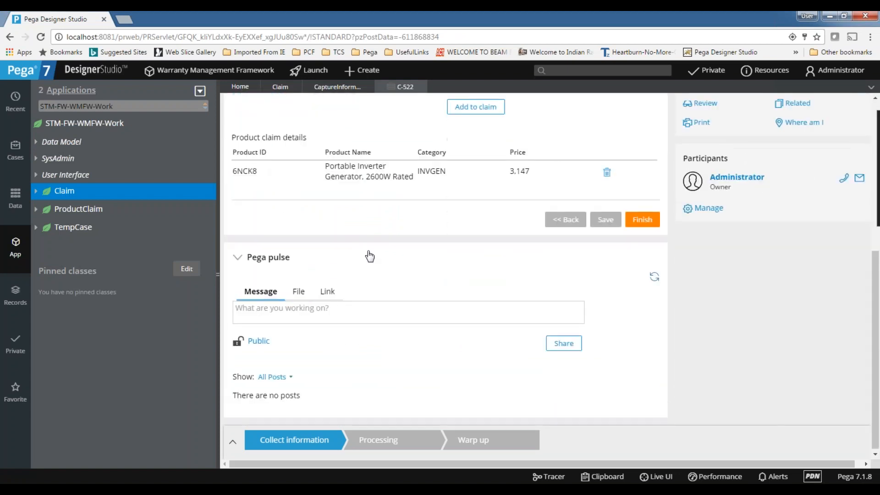
scroll(370, 257, "up", 3)
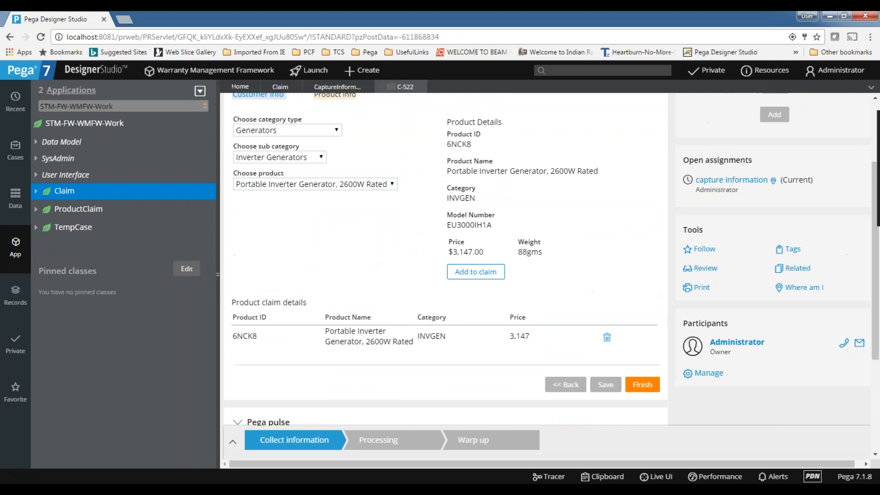
scroll(445, 259, "up", 2)
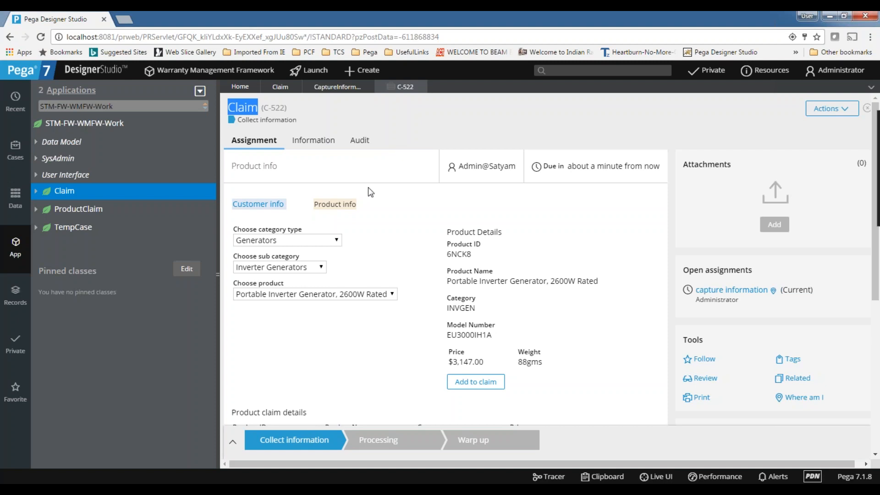
Turn on Live UI and expand the element tree under the root harness.
scroll(368, 187, "down", 5)
scroll(373, 188, "up", 5)
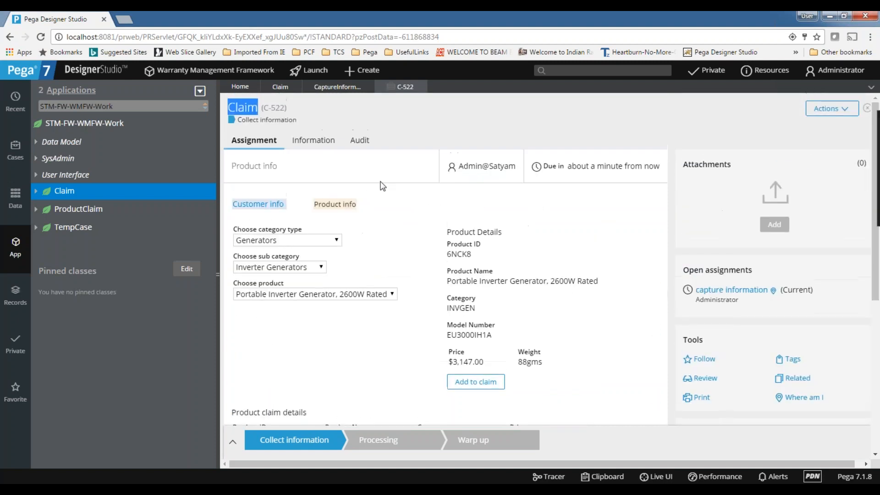
left_click(405, 132)
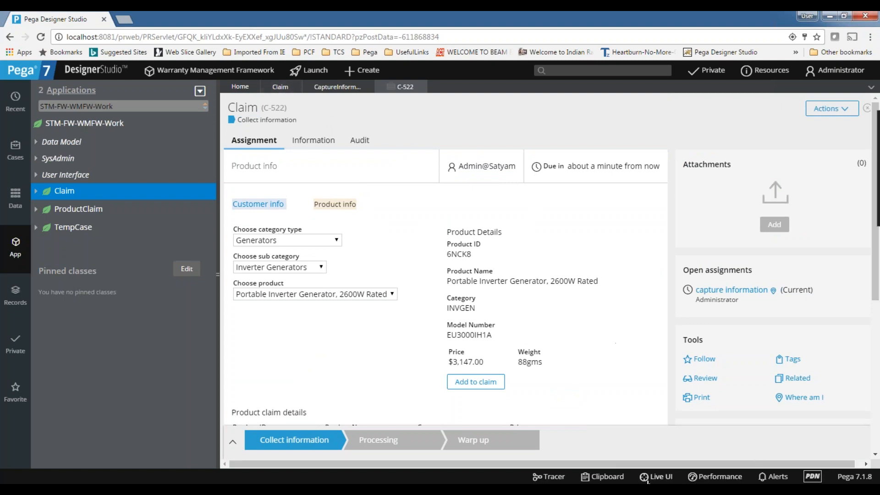
left_click(647, 477)
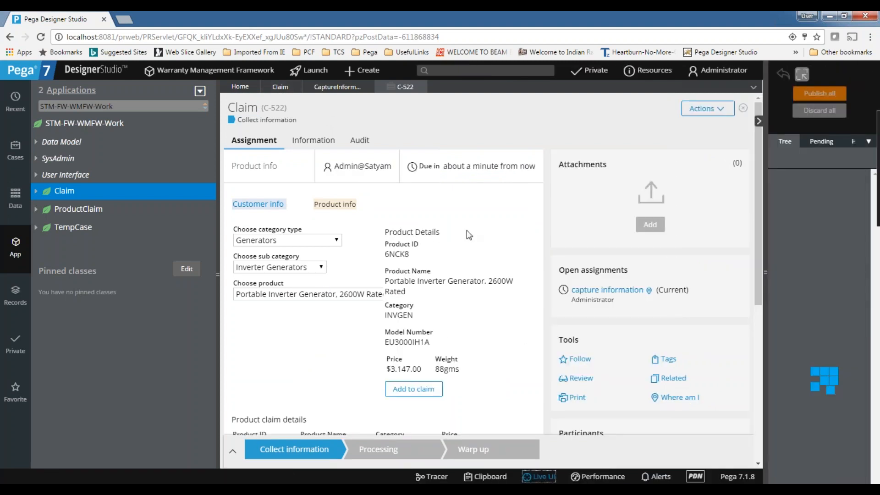
left_click(711, 149)
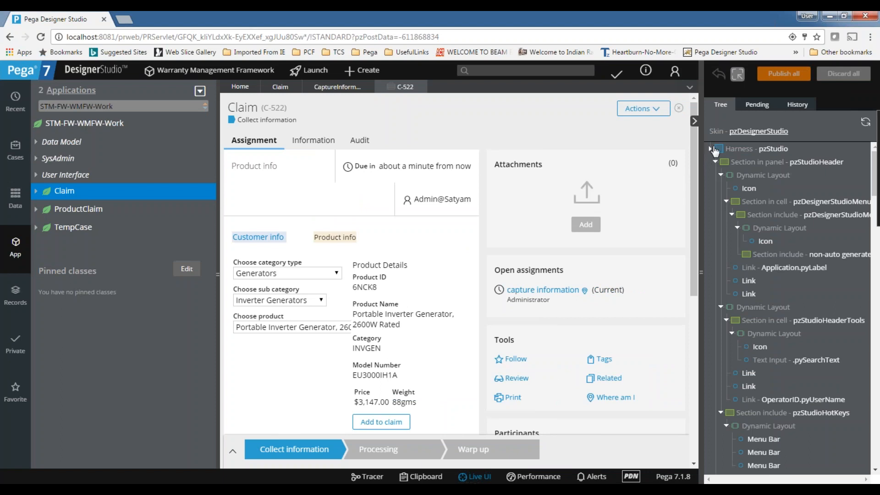
left_click(710, 149)
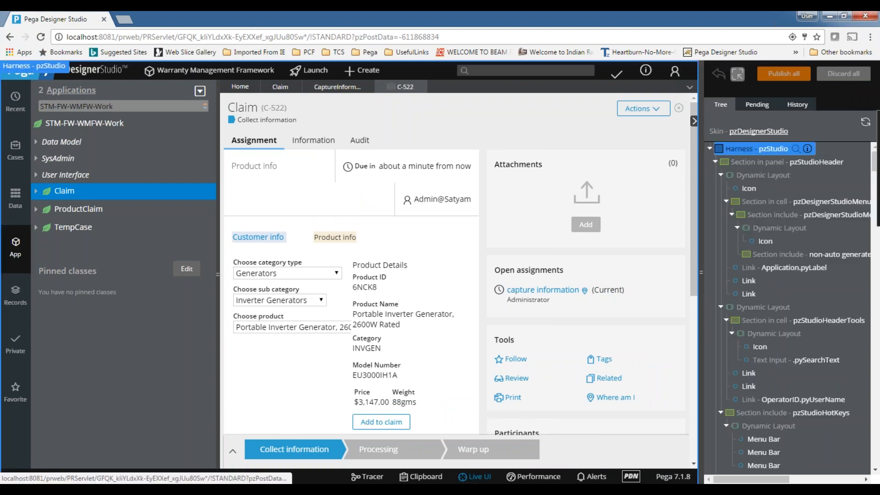
left_click(716, 163)
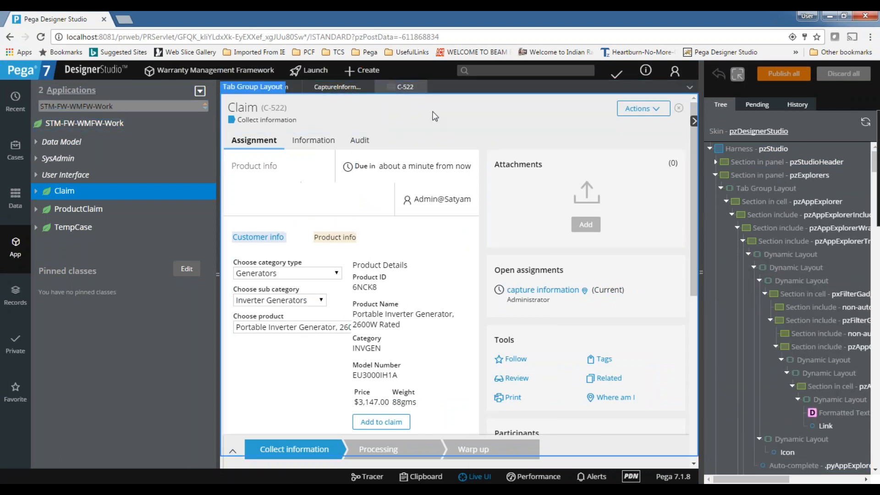
Trace the Dynamic Group Layout up to Harness - Perform and open that harness rule.
left_click(431, 118)
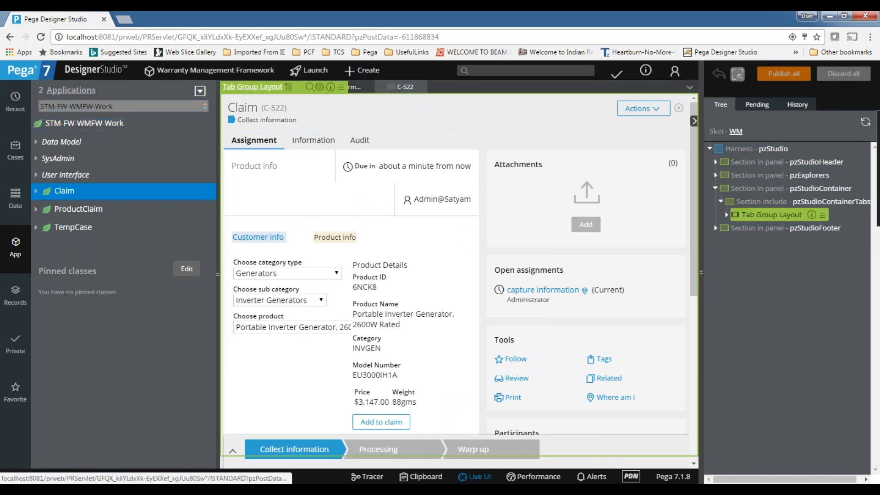
left_click(716, 189)
left_click(716, 189)
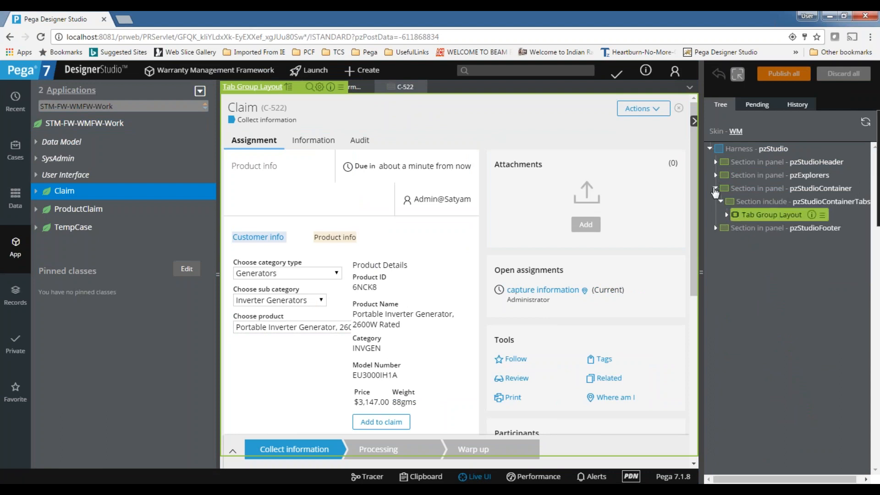
left_click(396, 143)
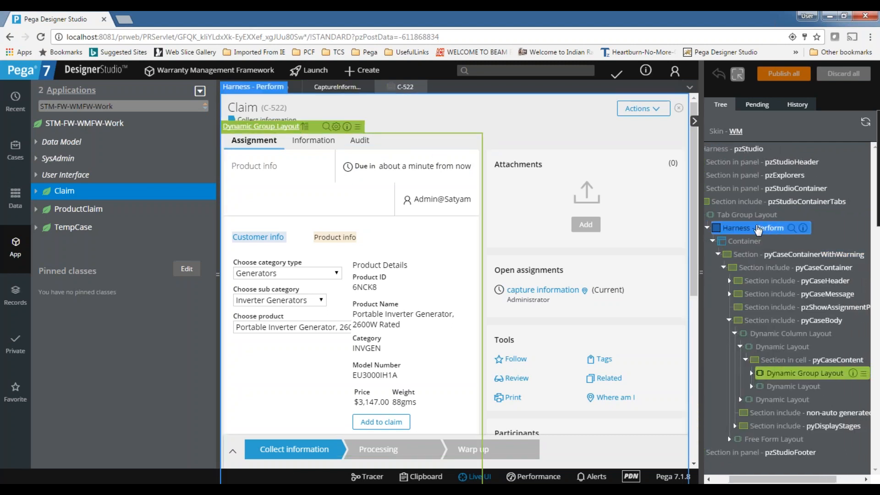
left_click(758, 230)
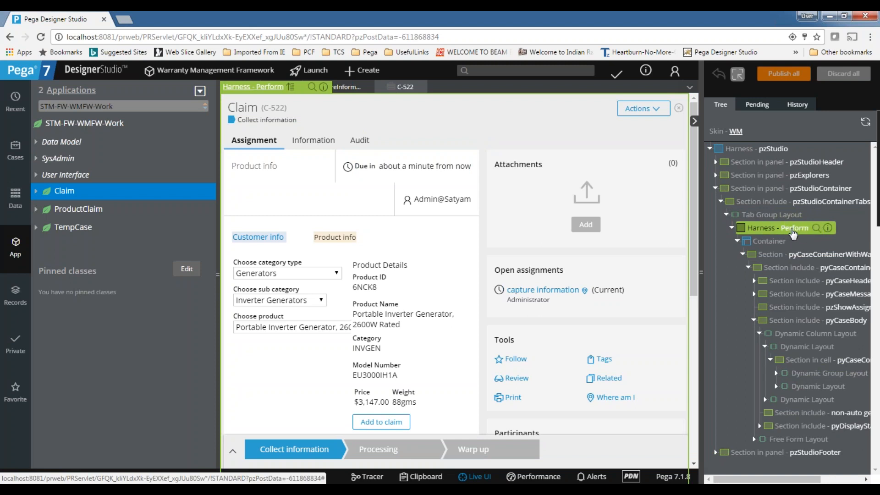
left_click(817, 228)
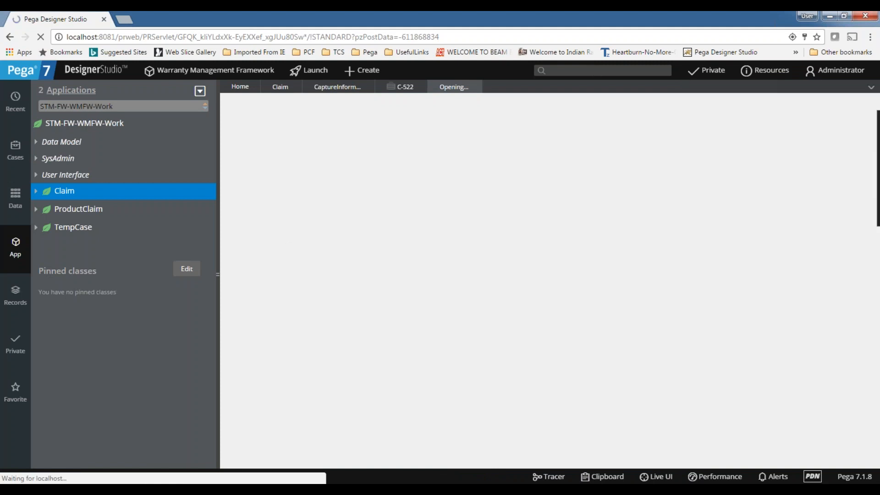
Enter the heading 'standard harness' in cell B23 of the Excel notes.
key("alt+Tab")
left_click(239, 402)
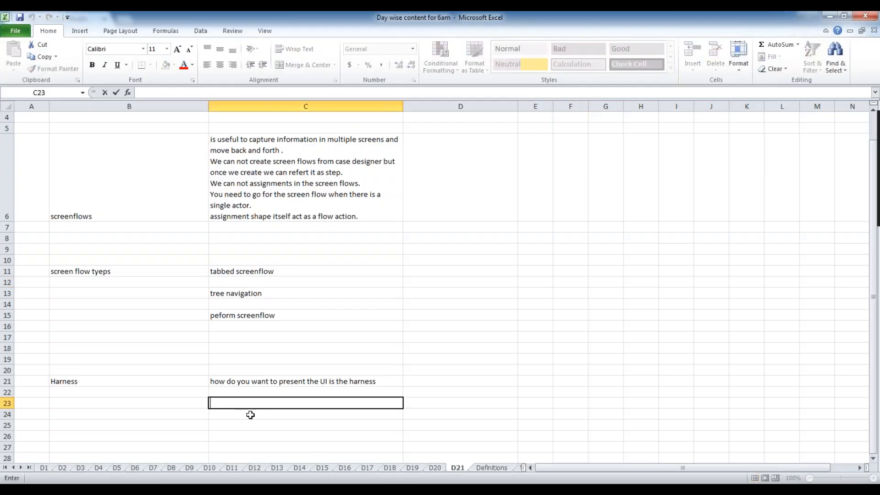
left_click(108, 402)
type("stand")
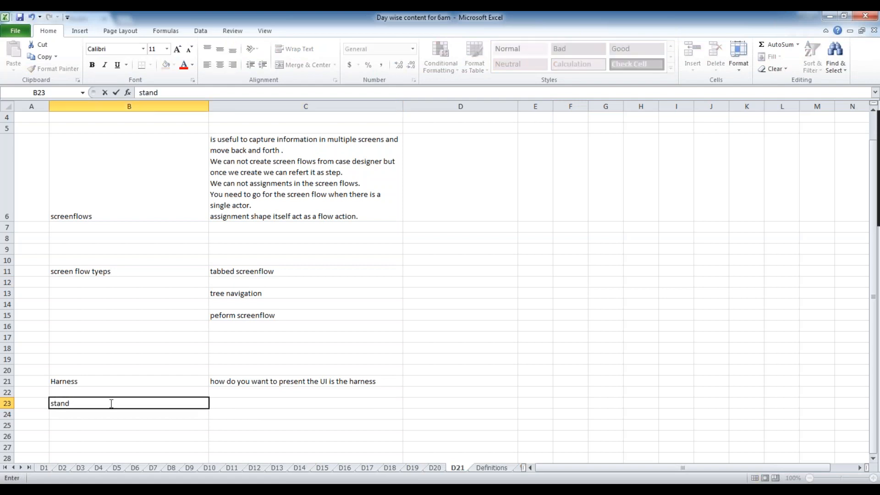
type("ard harness")
key("Tab")
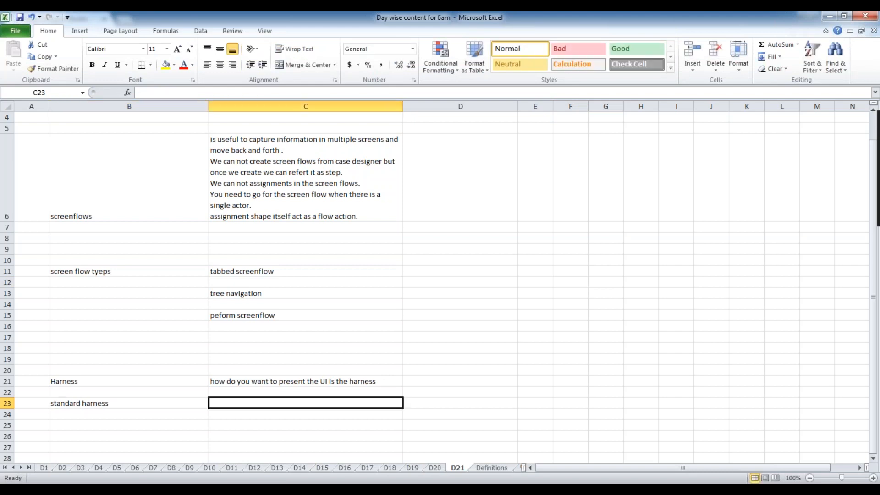
List New, Perform, Review and Confirm in C23–C30, describing New as 'when creat a case'.
type("New")
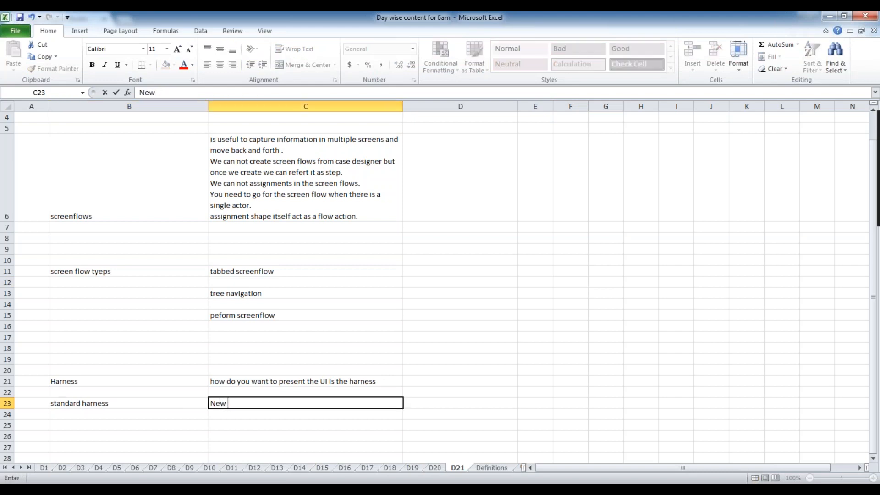
left_click(234, 425)
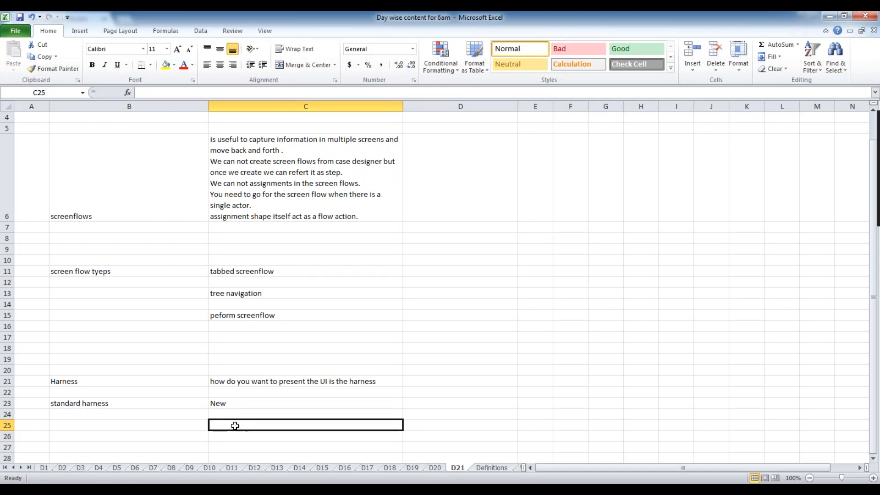
type("Perform")
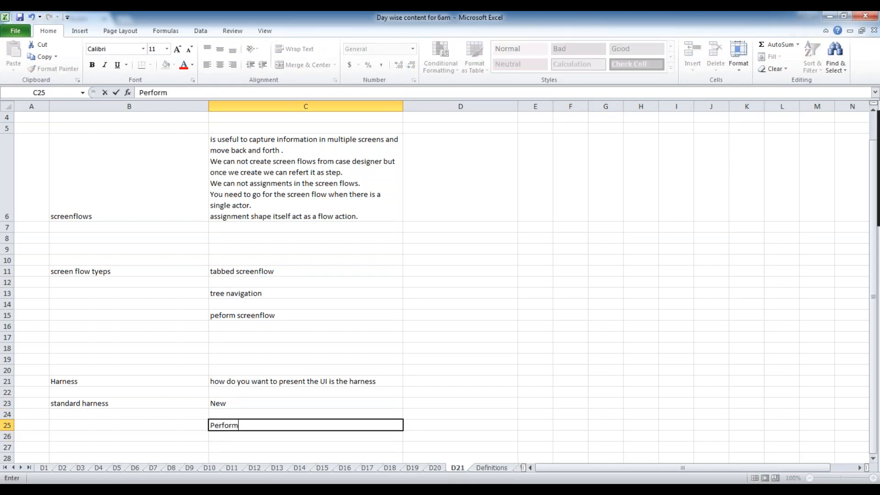
scroll(243, 404, "down", 3)
left_click(232, 273)
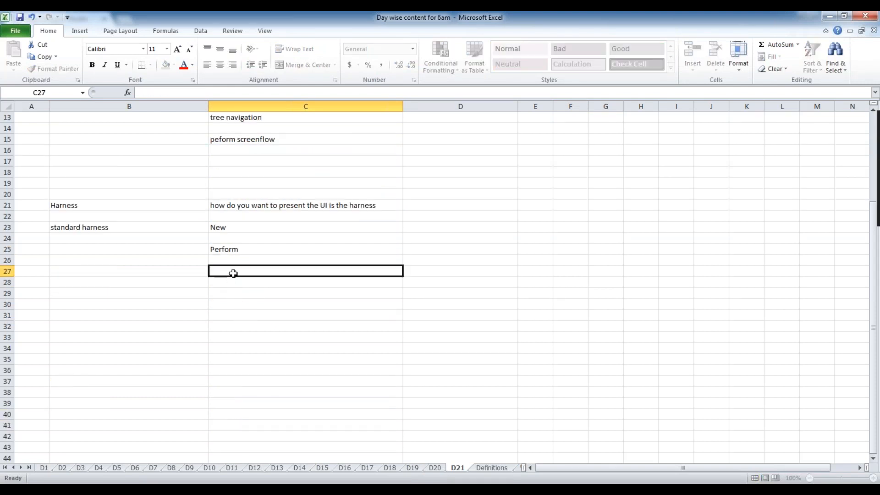
type("Review")
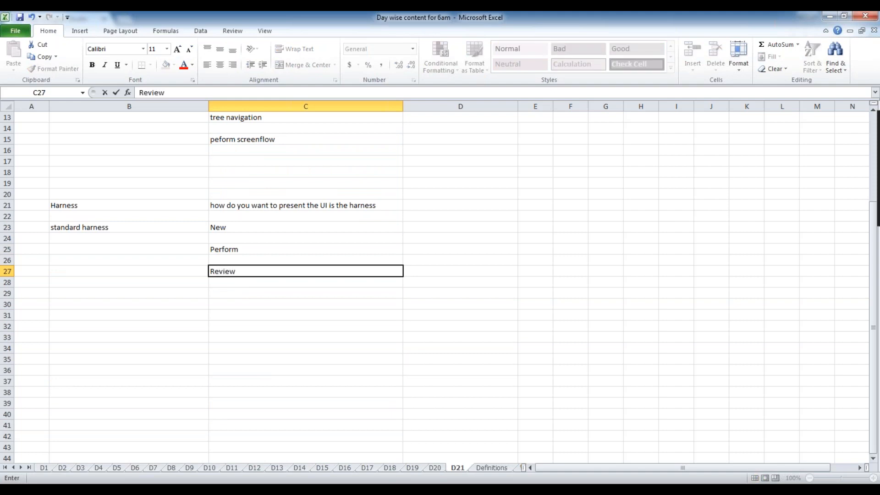
left_click(232, 303)
type("c")
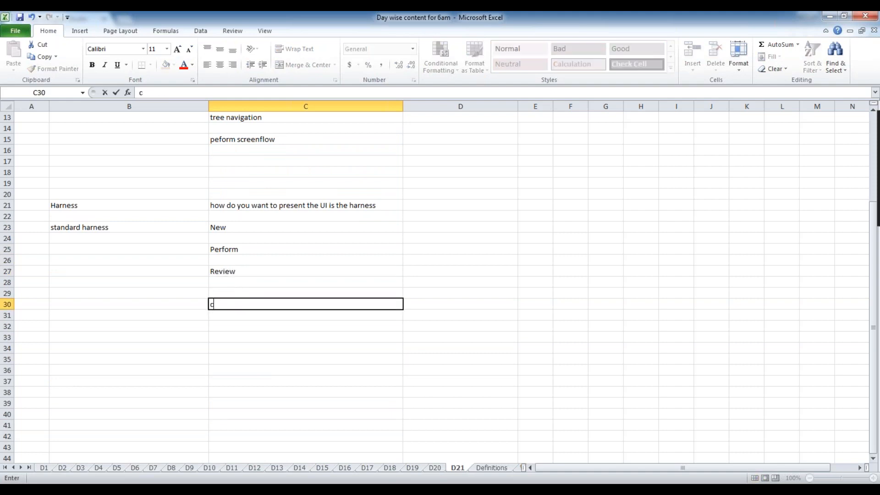
type("Confirm")
left_click(424, 228)
type("when creat a case")
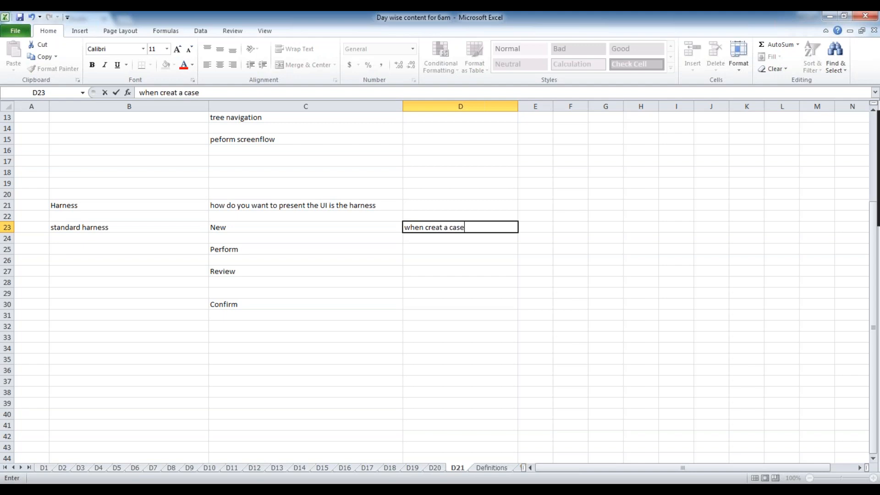
Describe Perform in D25 as performing action on the case, and Review as 'if you want to display review mode'.
left_click(420, 246)
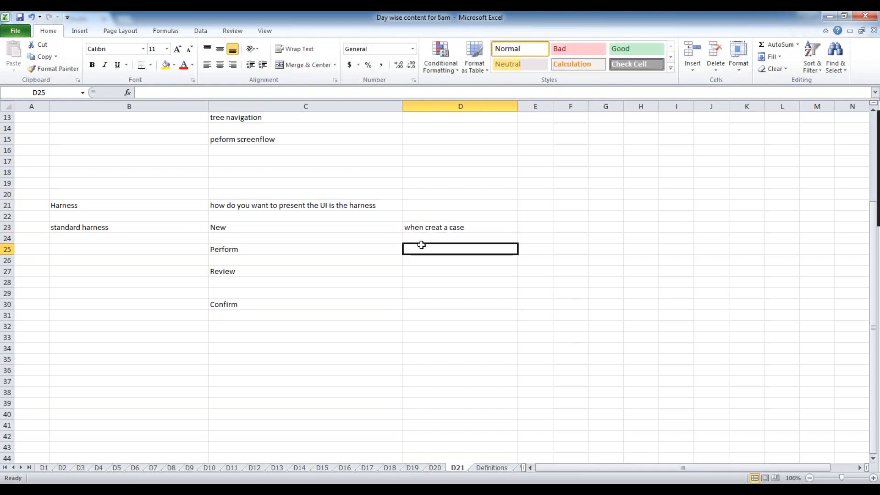
left_click(481, 220)
left_click(480, 226)
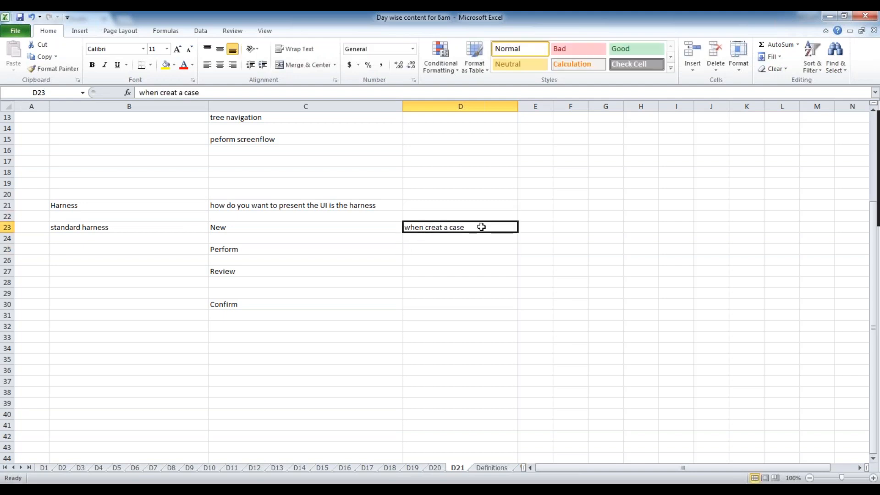
left_click(435, 251)
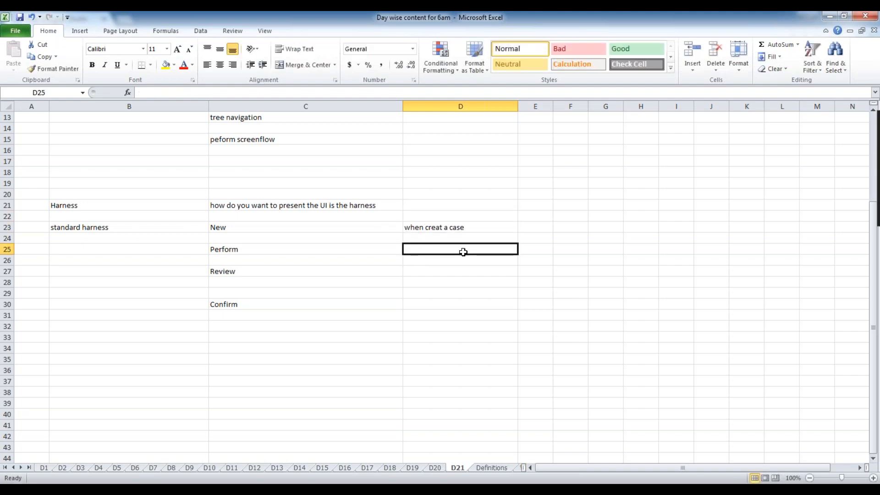
double_click(487, 228)
left_click(427, 251)
type("While")
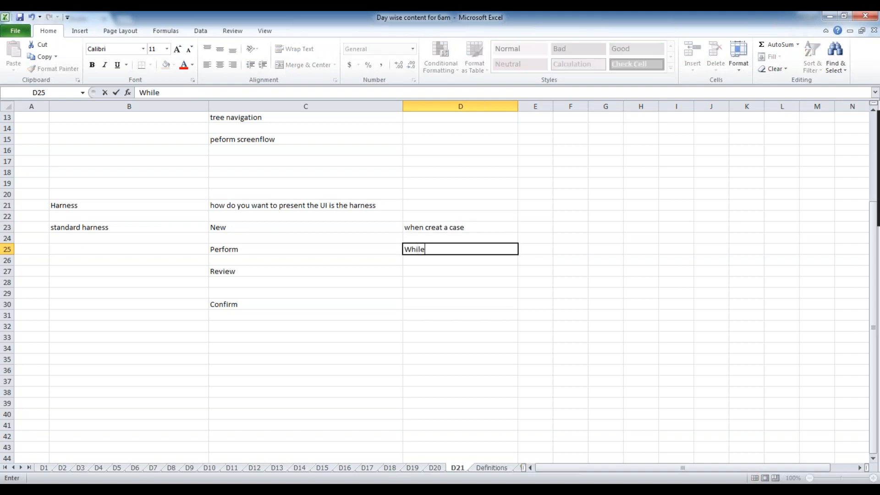
type(" peforming action on the case")
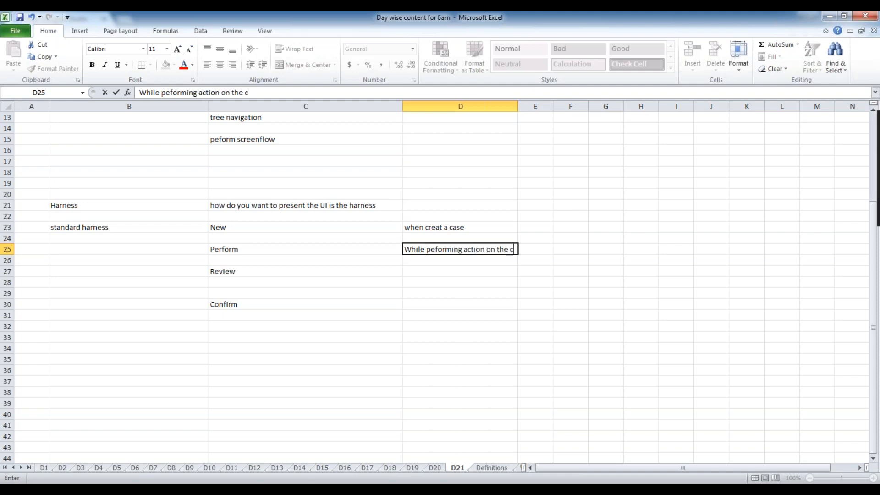
left_click(423, 272)
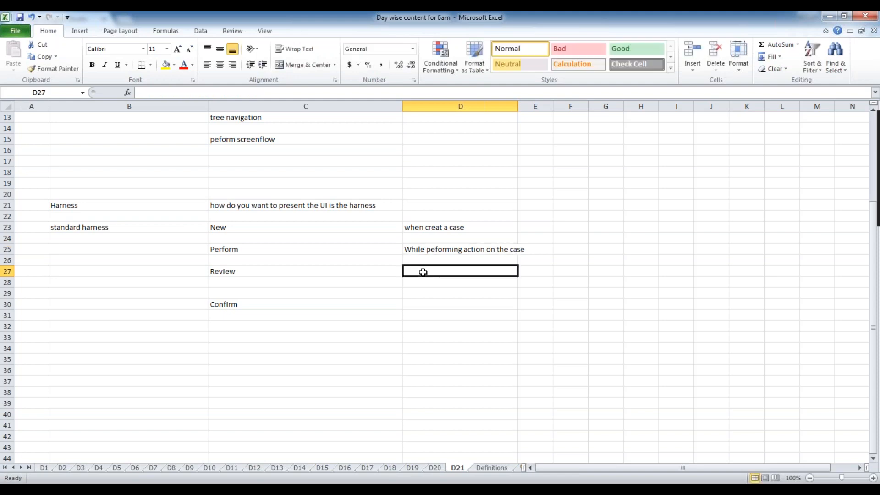
type("if you")
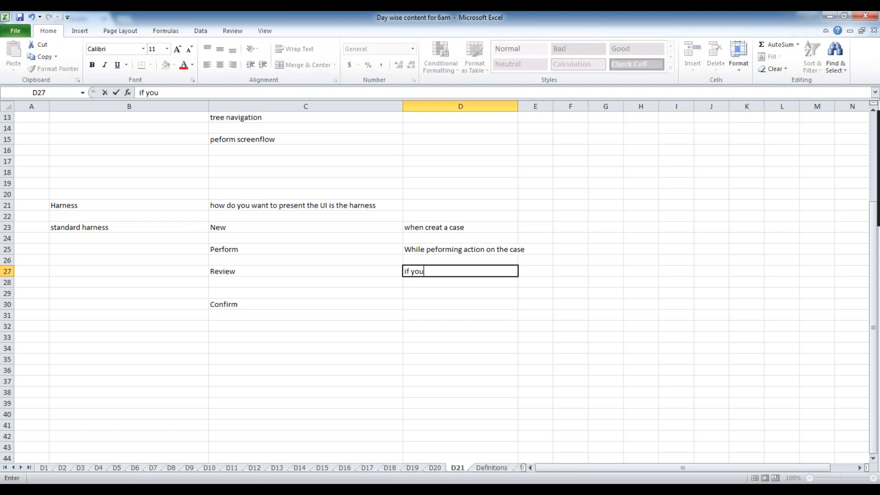
type(" want to display review mode")
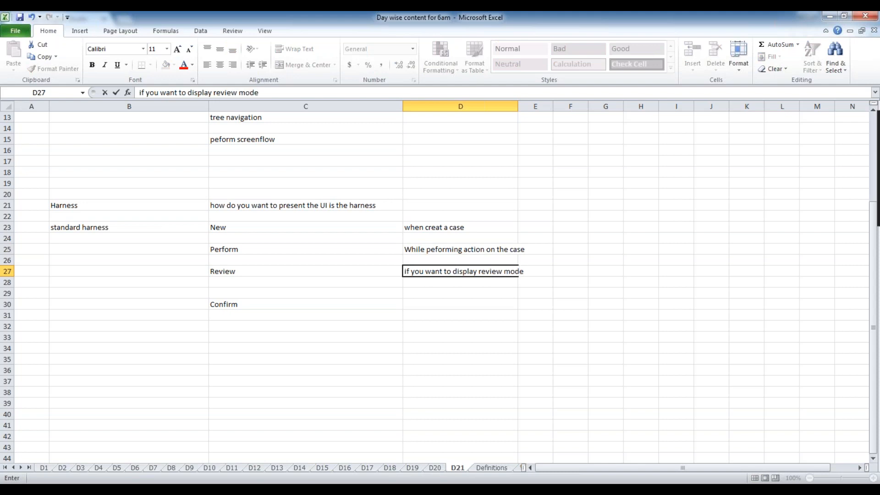
left_click(424, 304)
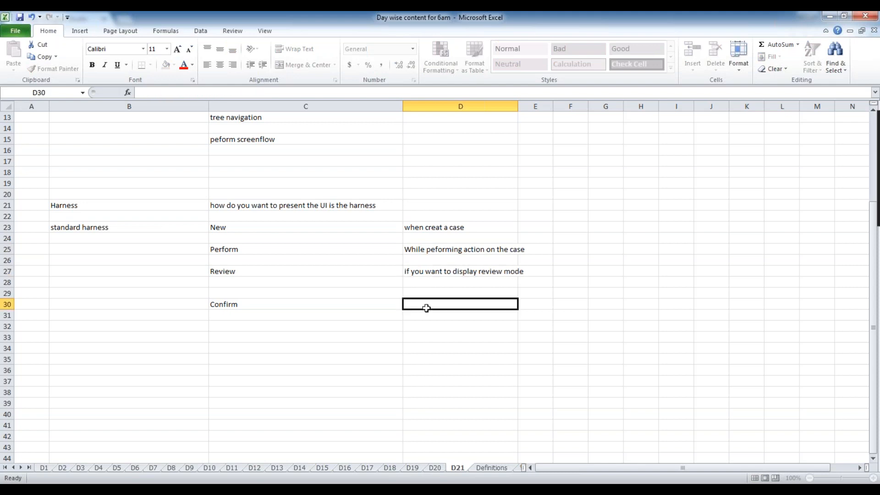
Describe Confirm in D30 as 'if you want to display confirmation message' and save the workbook.
type("i")
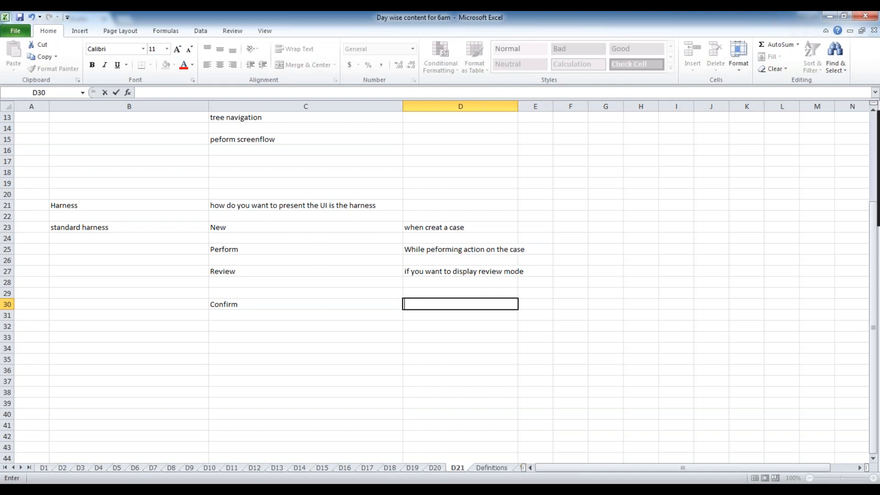
type("f yo uwant")
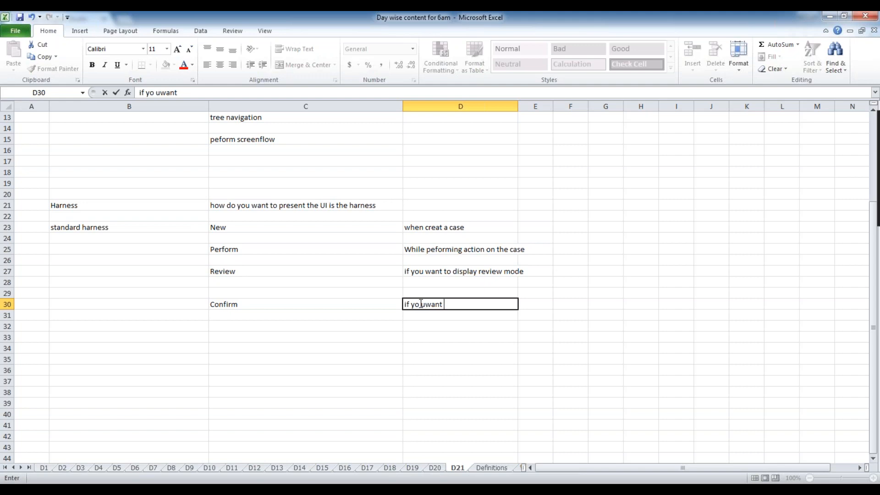
key("BackSpace")
left_click(448, 305)
type("to display")
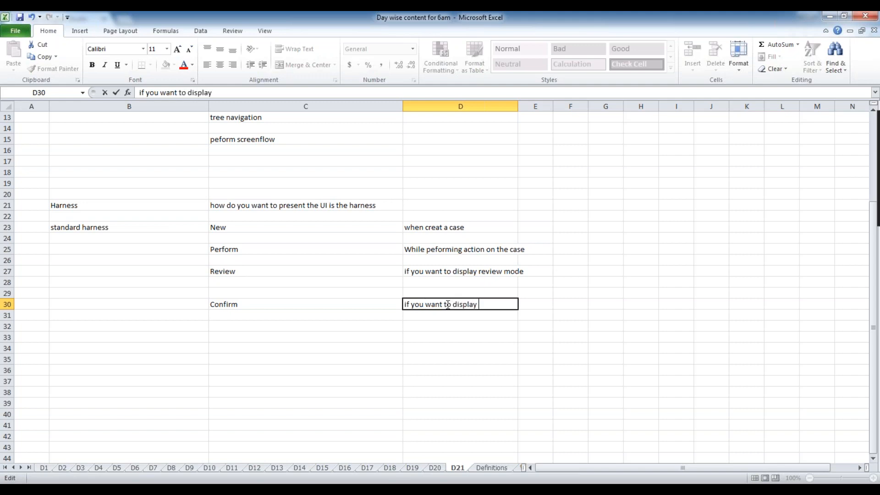
type(" confirmation messages")
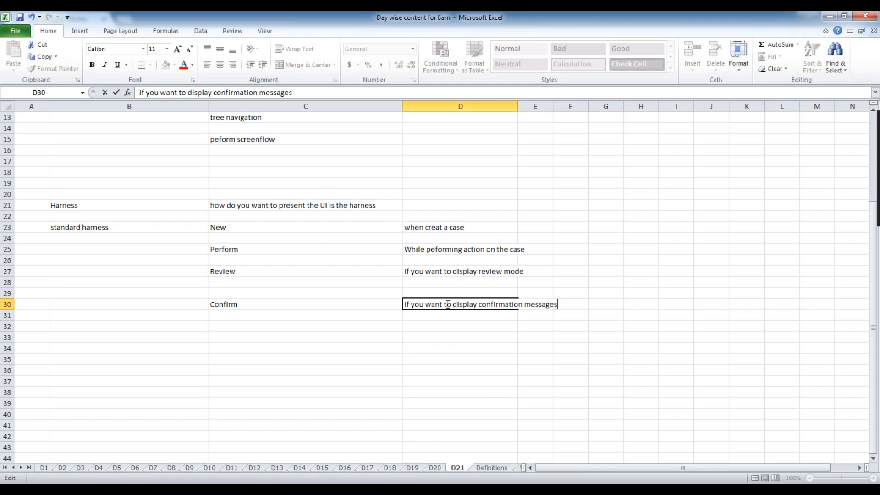
key("ctrl+s")
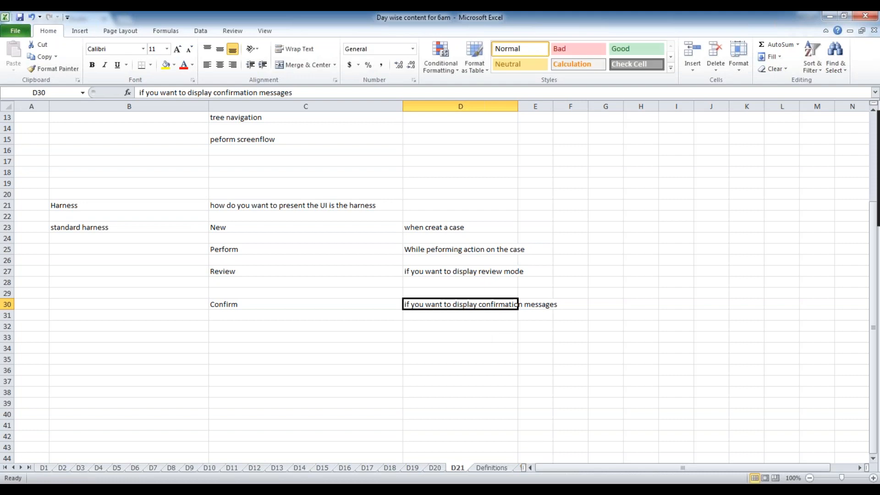
left_click(518, 489)
Choose Electronics and Appliances as C-522's category type and submit Collect information.
key("alt+Tab")
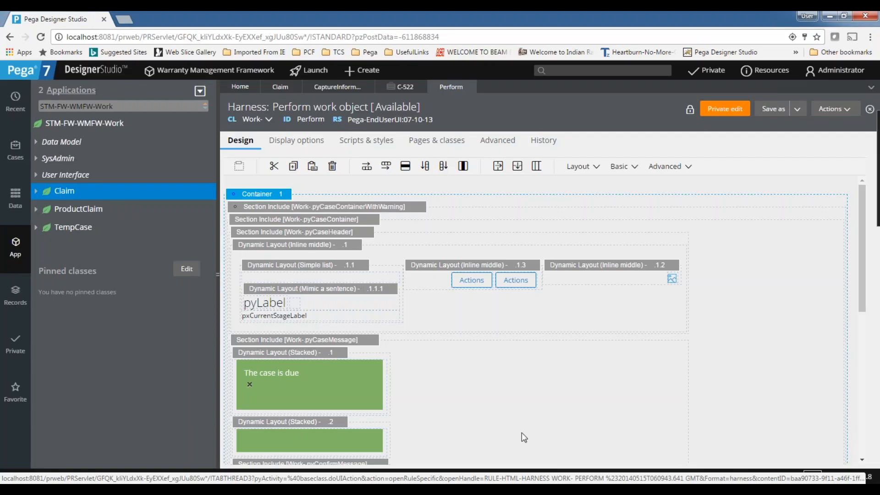
left_click(407, 90)
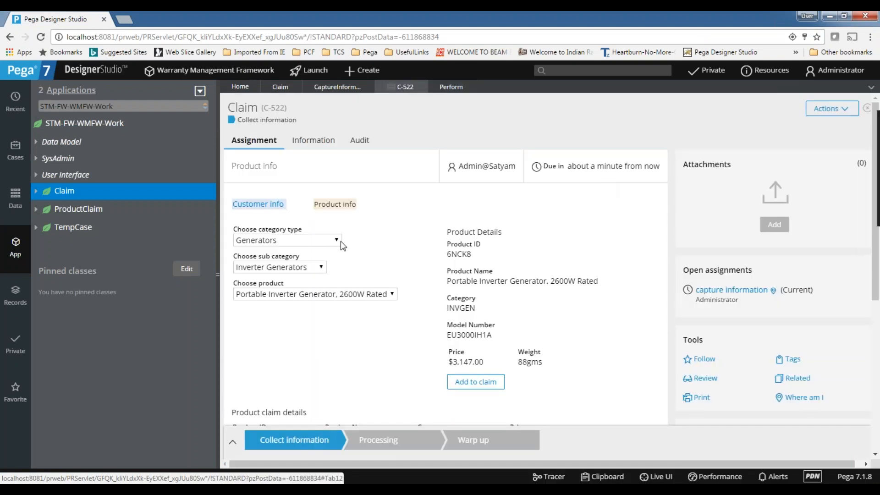
scroll(342, 243, "down", 3)
left_click(286, 129)
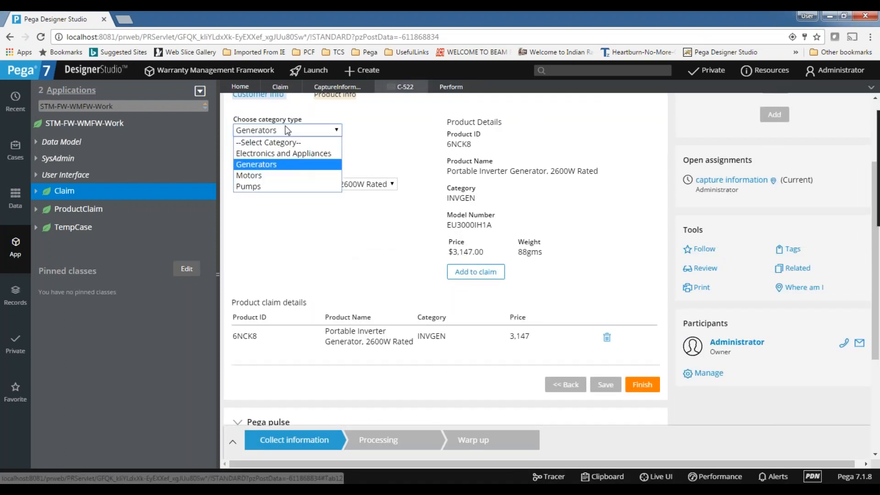
left_click(285, 153)
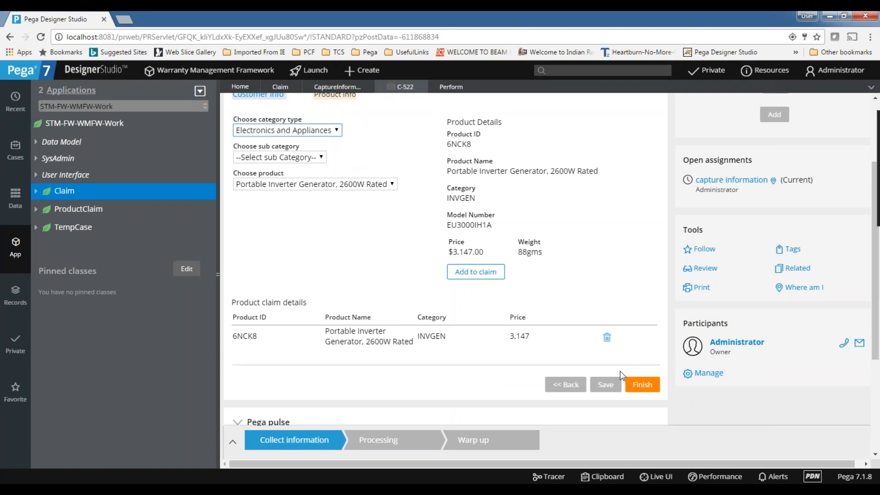
left_click(641, 384)
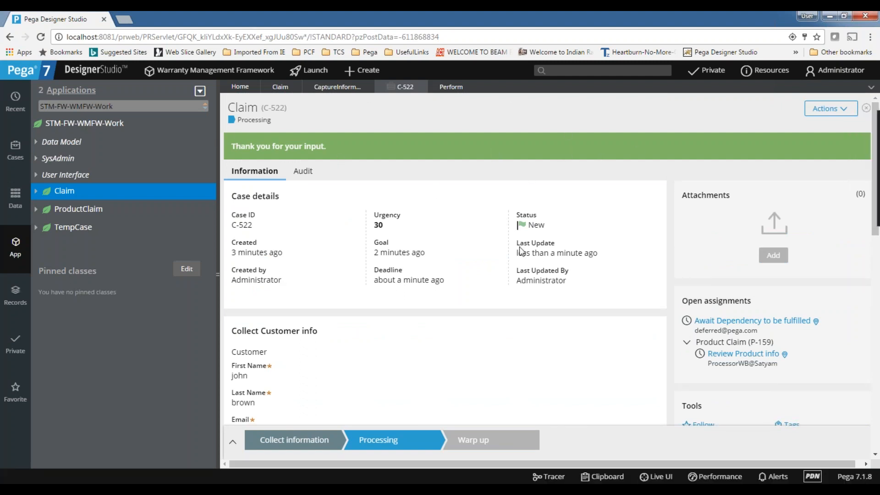
Inspect the harness tree with Live UI, then open C-522's 'Await Dependency to be fulfilled' assignment.
left_click(656, 476)
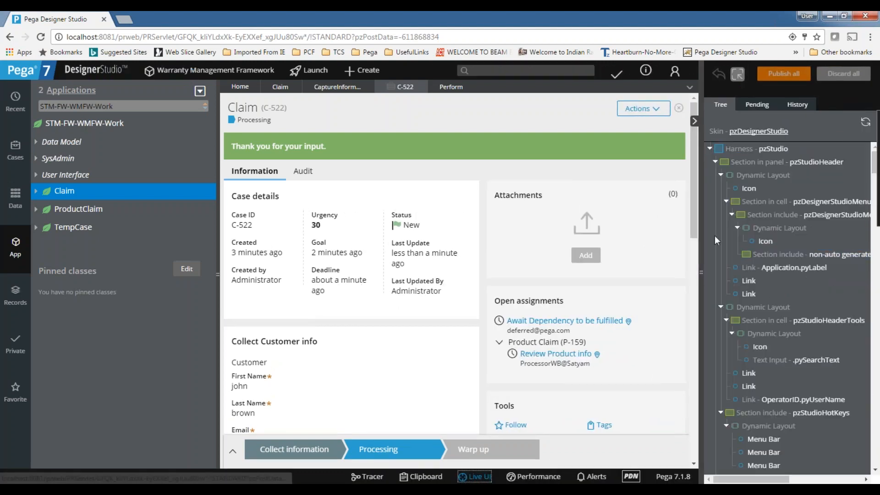
left_click(717, 163)
left_click(716, 175)
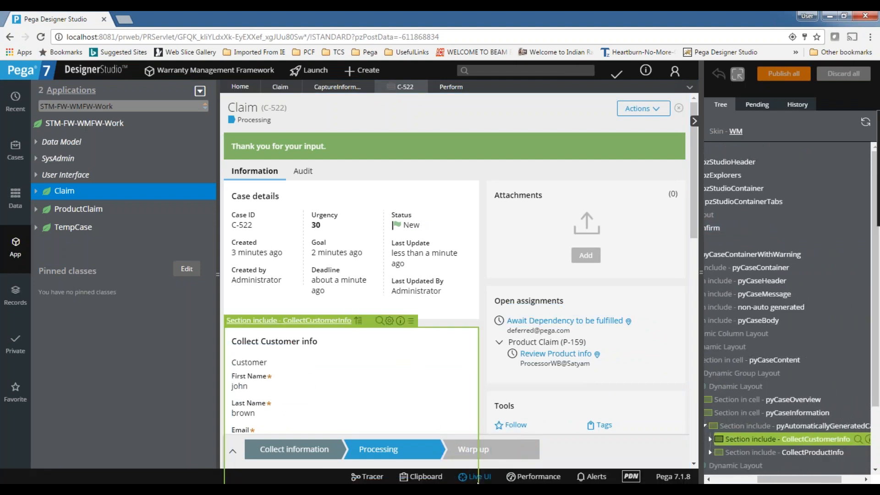
left_click(477, 478)
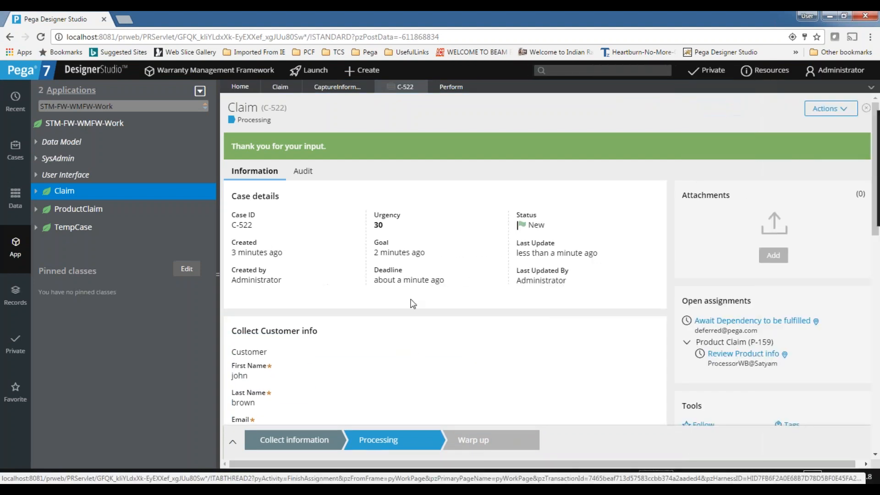
scroll(475, 234, "down", 13)
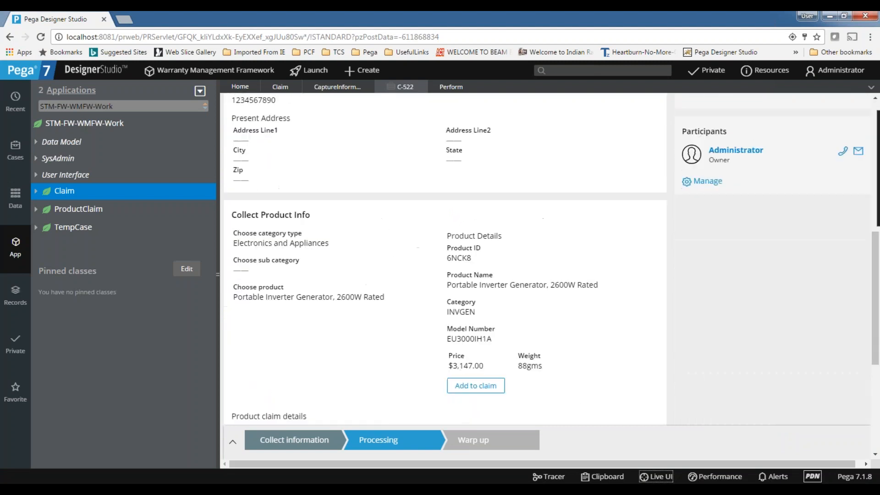
scroll(422, 300, "up", 13)
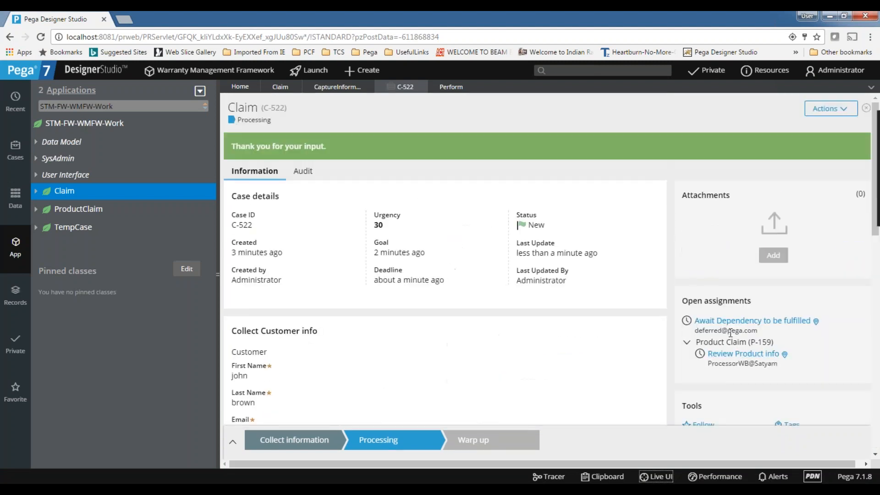
left_click(727, 321)
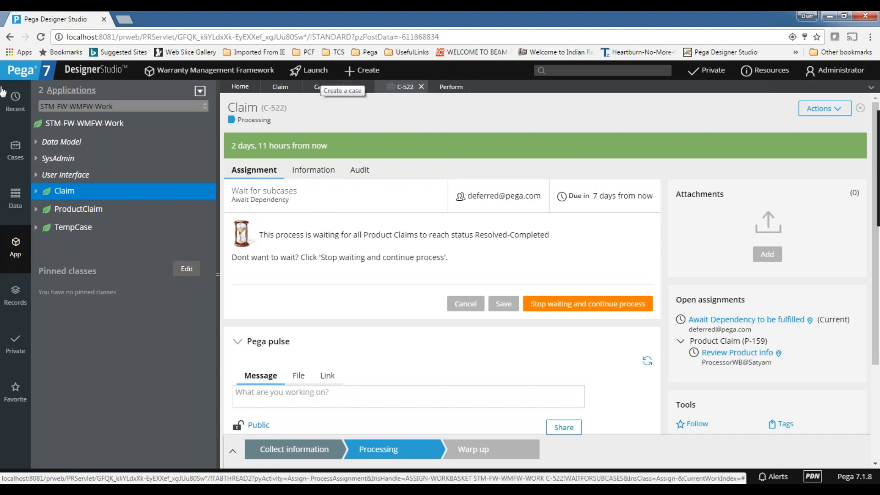
Open the Claim case type's pyStartCase flow, uncheck Skip create harness on its Process tab, and save.
left_click(15, 149)
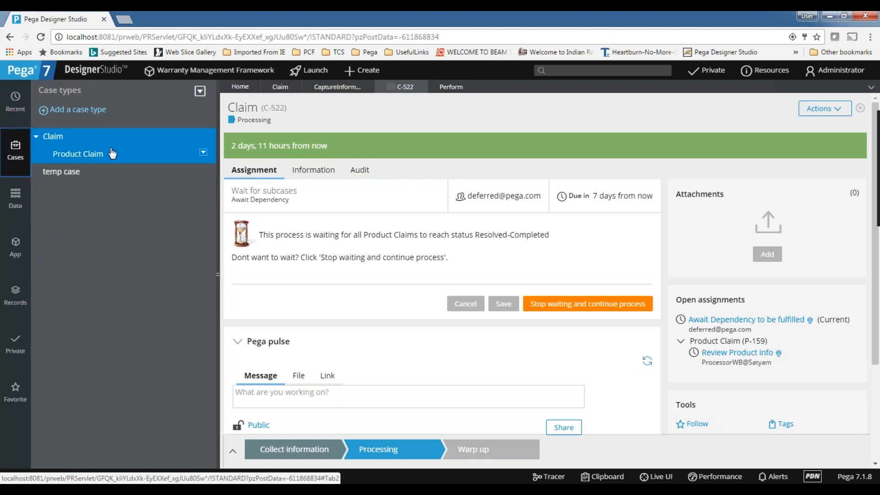
right_click(39, 140)
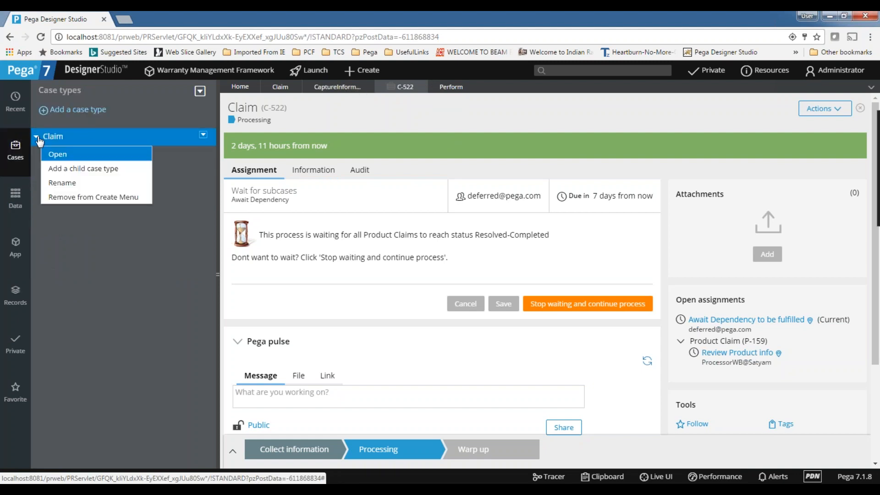
left_click(57, 155)
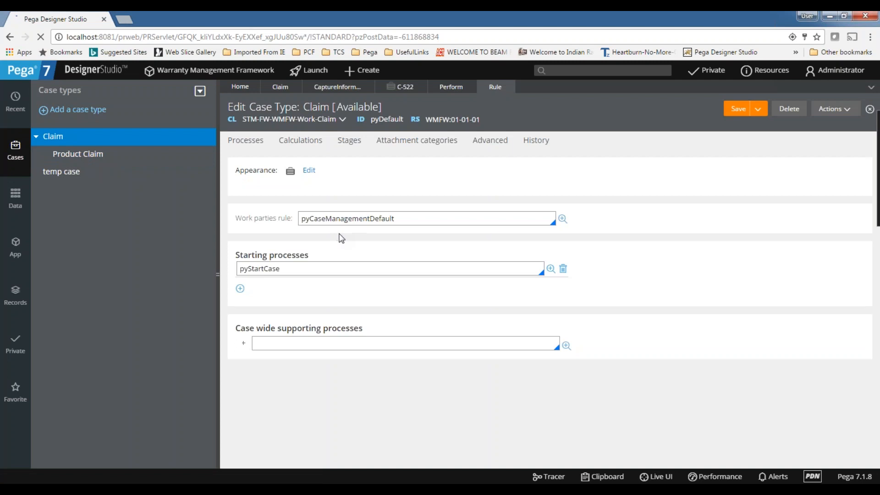
left_click(551, 270)
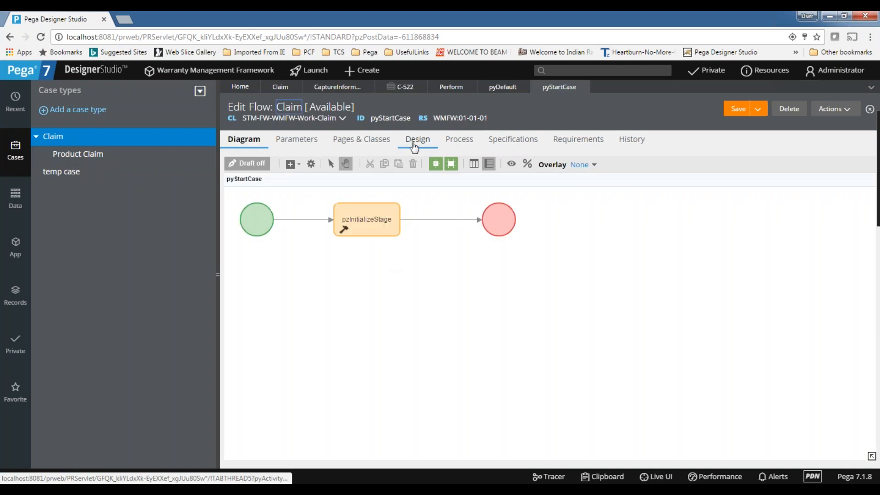
left_click(416, 139)
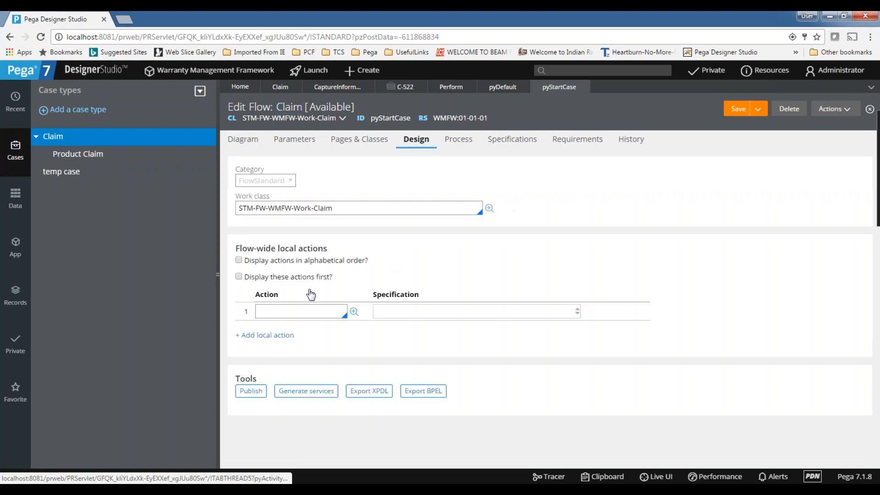
left_click(455, 141)
scroll(280, 270, "down", 2)
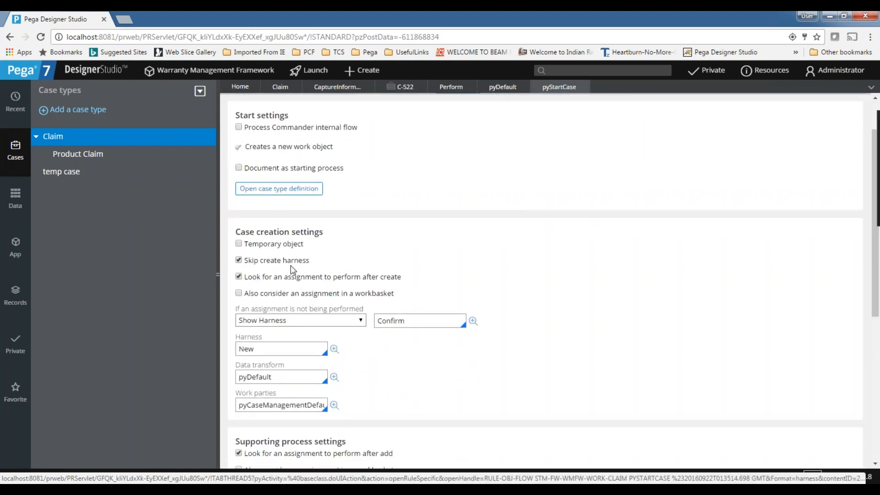
left_click(238, 260)
scroll(367, 261, "up", 2)
left_click(726, 113)
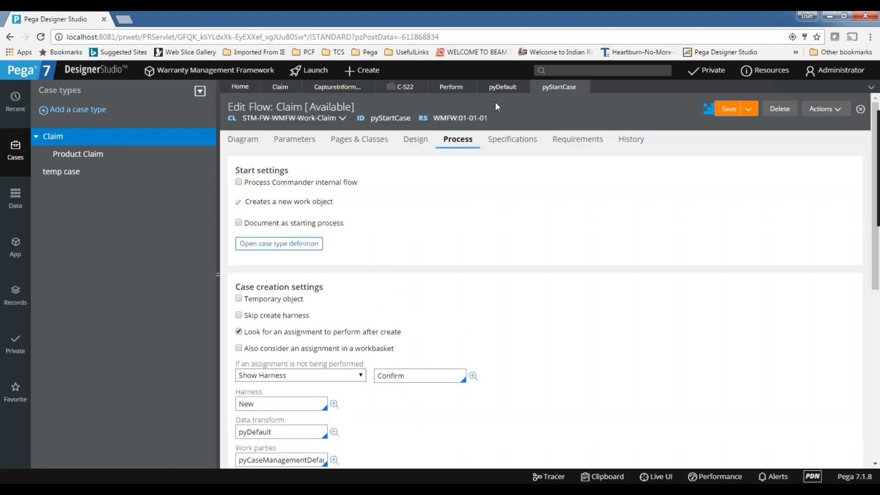
Start a new Claim case, review the New: Claim form fields, and create case C-523.
left_click(379, 72)
mouse_move(368, 91)
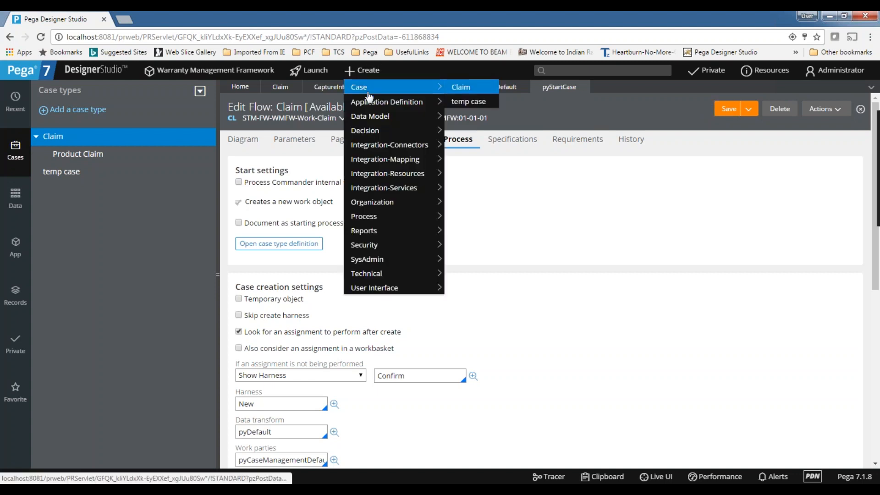
left_click(471, 90)
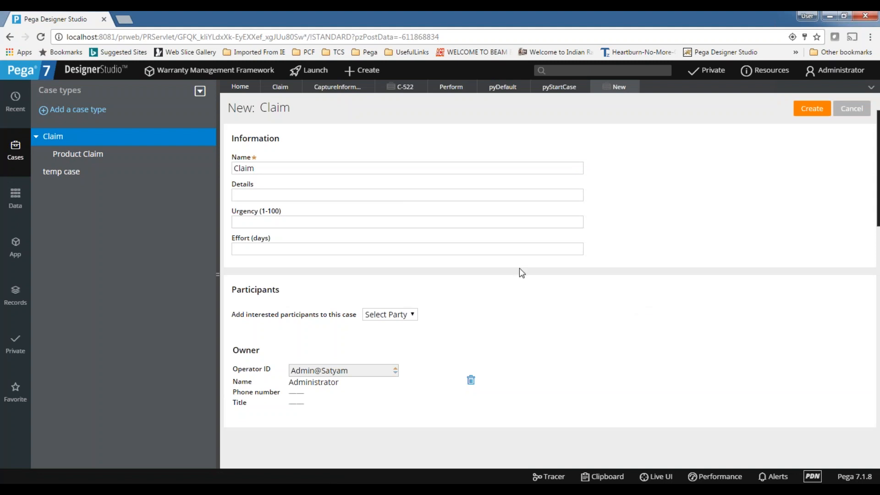
left_click(269, 248)
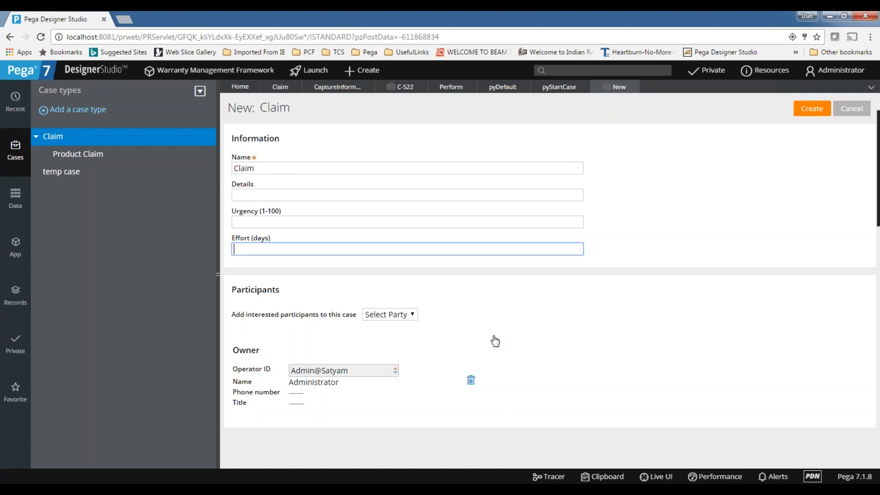
left_click(368, 371)
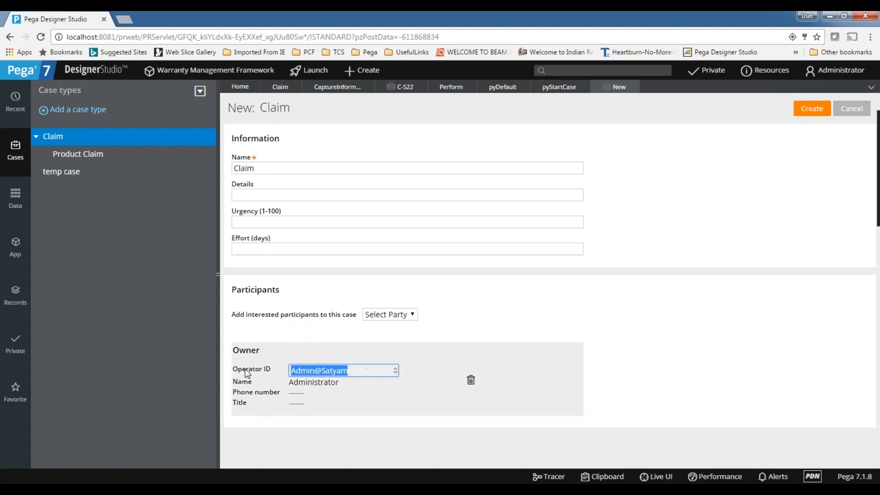
left_click(374, 369)
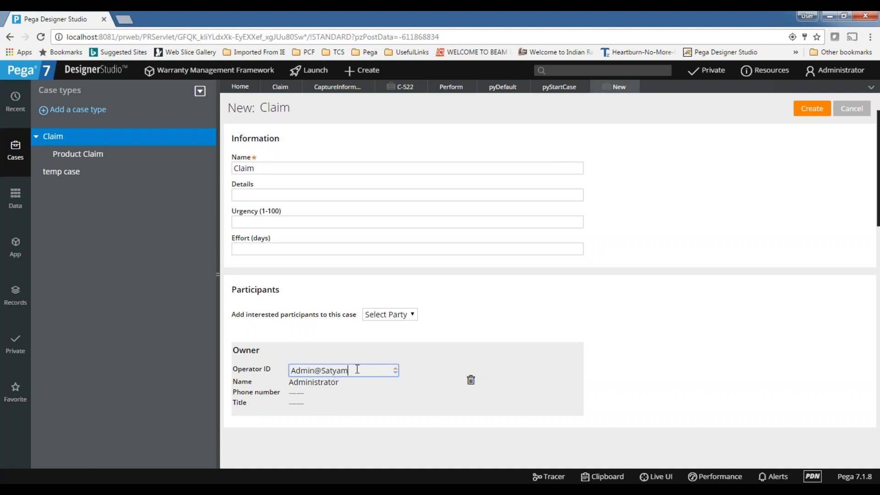
left_click_drag(358, 369, 286, 370)
left_click(370, 375)
left_click(810, 109)
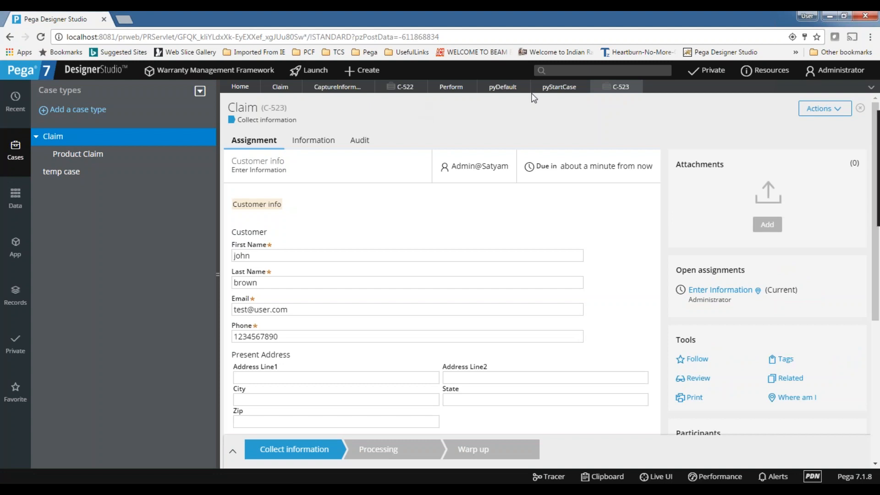
Re-check Skip create harness in pyStartCase, save it, and close the C-523 and pyStartCase tabs.
left_click(584, 88)
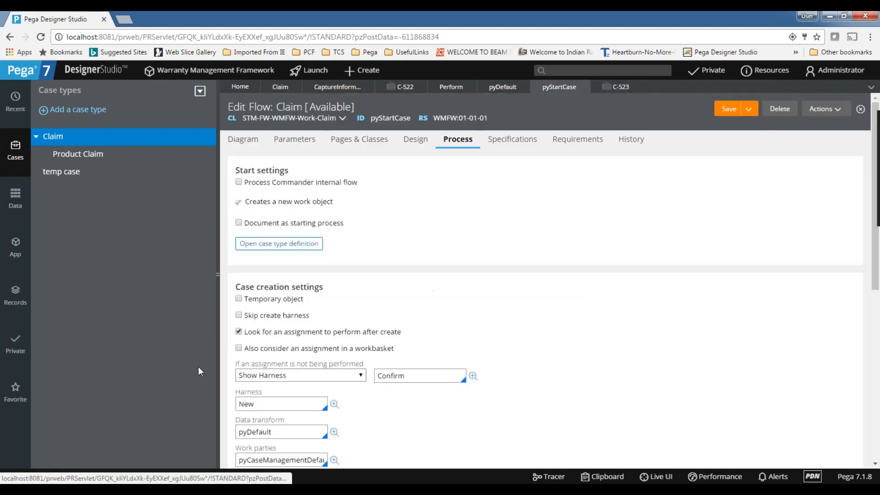
left_click(238, 315)
left_click(729, 114)
left_click(630, 90)
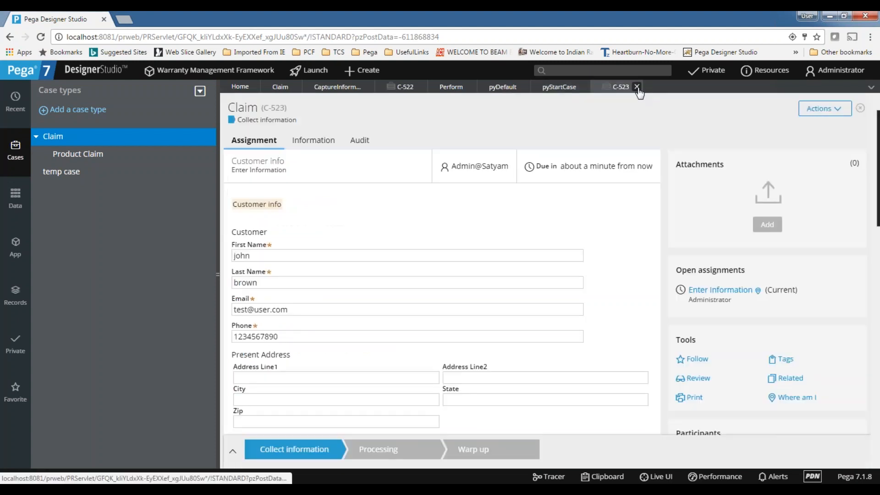
left_click(638, 88)
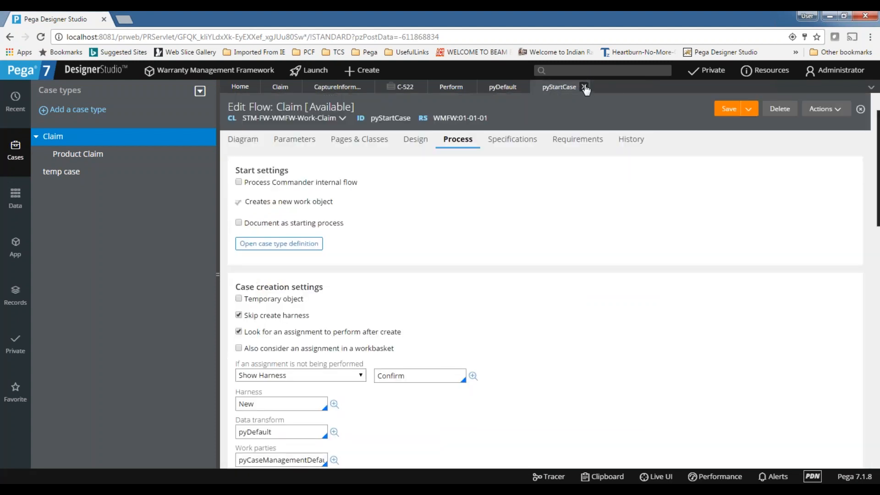
left_click(584, 87)
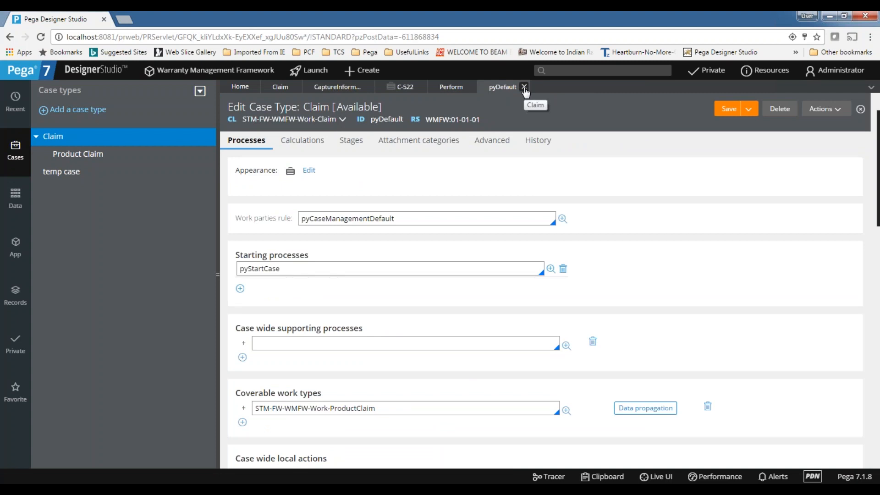
Look through the C-522, capture information, Claim designer, Perform harness and pyDefault tabs.
left_click(353, 142)
left_click(443, 88)
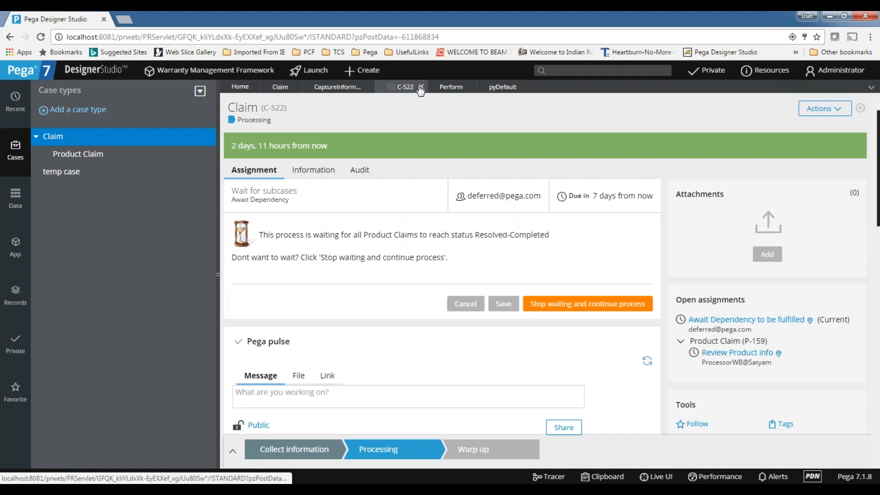
left_click(443, 90)
left_click(331, 90)
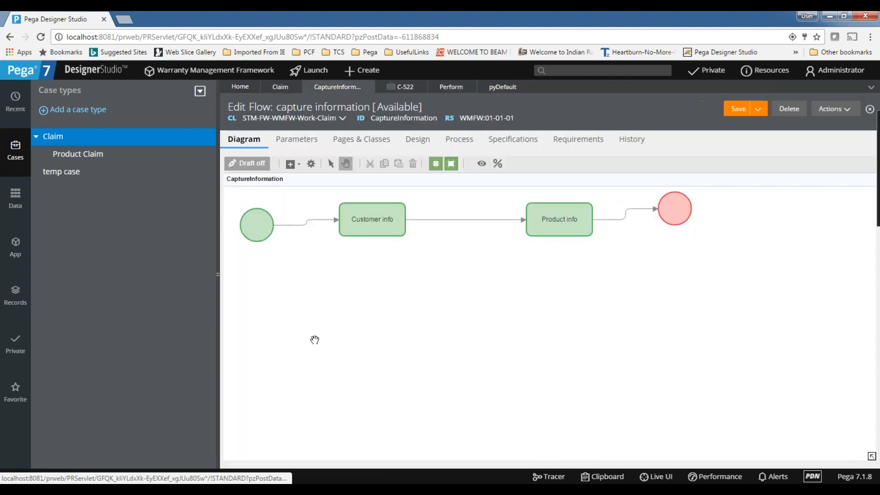
left_click(281, 88)
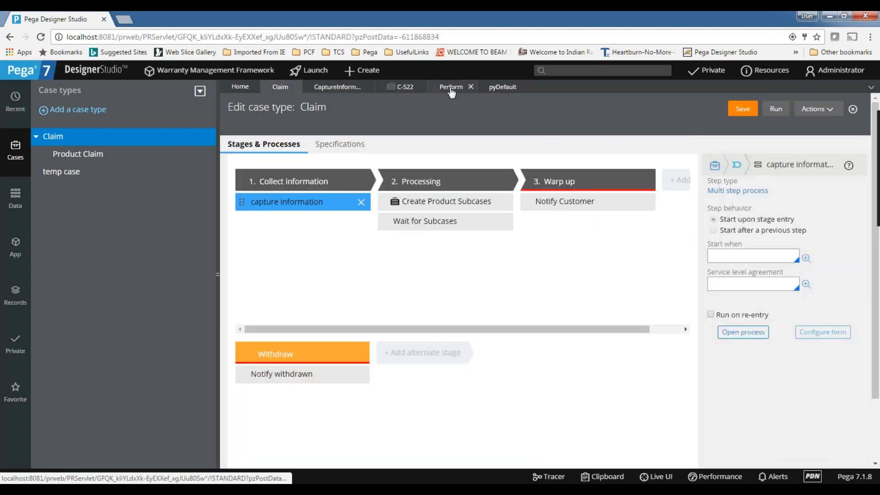
left_click(451, 89)
left_click(497, 87)
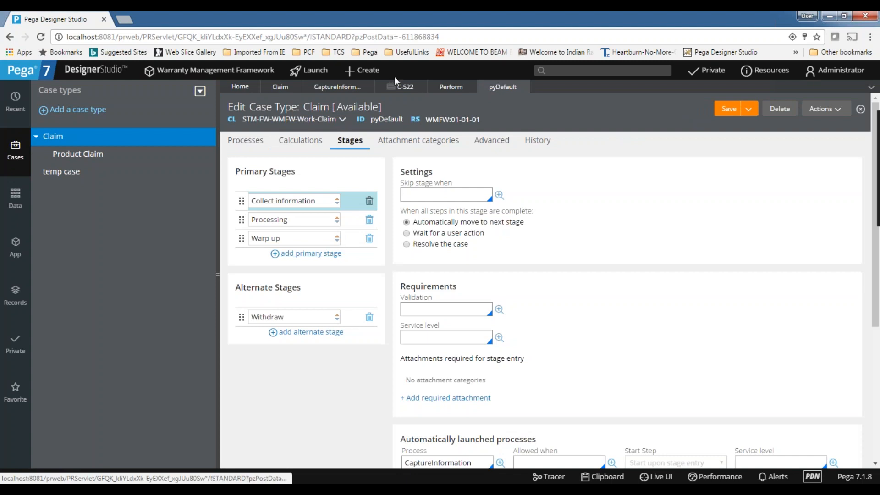
left_click(332, 92)
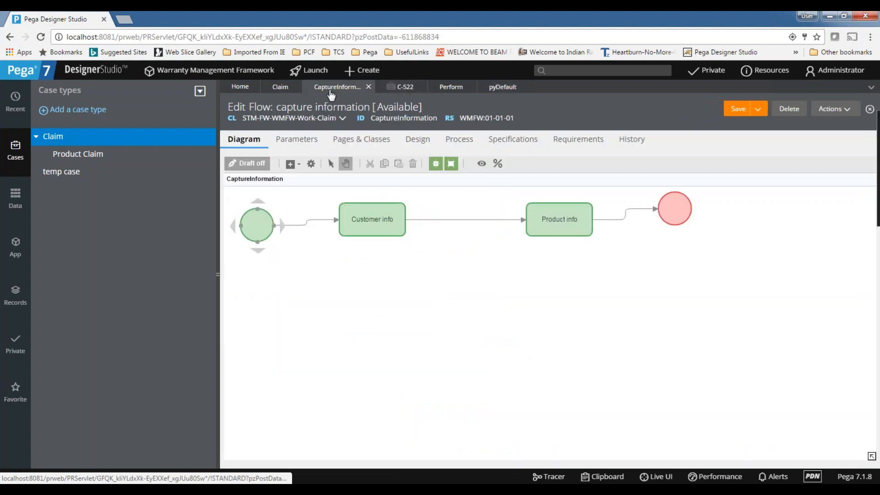
left_click(280, 87)
left_click(496, 88)
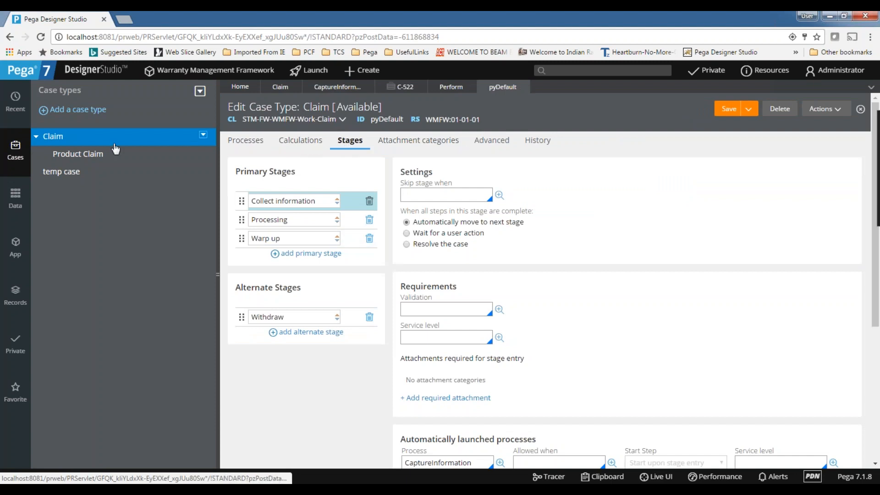
Reopen pyStartCase from the Claim process settings, uncheck Skip create harness, and save.
left_click(245, 140)
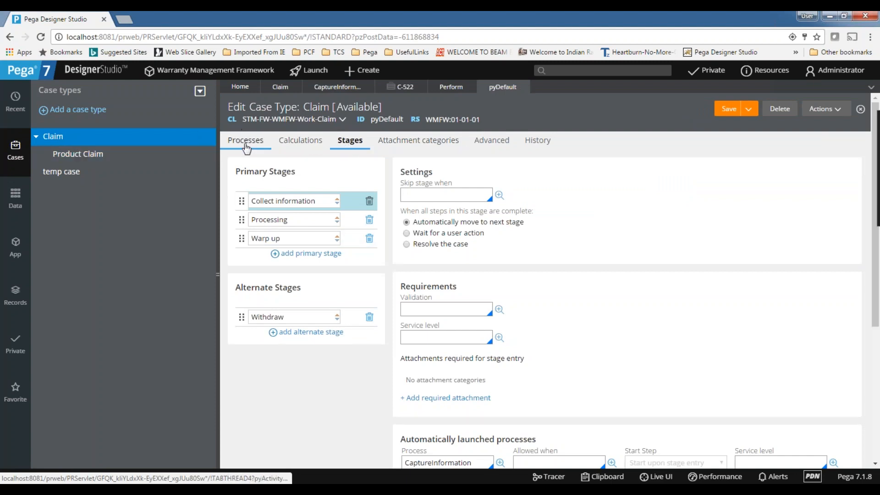
left_click(551, 269)
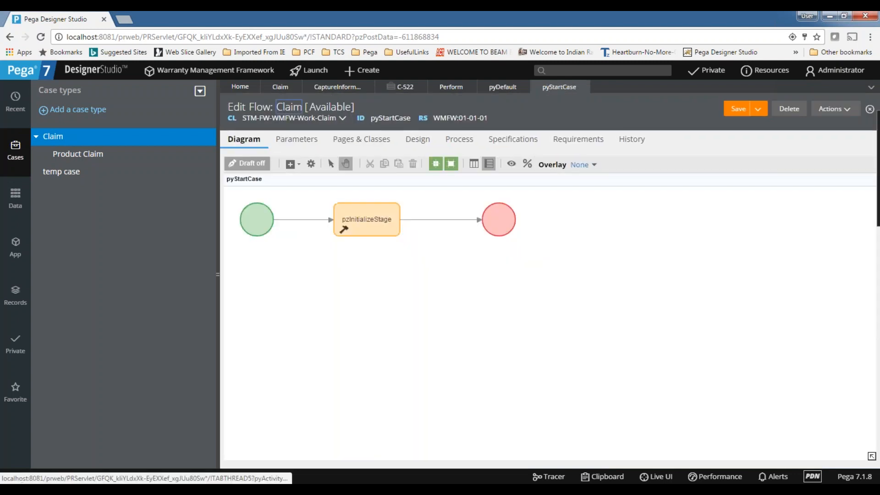
left_click(460, 140)
left_click(238, 315)
left_click(729, 109)
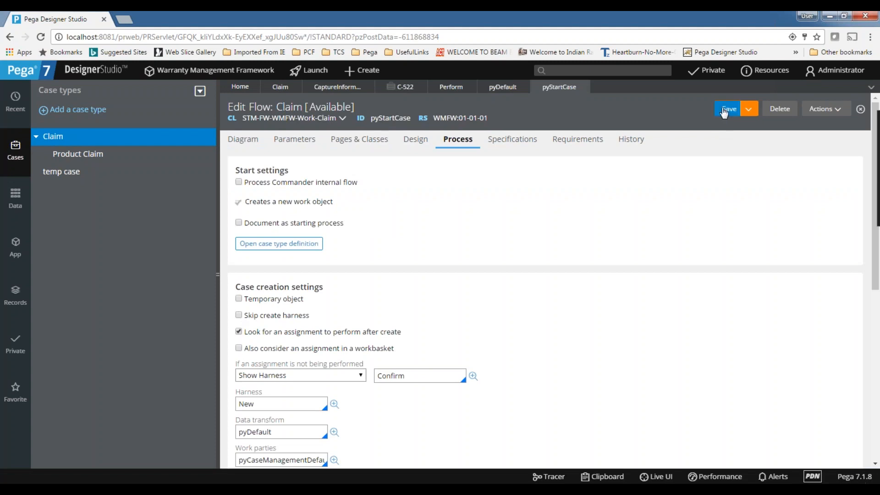
left_click(362, 70)
mouse_move(360, 87)
left_click(464, 87)
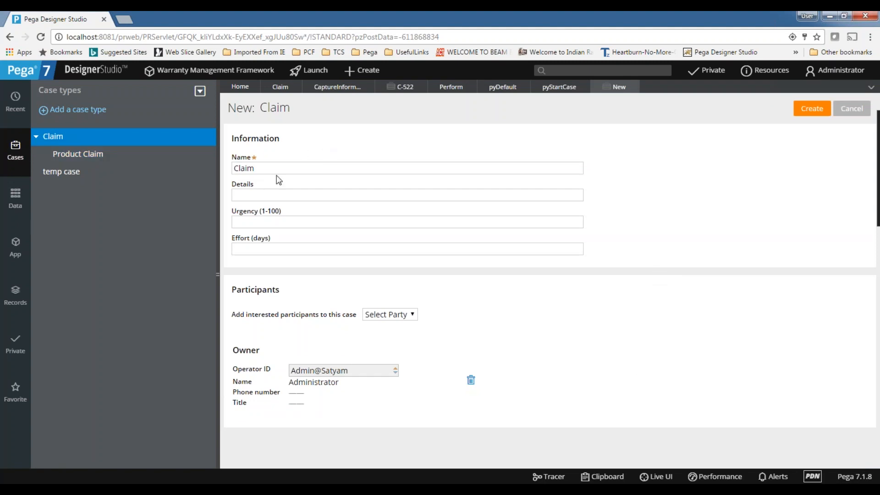
left_click_drag(270, 169, 153, 162)
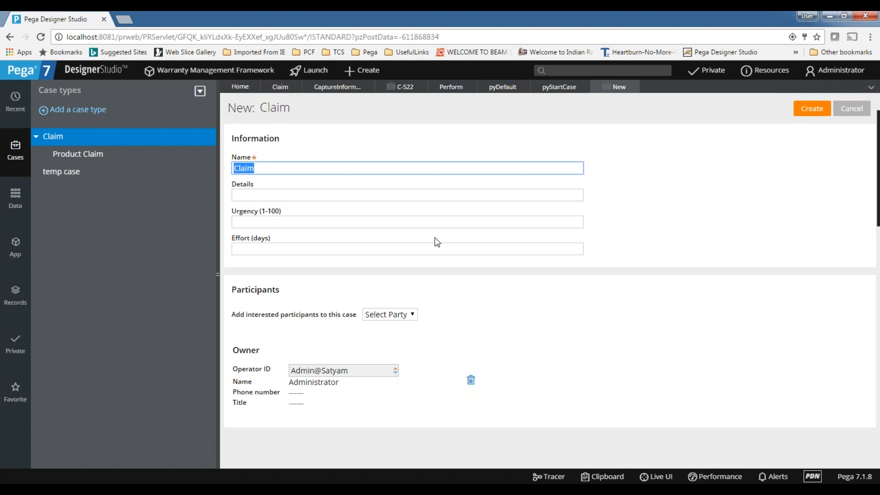
left_click(653, 330)
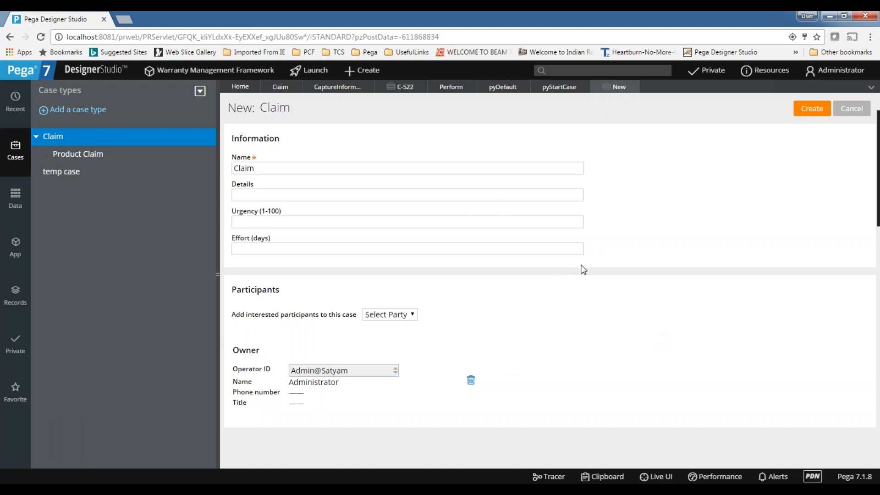
left_click(637, 86)
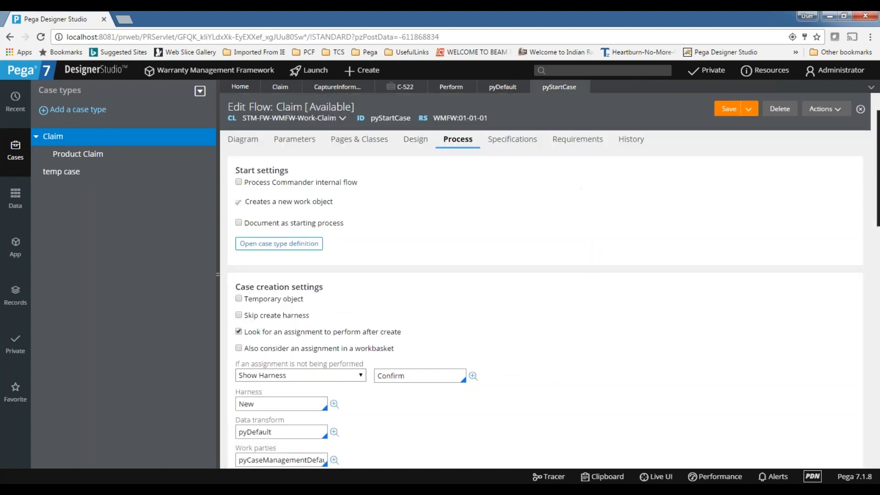
Check Skip create harness again in pyStartCase's process settings.
left_click(237, 139)
left_click(452, 146)
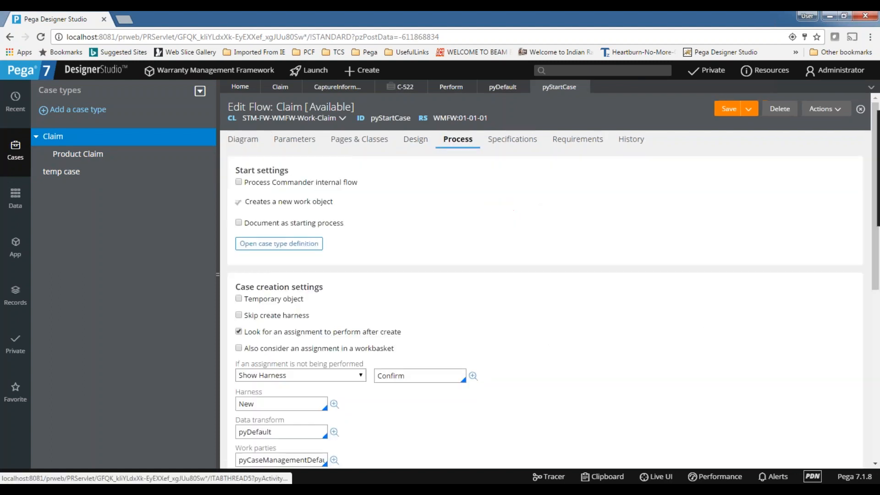
left_click(239, 315)
left_click(247, 141)
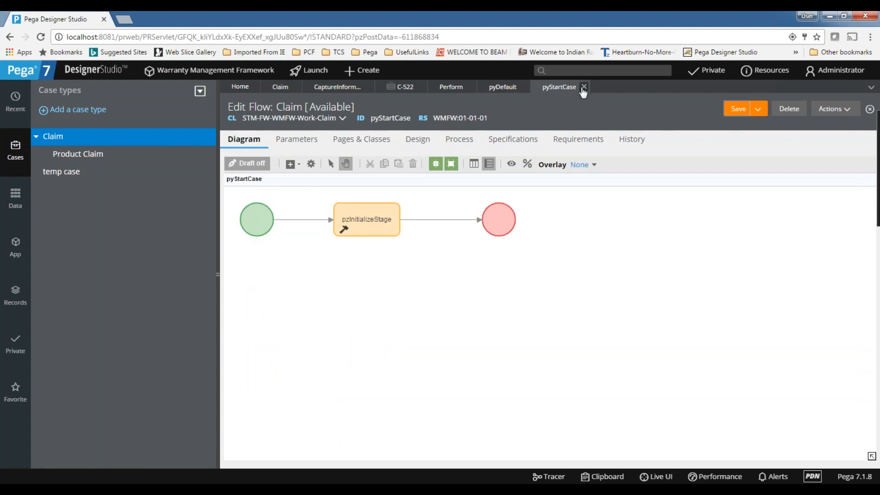
Close the pyStartCase, pyDefault and Perform tabs, then list ProductClaim instances from App Explorer.
left_click(584, 88)
left_click(524, 87)
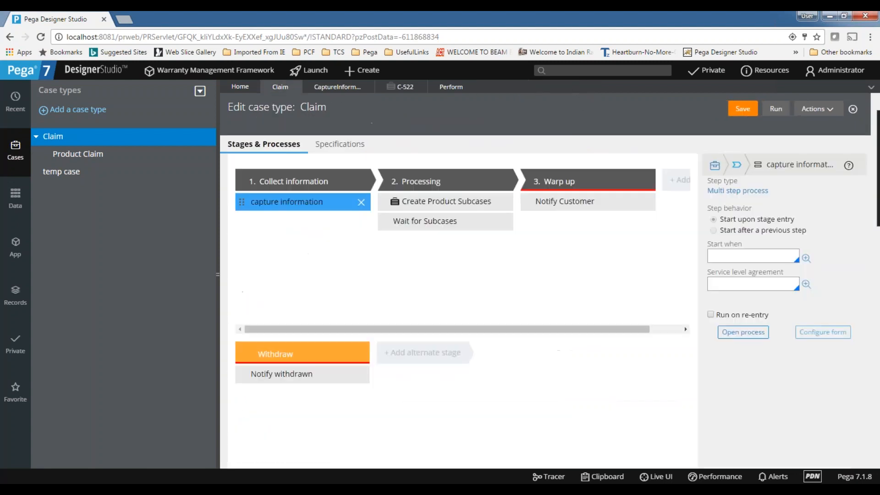
left_click(449, 94)
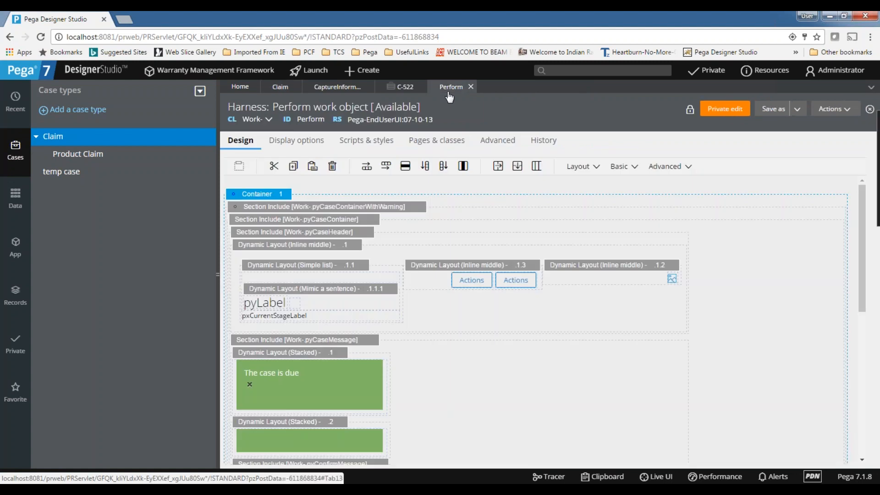
left_click(471, 87)
left_click(342, 88)
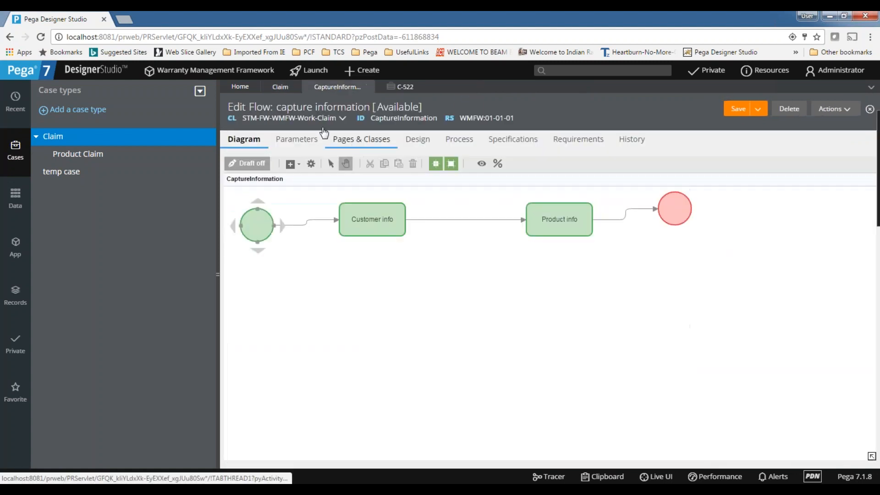
right_click(59, 145)
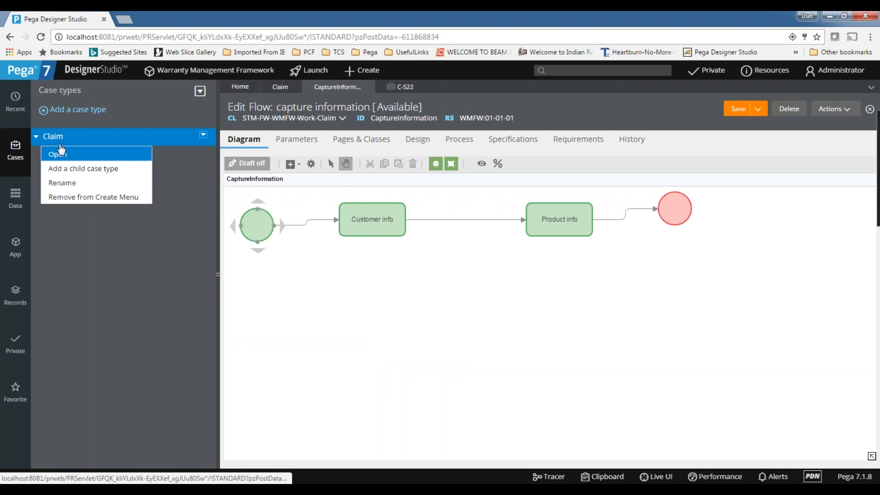
left_click(275, 86)
left_click_drag(417, 330, 383, 333)
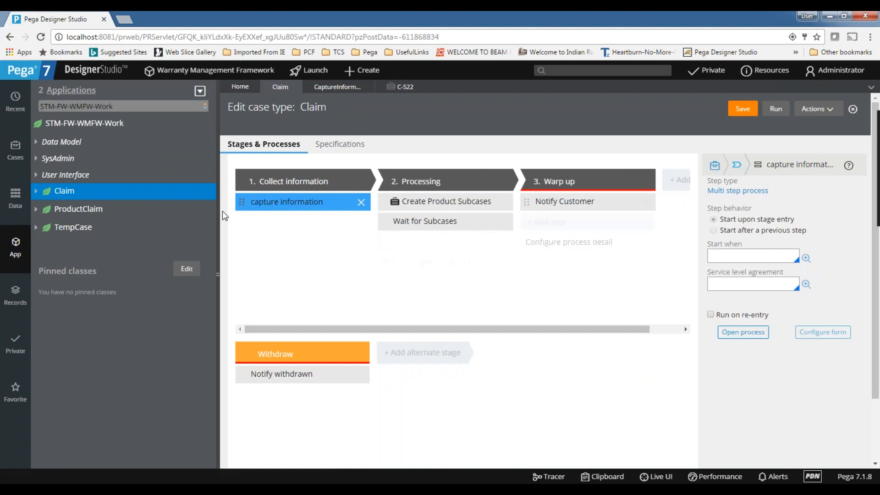
left_click(71, 210)
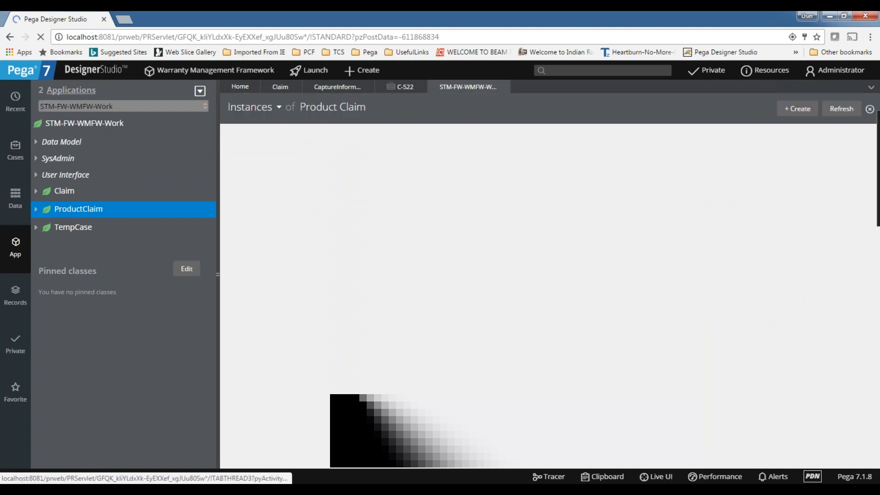
Return to the C-522 claim tab to see its assignment awaiting the Product Claims.
left_click(397, 88)
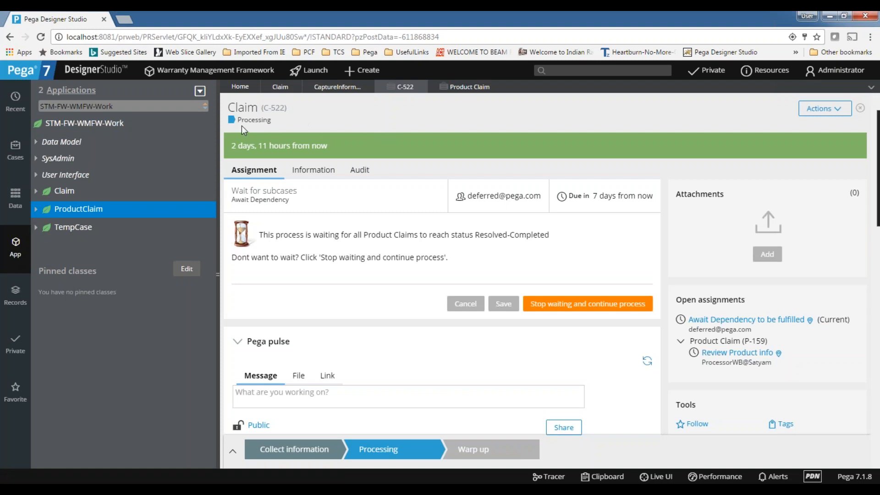
scroll(371, 272, "down", 3)
scroll(365, 197, "up", 3)
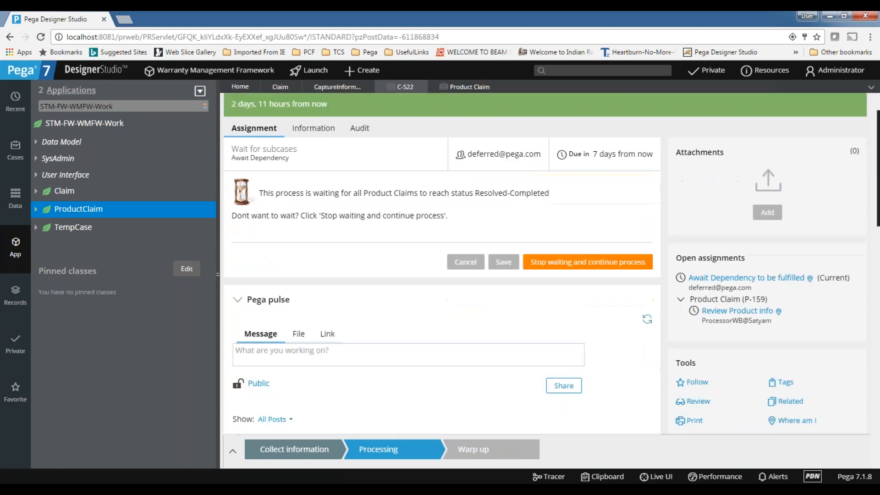
In Live UI, collapse the header and explorer nodes and open Harness - Perform for editing.
left_click(651, 476)
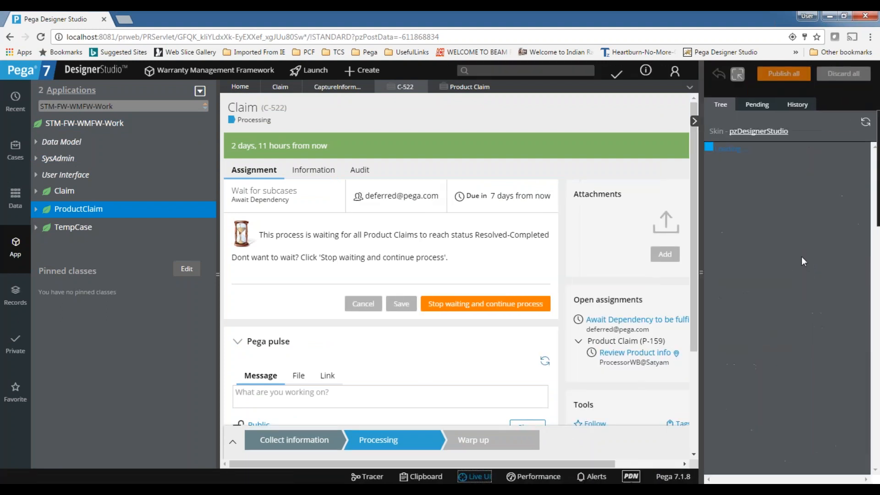
left_click(721, 176)
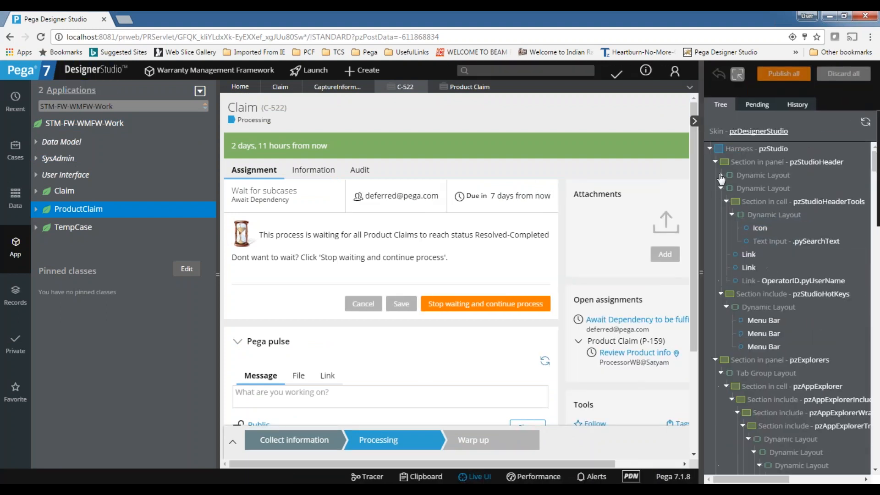
left_click(723, 188)
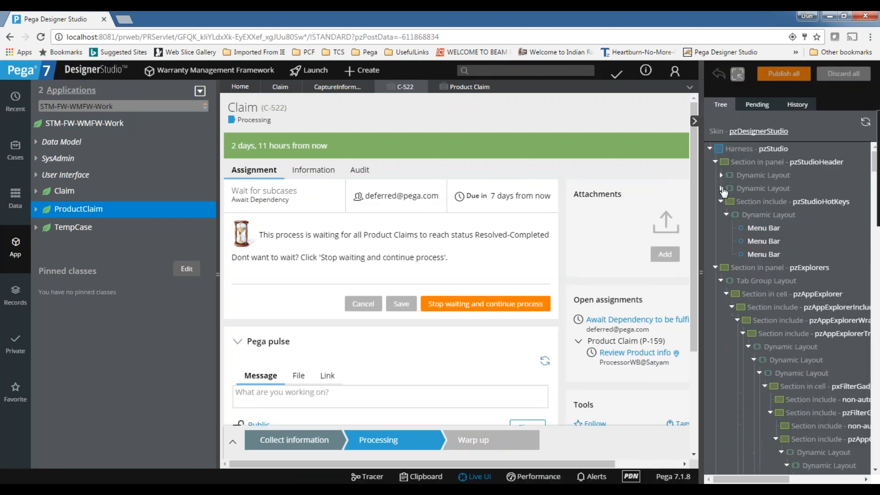
left_click(715, 162)
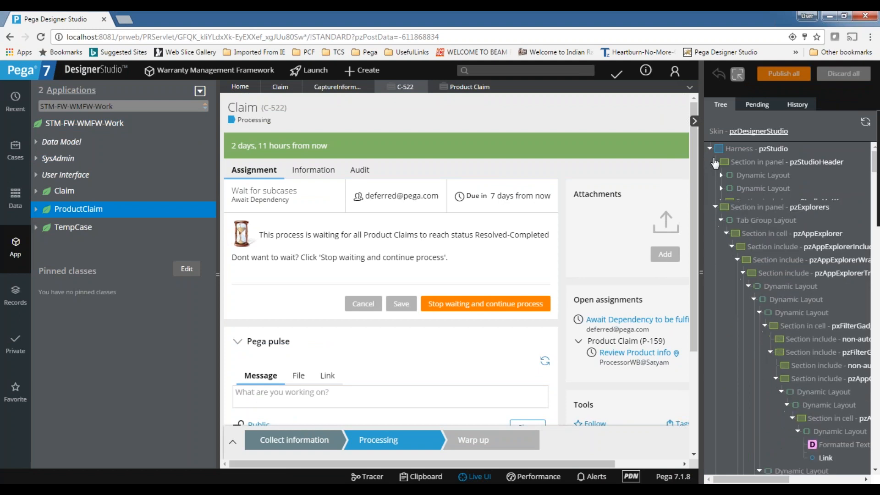
left_click(716, 175)
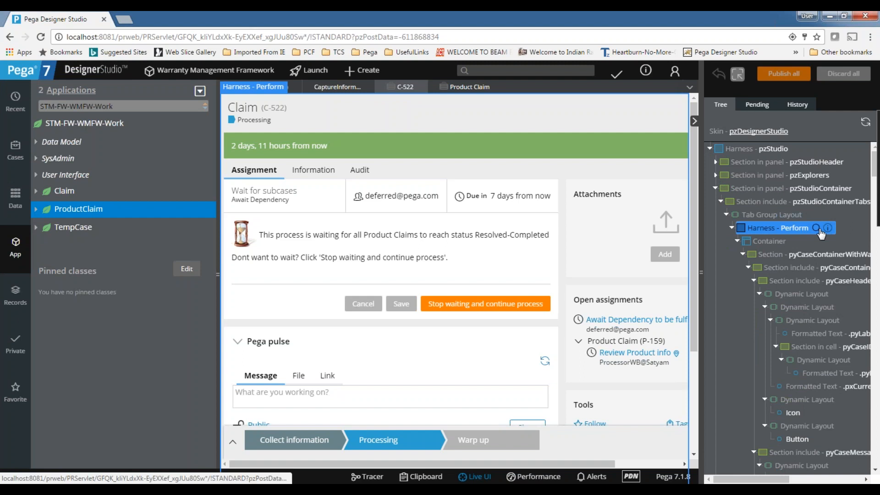
left_click(817, 229)
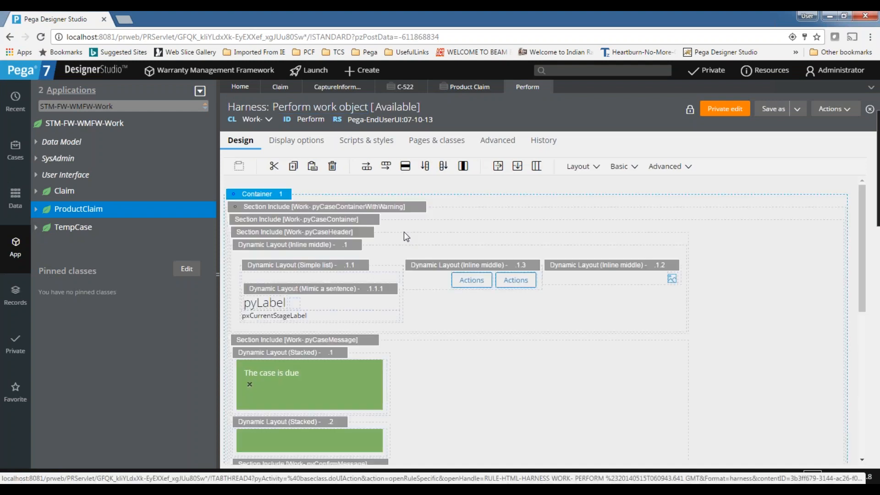
Scroll the Perform harness canvas back to the top, then view the Claim C-522 case.
left_click(475, 195)
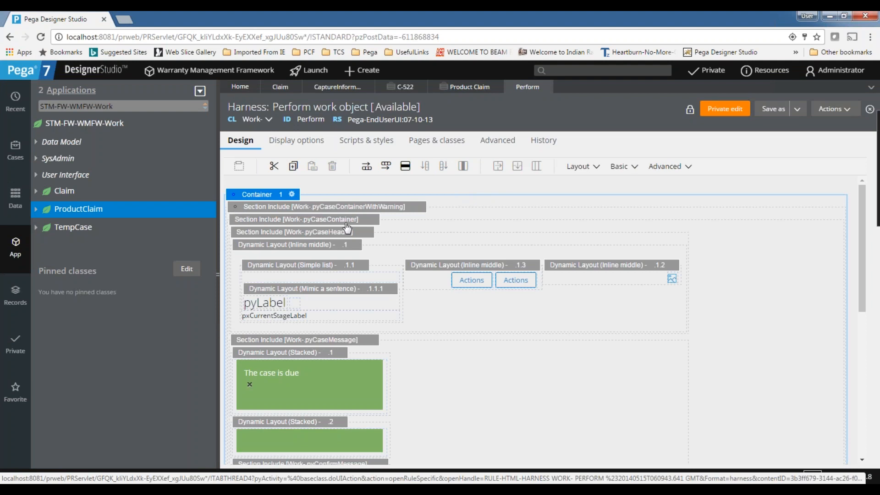
scroll(366, 257, "down", 6)
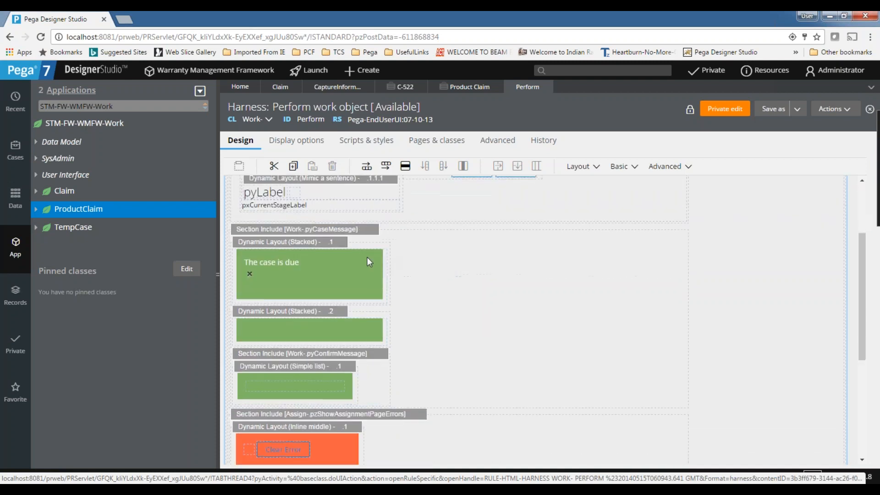
scroll(436, 244, "down", 1)
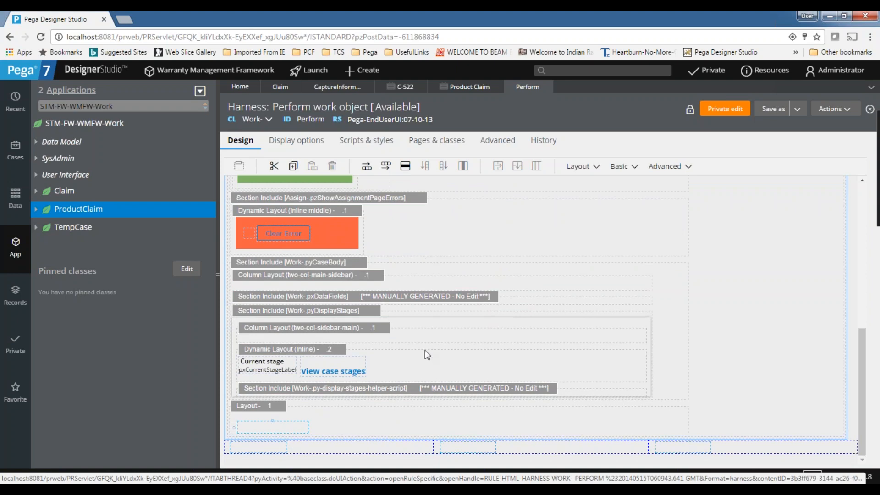
scroll(430, 353, "up", 12)
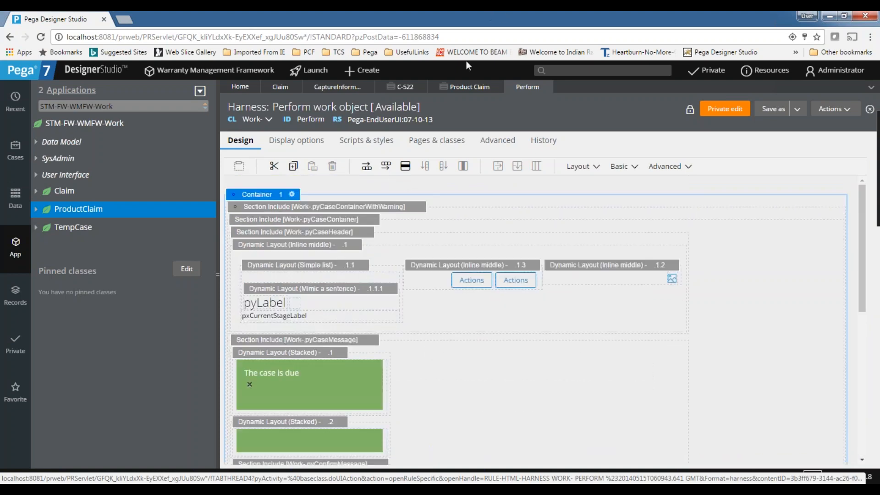
left_click(396, 89)
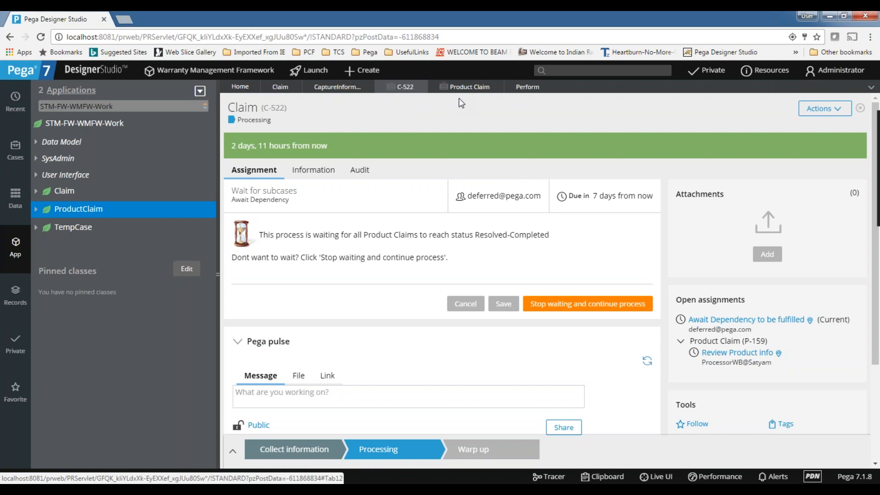
Back on the C-522 case, scroll down and turn on Live UI inspection.
left_click(529, 88)
left_click(405, 90)
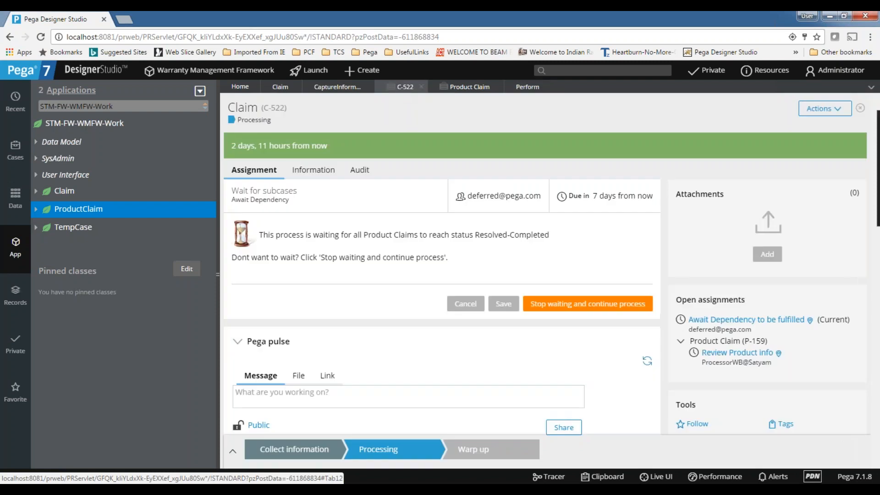
scroll(756, 257, "down", 5)
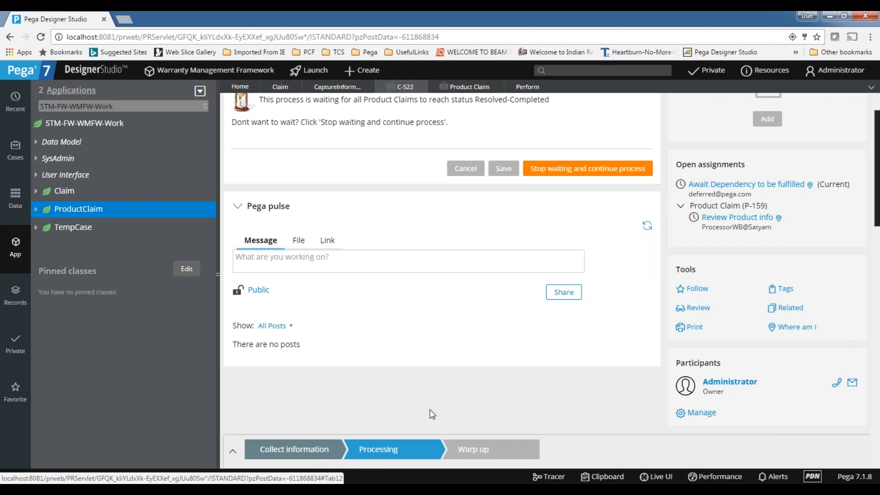
left_click(656, 477)
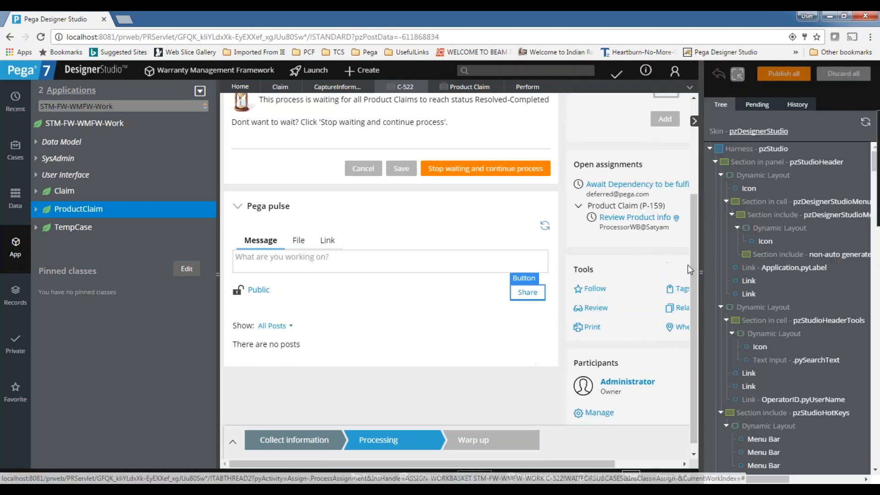
Pick the Tools dynamic layout in Live UI and open its pyCaseTools section.
left_click(640, 276)
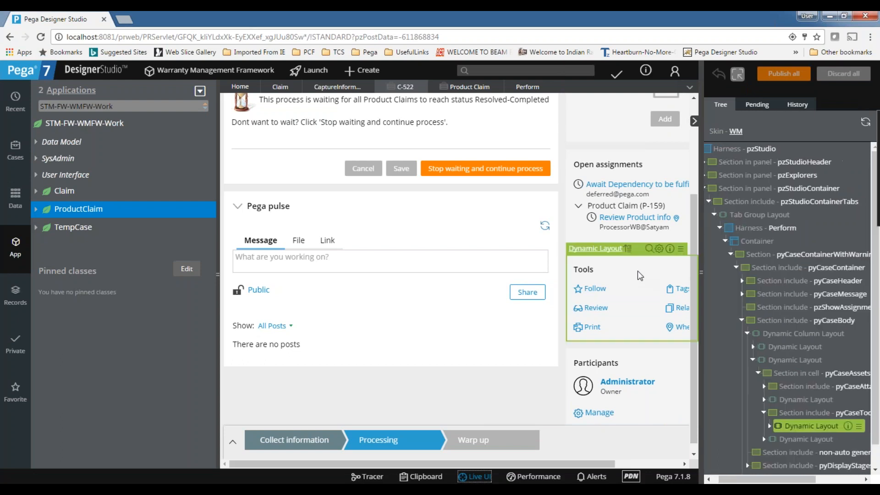
mouse_move(670, 249)
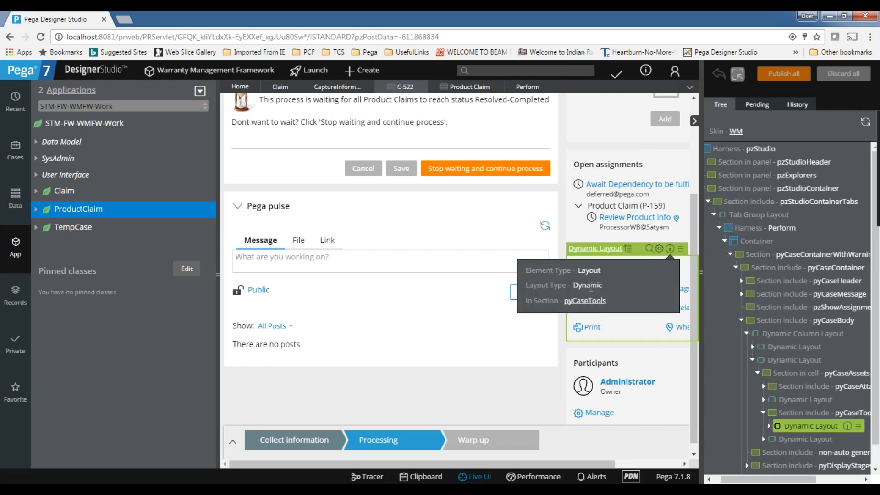
left_click(587, 301)
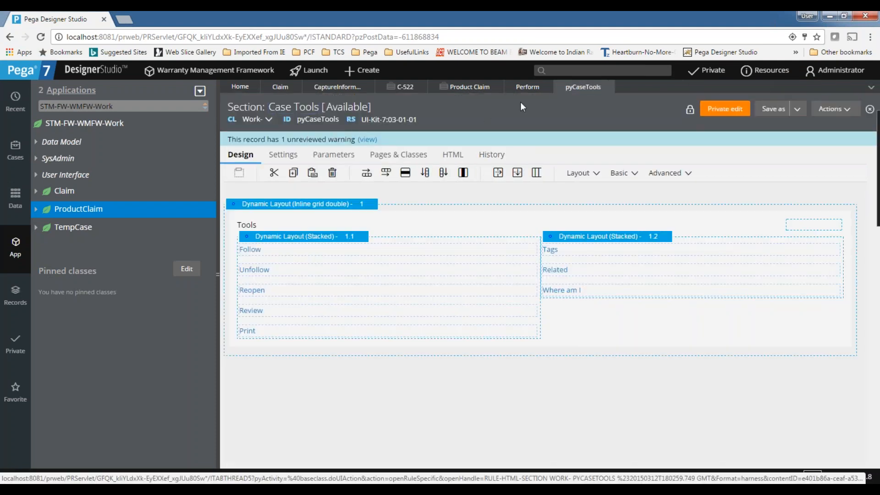
From the Perform harness, open the included pyCaseContainerWithWarning section and confirm the alert.
left_click(527, 87)
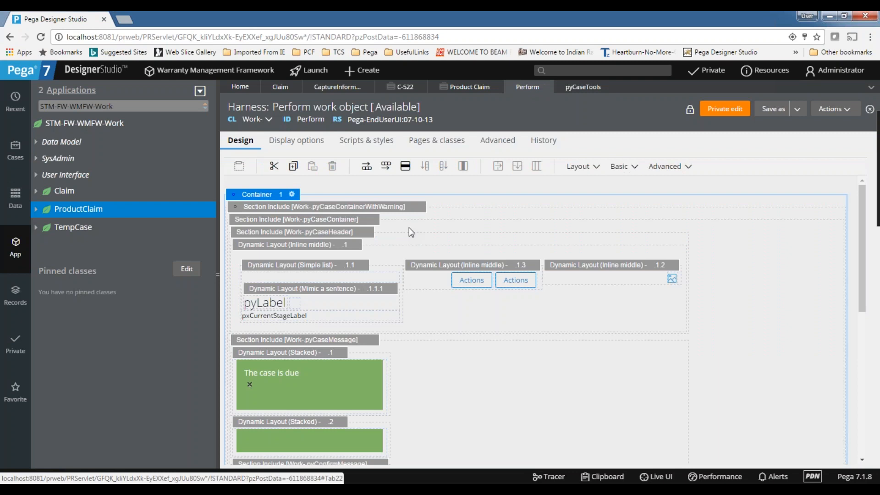
left_click(433, 209)
left_click(531, 115)
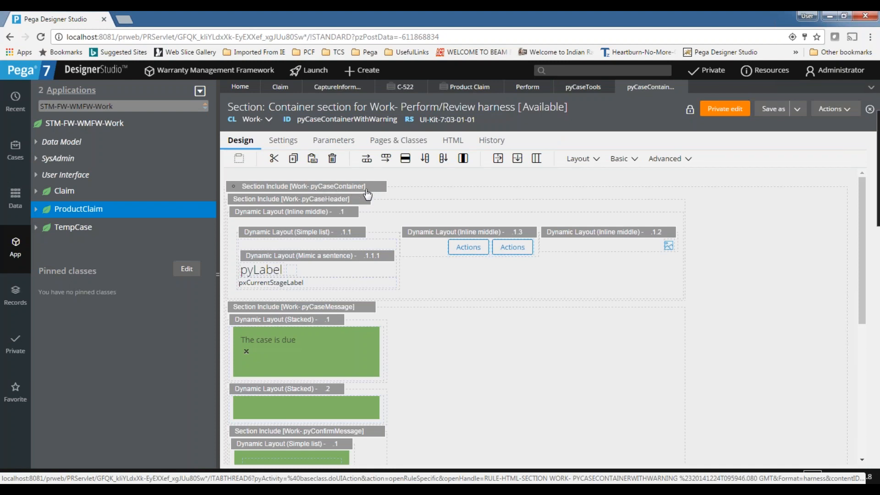
Select the pyCaseContainer and pyCaseHeader includes and match them to the C-522 case header title and number.
left_click(442, 189)
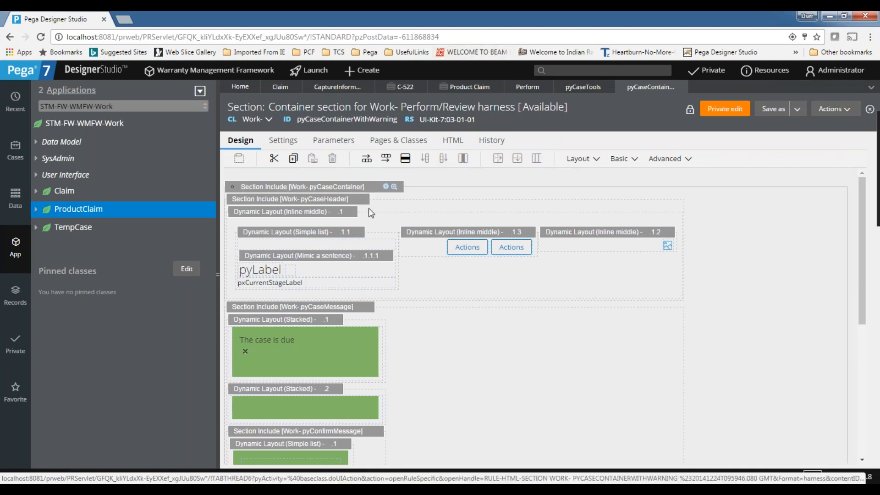
left_click(344, 201)
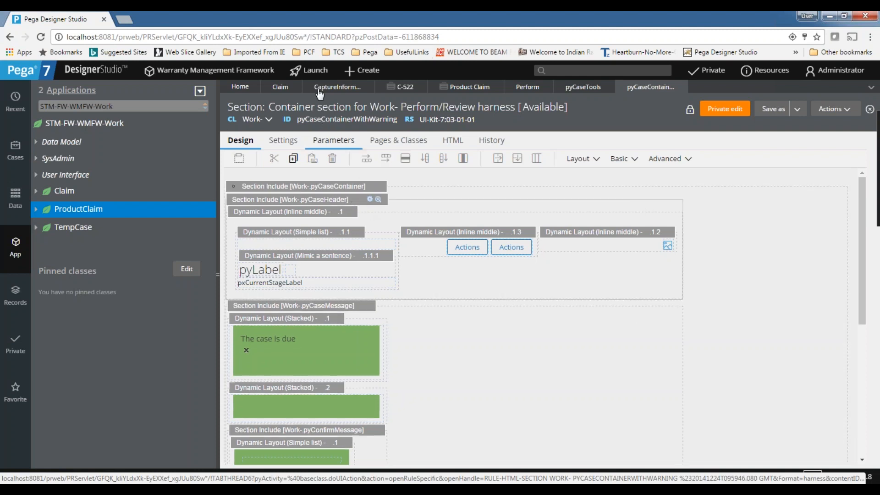
left_click(397, 87)
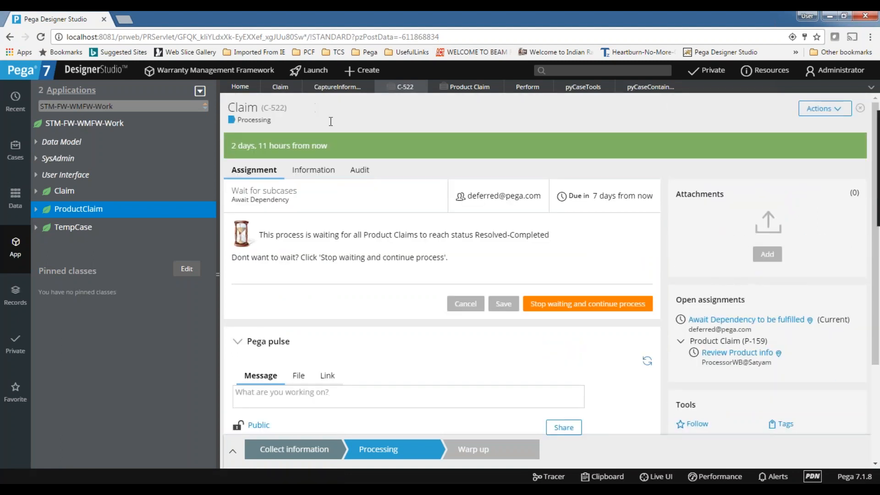
double_click(238, 108)
double_click(273, 106)
Compare the pyCaseTools and container section rules against the C-522 case view.
left_click(573, 93)
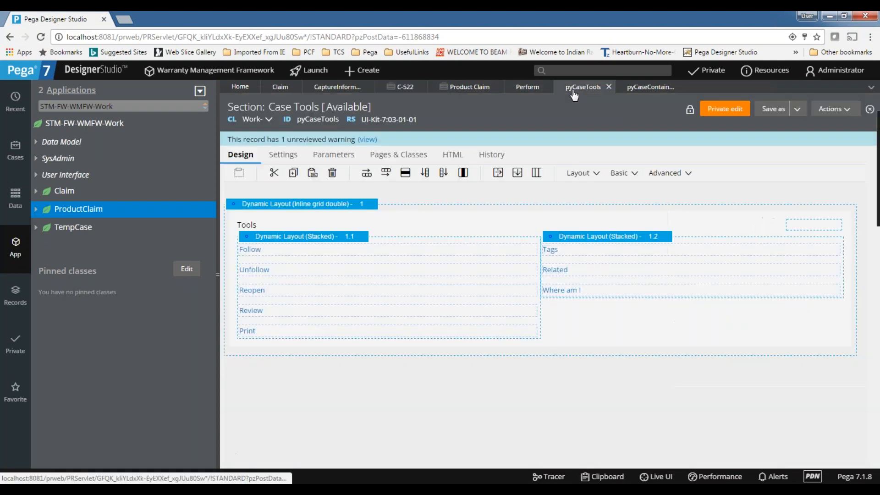
left_click(657, 94)
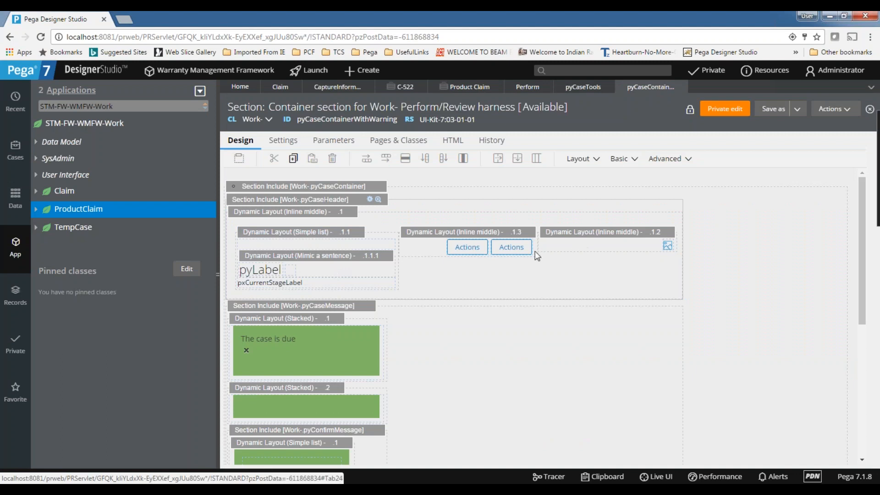
left_click(579, 90)
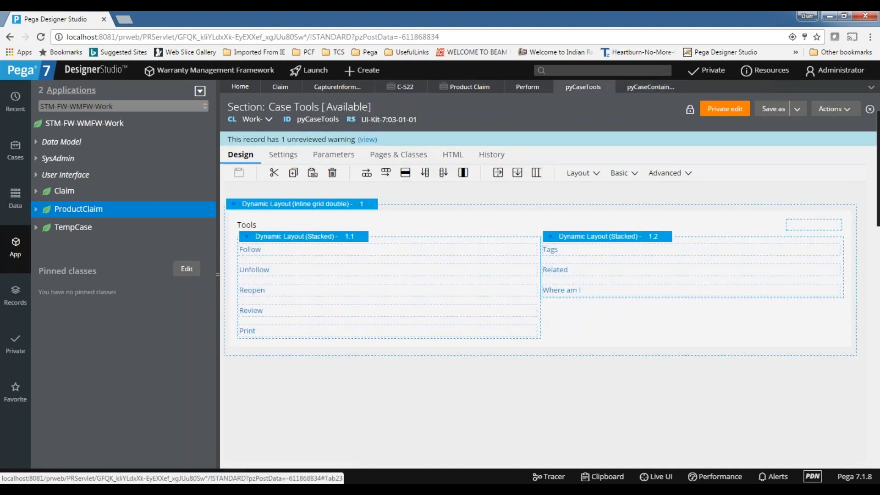
left_click(629, 91)
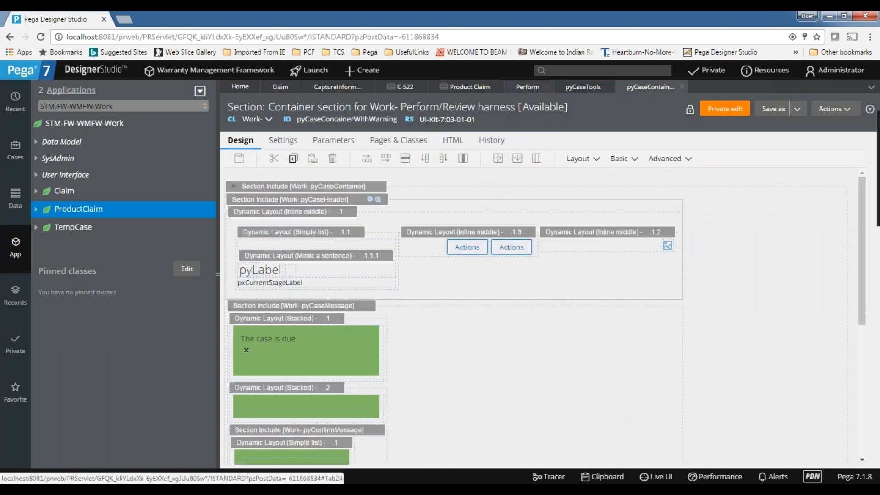
left_click(399, 90)
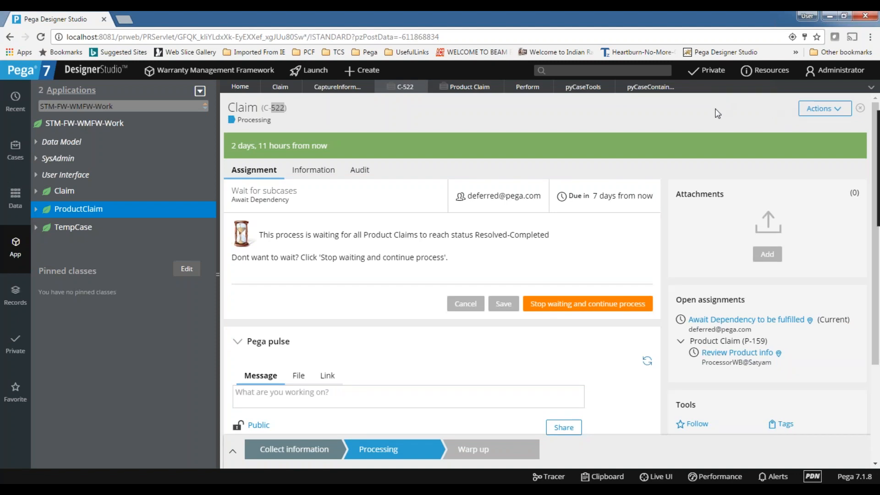
left_click(653, 88)
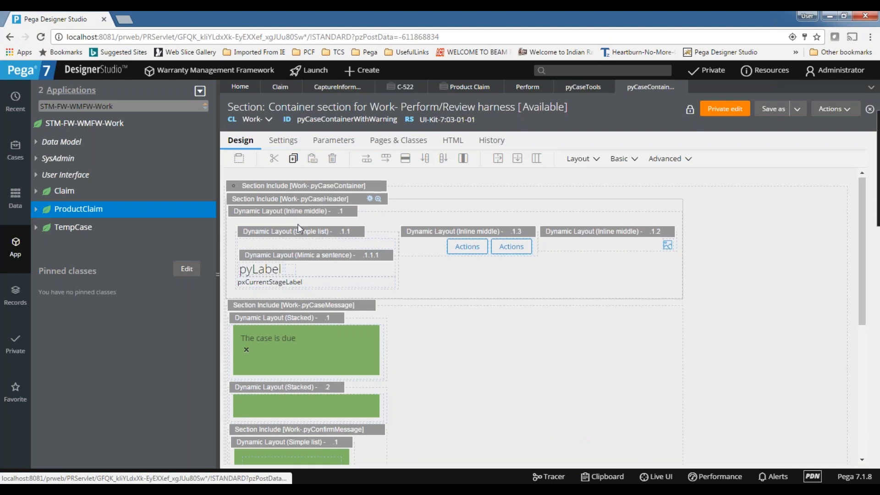
scroll(337, 241, "down", 3)
scroll(420, 224, "down", 3)
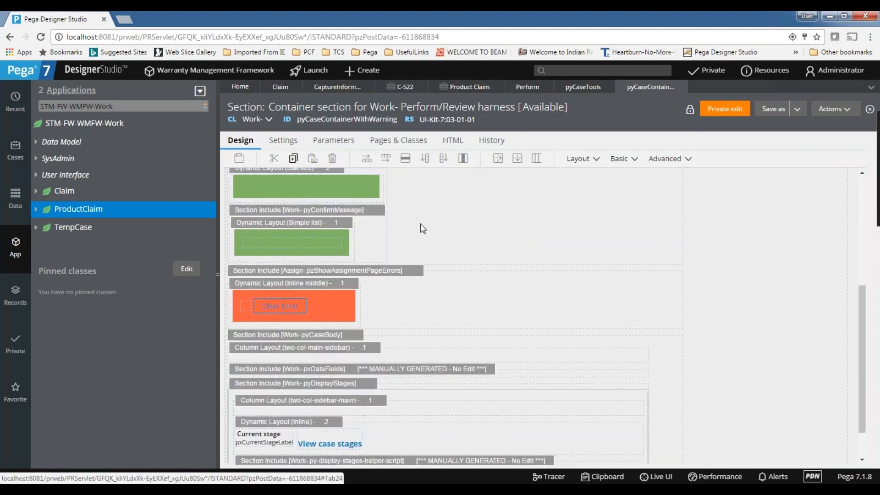
scroll(431, 232, "up", 5)
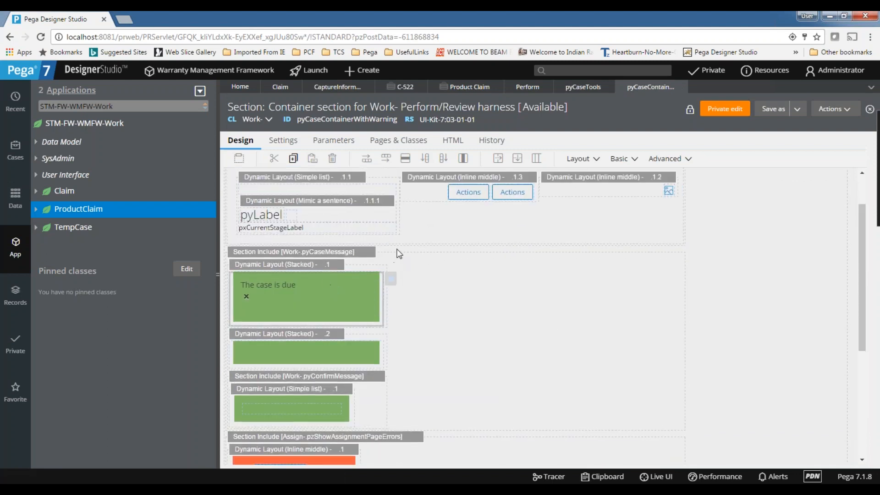
scroll(406, 226, "up", 2)
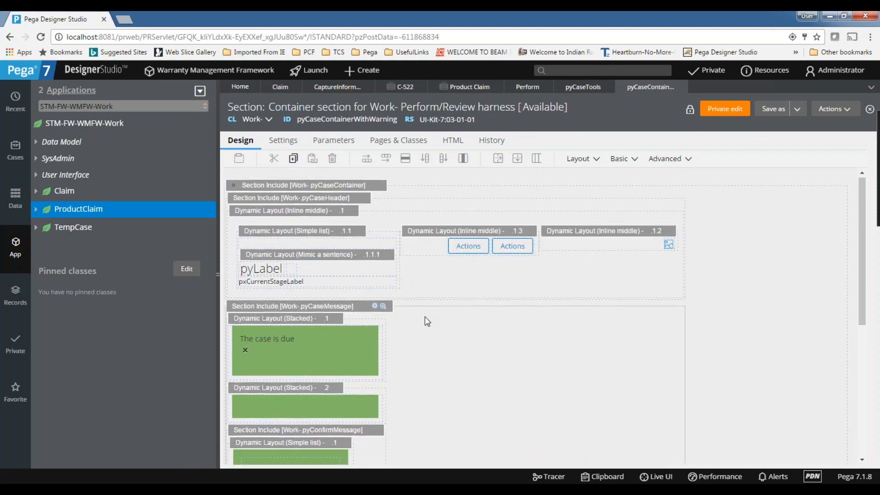
scroll(426, 316, "down", 3)
scroll(420, 196, "down", 1)
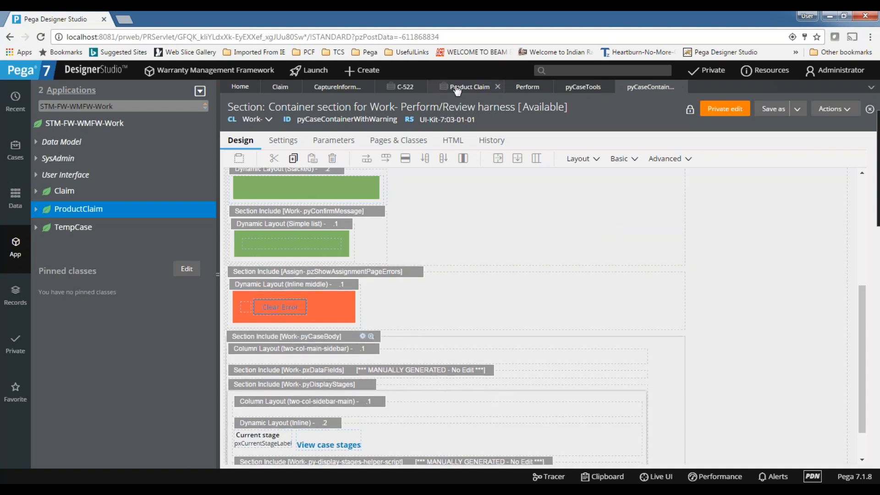
Check the C-522 case's Information, Audit and Assignment details, then return to the Perform harness.
left_click(405, 87)
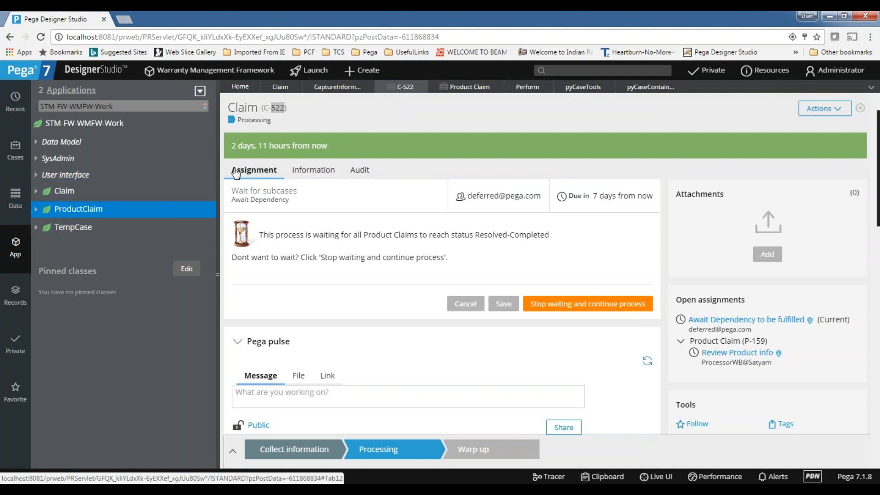
left_click(312, 170)
left_click(360, 170)
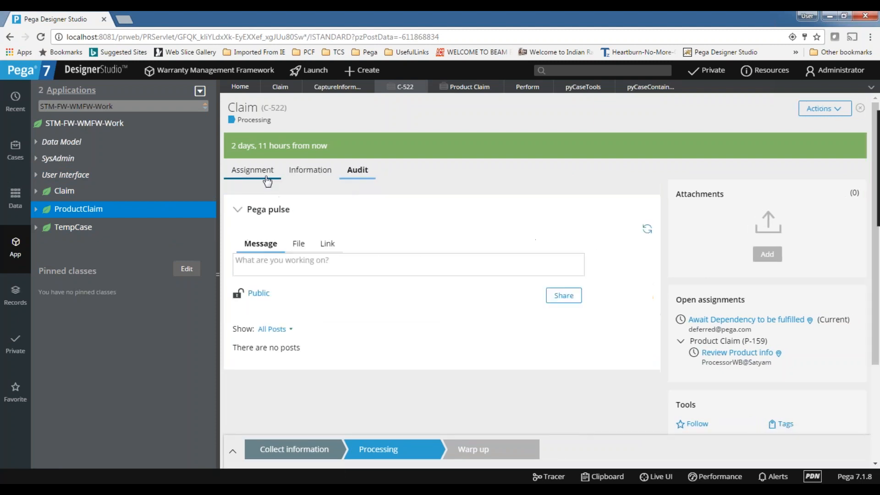
left_click(254, 170)
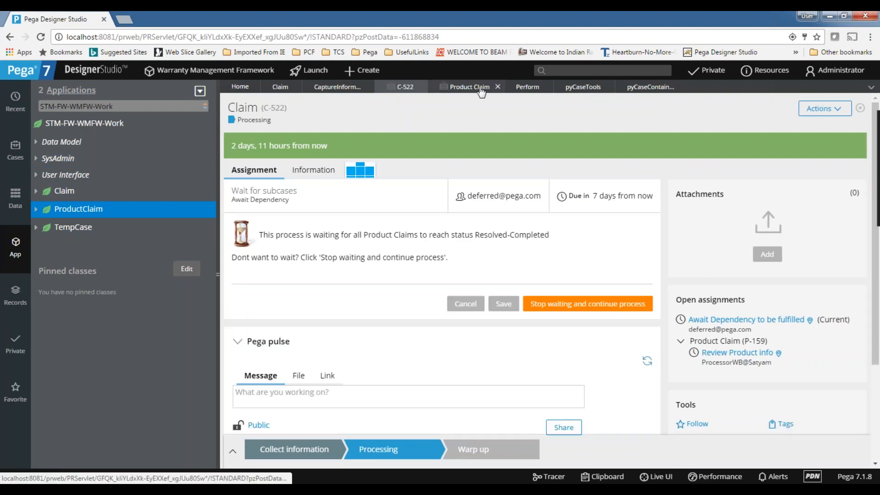
left_click(481, 87)
left_click(526, 88)
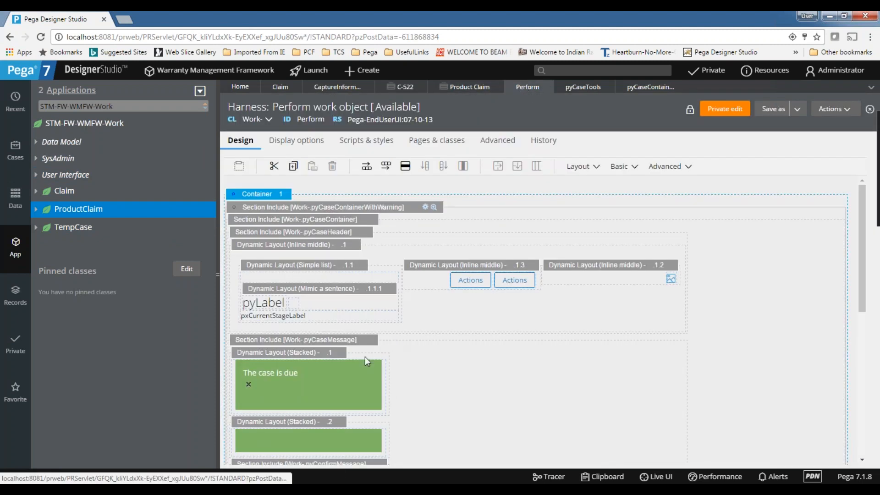
Scroll down the Perform harness and open its pyCaseBody section include, confirming the alert.
scroll(365, 357, "down", 10)
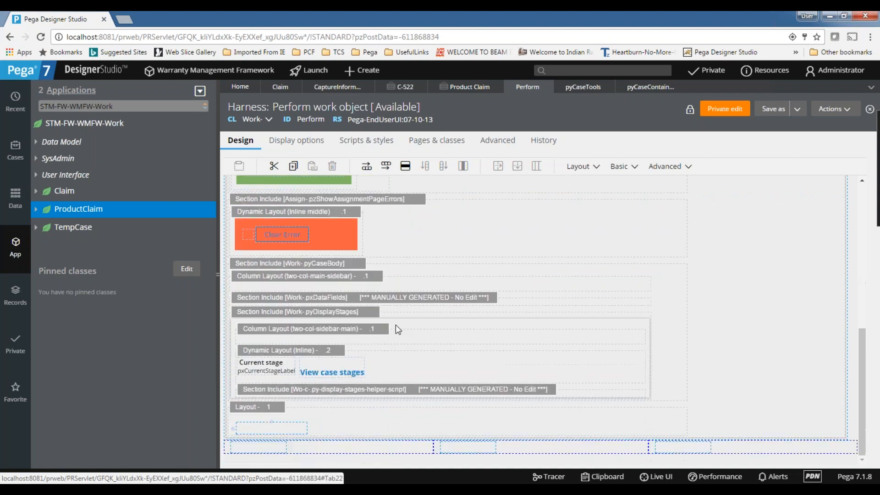
left_click(354, 265)
left_click(375, 264)
left_click(542, 128)
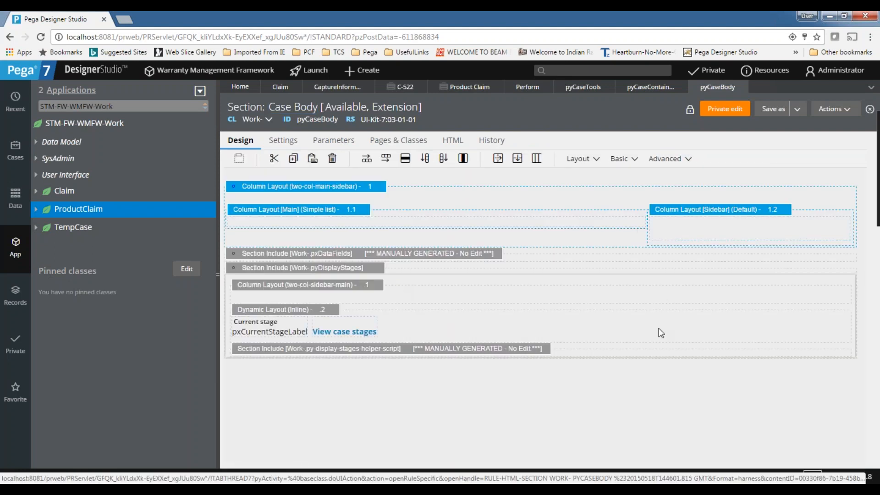
Open the sidebar cell's properties in Case Body and follow the pyCaseAssets section link.
left_click(403, 86)
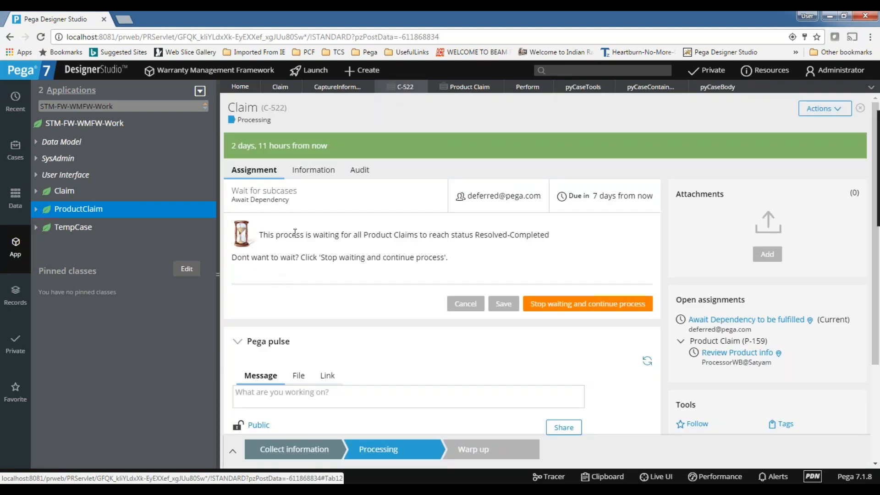
left_click(712, 88)
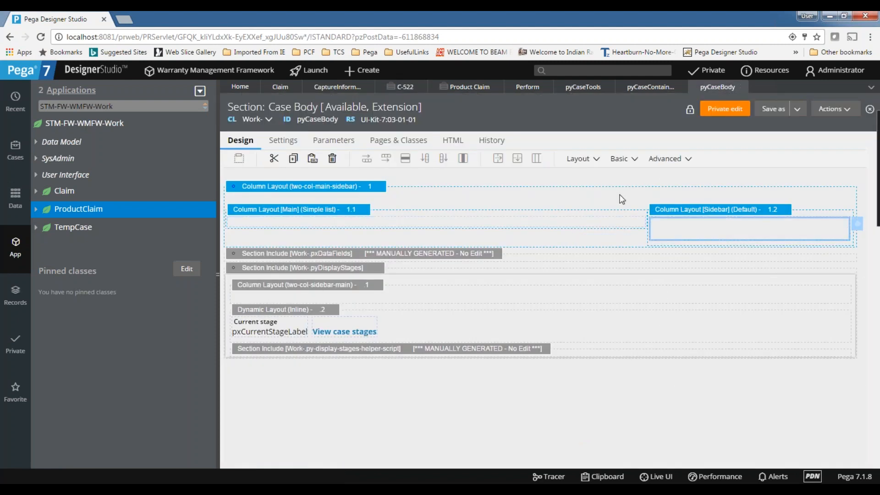
double_click(717, 235)
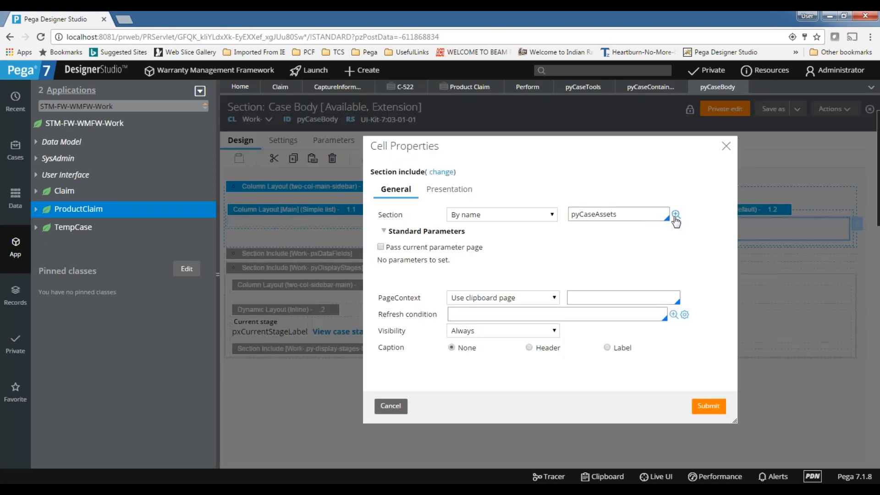
left_click(676, 215)
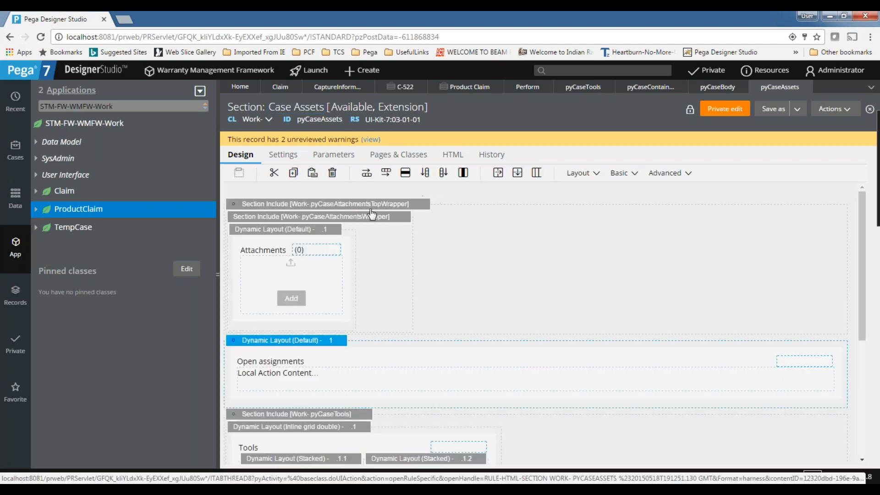
After comparing with case C-522, delete the pyCaseTools include from Case Assets and request a private edit.
left_click(399, 91)
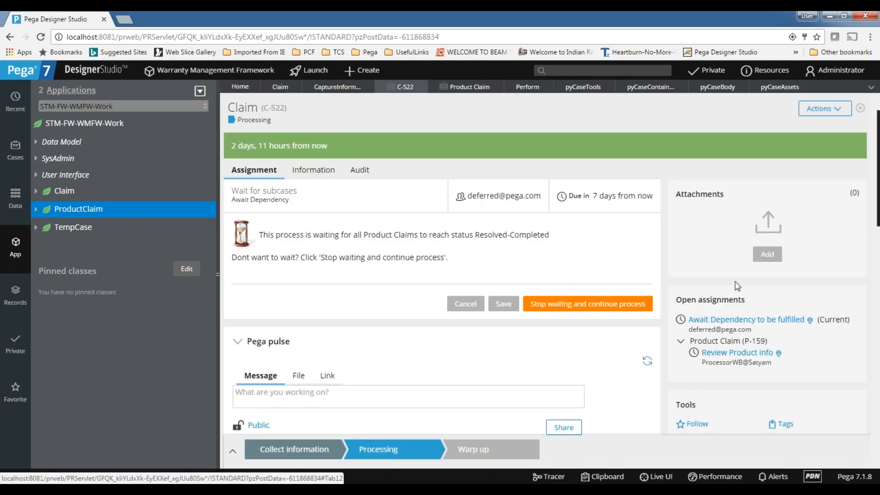
scroll(770, 197, "down", 2)
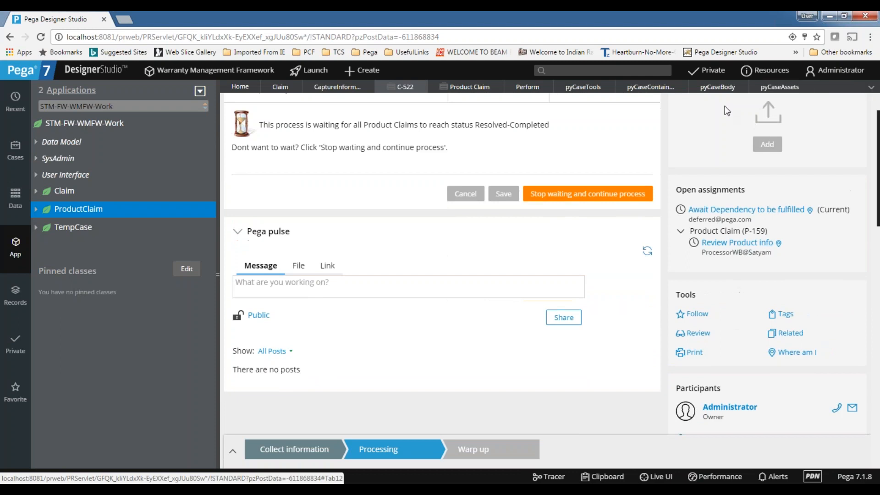
left_click(779, 86)
scroll(355, 275, "down", 4)
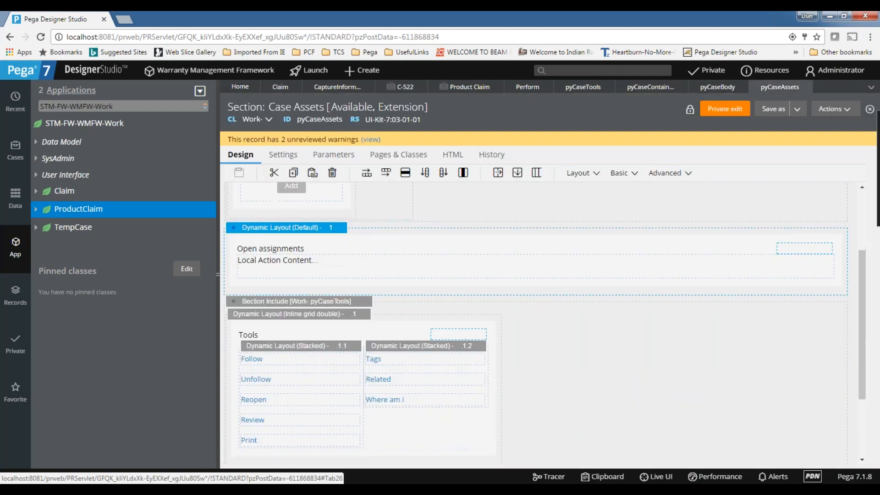
scroll(362, 456, "up", 5)
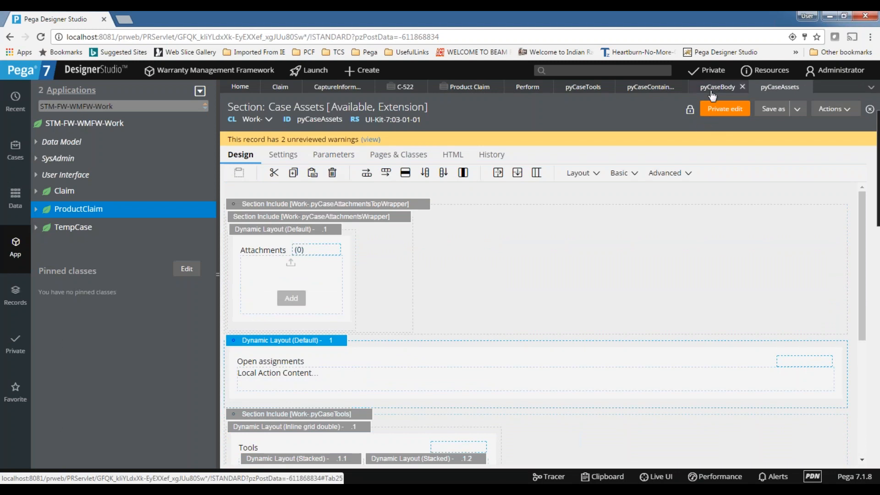
scroll(550, 414, "down", 4)
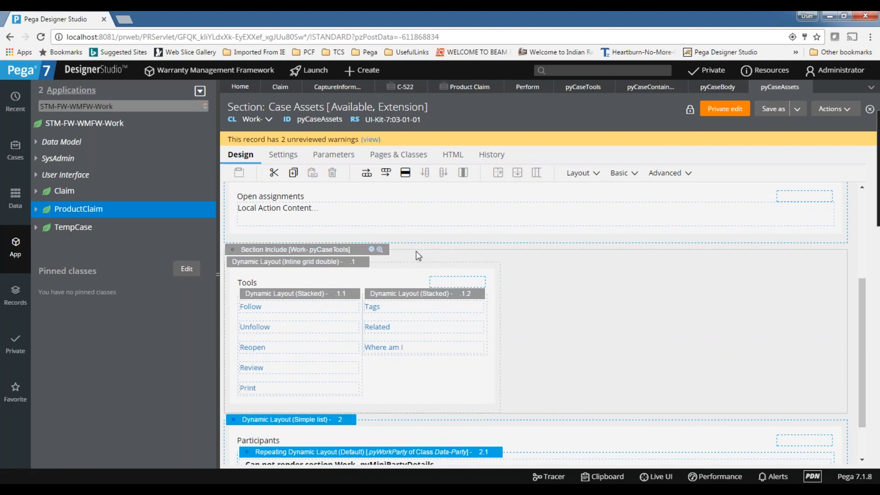
key("Delete")
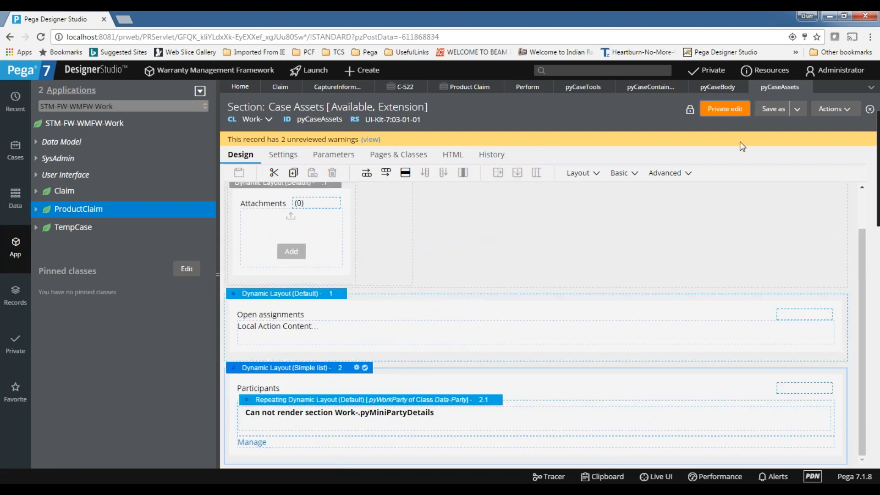
left_click(714, 110)
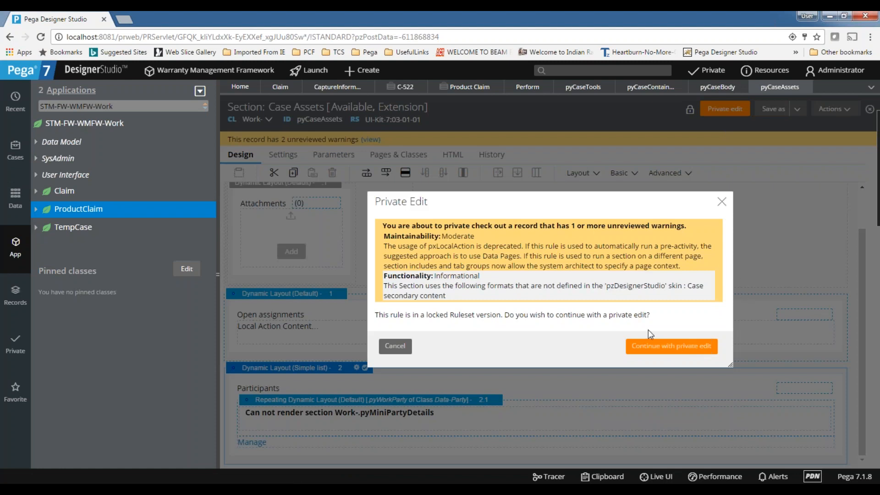
Continue the private edit of Case Assets, save it, and choose Save As.
left_click(670, 347)
left_click(694, 115)
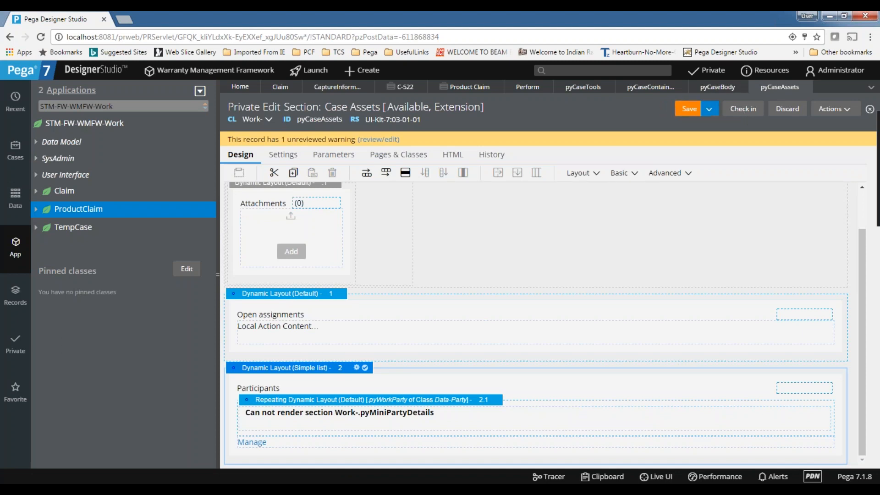
left_click(709, 109)
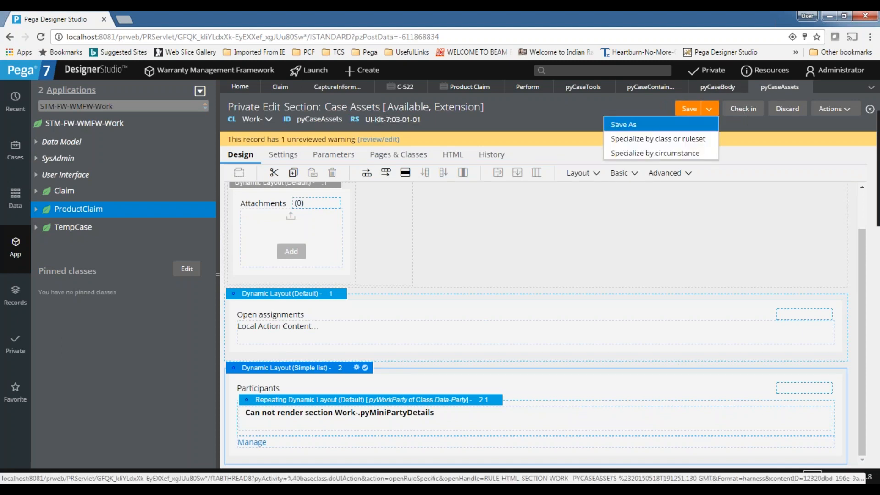
left_click(615, 125)
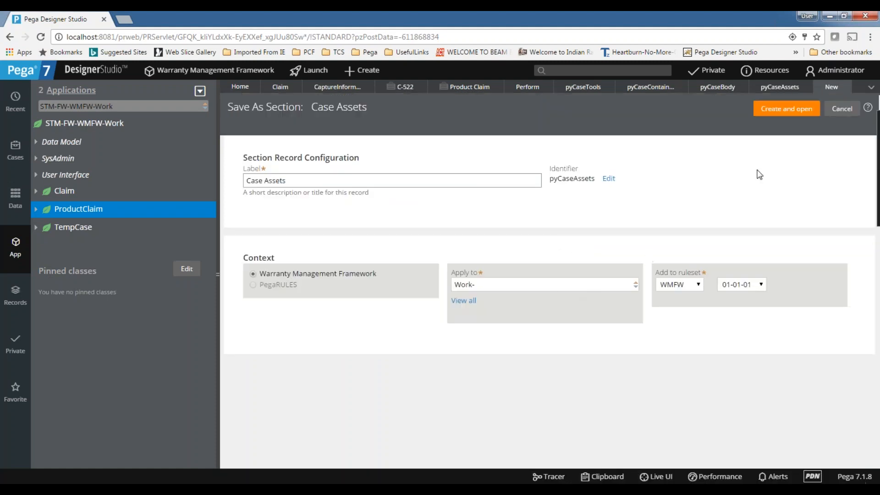
Set Apply to STM-FW-WMFW-Work and create and open the section copy.
left_click(573, 285)
key("BackSpace")
key("Down")
left_click(525, 313)
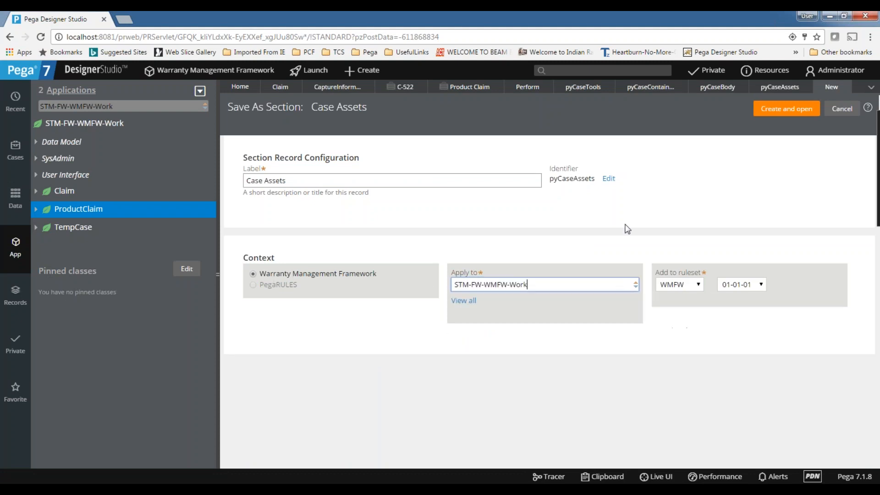
left_click(786, 109)
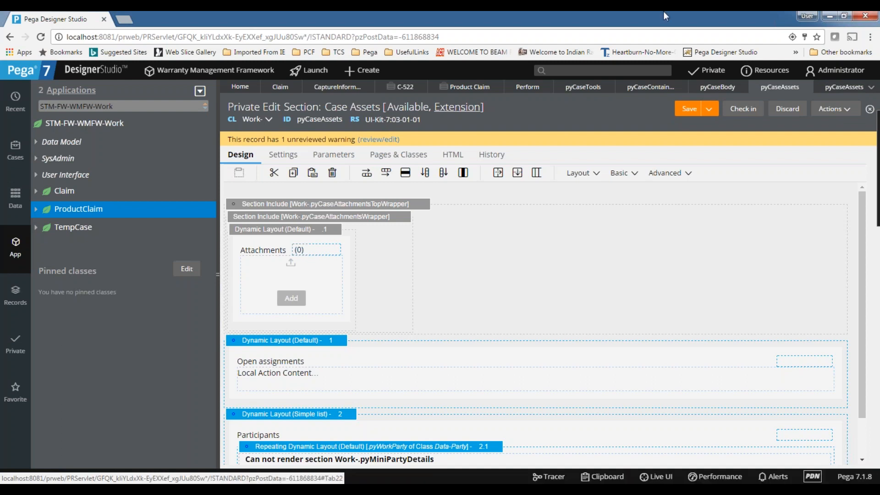
Close case C-522 and create a new Claim case, C-524.
left_click(415, 88)
left_click(422, 87)
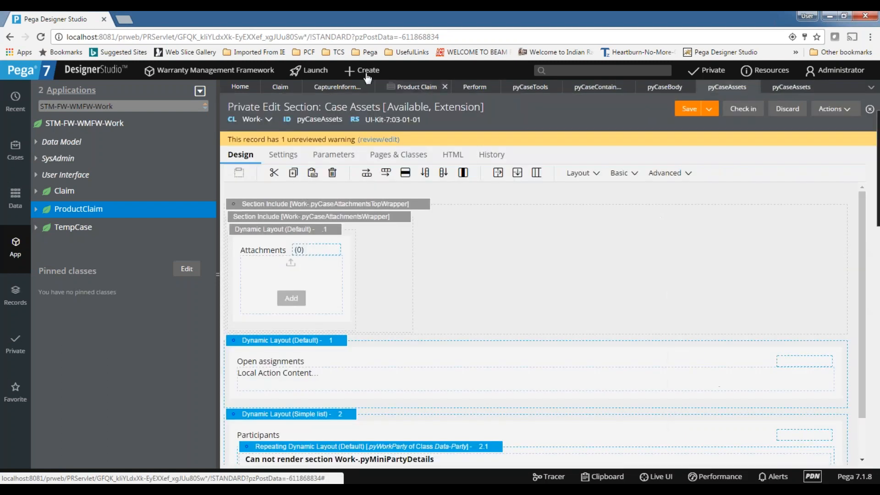
left_click(363, 74)
mouse_move(363, 84)
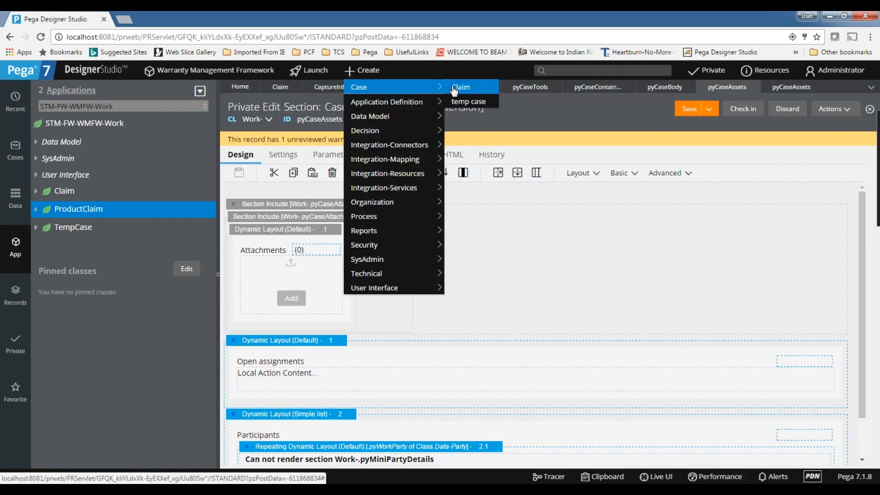
left_click(456, 87)
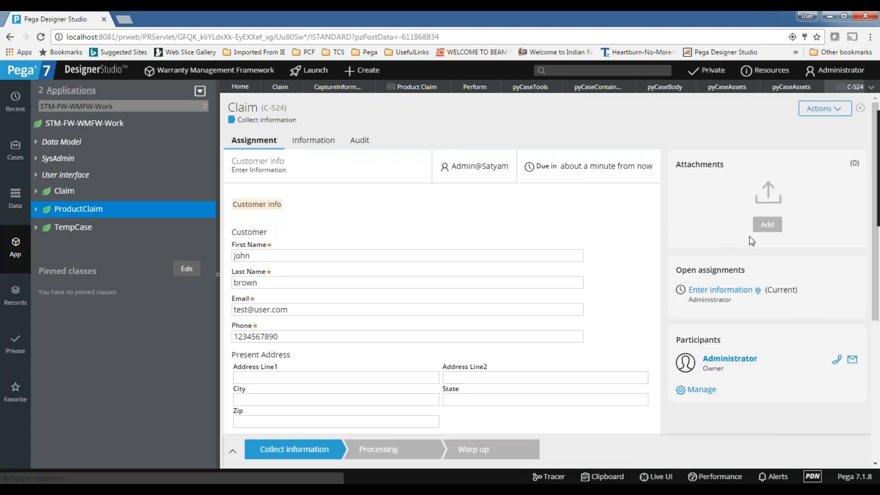
Review C-524's assignment form, then its Information and Audit tabs.
scroll(749, 241, "down", 1)
scroll(764, 335, "down", 2)
scroll(764, 334, "up", 2)
scroll(753, 305, "down", 2)
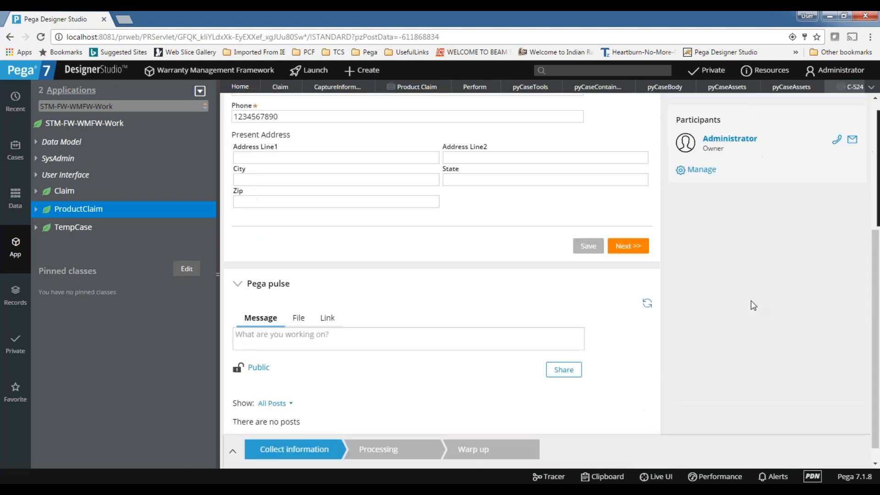
scroll(754, 306, "up", 5)
scroll(754, 305, "up", 1)
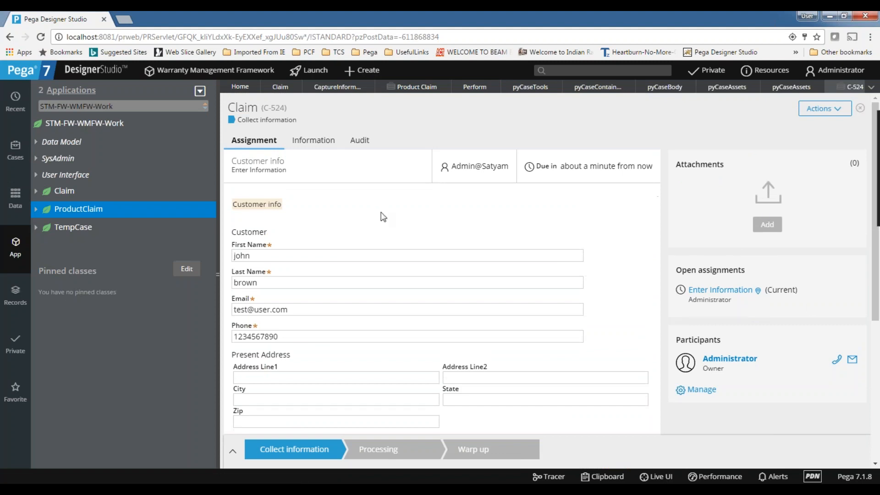
scroll(780, 211, "down", 3)
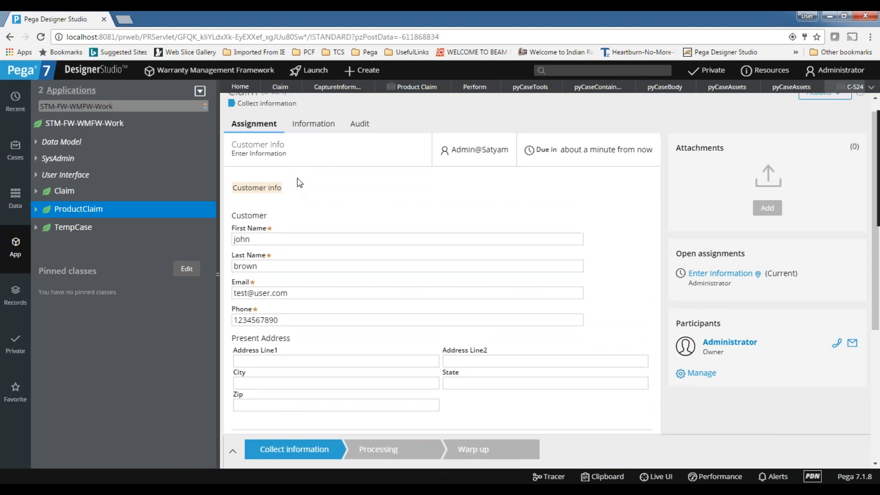
scroll(705, 157, "up", 3)
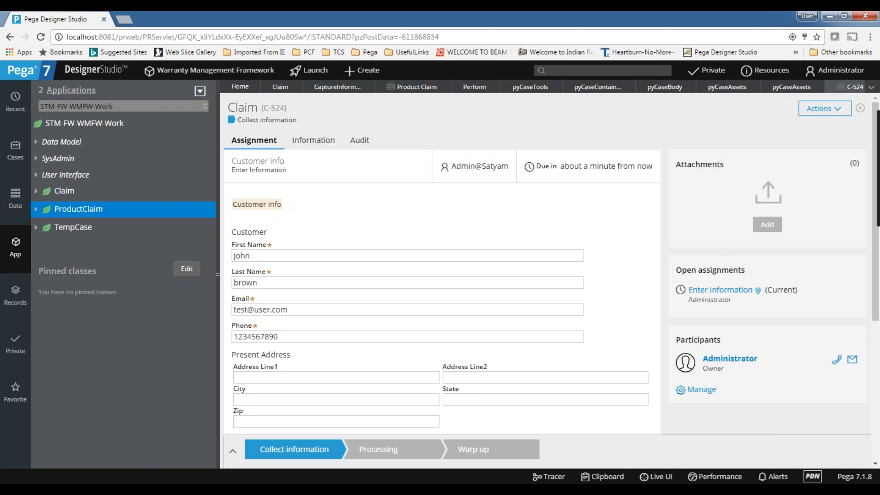
scroll(747, 328, "down", 5)
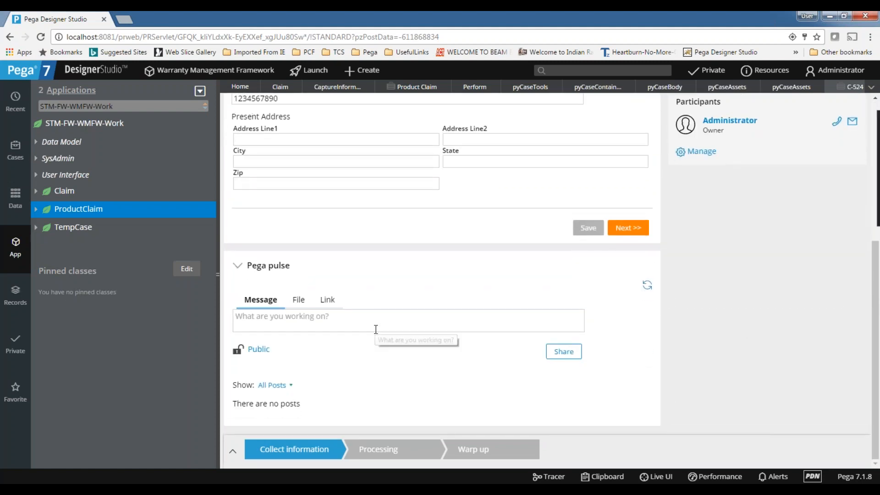
scroll(376, 329, "up", 5)
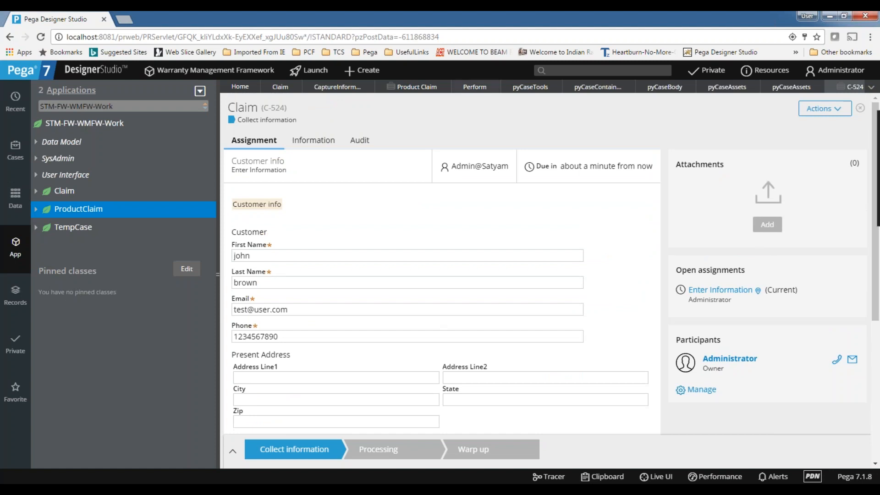
left_click(332, 142)
left_click(376, 143)
left_click(326, 141)
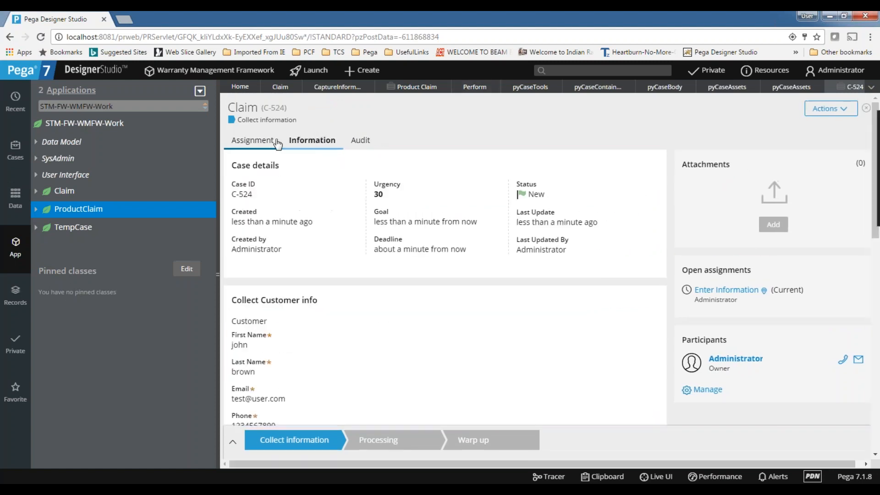
left_click(276, 144)
scroll(355, 203, "down", 2)
scroll(355, 203, "up", 2)
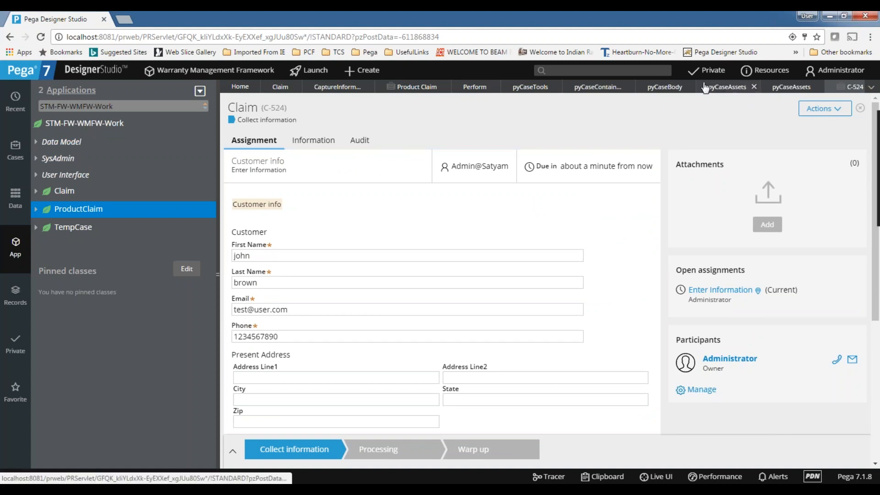
From the Case Body section, open the included pyCaseContent section.
left_click(660, 92)
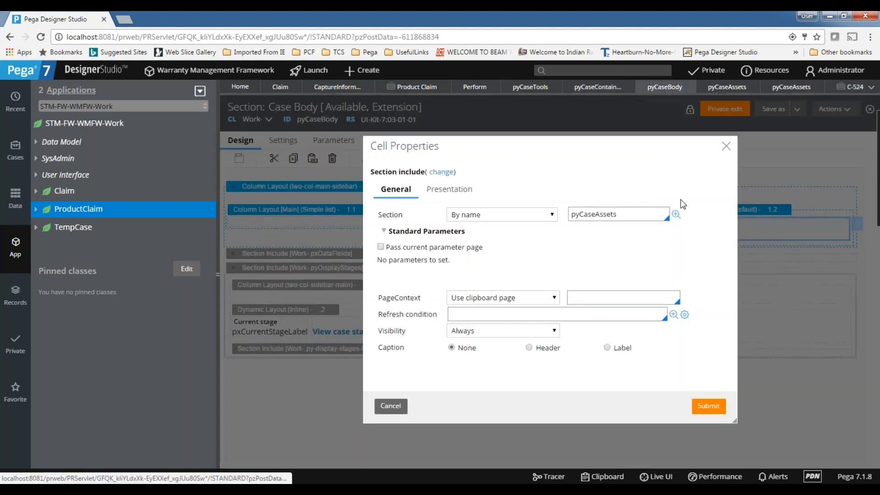
left_click(727, 146)
left_click(655, 225)
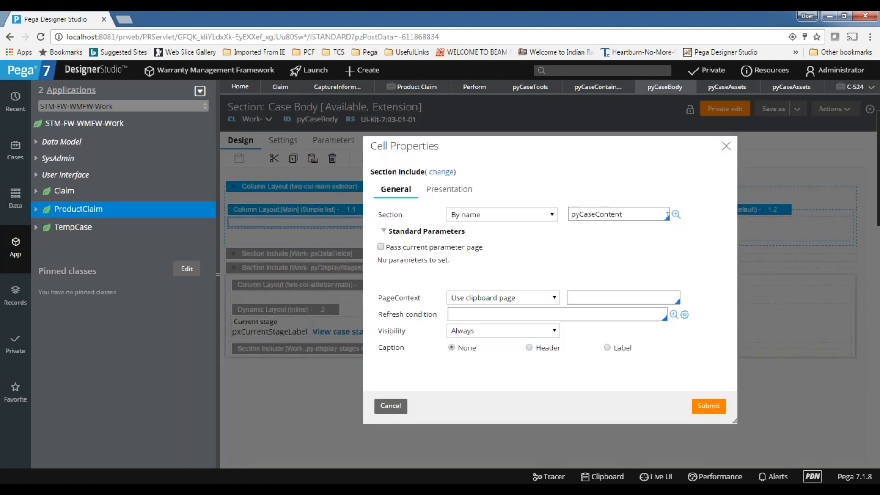
left_click(677, 215)
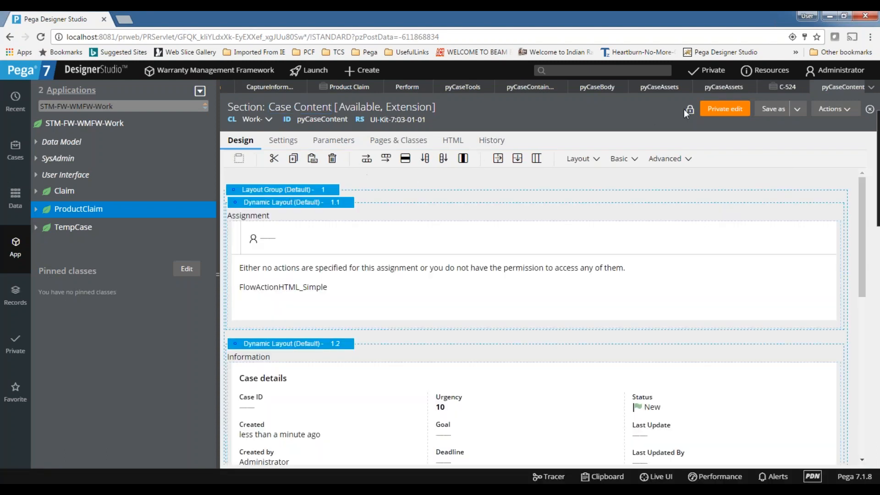
Start a private edit of pyCaseContent and look over its Audit layout.
left_click(727, 108)
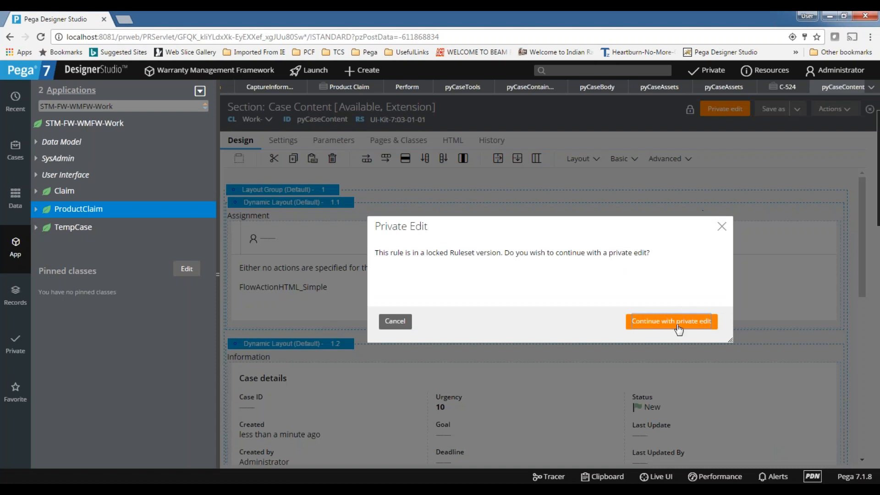
left_click(404, 321)
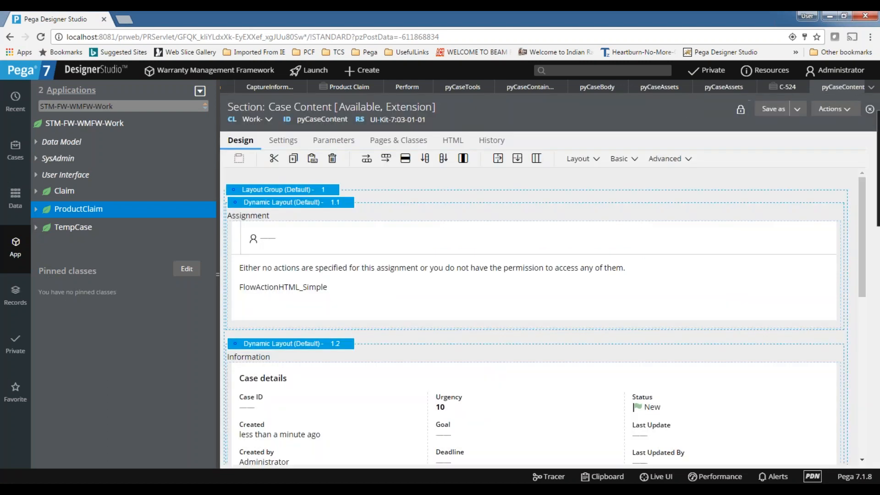
scroll(324, 340, "down", 3)
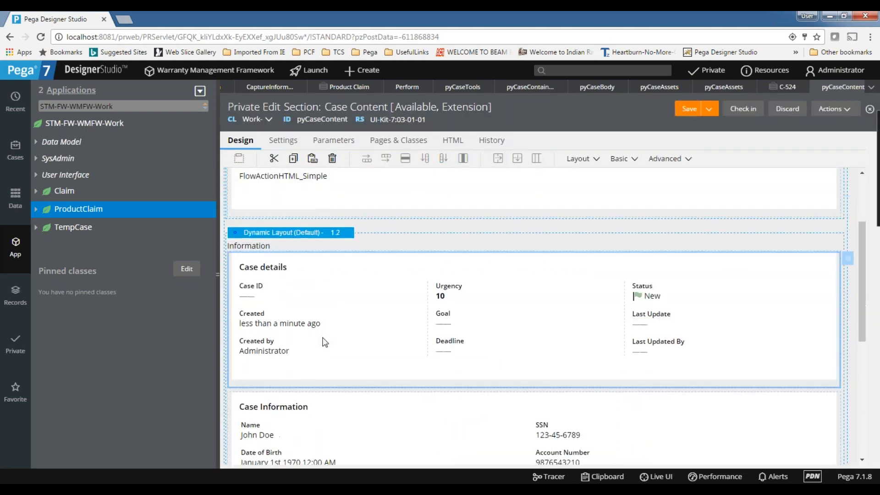
scroll(325, 341, "down", 5)
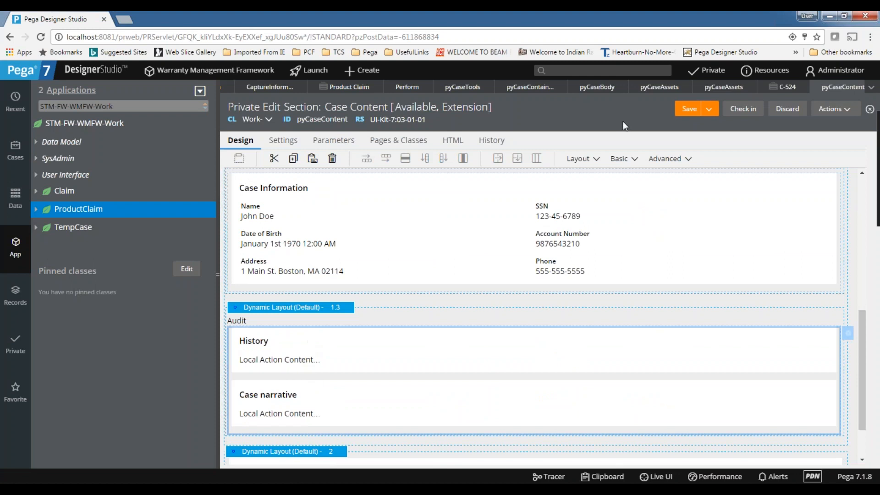
left_click(787, 87)
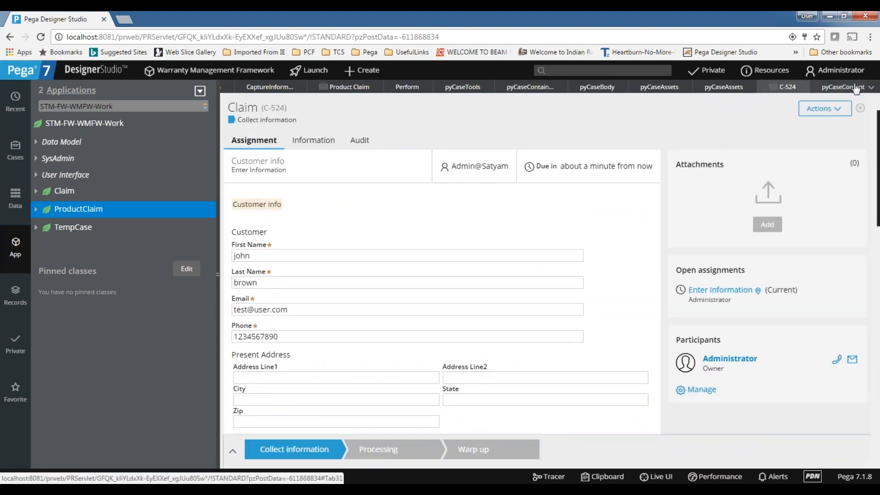
left_click(832, 90)
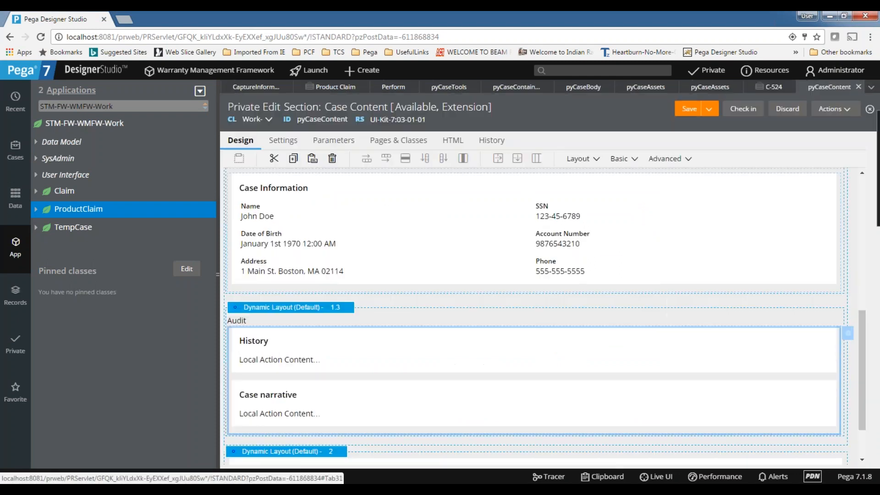
Add a new Dynamic Layout inside the Audit layout.
left_click(581, 159)
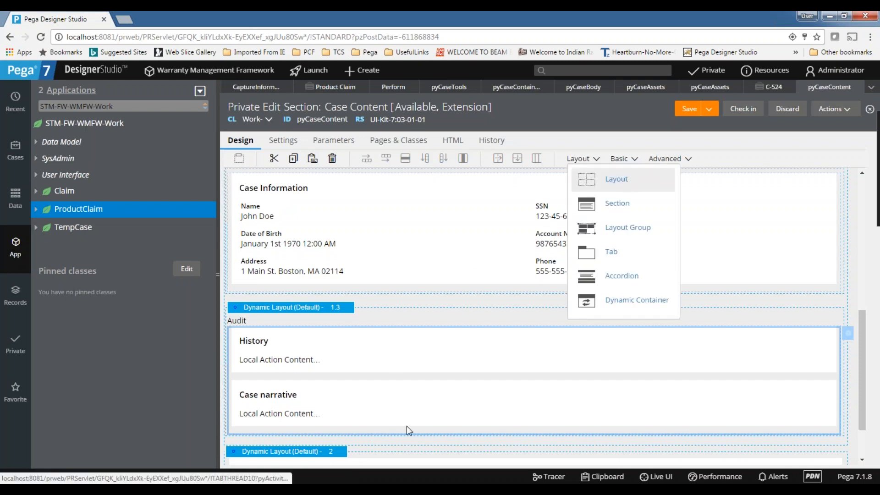
left_click_drag(276, 439, 425, 418)
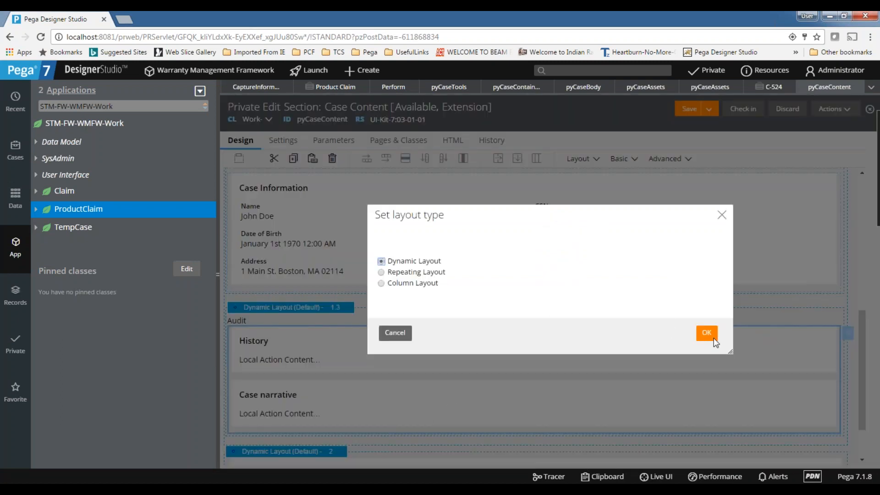
left_click(709, 333)
scroll(413, 362, "down", 1)
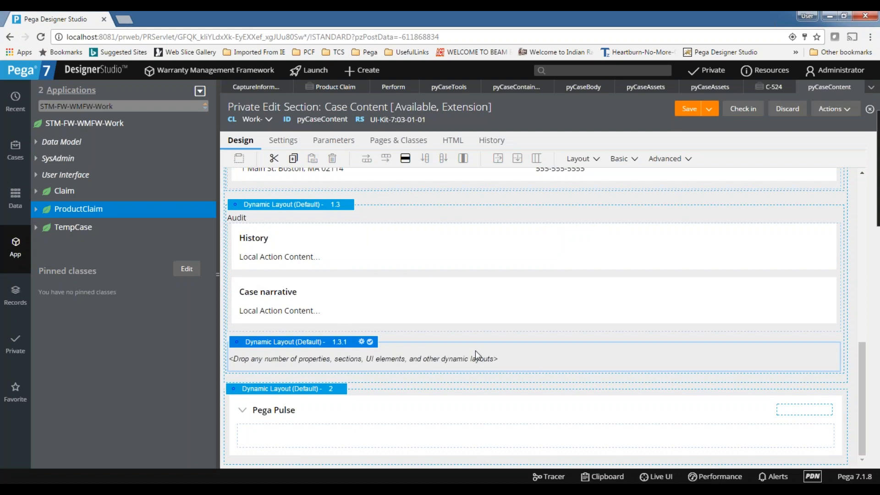
Set the new layout's header Title to 'My casereq'.
left_click(361, 342)
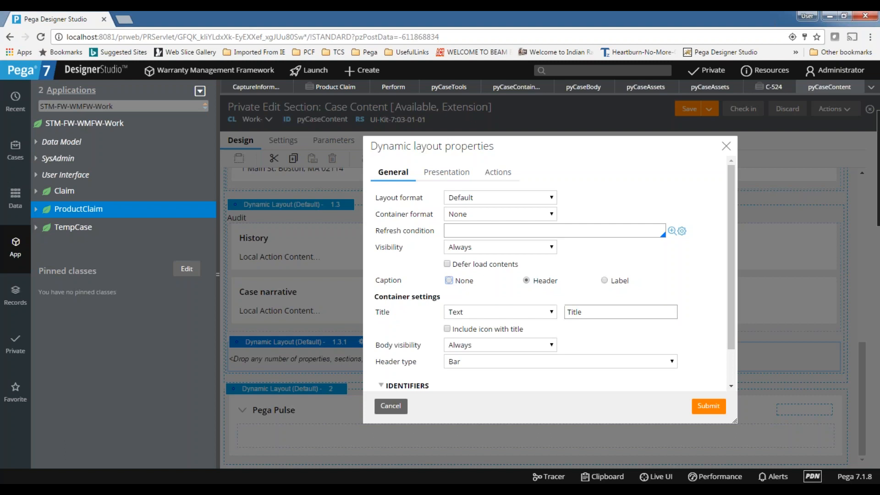
left_click(618, 311)
key("ctrl+a")
type("M")
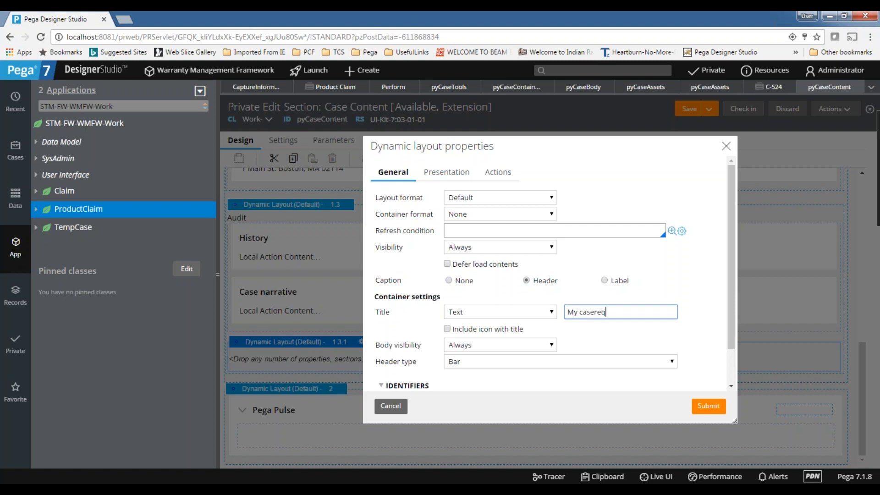
left_click(708, 406)
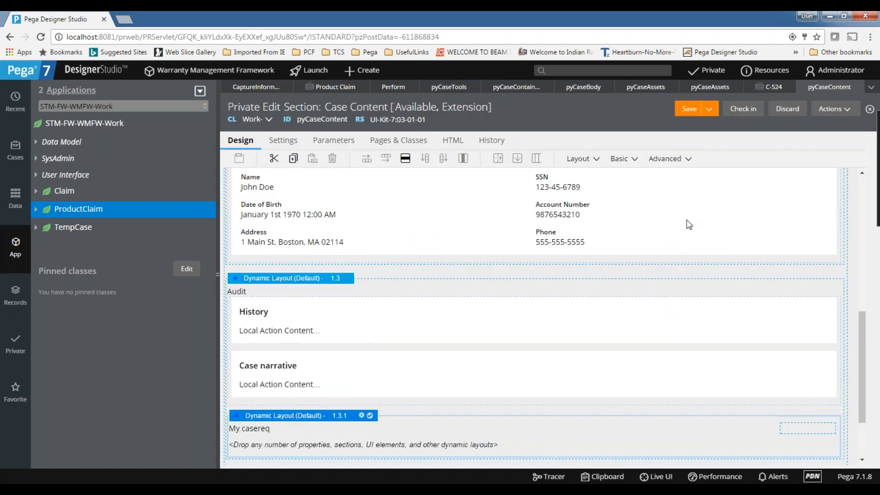
Save the Case Content changes and close claim C-524.
left_click(689, 110)
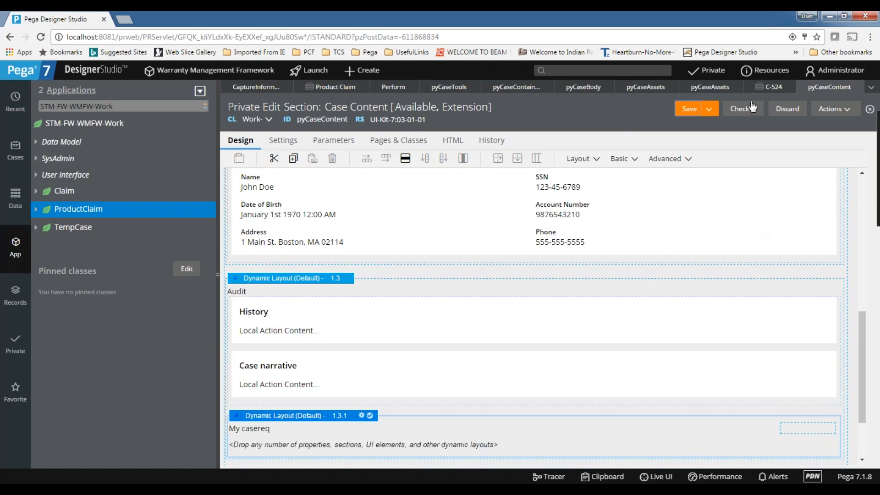
left_click(784, 87)
left_click(790, 87)
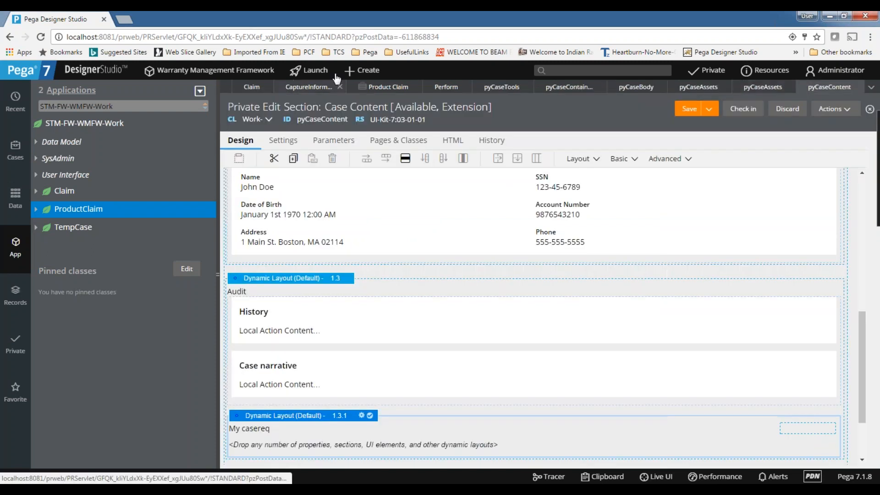
Create a new Claim case, C-525, then return to the pyCaseBody section.
left_click(362, 70)
mouse_move(363, 87)
left_click(460, 87)
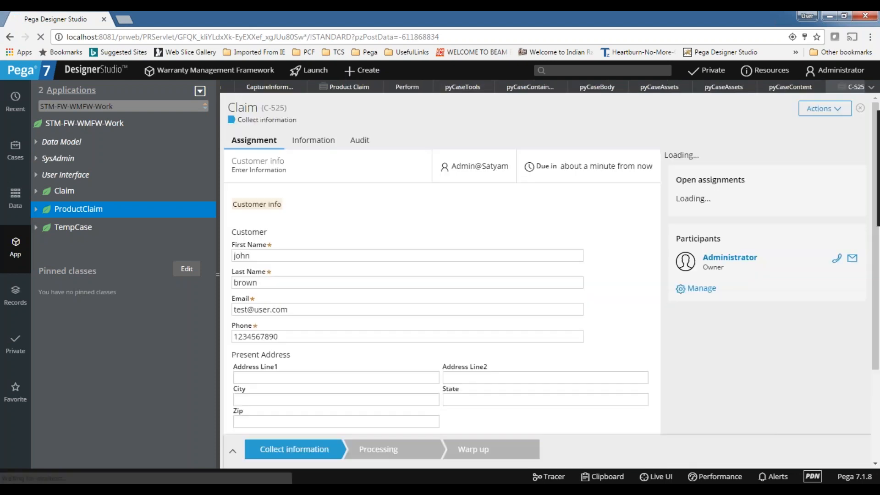
scroll(390, 176, "down", 4)
scroll(391, 178, "up", 4)
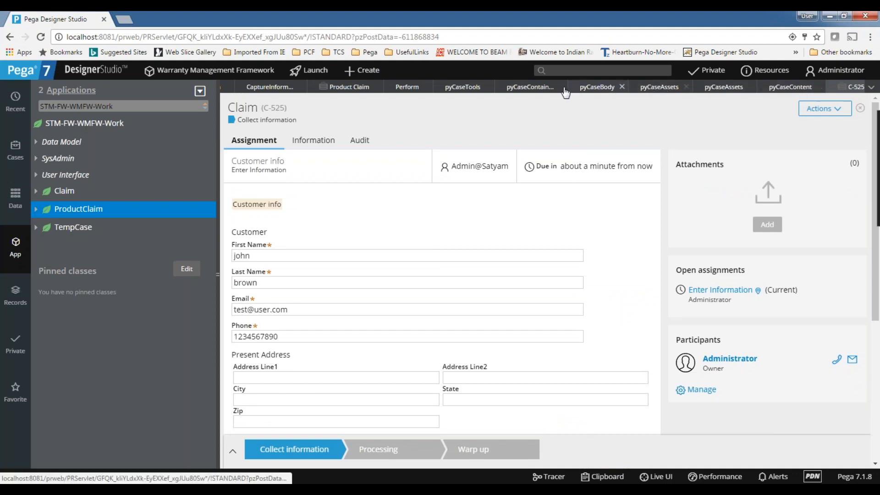
left_click(596, 89)
left_click(727, 145)
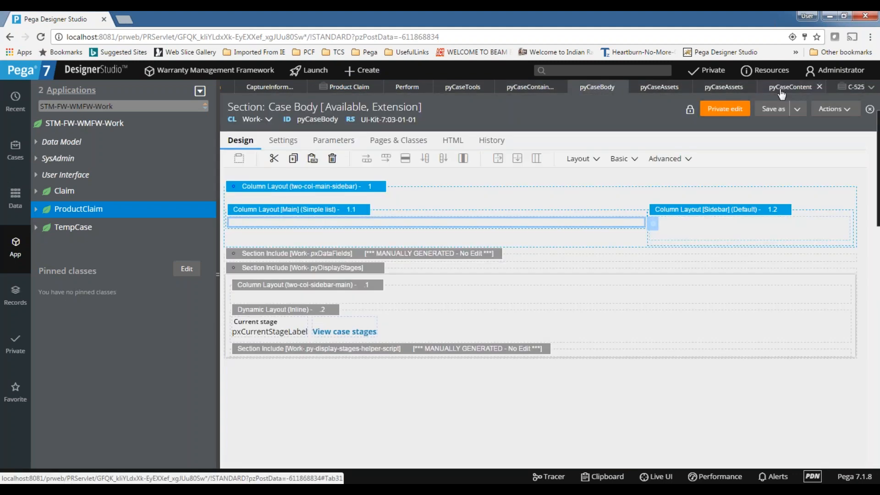
Drag Dynamic Layout 1.3.1 (My casereq) out of Audit to sit above Pega Pulse.
left_click(784, 88)
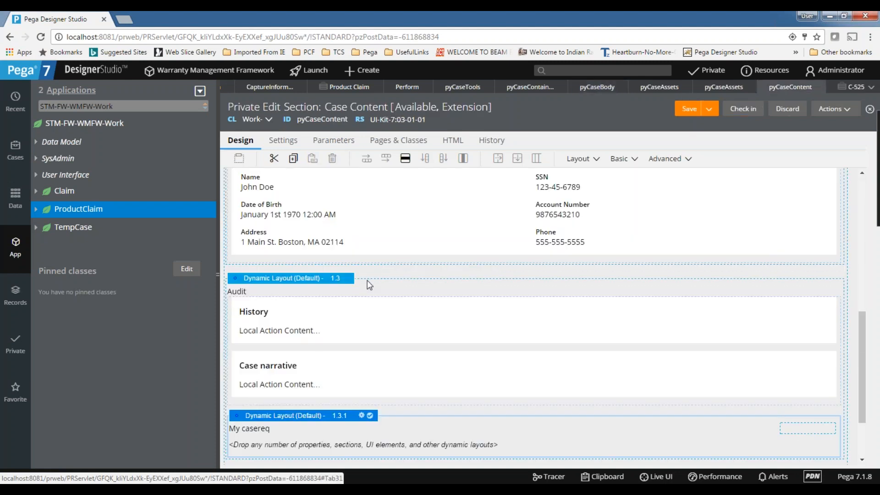
scroll(370, 285, "down", 2)
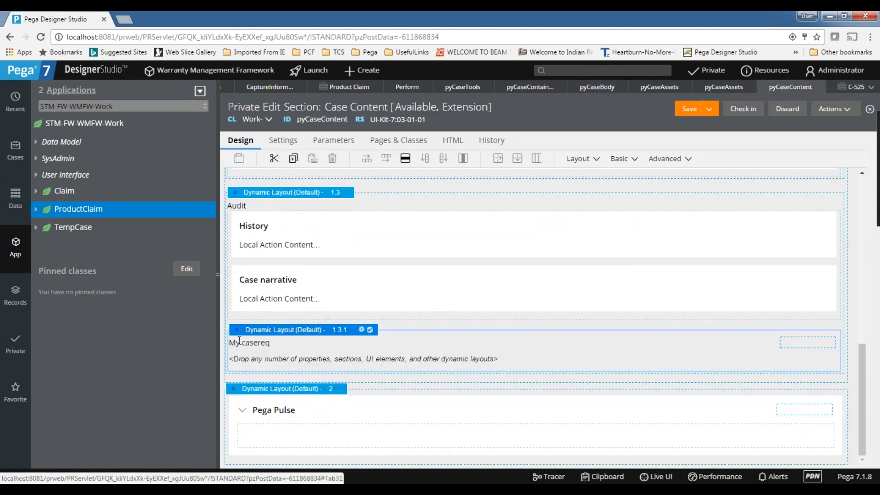
scroll(294, 277, "up", 6)
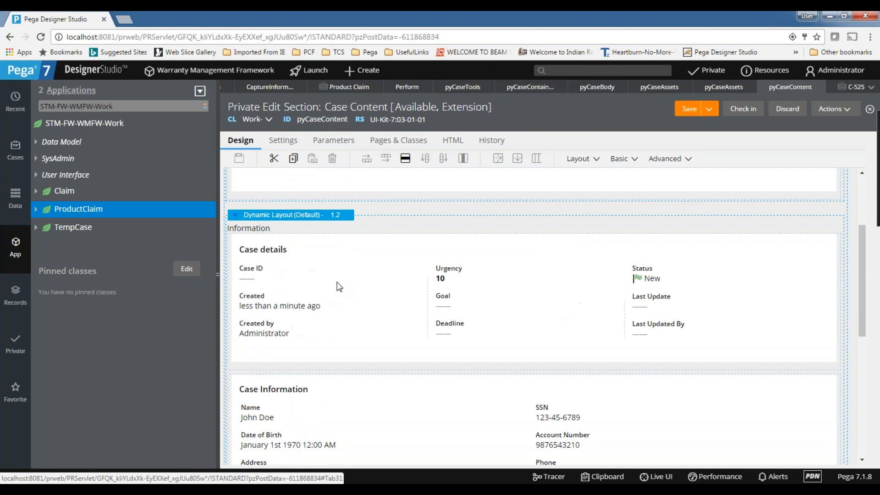
scroll(337, 284, "up", 3)
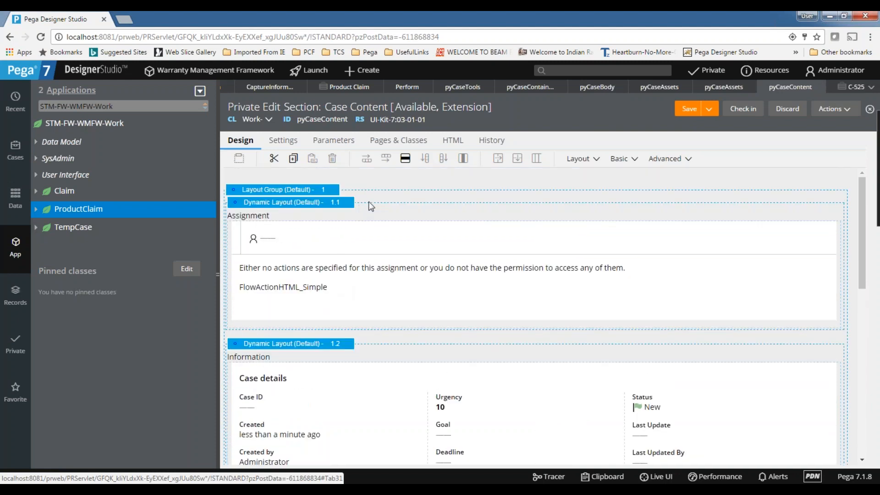
left_click(390, 227)
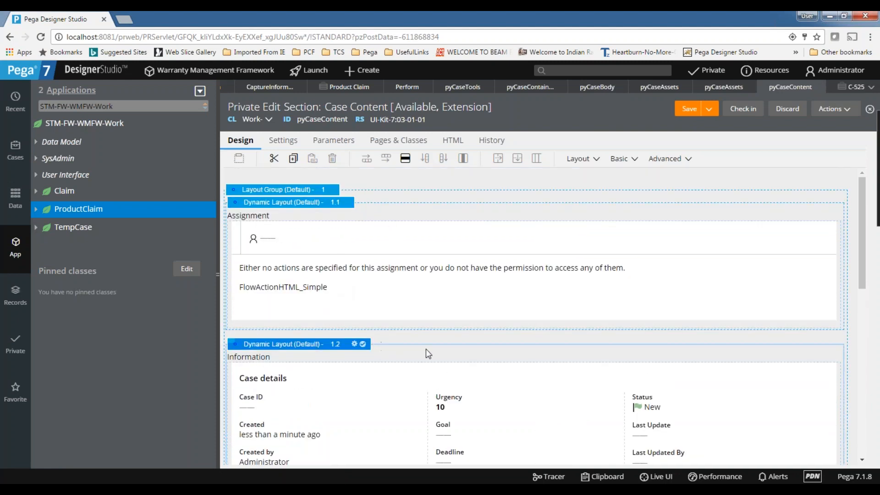
scroll(425, 348, "down", 6)
scroll(340, 348, "down", 2)
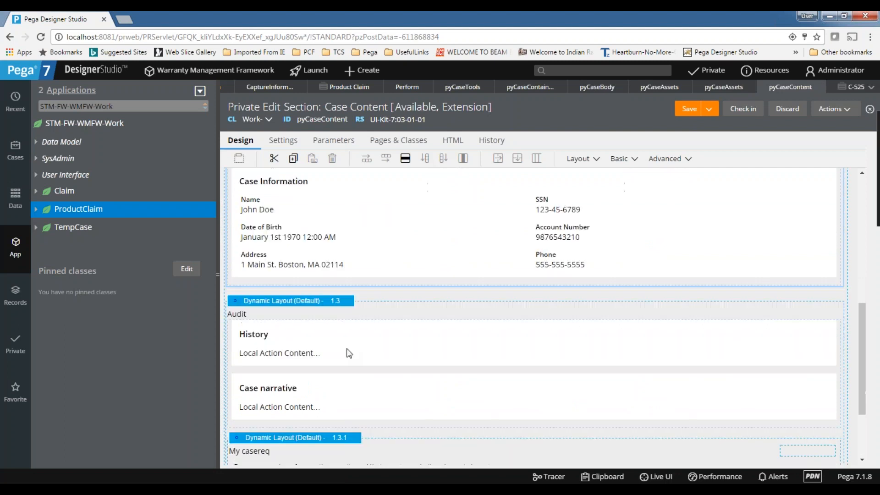
left_click(405, 251)
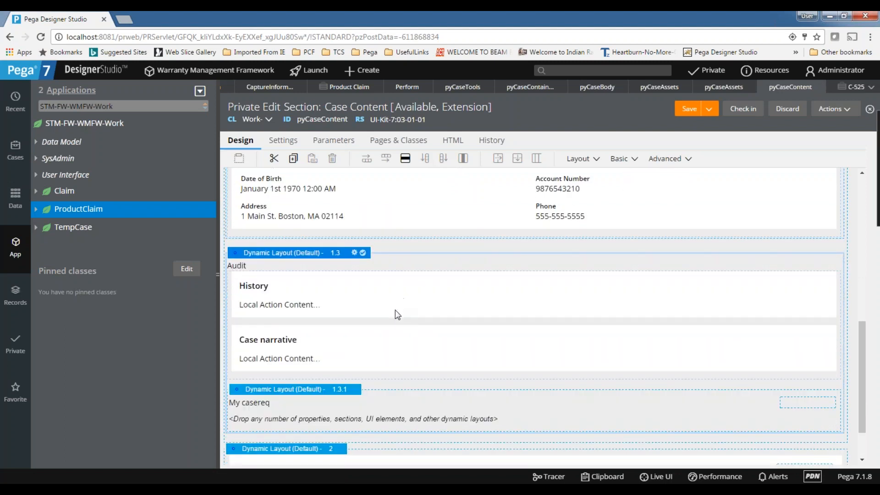
scroll(395, 310, "down", 1)
left_click_drag(234, 348, 243, 402)
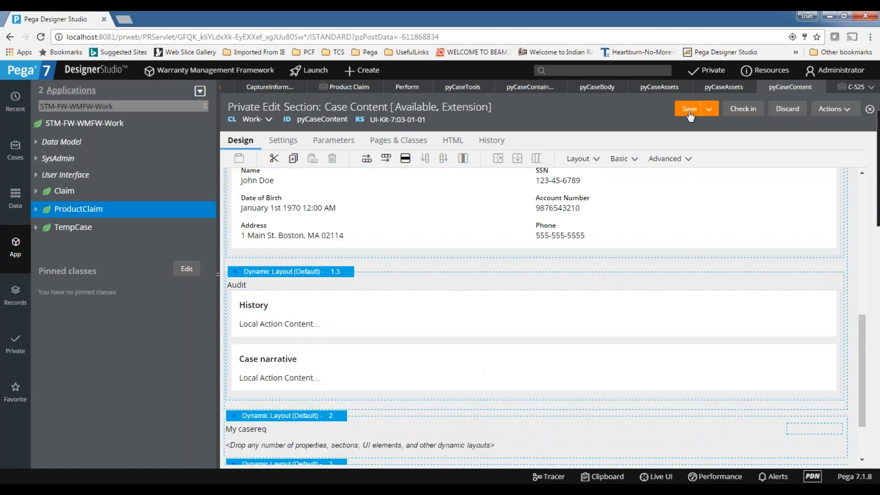
Refresh claim C-525 with Actions > Refresh.
left_click(848, 88)
left_click(852, 112)
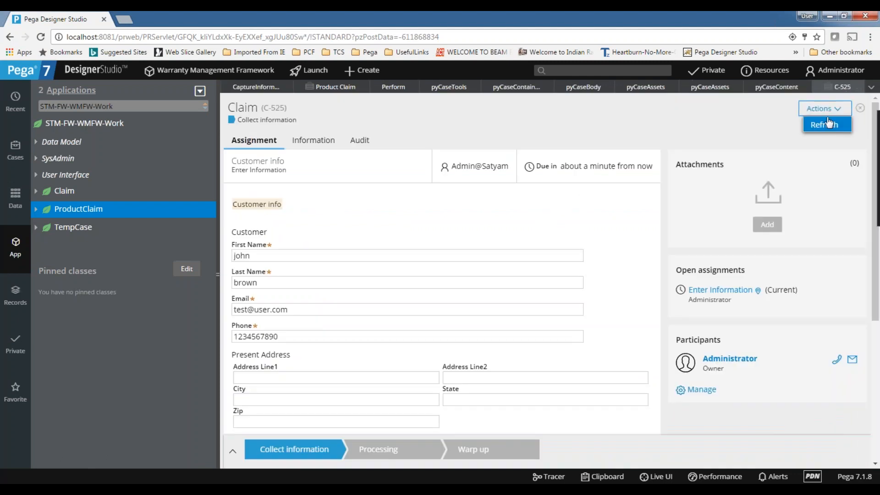
left_click(828, 124)
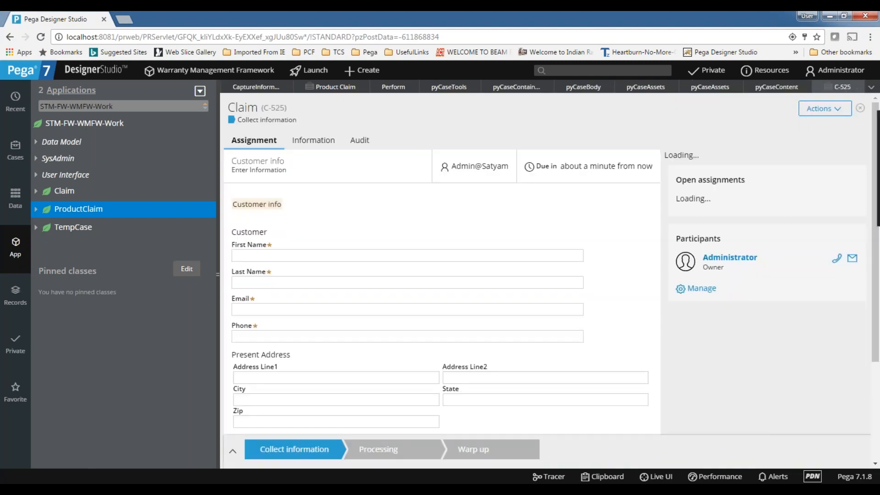
Check C-525's Audit tab, where My casereq now appears above Pega pulse.
left_click(358, 140)
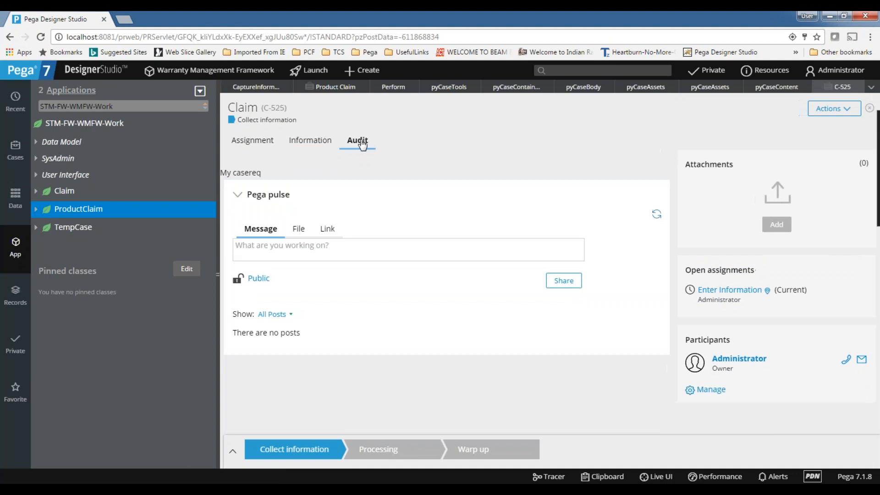
left_click(309, 140)
left_click(358, 141)
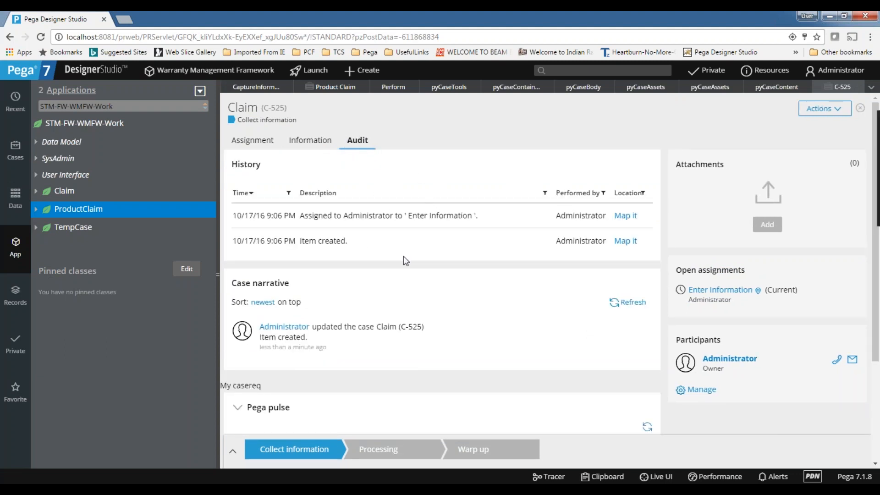
scroll(404, 256, "down", 3)
scroll(296, 355, "up", 3)
scroll(329, 258, "down", 4)
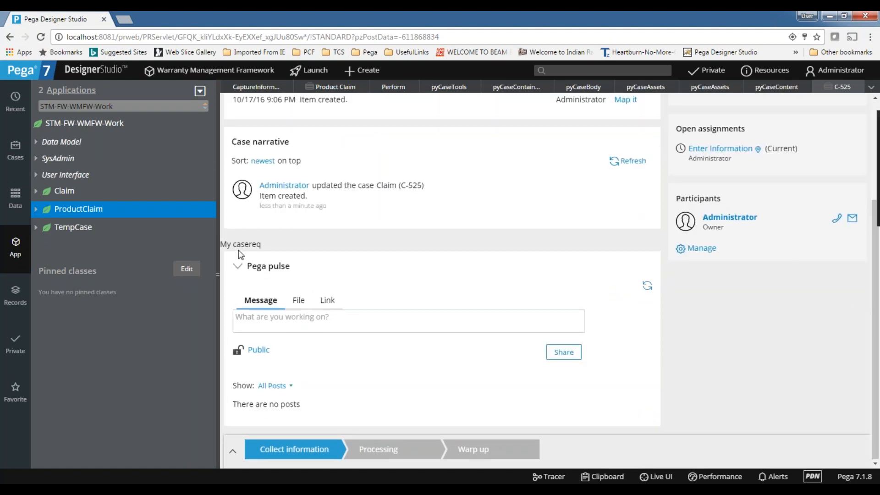
scroll(238, 249, "up", 3)
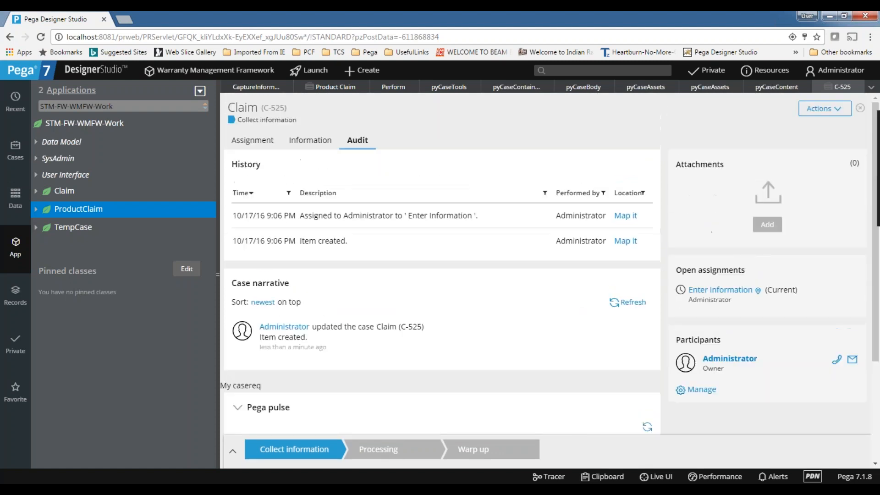
Close C-525 and give the My casereq layout Default layout and container formats.
left_click(858, 88)
scroll(471, 254, "down", 1)
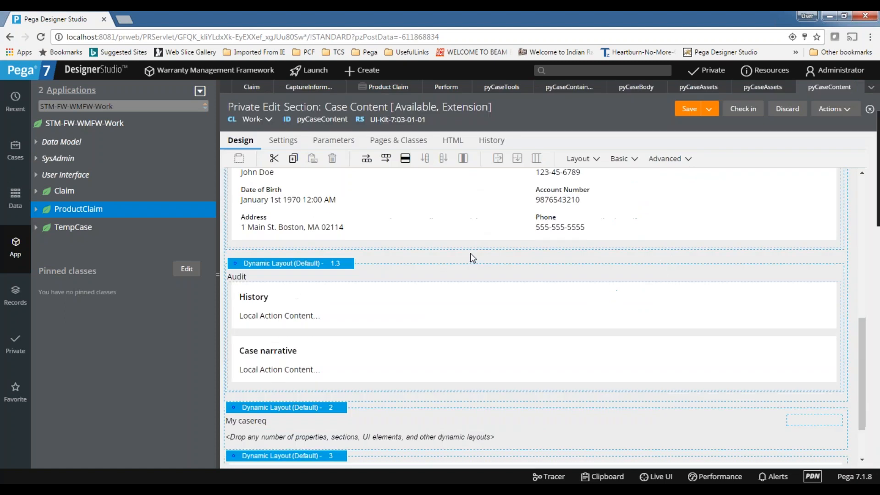
scroll(470, 253, "down", 1)
left_click(343, 349)
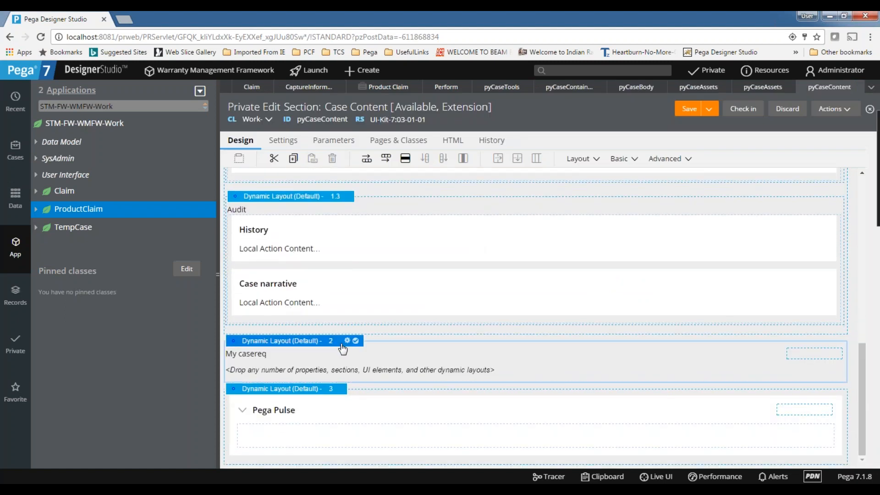
left_click(347, 340)
left_click(472, 198)
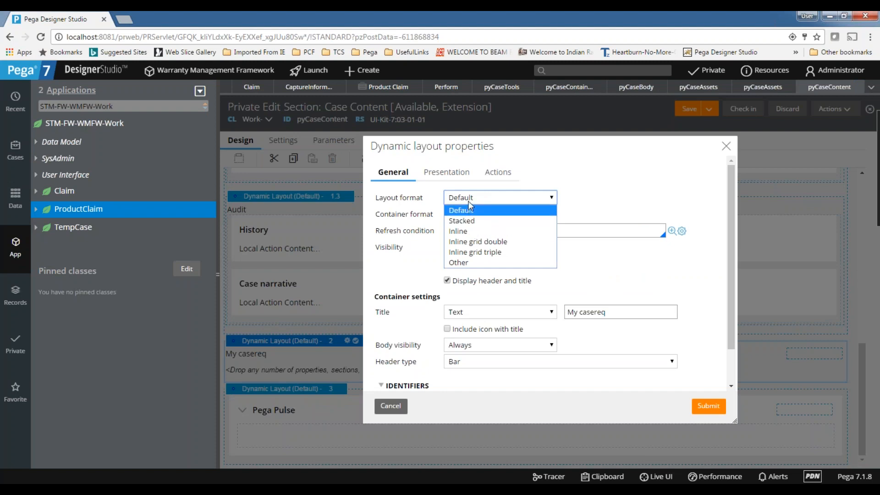
left_click(470, 210)
left_click(514, 214)
left_click(484, 235)
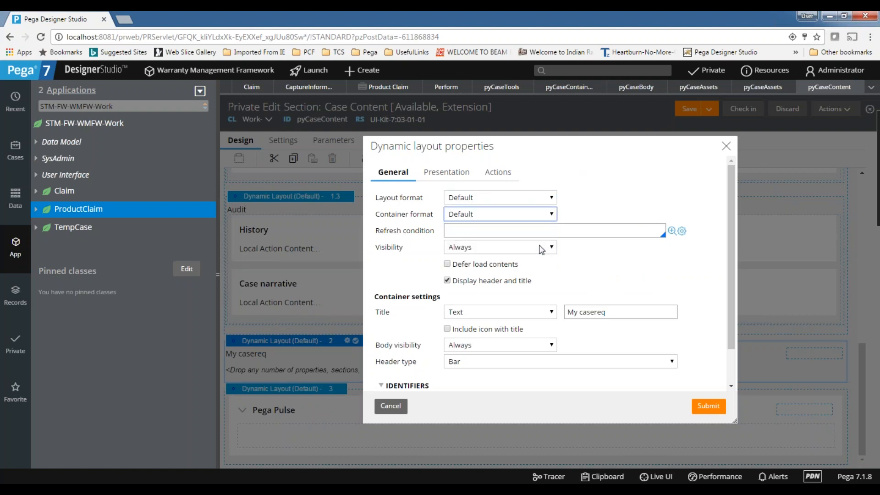
left_click(708, 406)
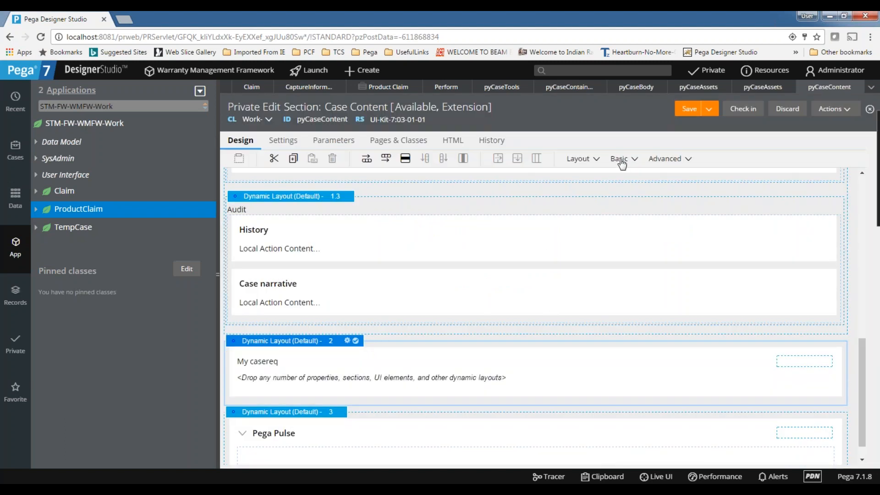
Place a Text Input and a Label in Dynamic Layout 2 (My casereq) and save pyCaseContent.
left_click(622, 164)
left_click_drag(669, 229, 481, 383)
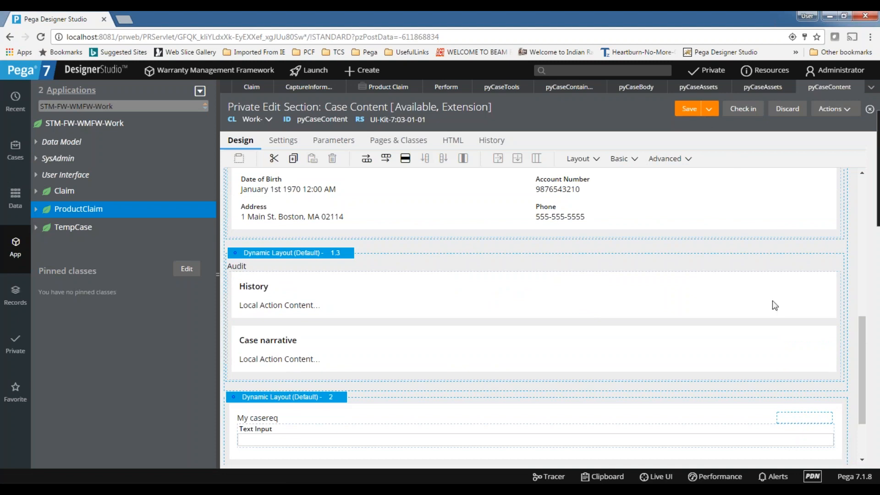
left_click(623, 161)
left_click_drag(647, 179, 494, 422)
left_click(696, 108)
scroll(515, 234, "down", 3)
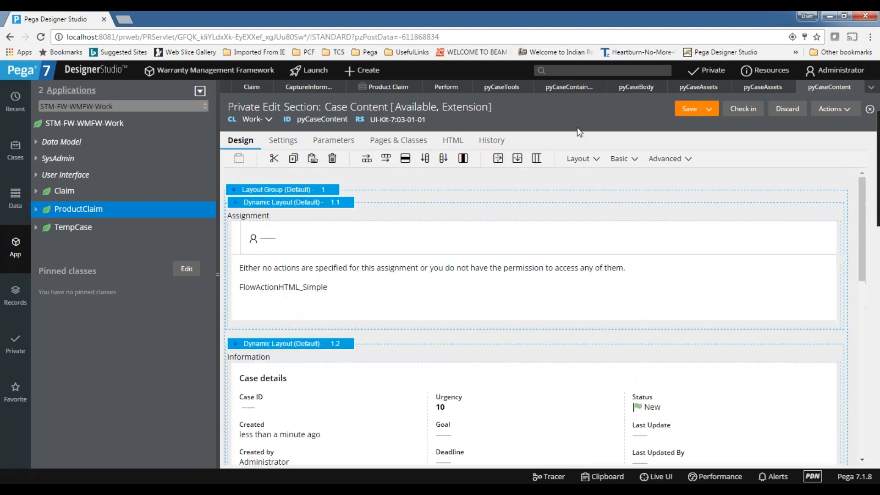
Create Claim case C-526 and find My casereq with its sample text and Text Input.
left_click(377, 74)
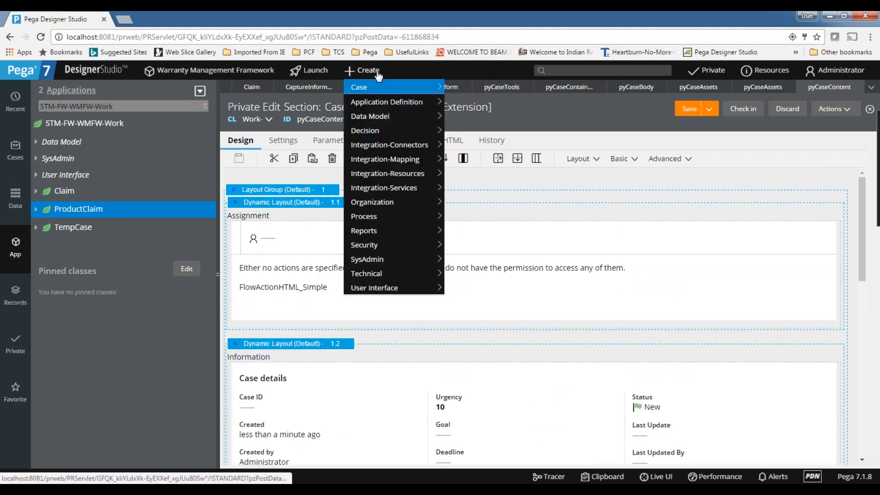
left_click(460, 87)
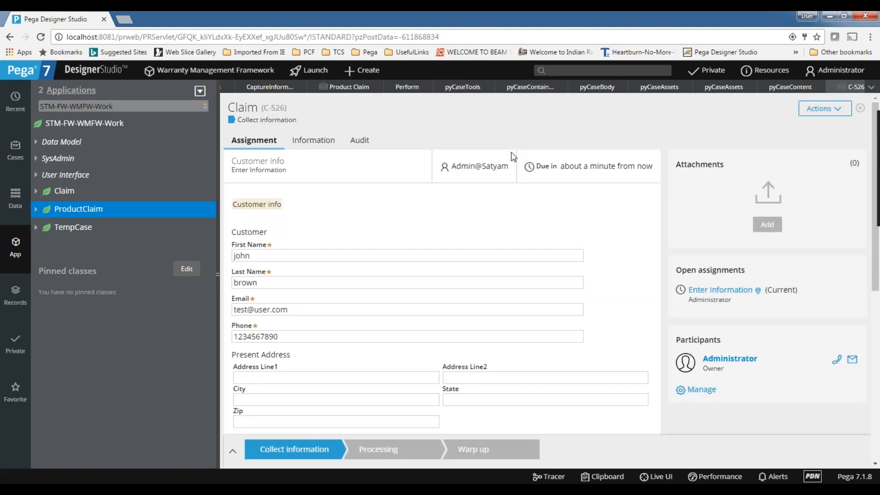
scroll(513, 156, "down", 6)
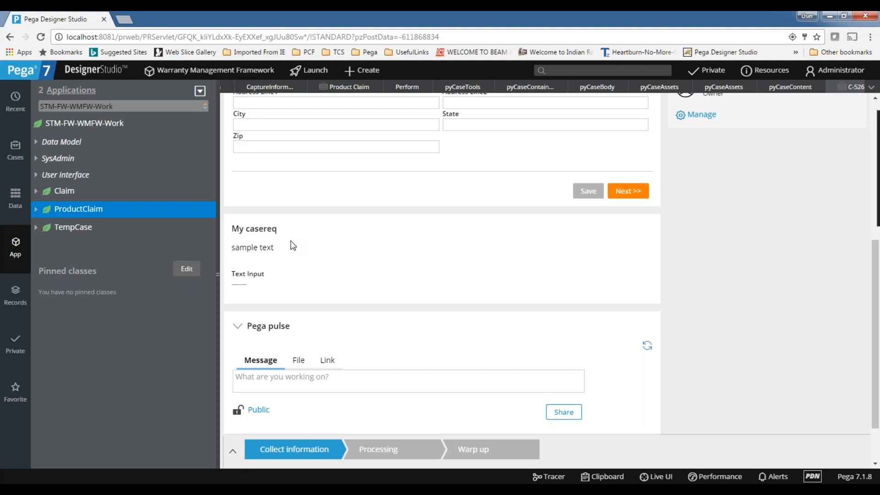
scroll(294, 243, "up", 6)
scroll(361, 317, "down", 4)
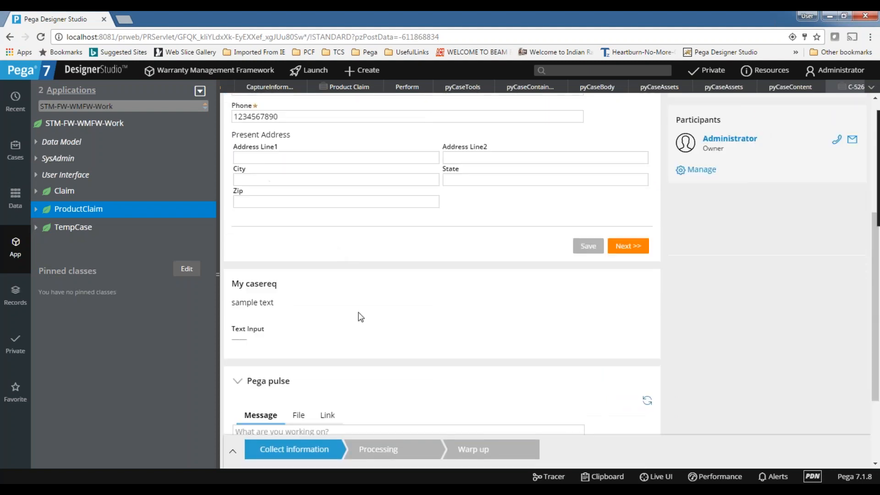
scroll(356, 328, "down", 2)
scroll(355, 328, "up", 8)
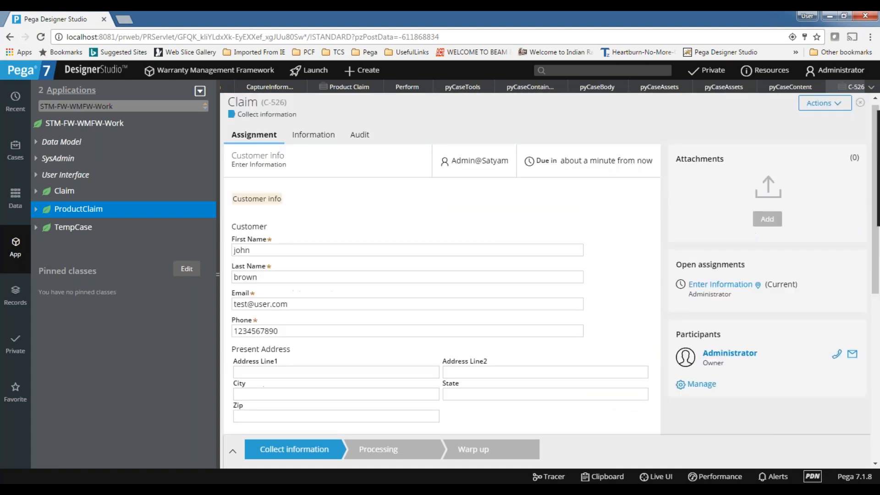
Drag Dynamic Layout 2 into the Audit layout below Case narrative and save pyCaseContent.
left_click(790, 90)
scroll(328, 280, "up", 4)
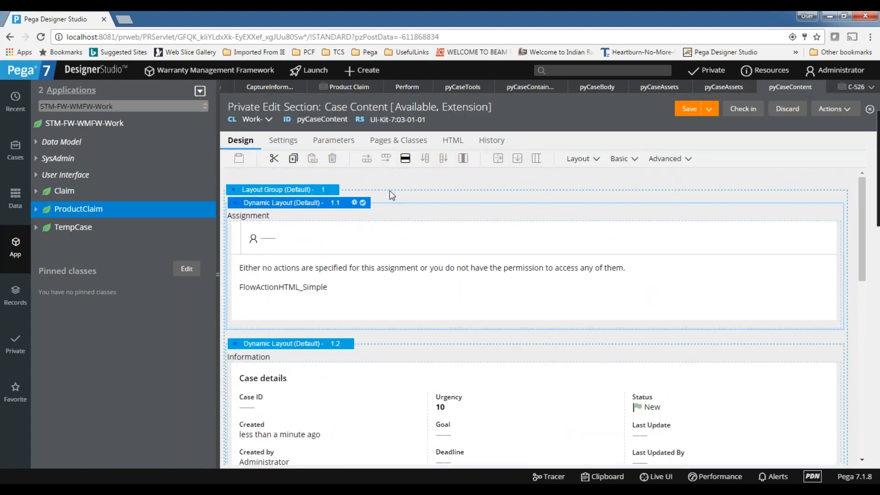
scroll(390, 192, "down", 4)
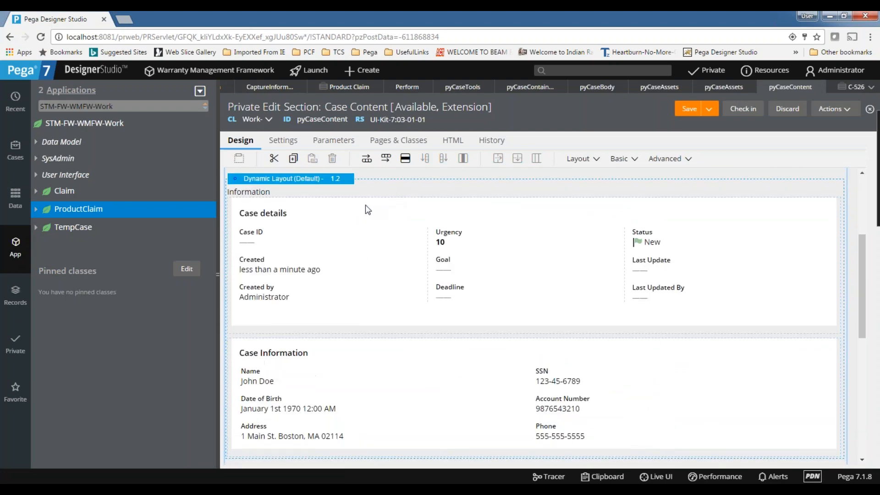
scroll(368, 210, "up", 4)
scroll(368, 209, "down", 5)
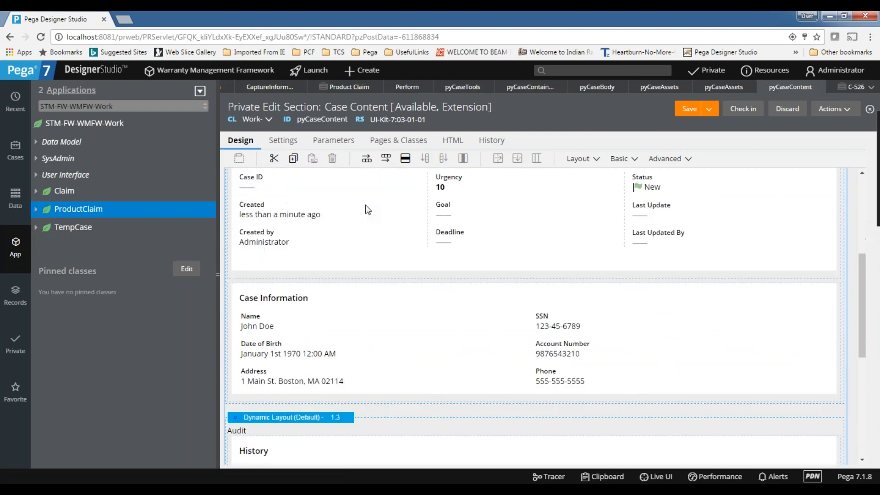
scroll(368, 209, "down", 6)
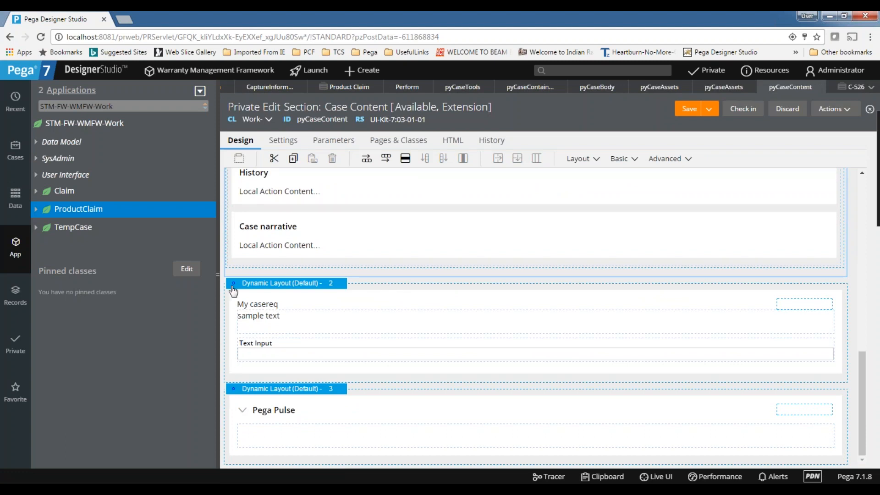
left_click_drag(234, 283, 294, 291)
scroll(349, 321, "down", 2)
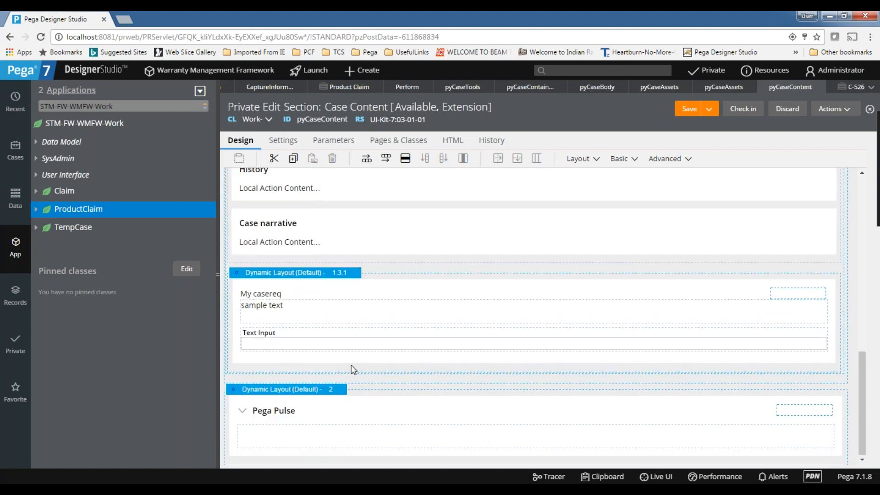
left_click(691, 111)
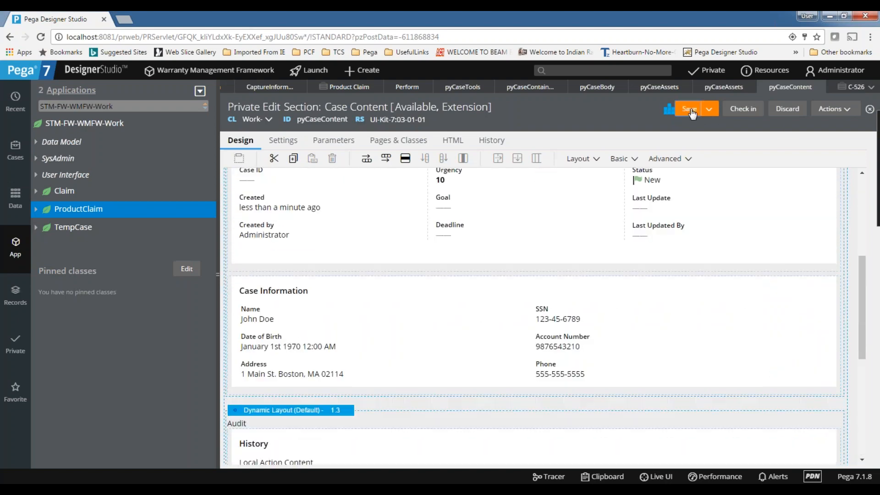
left_click(846, 88)
left_click(824, 103)
left_click(819, 118)
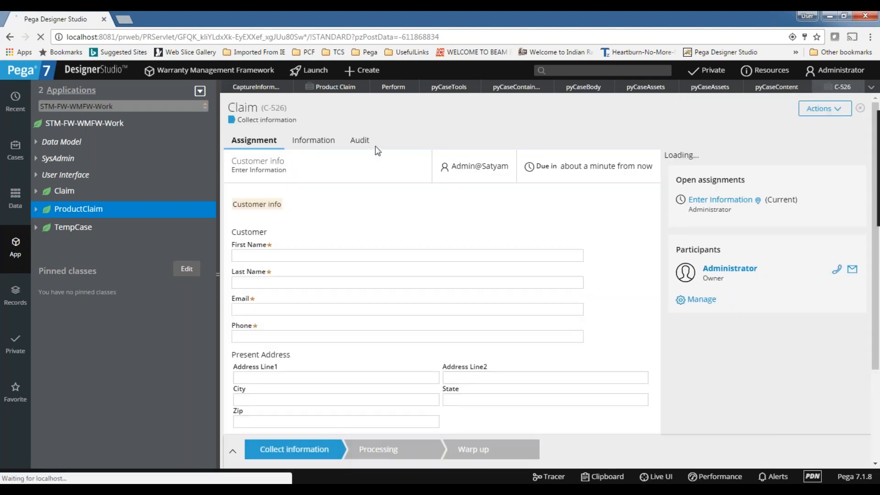
scroll(379, 157, "down", 5)
scroll(380, 157, "up", 5)
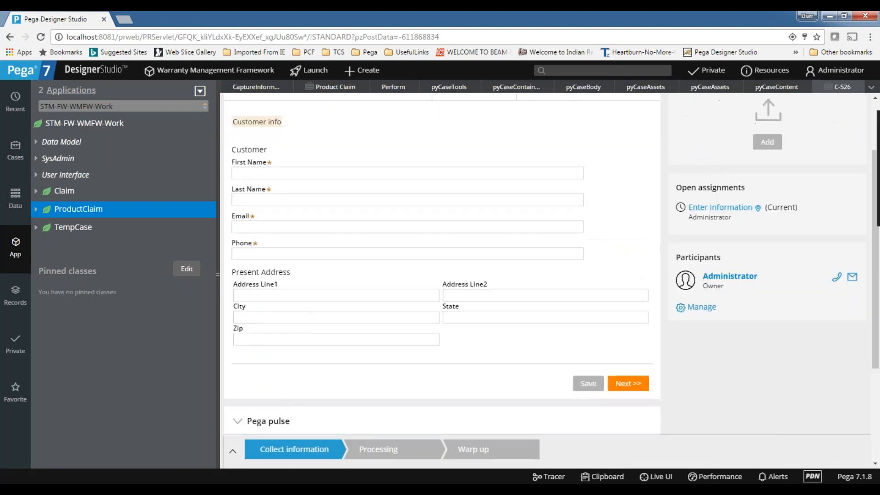
left_click(366, 142)
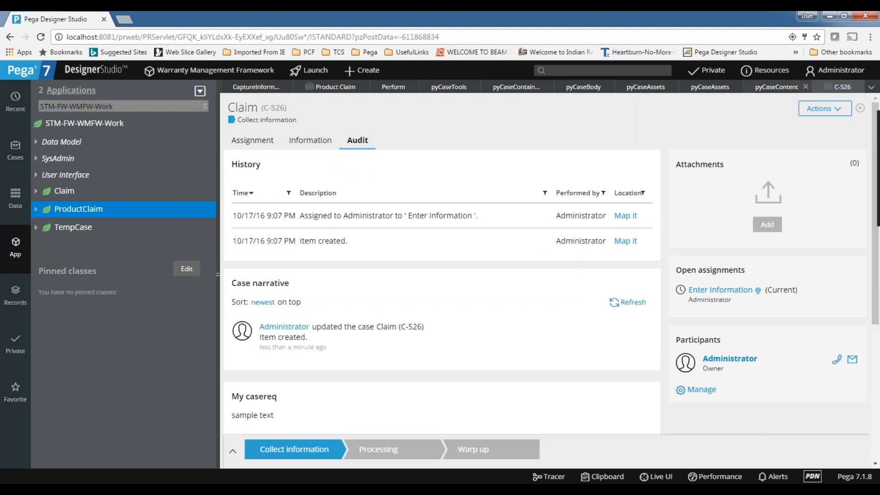
left_click(759, 87)
scroll(335, 265, "down", 5)
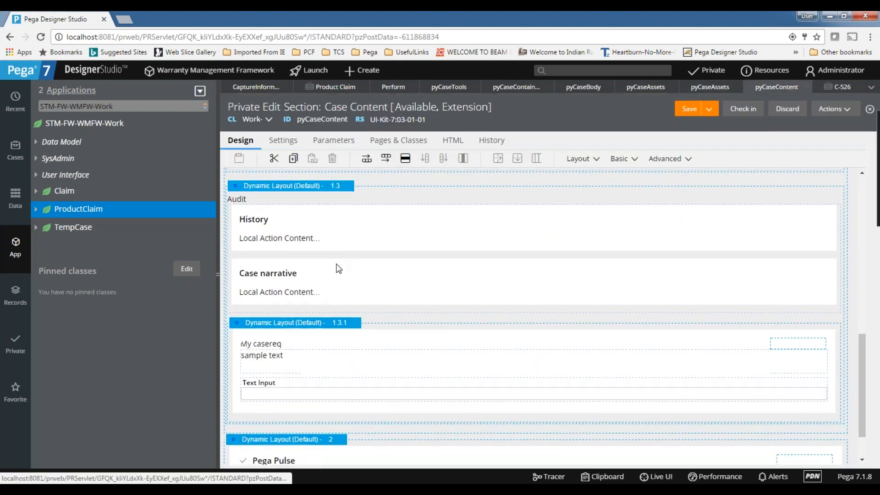
Move the My casereq layout out of Audit to sit above Dynamic Layout 2.
scroll(339, 268, "down", 1)
left_click_drag(239, 307, 243, 387)
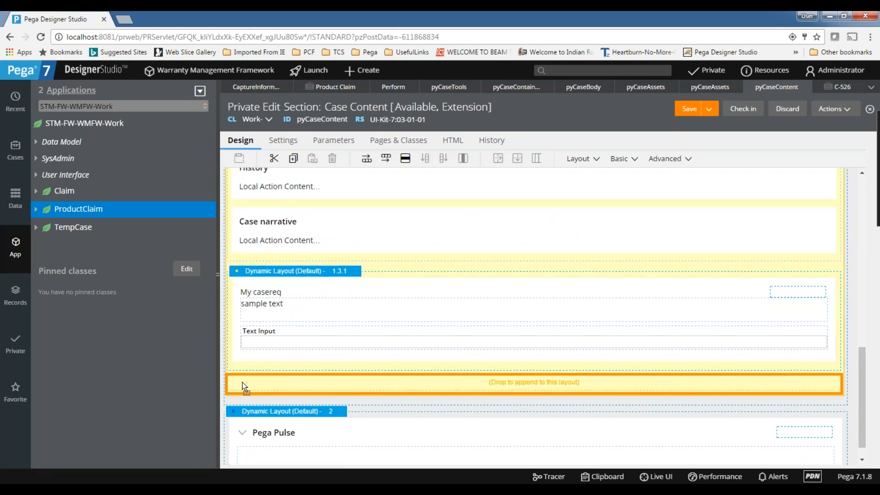
left_click_drag(414, 396, 807, 378)
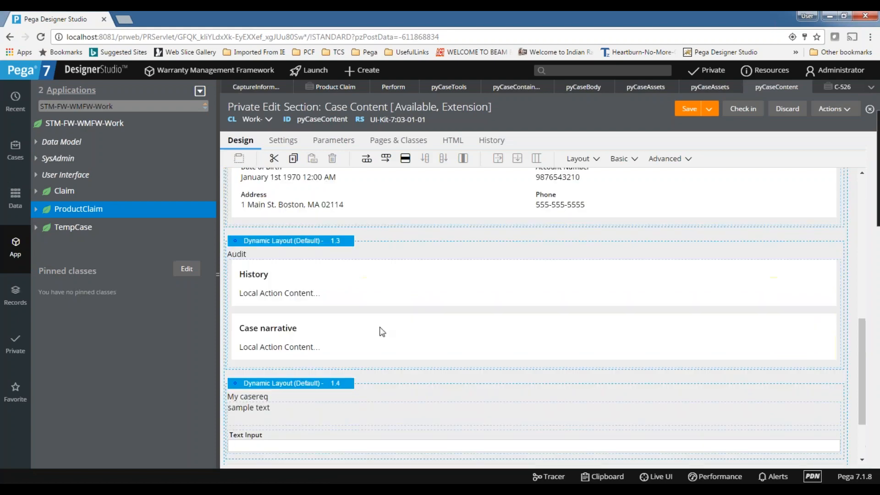
left_click(403, 235)
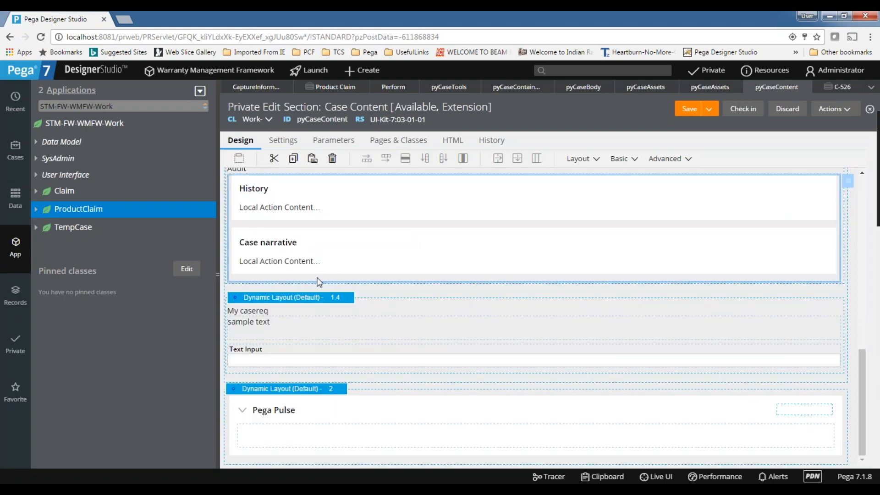
Submit the My casereq layout's properties so it becomes entry 1.4 titled My casereq.
scroll(414, 251, "up", 3)
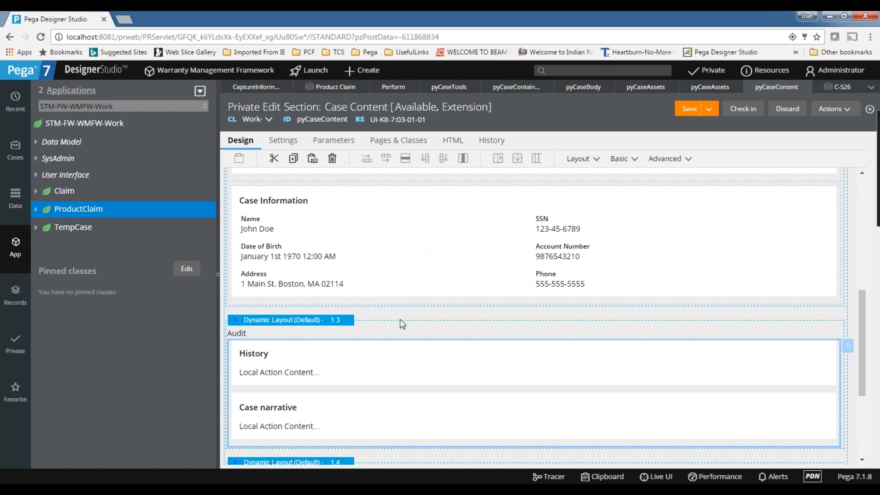
left_click(448, 316)
scroll(448, 316, "down", 3)
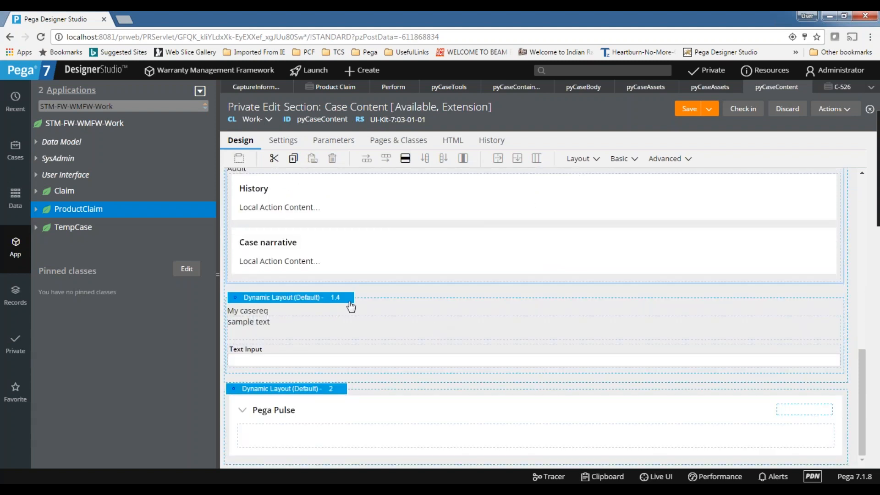
mouse_move(351, 303)
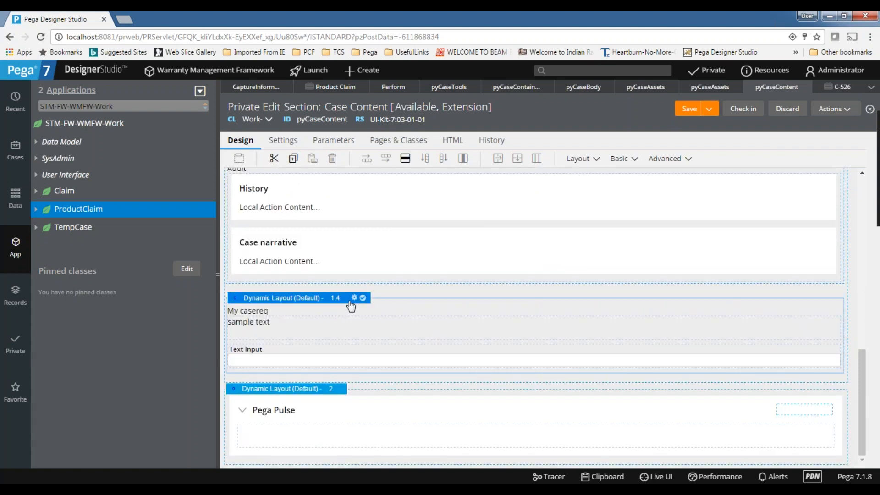
double_click(443, 308)
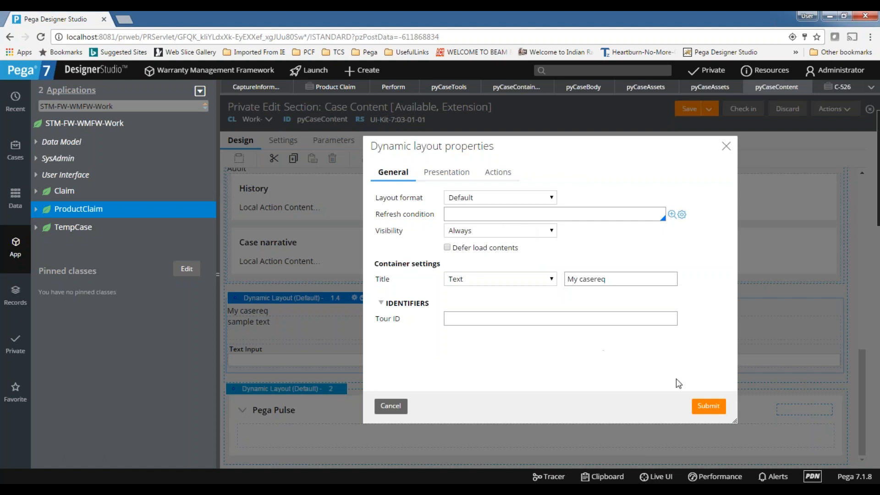
left_click(709, 407)
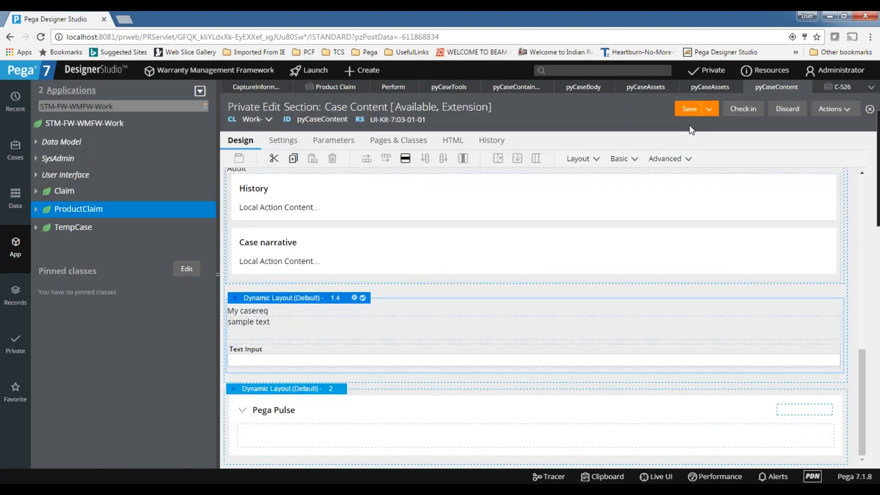
Refresh claim C-526 and view its new My casereq tab.
left_click(842, 88)
left_click(824, 109)
left_click(824, 124)
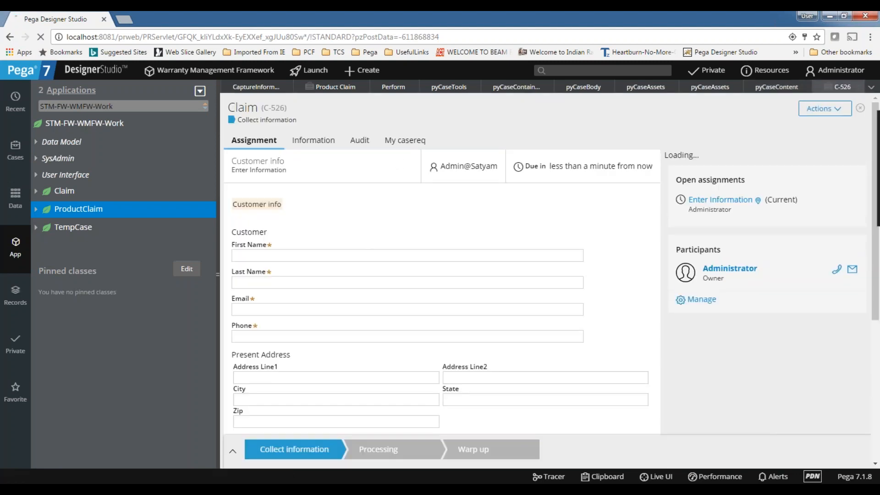
left_click(419, 142)
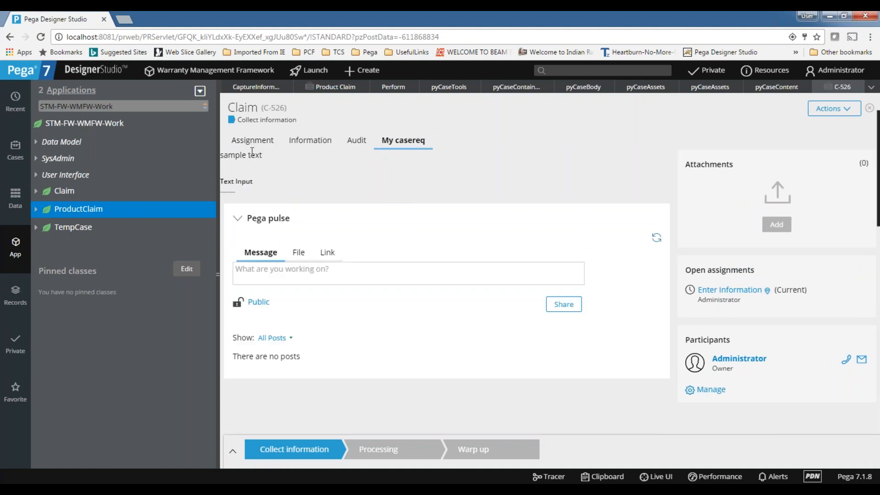
Compare the My casereq tab with the assignment form, then close case C-526.
left_click(239, 144)
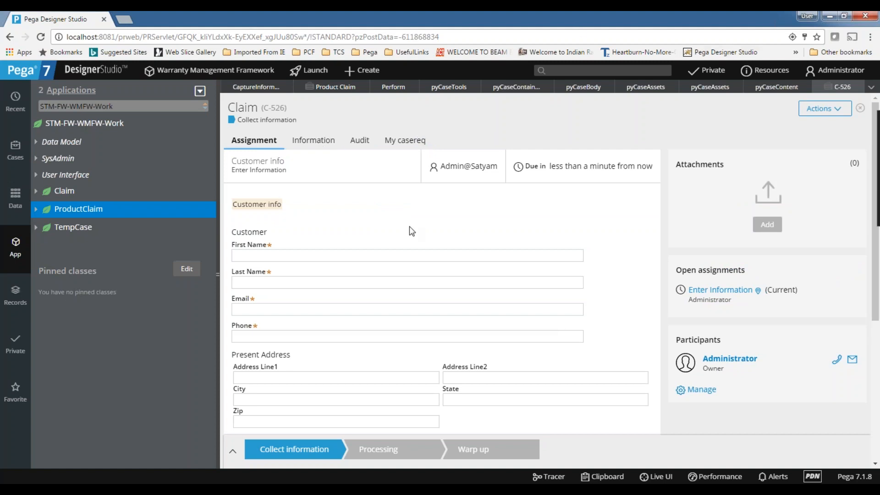
left_click(417, 146)
left_click(265, 141)
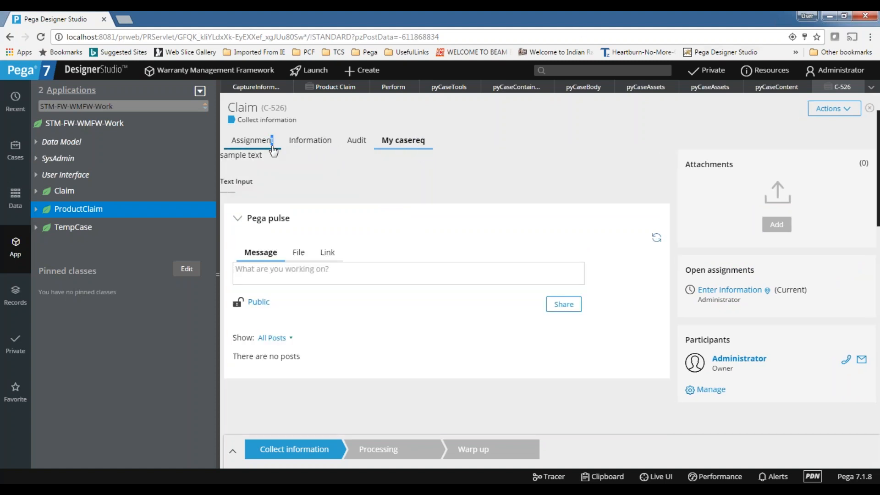
scroll(339, 190, "down", 5)
scroll(339, 189, "up", 5)
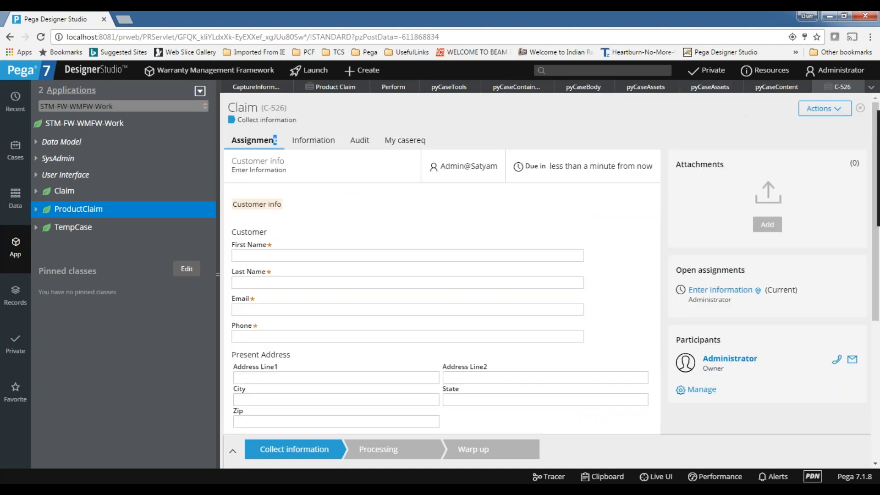
left_click(860, 88)
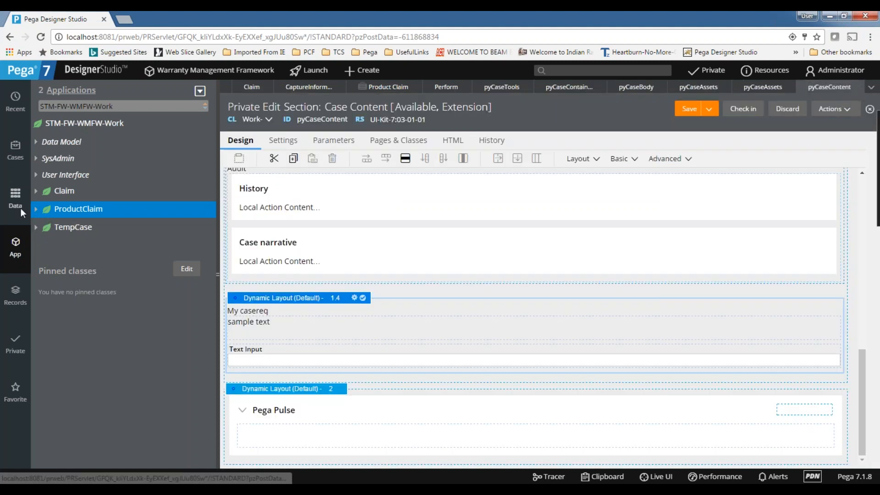
Close the pyCaseContent tab and create a Harness via STM-FW-WMFW-Work's +Create > User Interface menu.
left_click(861, 87)
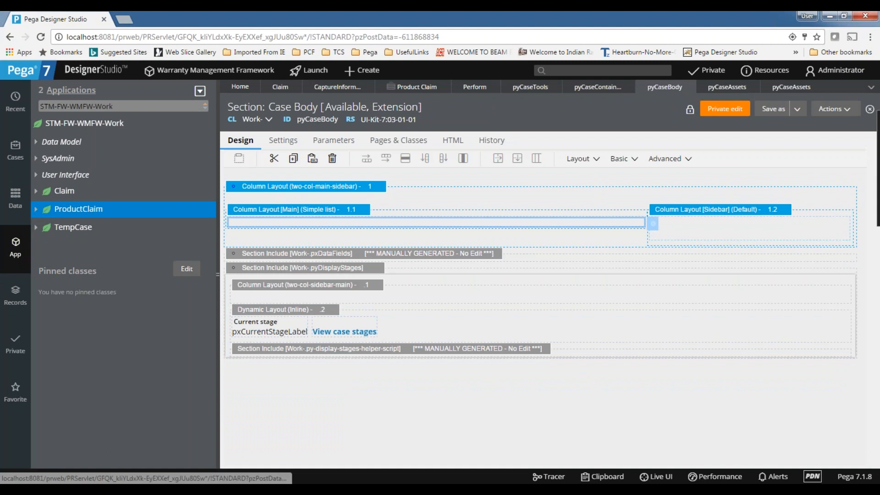
right_click(55, 191)
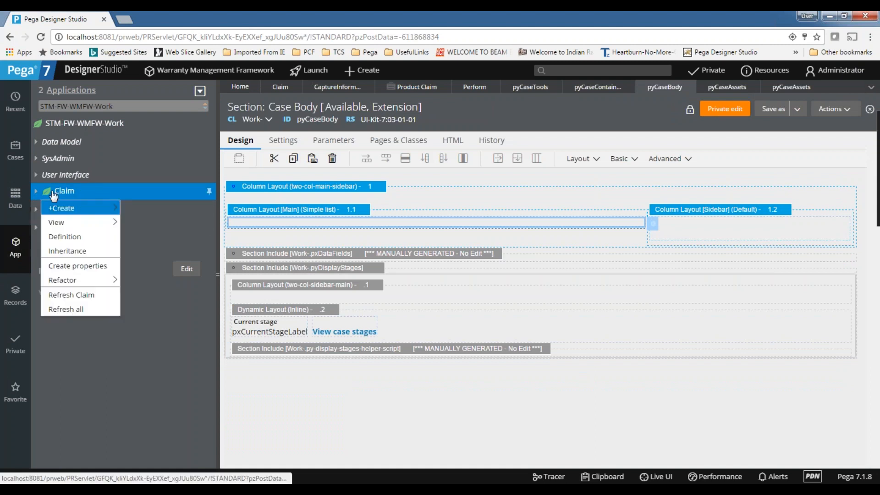
mouse_move(114, 208)
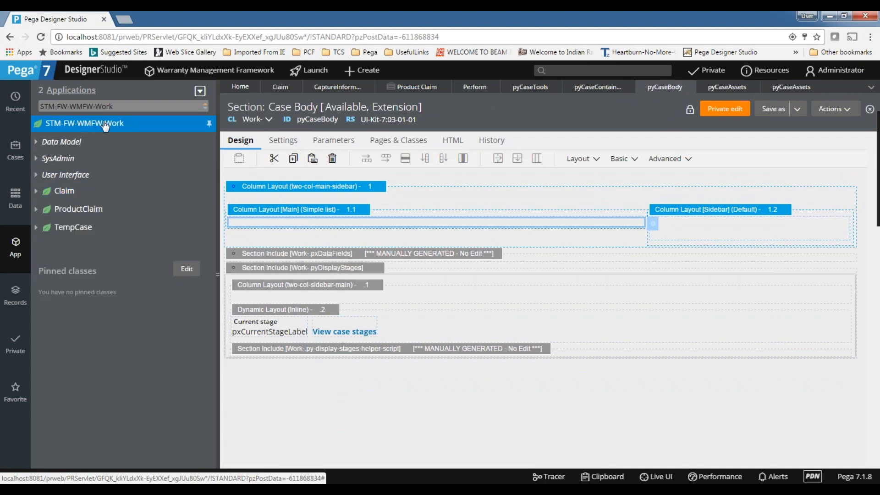
right_click(81, 124)
mouse_move(76, 145)
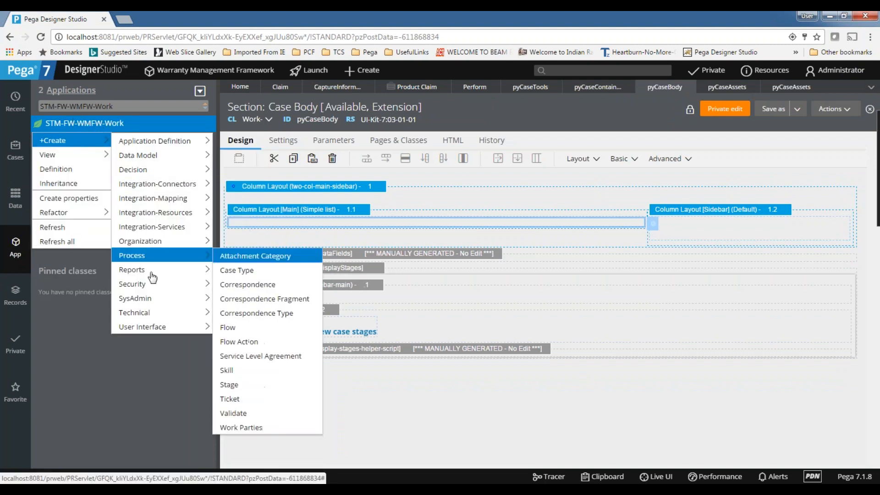
mouse_move(157, 333)
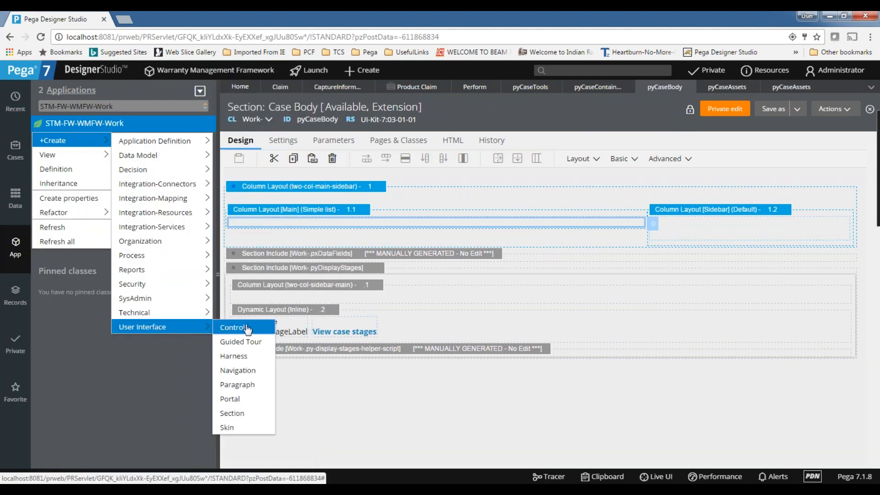
left_click(233, 357)
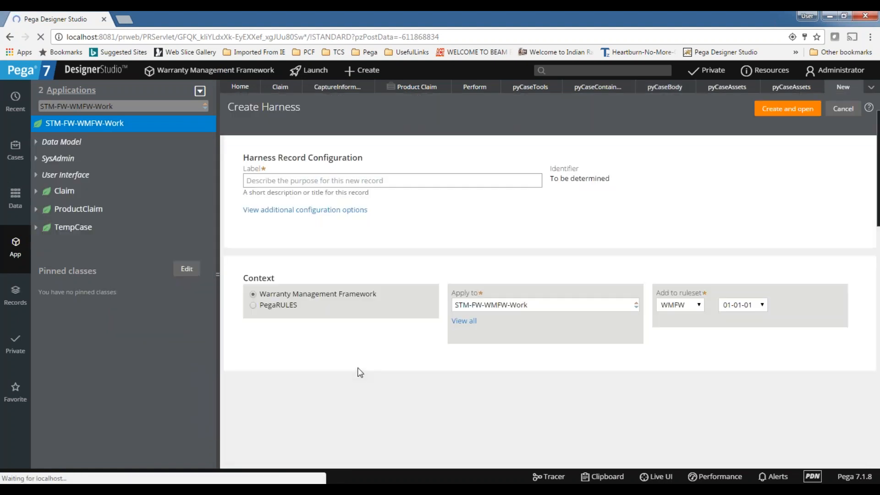
Create the harness labelled 'my harness' (MyHarness) and select its Container 1.
left_click(251, 181)
type("m")
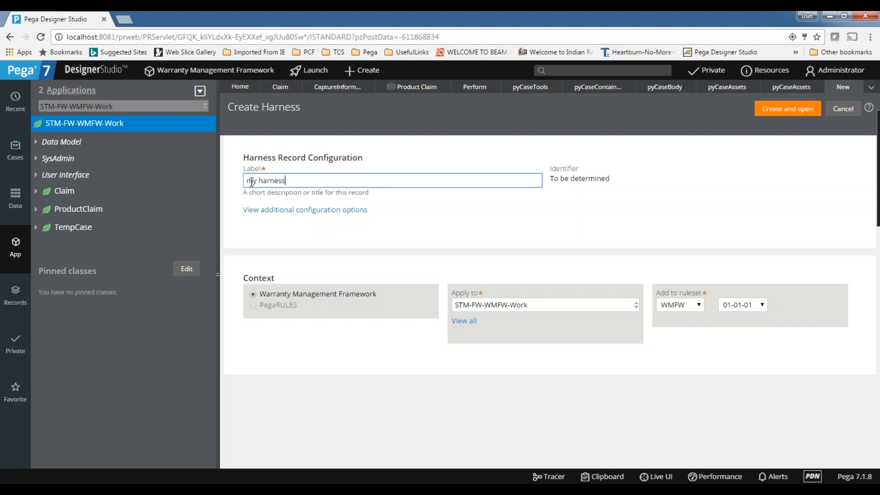
type("y harness")
key("Return")
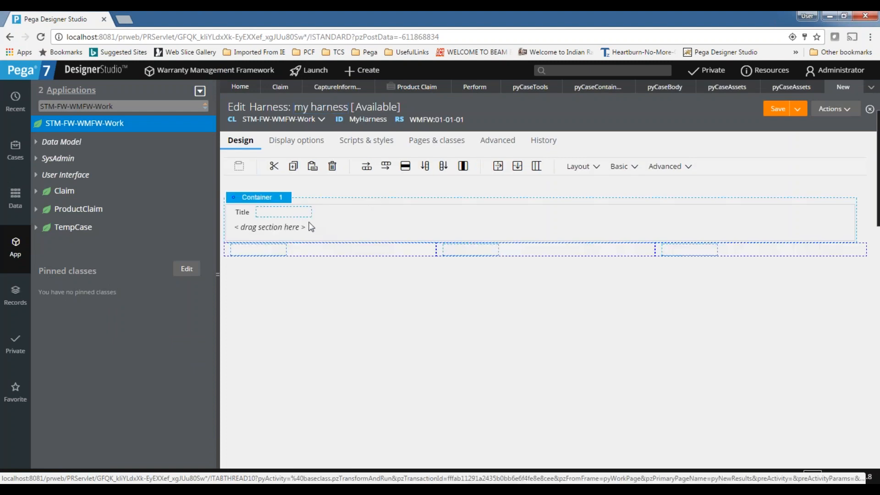
left_click(277, 228)
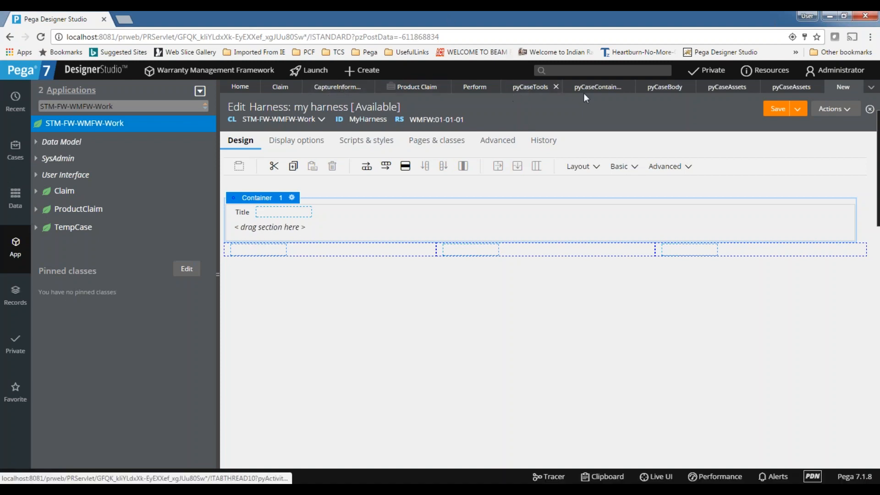
Add a Section to the harness container that includes pyCaseContainer.
left_click(632, 173)
left_click(590, 166)
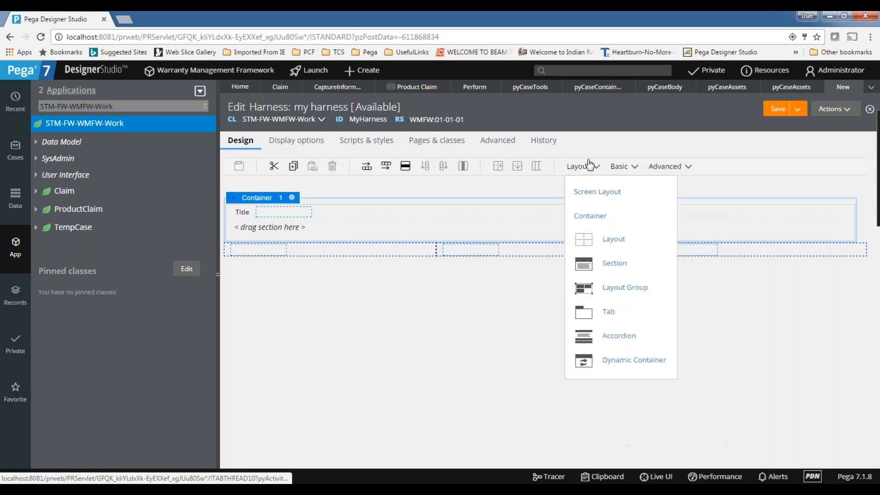
left_click_drag(619, 262, 299, 234)
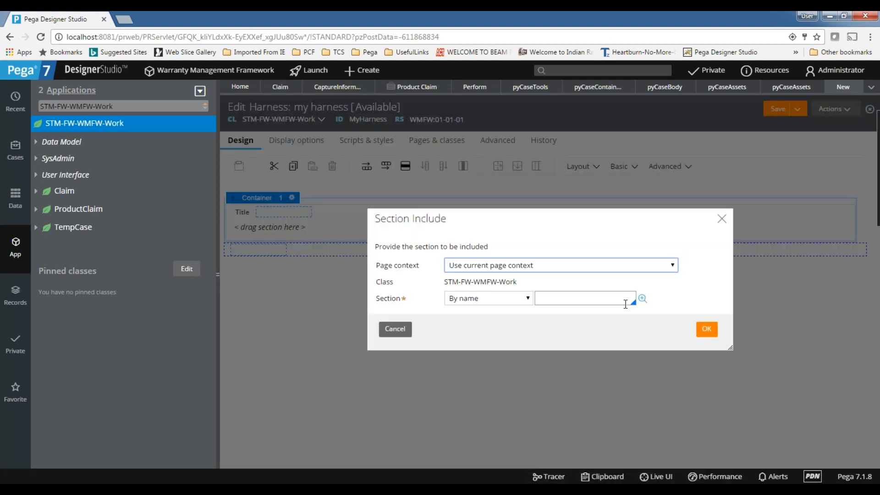
left_click(596, 300)
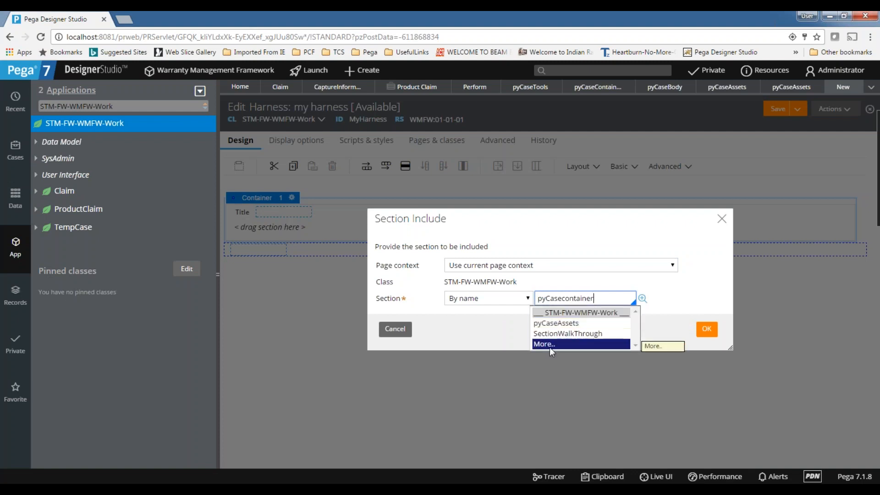
left_click(549, 345)
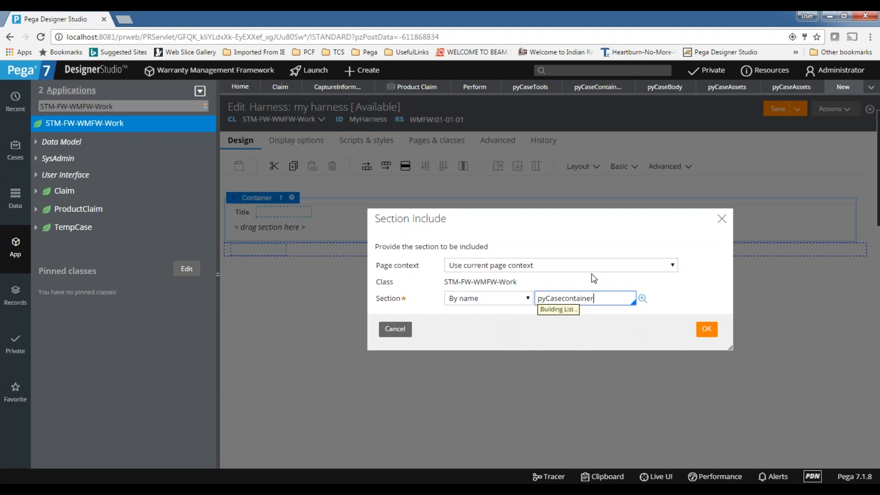
left_click(569, 213)
left_click(704, 329)
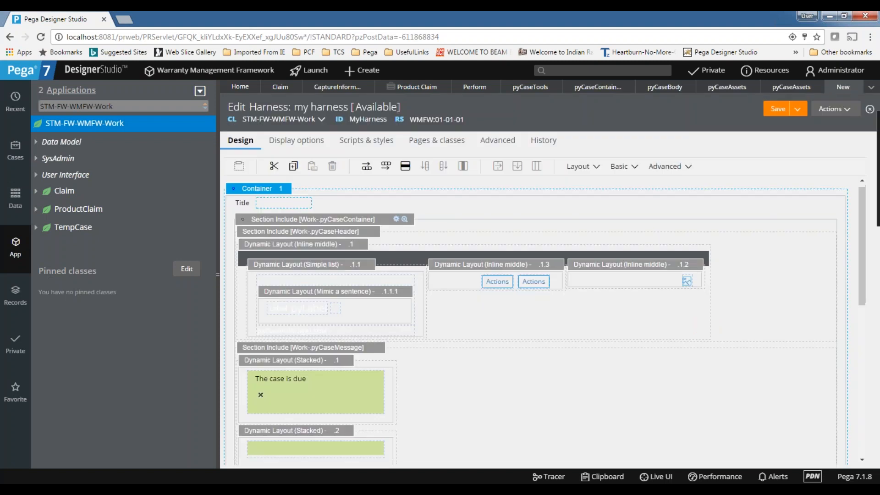
Save the MyHarness harness.
scroll(541, 321, "down", 10)
scroll(541, 320, "up", 10)
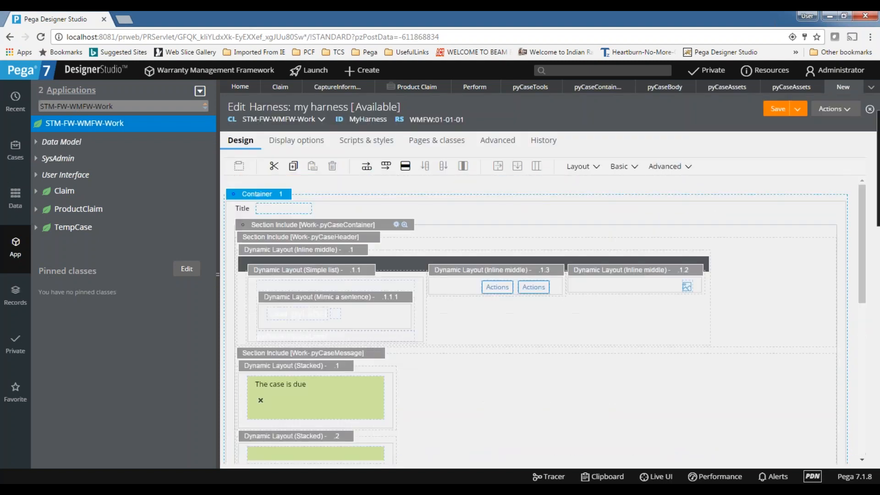
left_click(776, 110)
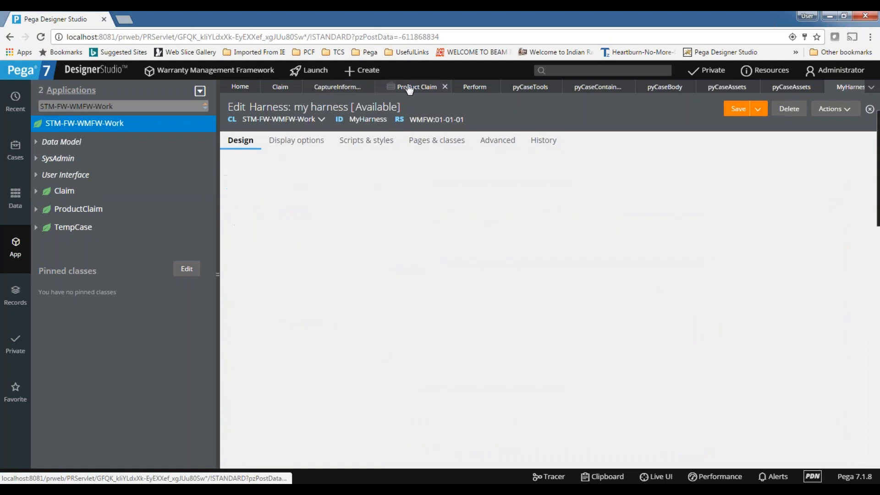
Open the Product Claim case type under Claim in the Cases explorer.
left_click(410, 88)
left_click(73, 209)
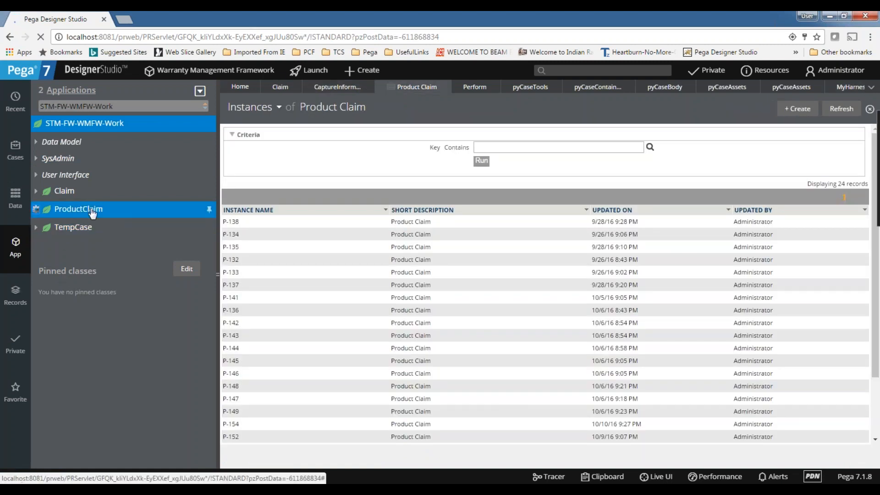
left_click(36, 209)
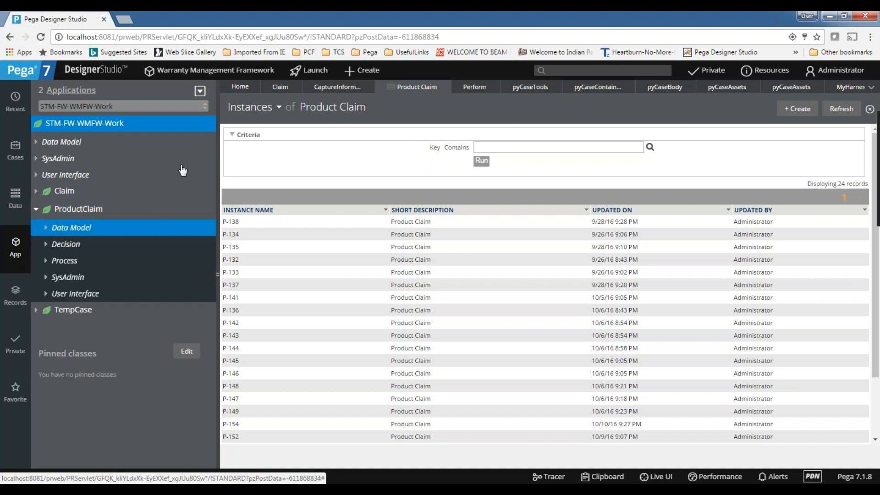
left_click(14, 146)
left_click(78, 154)
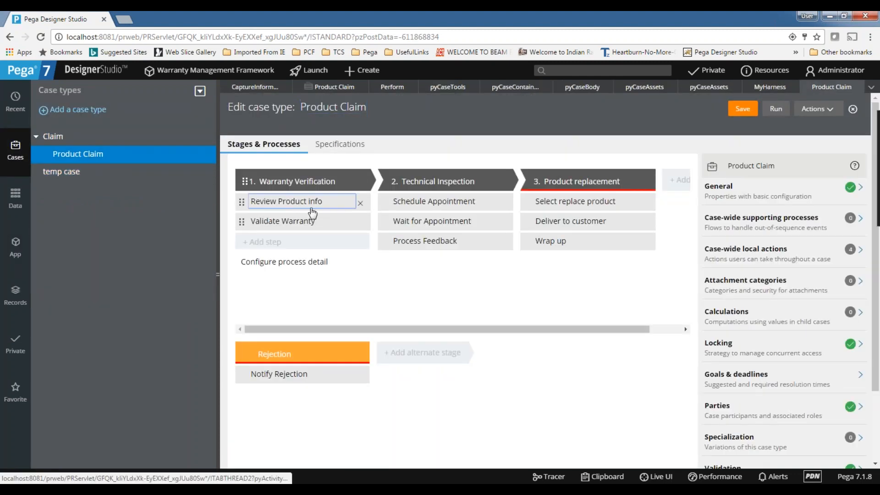
Change the Review Product info assignment's harness from Perform to MyHarness and submit.
left_click(300, 204)
left_click(745, 333)
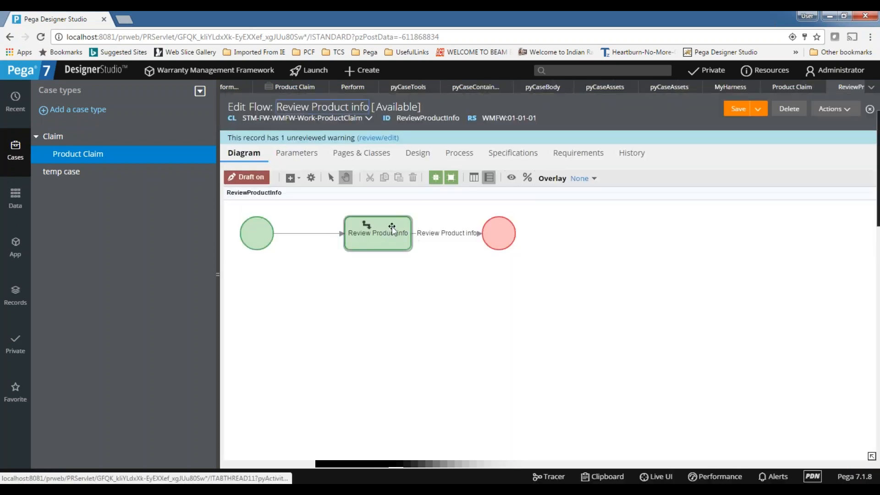
double_click(392, 228)
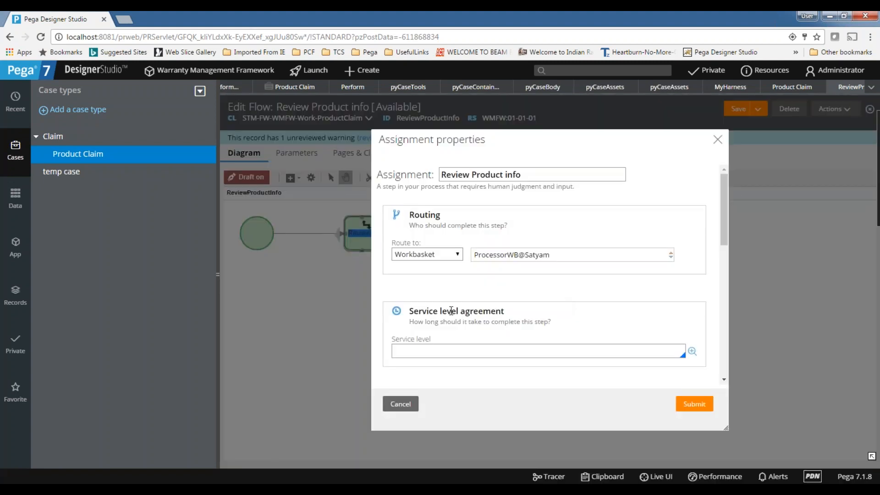
scroll(451, 310, "down", 6)
left_click(408, 262)
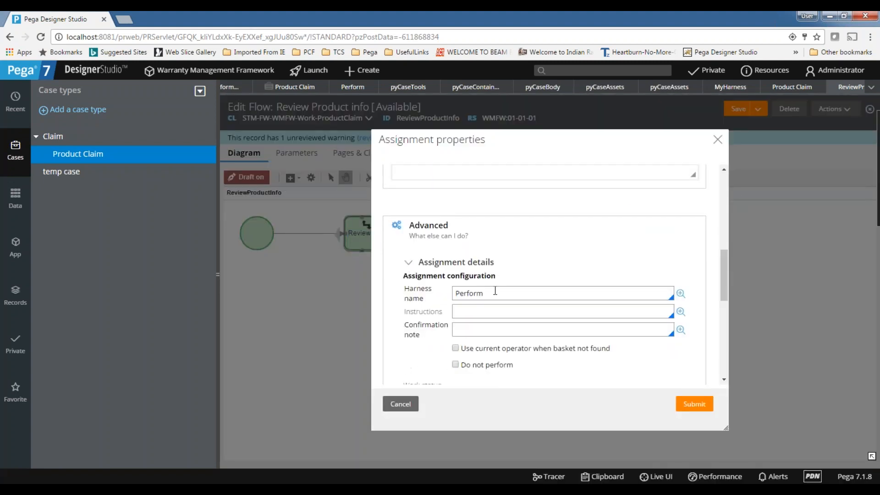
left_click_drag(496, 291, 431, 295)
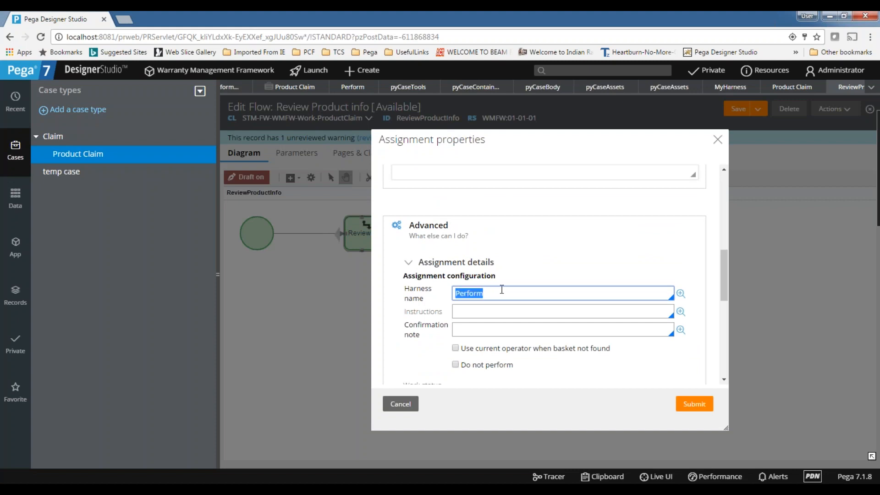
key("BackSpace")
left_click(479, 317)
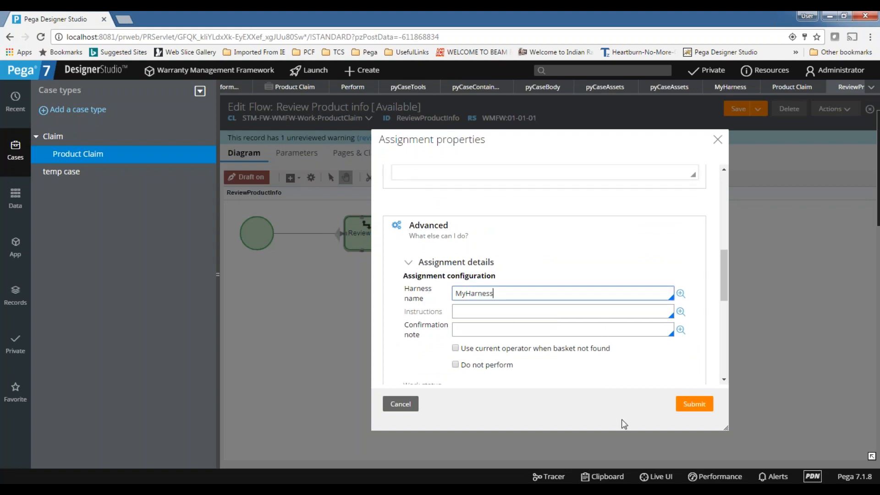
left_click(694, 404)
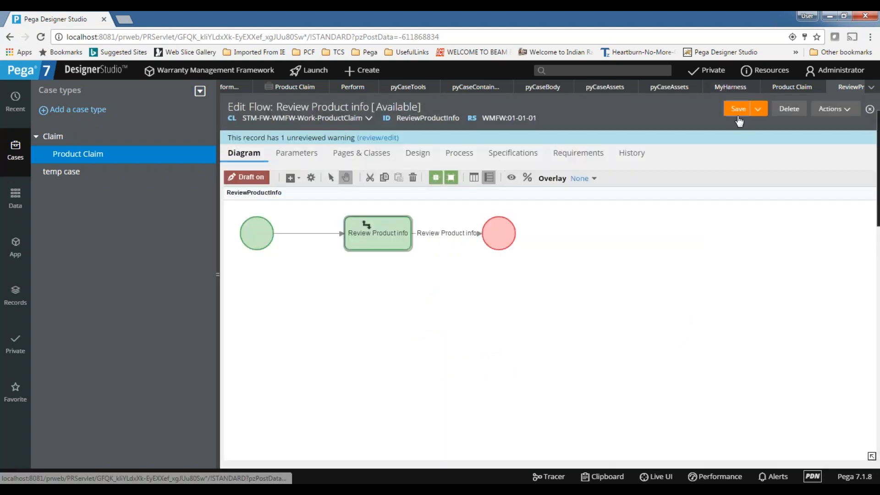
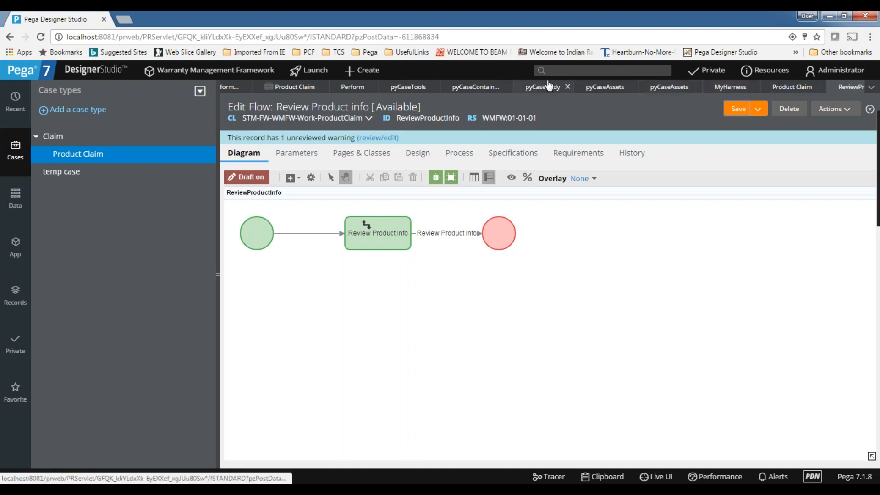
Close the Review Product info flow, MyHarness harness and Product Claim instance tabs.
left_click(601, 88)
left_click(664, 88)
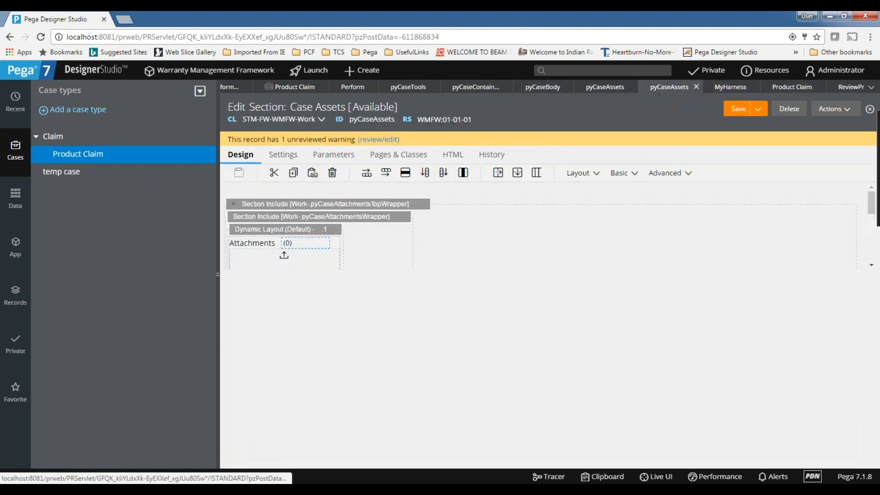
left_click(303, 90)
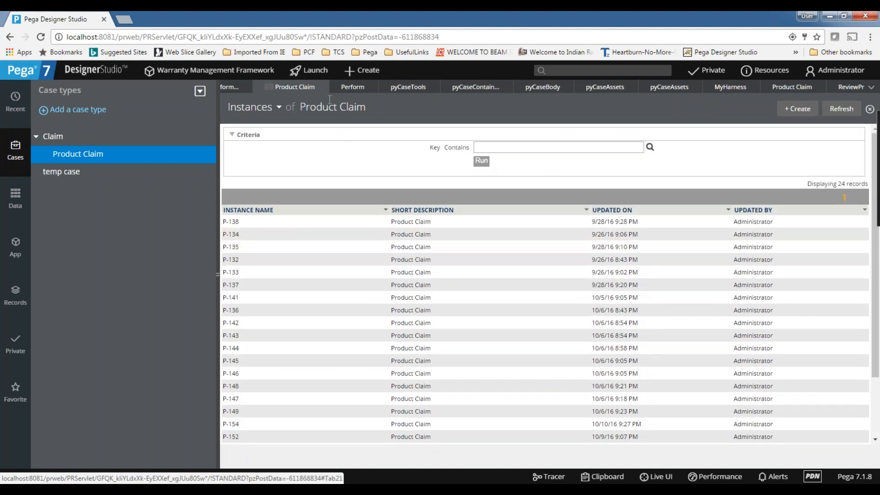
left_click(857, 88)
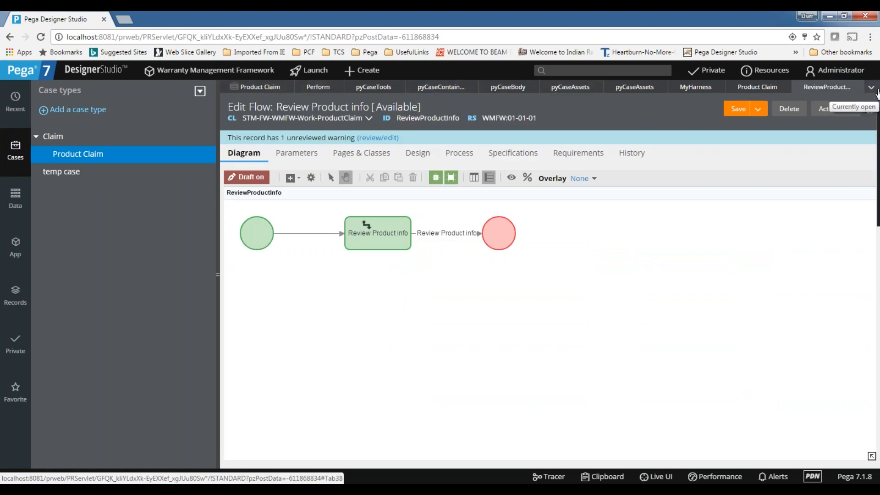
left_click(859, 87)
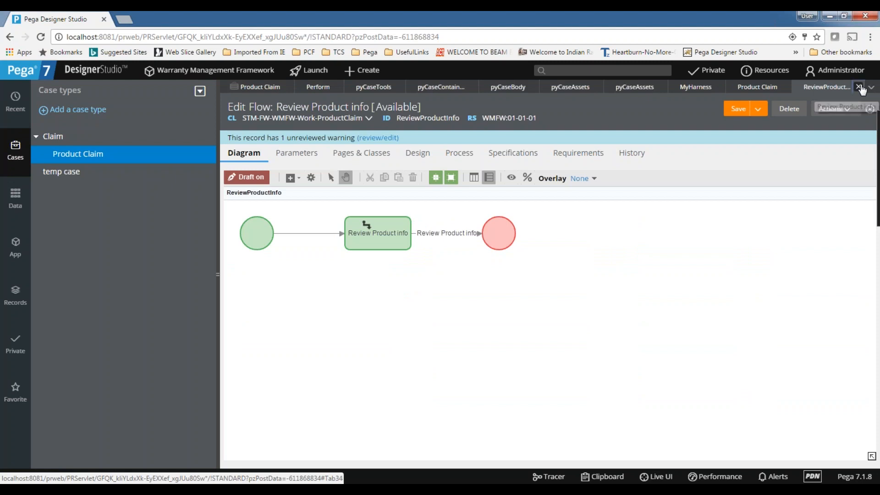
left_click(858, 87)
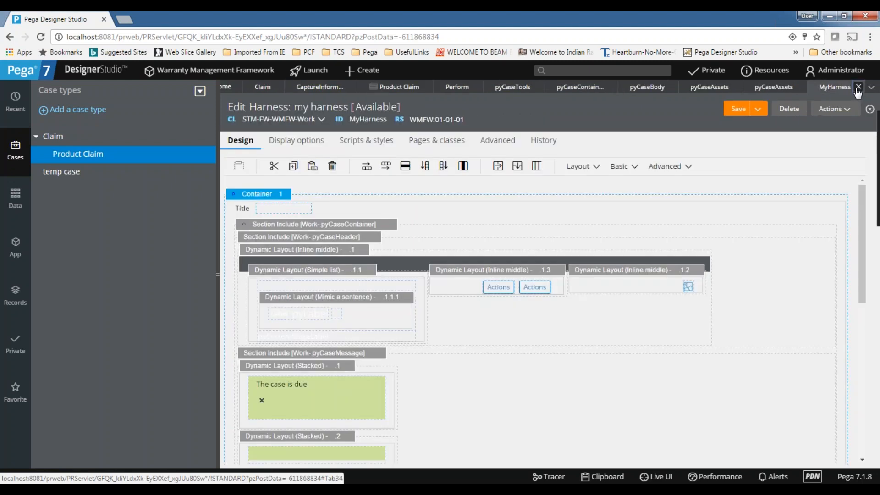
left_click(858, 88)
left_click(856, 88)
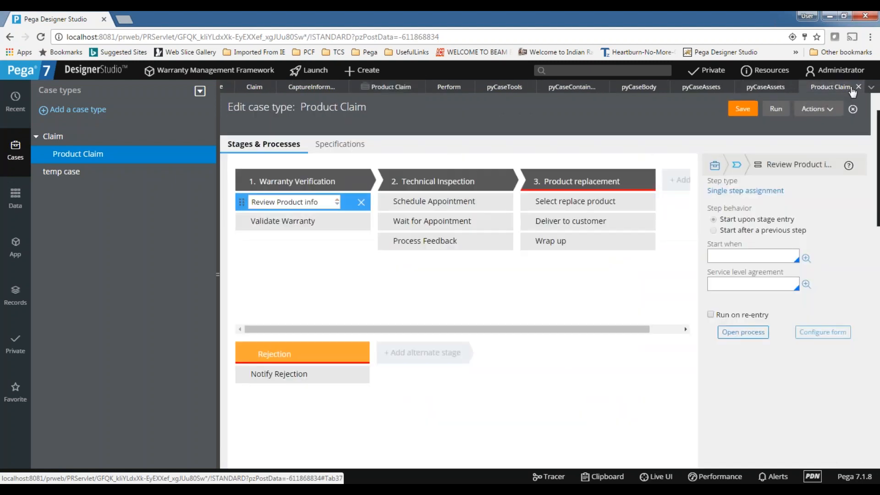
Save the Product Claim case type and reopen it from the Case types explorer.
left_click(735, 115)
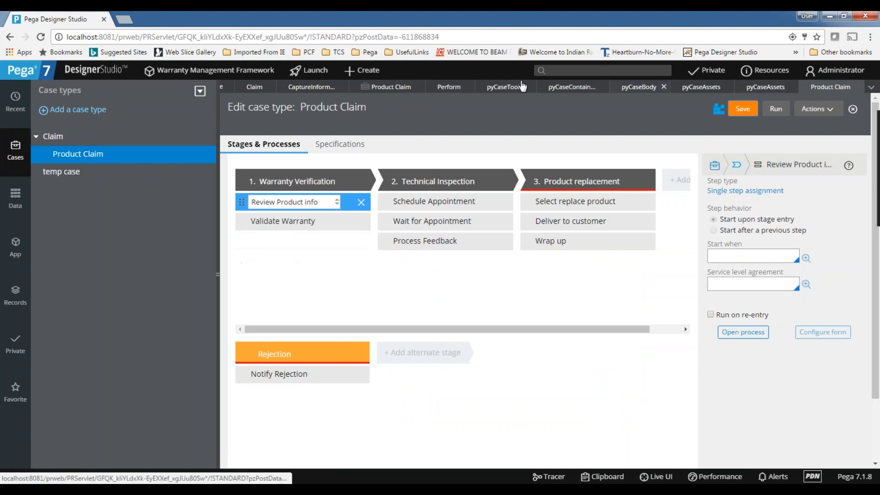
left_click(304, 87)
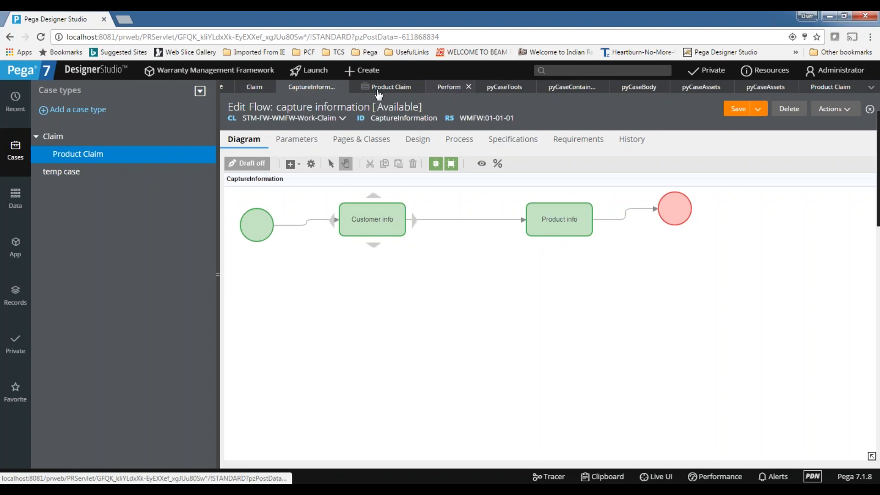
left_click(253, 88)
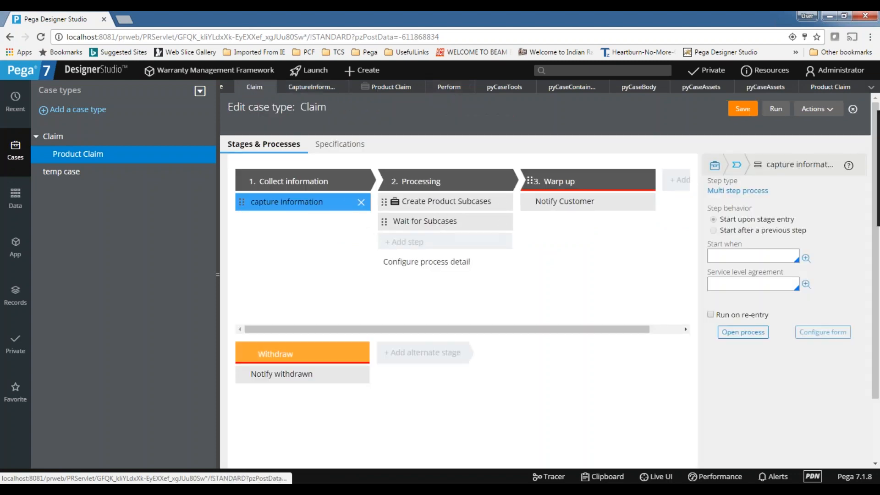
left_click(374, 90)
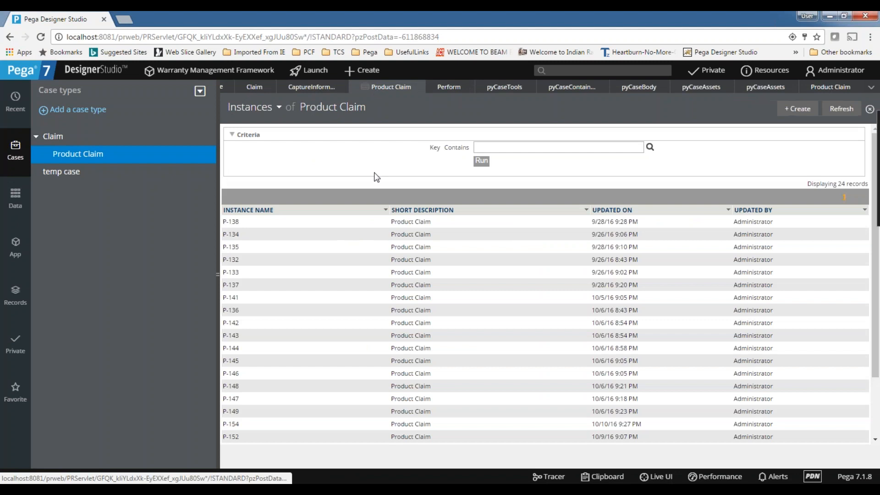
left_click(69, 154)
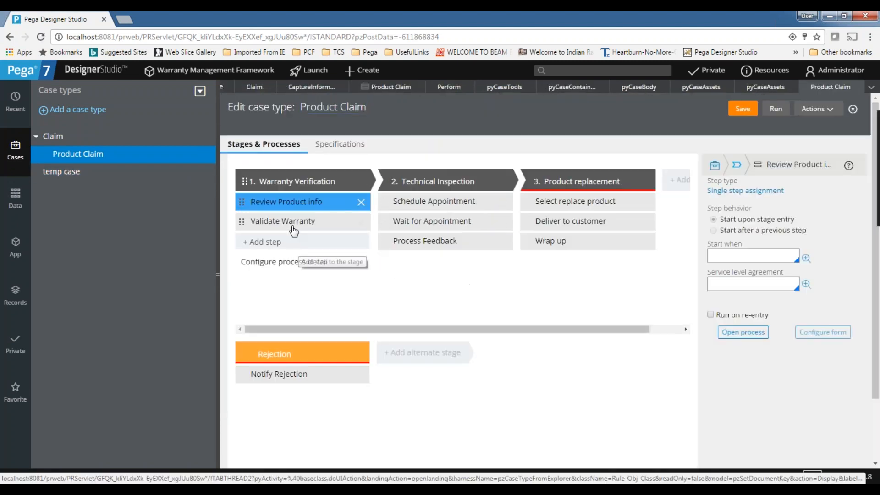
Open the Review Product info assignment's properties, keeping Workbasket routing.
left_click(278, 205)
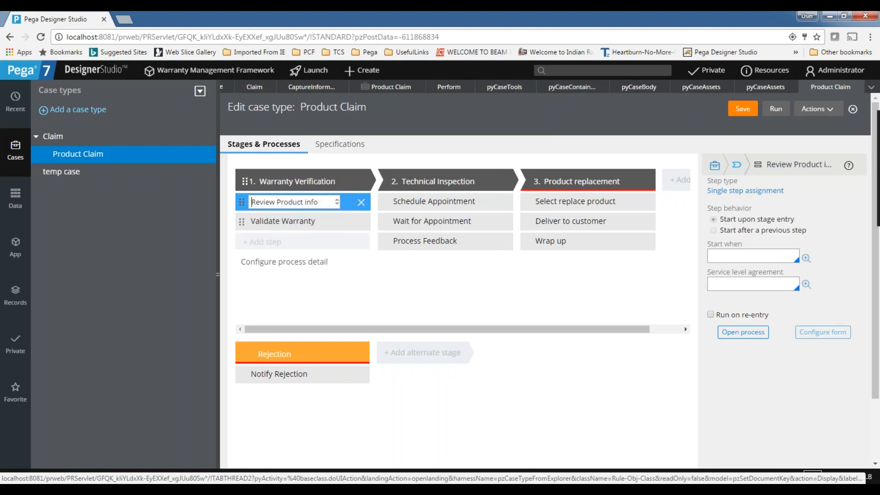
left_click(749, 334)
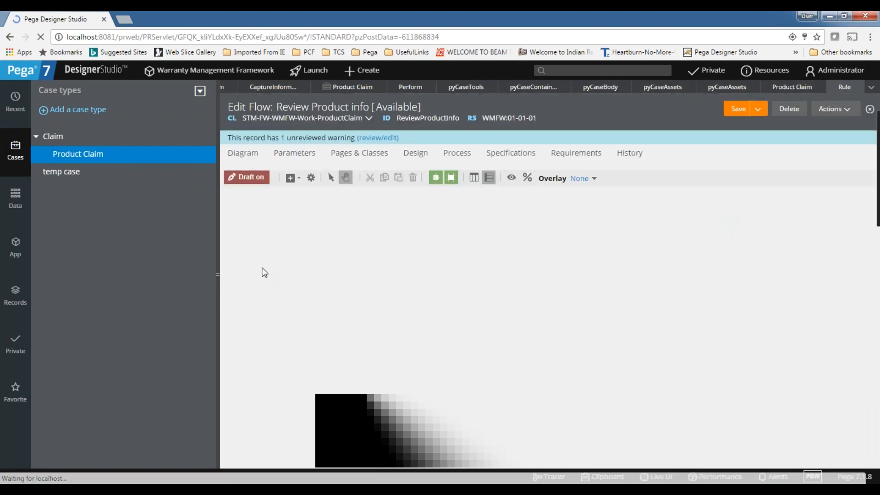
double_click(359, 233)
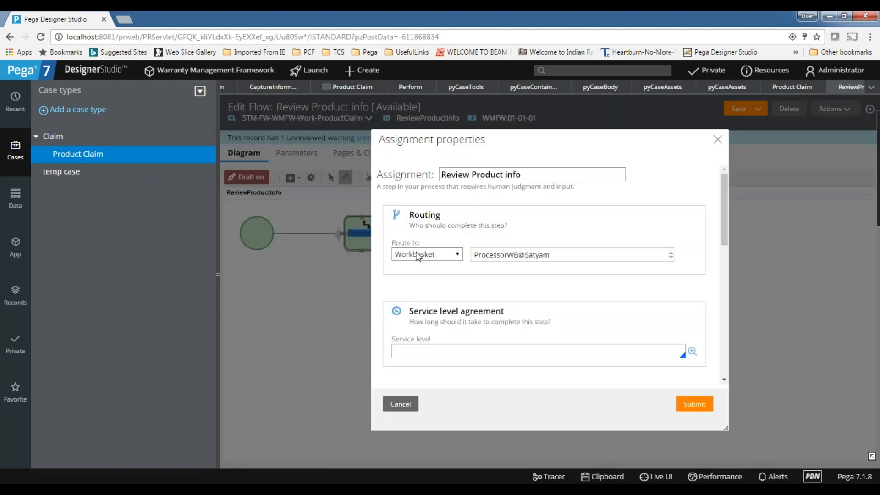
left_click(417, 256)
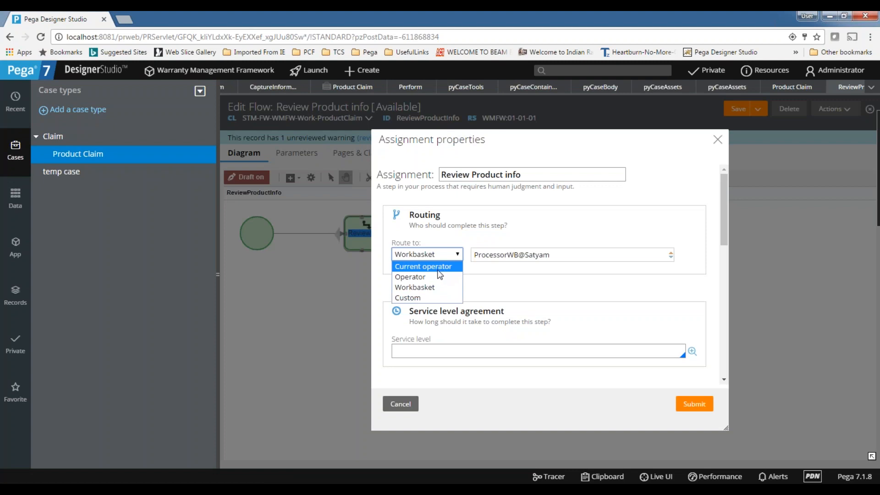
left_click(453, 255)
left_click(454, 257)
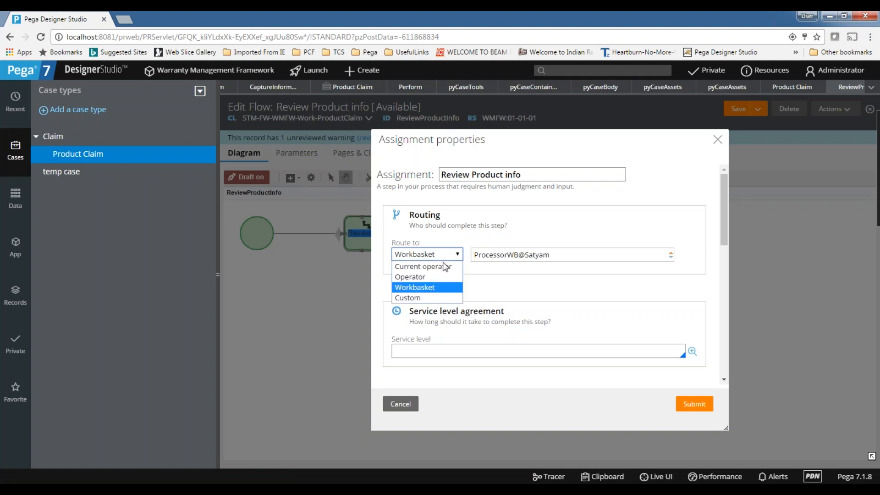
scroll(472, 332, "down", 6)
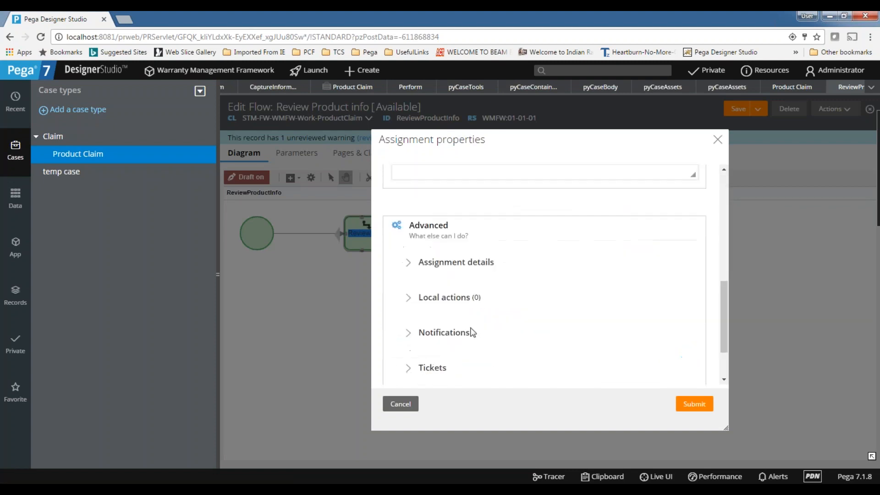
Replace harness MyHarness with Review in Assignment details and submit.
left_click(408, 262)
left_click_drag(496, 294, 431, 294)
key("BackSpace")
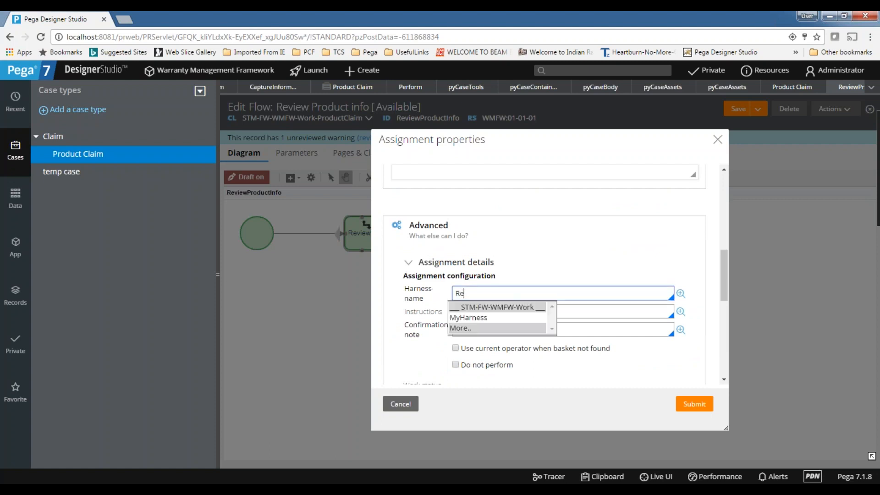
left_click(488, 328)
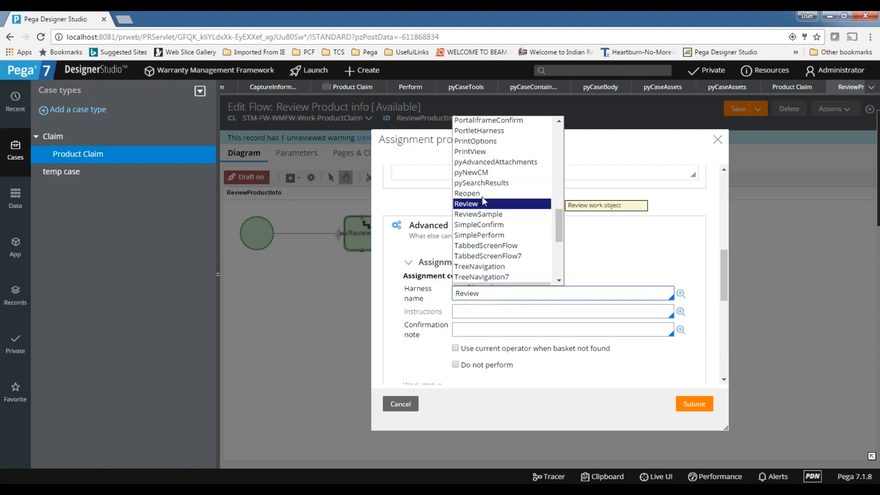
left_click(473, 204)
left_click(687, 398)
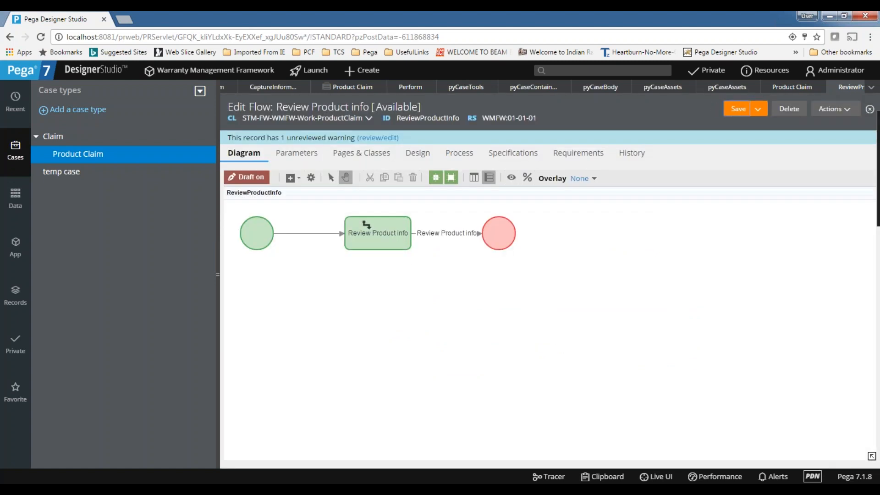
Look through the Perform, capture information, Home and Product Claim tabs.
left_click(410, 88)
left_click(265, 91)
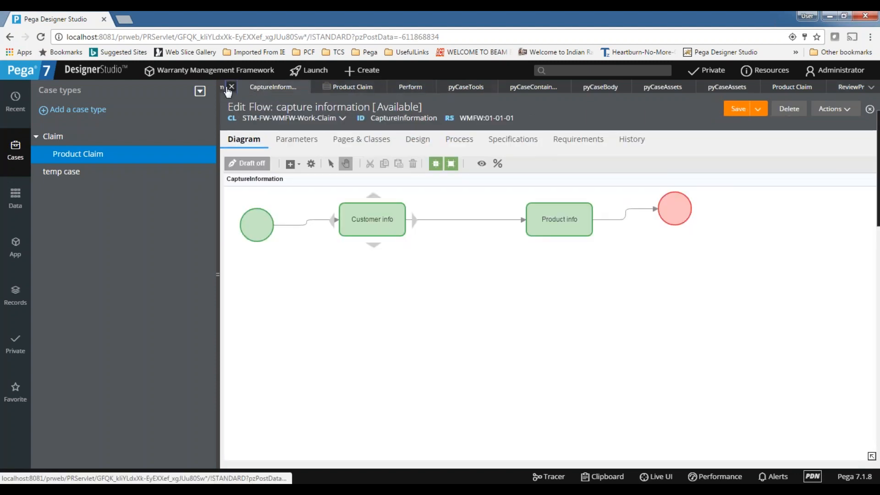
left_click(239, 88)
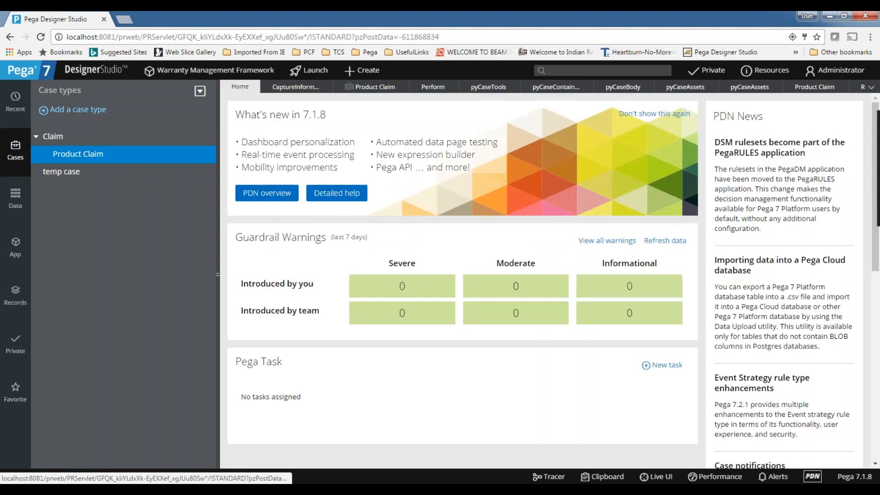
left_click(861, 88)
left_click(871, 87)
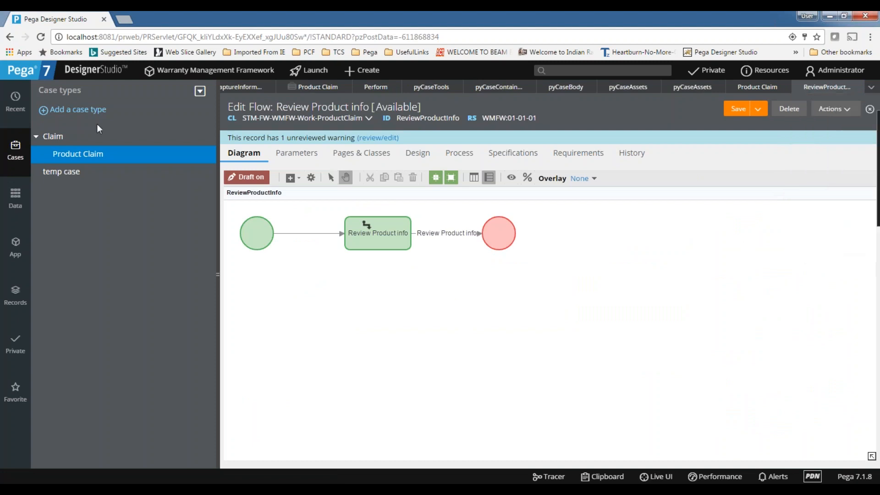
left_click(309, 91)
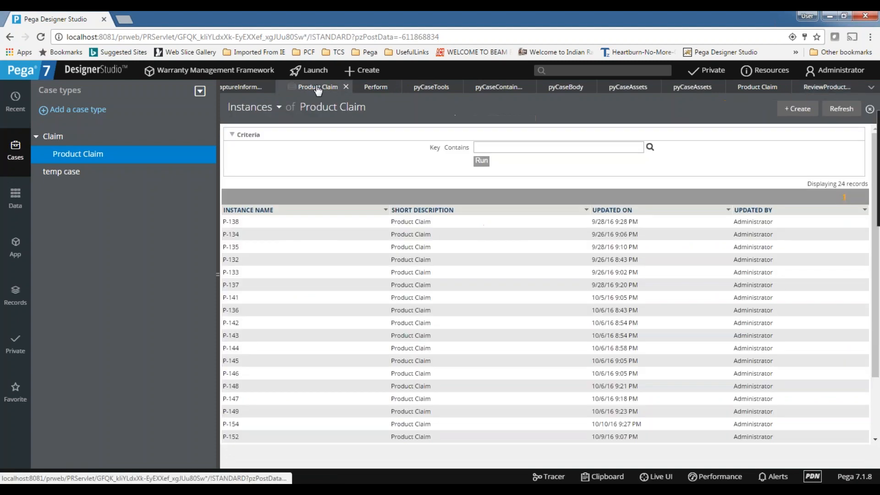
left_click(346, 87)
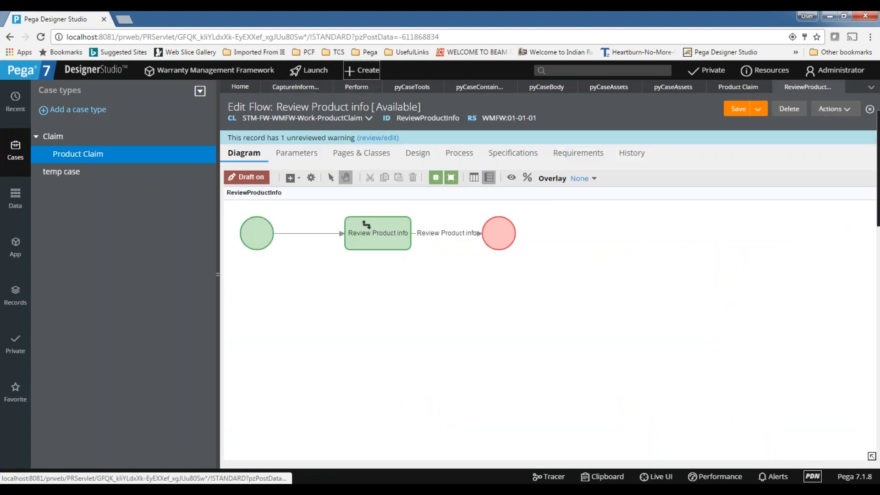
Create a new Claim case and submit the customer info.
left_click(362, 71)
mouse_move(395, 87)
left_click(460, 91)
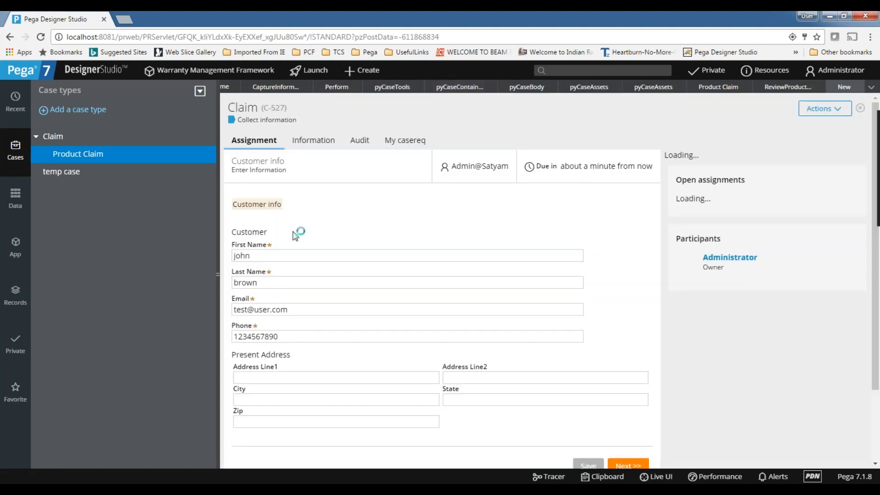
scroll(296, 235, "down", 3)
left_click(627, 304)
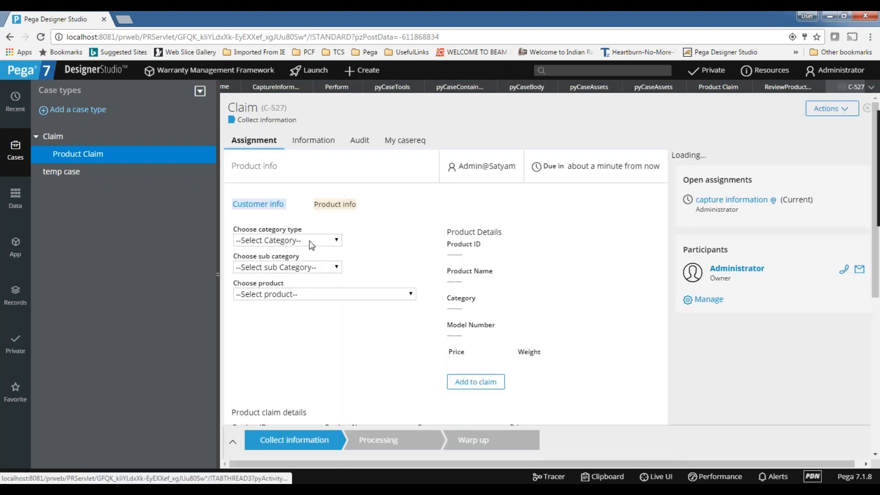
Add a Dishwasher (Electronics and Appliances > Appliances), finish, and open Review Product info.
left_click(307, 241)
left_click(300, 263)
left_click(294, 267)
left_click(289, 291)
left_click(292, 293)
left_click(293, 317)
scroll(319, 313, "down", 2)
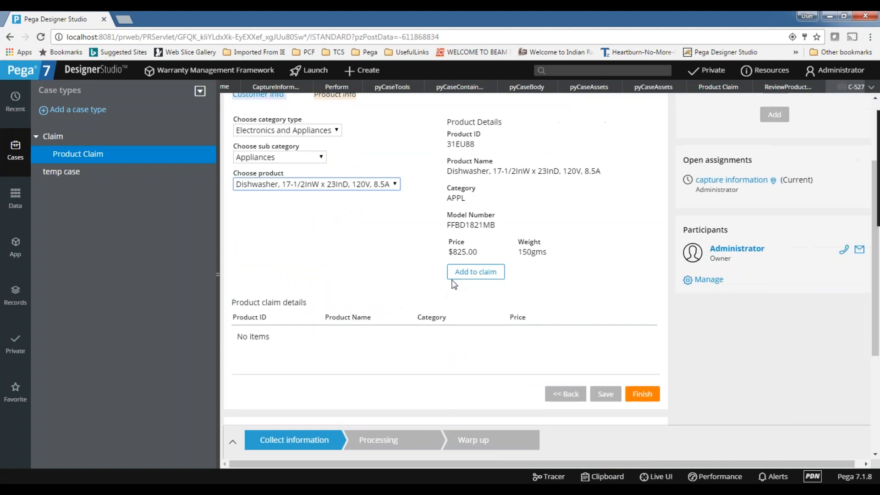
left_click(476, 271)
left_click(651, 381)
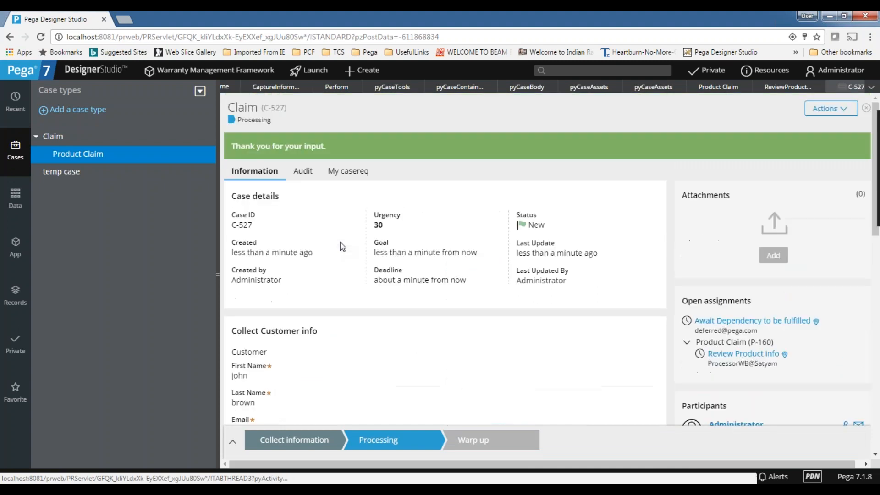
left_click(743, 354)
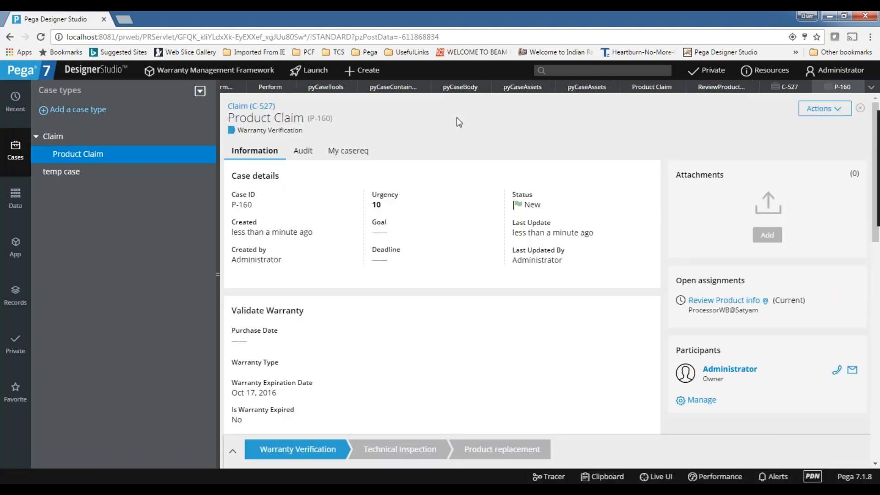
scroll(465, 173, "down", 10)
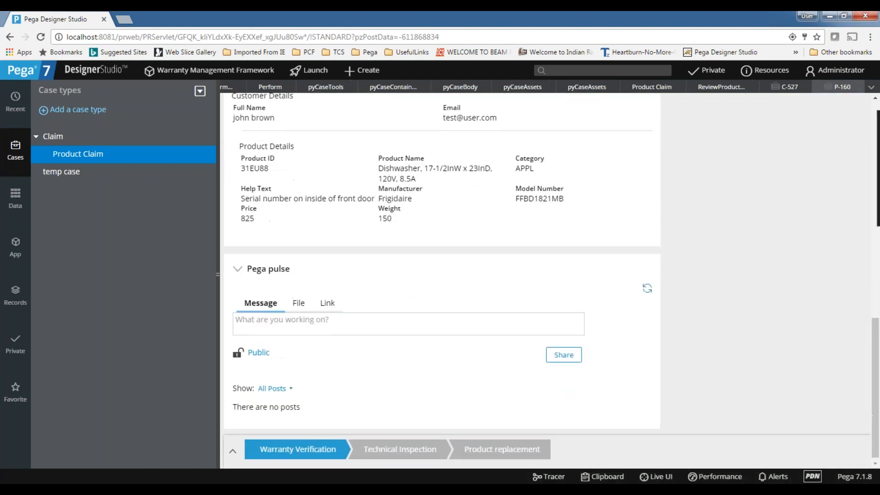
scroll(485, 259, "up", 10)
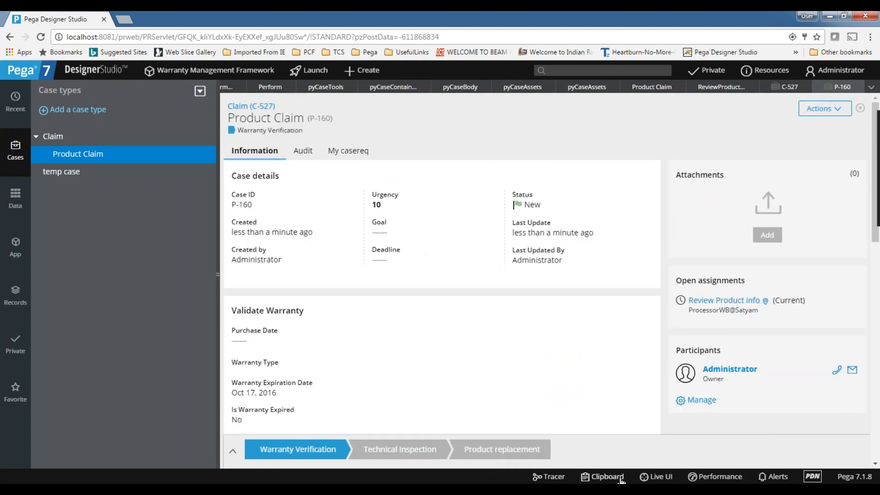
left_click(651, 477)
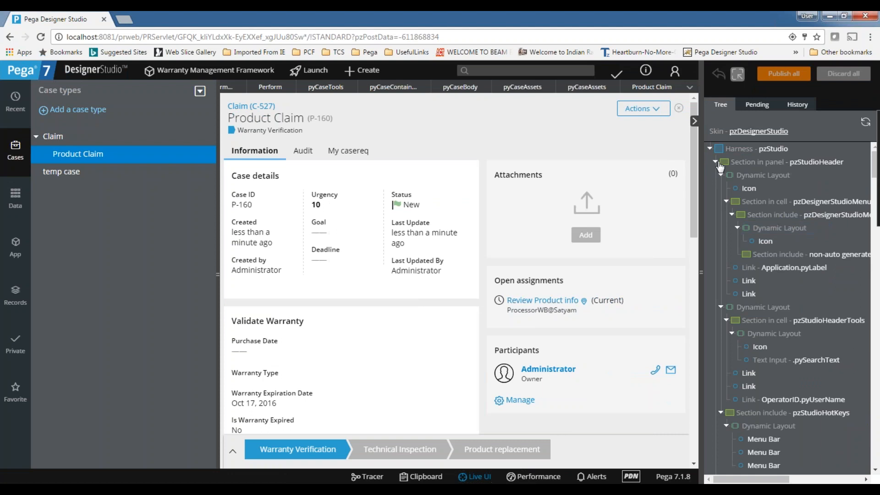
left_click(716, 162)
left_click(716, 175)
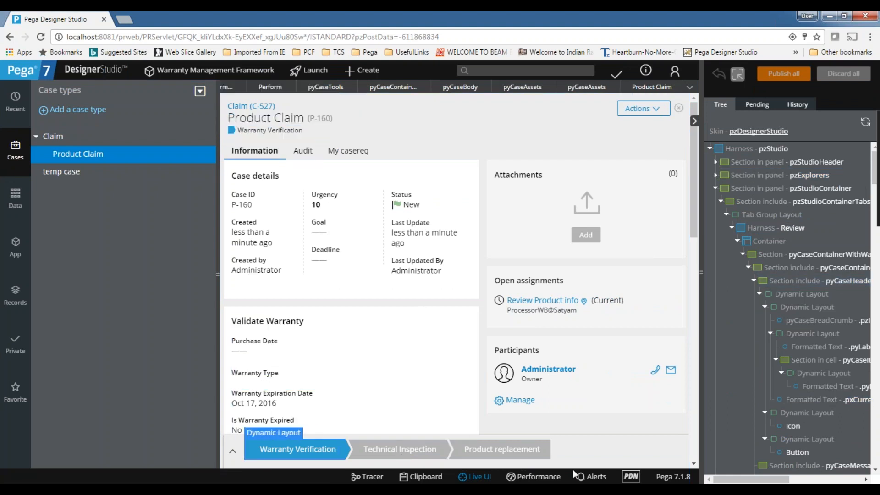
left_click(486, 478)
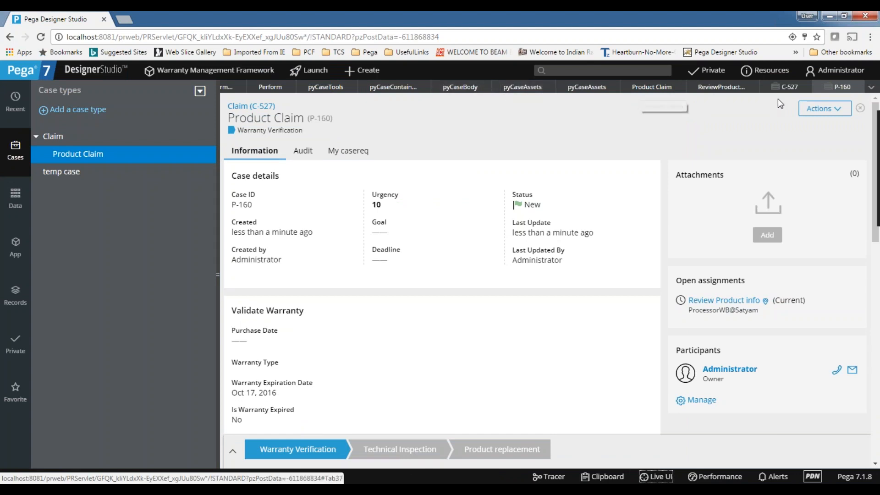
left_click(700, 91)
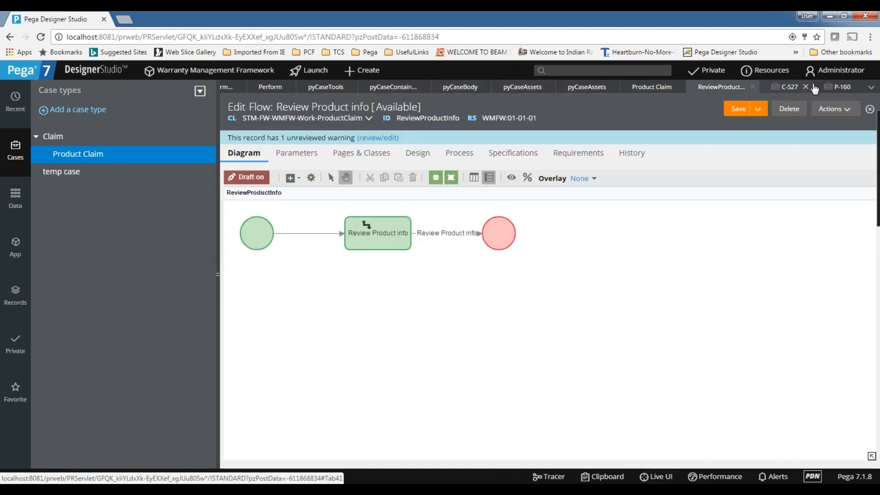
left_click(834, 91)
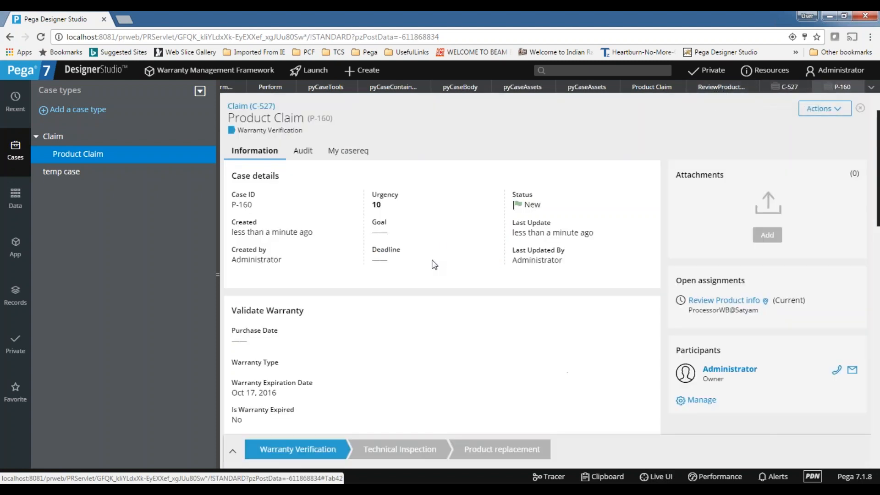
left_click(653, 476)
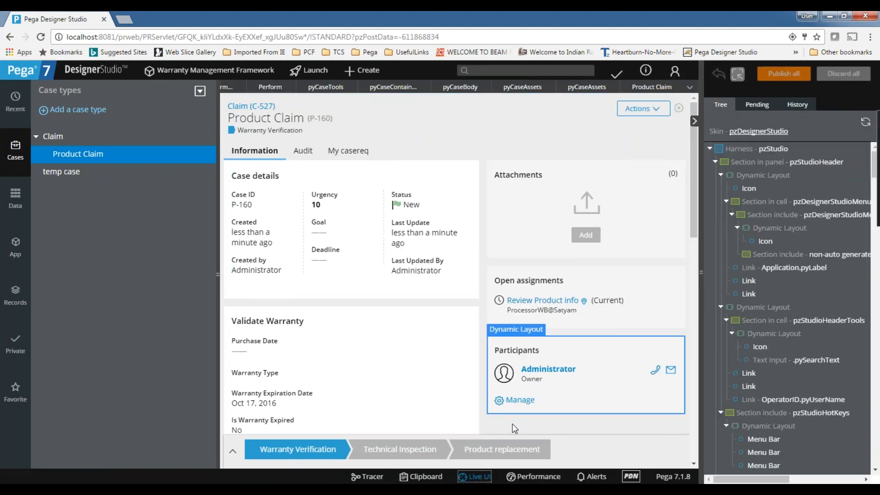
left_click(473, 476)
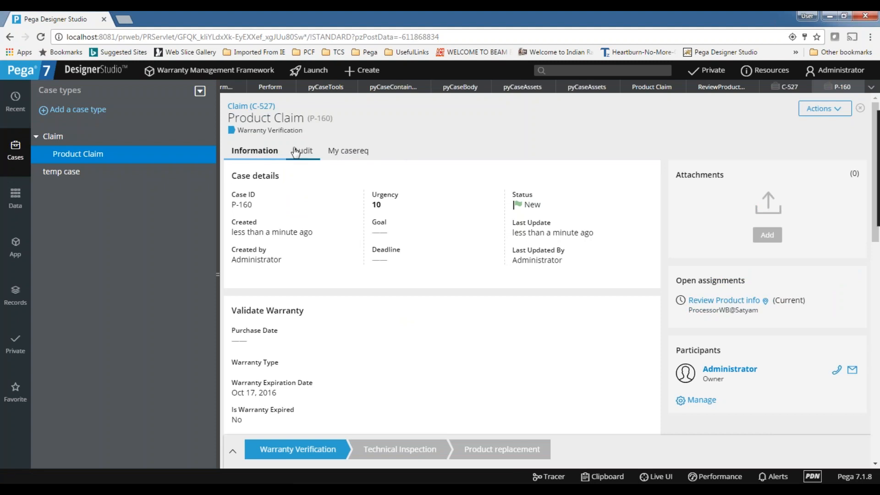
left_click(704, 300)
scroll(373, 225, "down", 5)
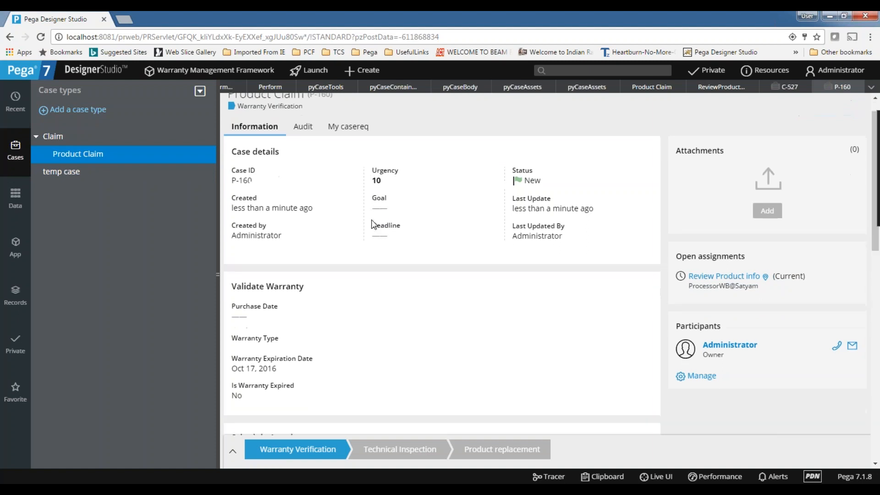
scroll(373, 225, "up", 5)
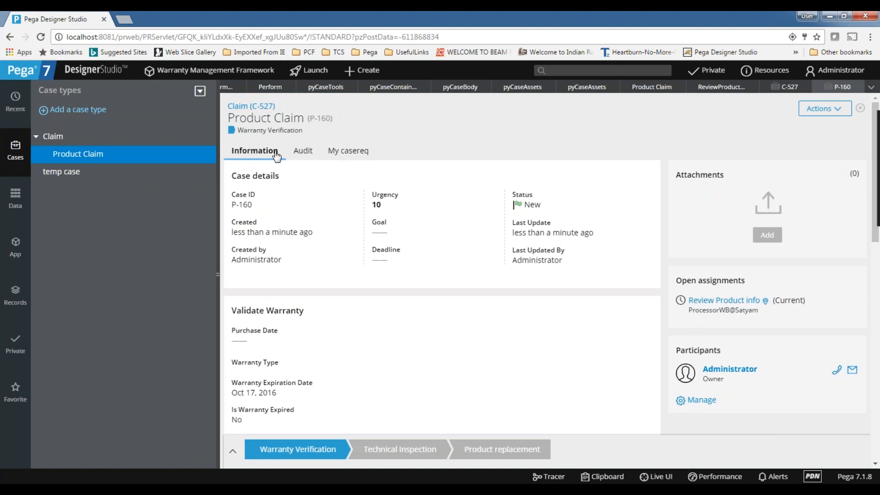
left_click(711, 303)
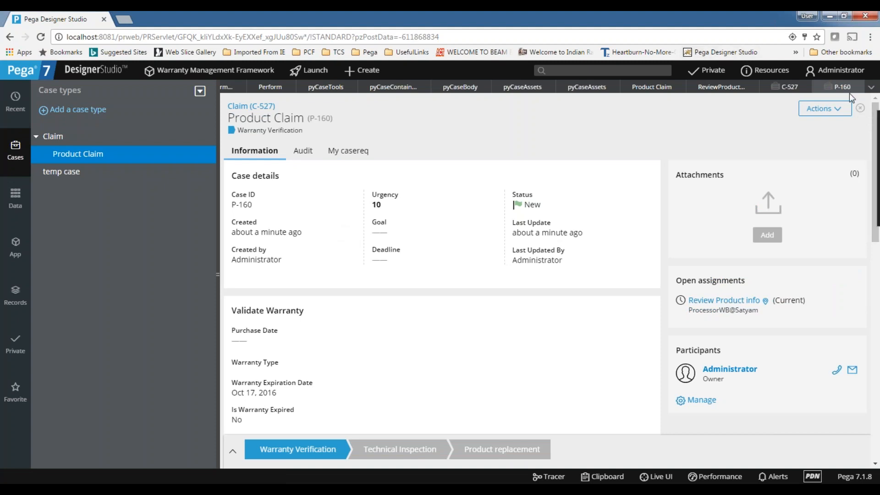
Open the Await Dependency assignment on claim C-527.
left_click(795, 88)
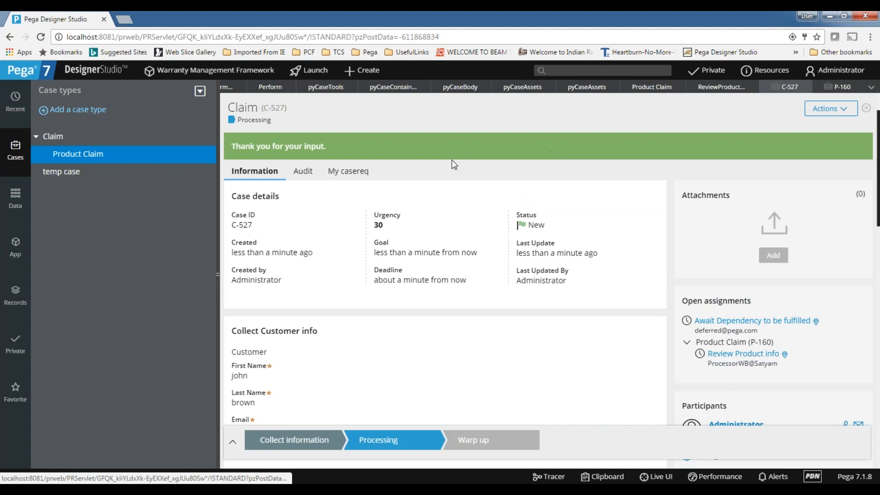
scroll(449, 193, "down", 3)
scroll(370, 148, "up", 3)
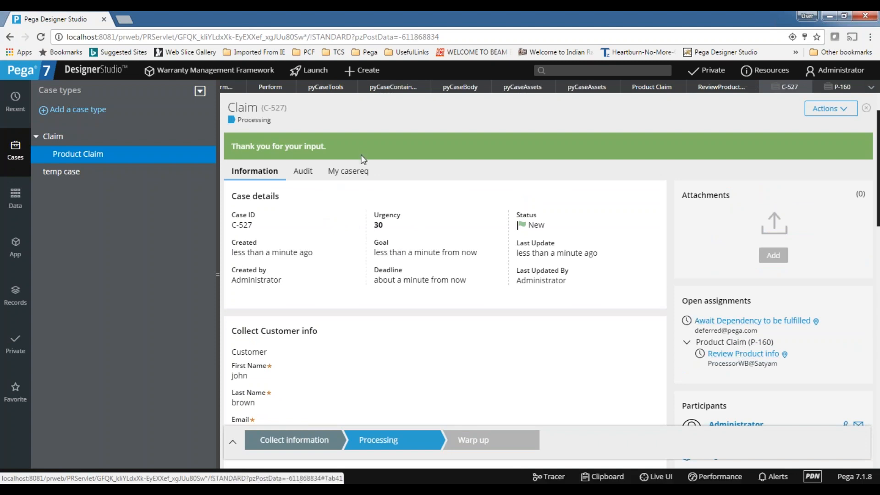
left_click(728, 322)
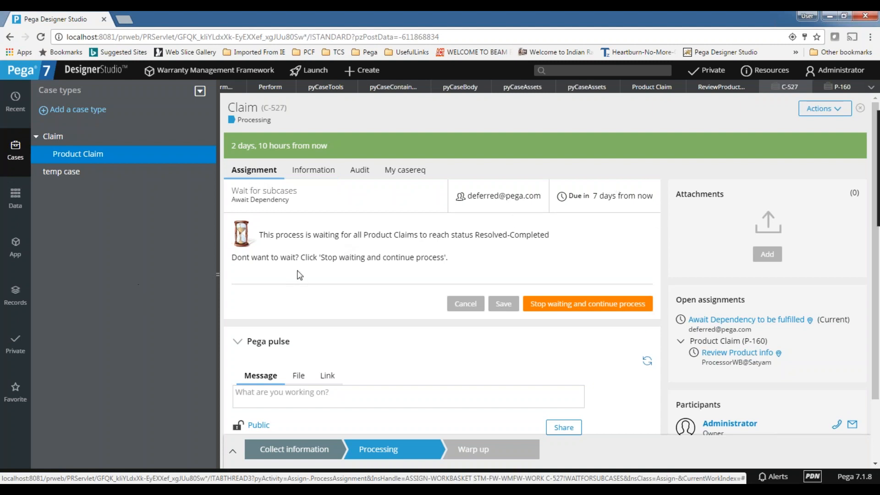
Check P-160's Review Product info assignment, then close the P-160 case.
left_click(729, 341)
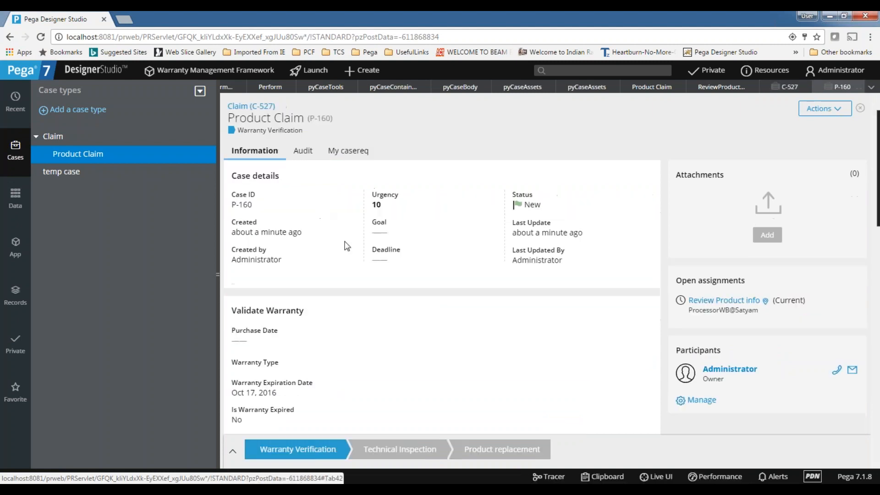
left_click(733, 302)
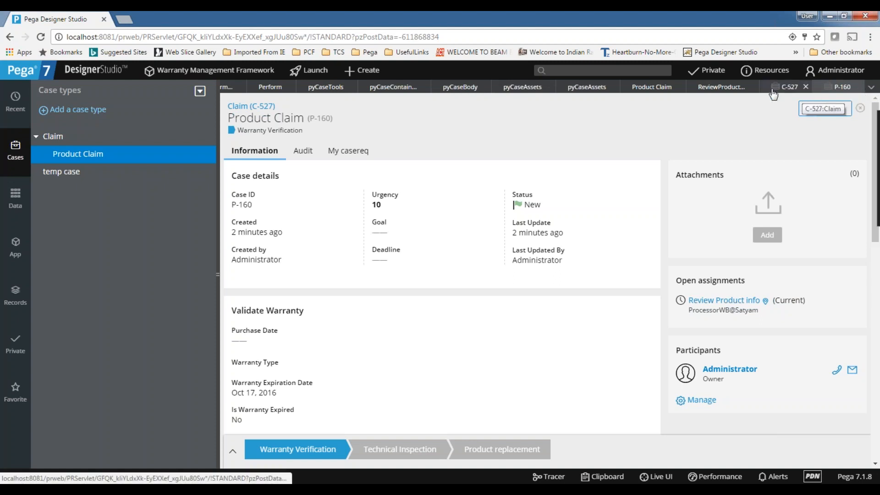
left_click(795, 89)
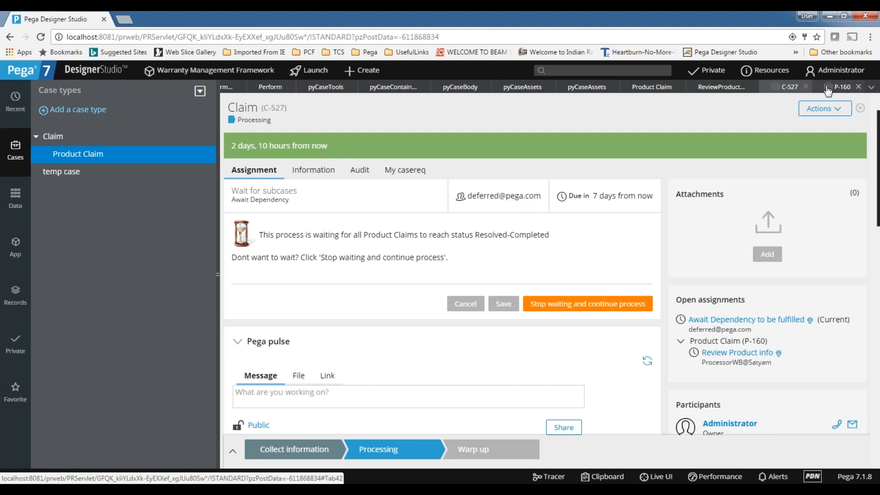
left_click(843, 87)
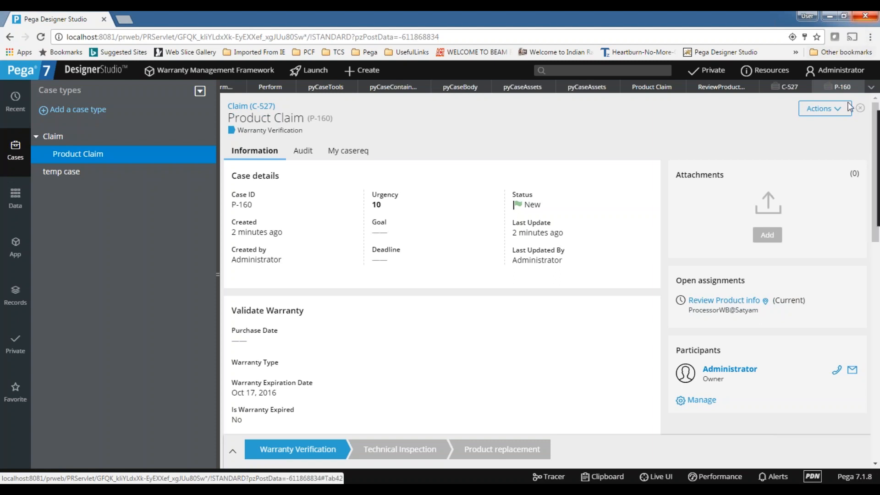
left_click(859, 87)
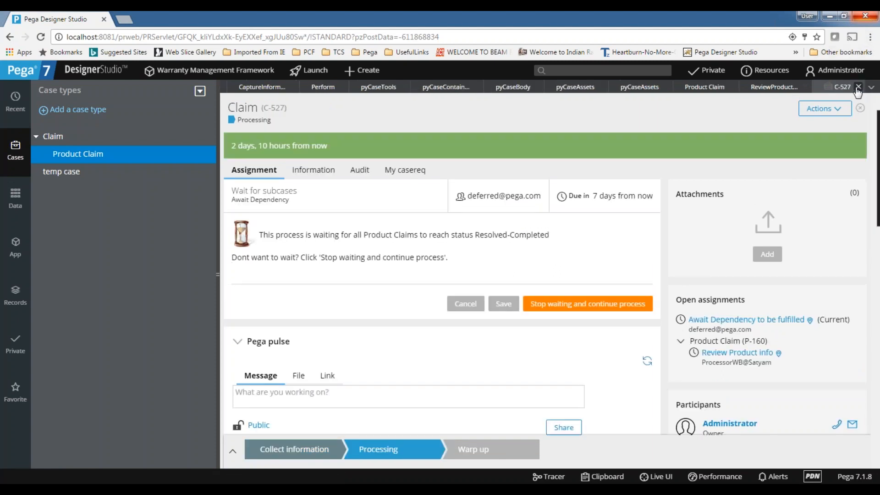
Close claim C-527 and open the Review Product info assignment's details.
left_click(859, 87)
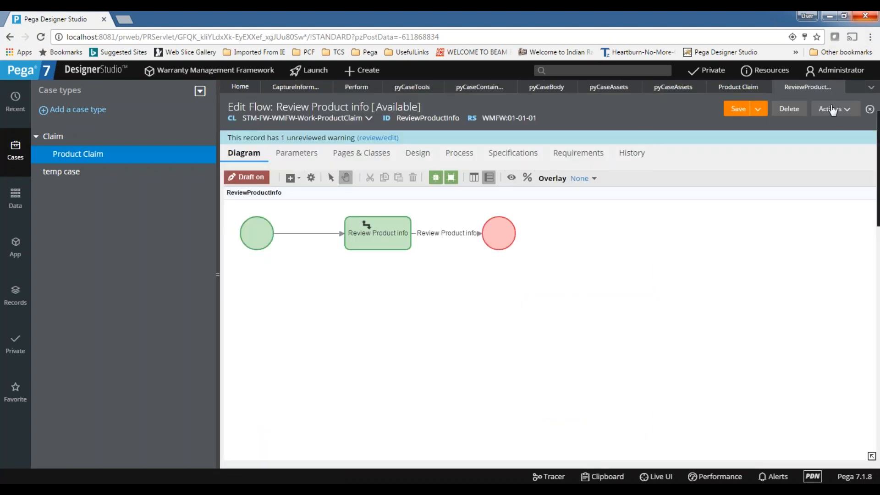
left_click(379, 221)
double_click(380, 221)
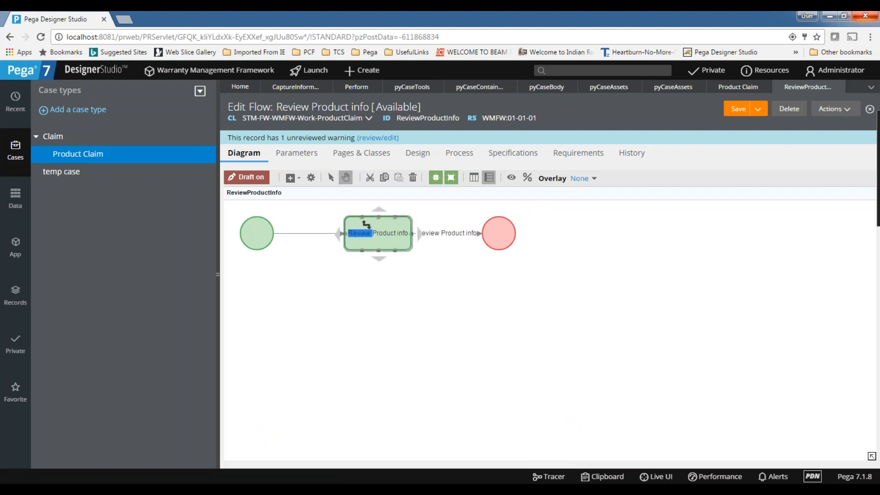
scroll(454, 265, "down", 10)
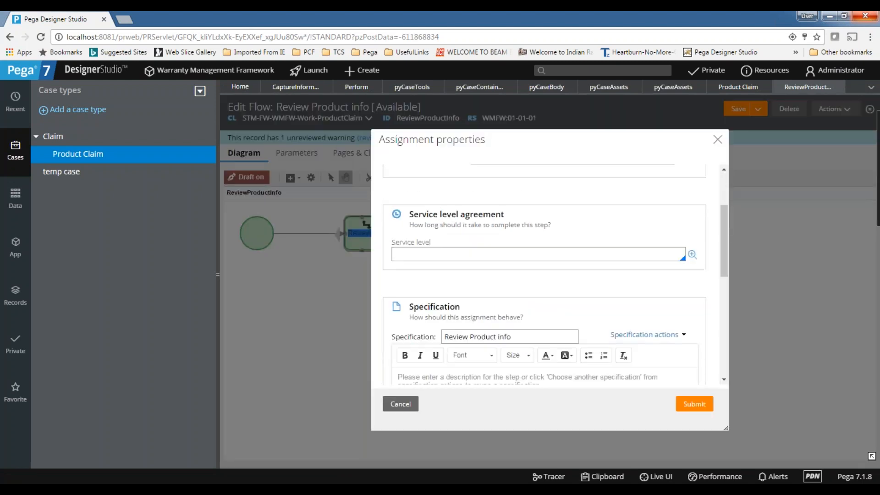
left_click(396, 202)
Change the assignment's harness from Review to Perform, then save and close the flow.
double_click(501, 241)
key("BackSpace")
type("Per")
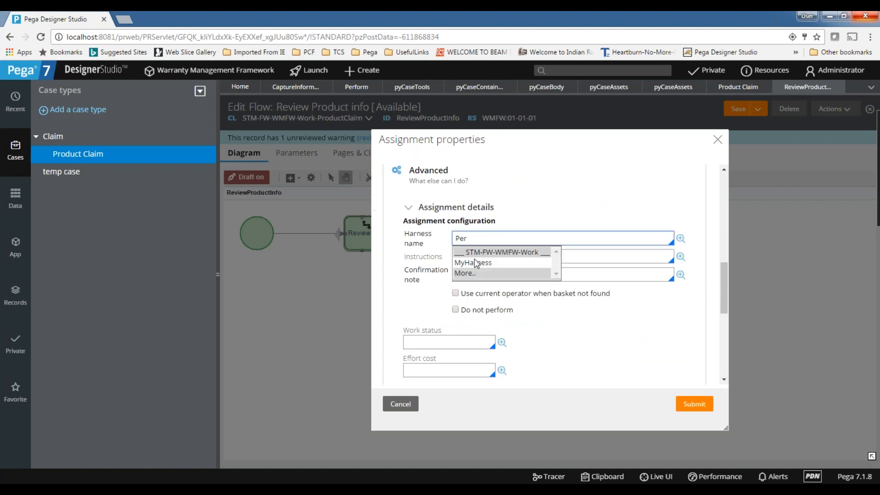
type("form")
left_click(477, 274)
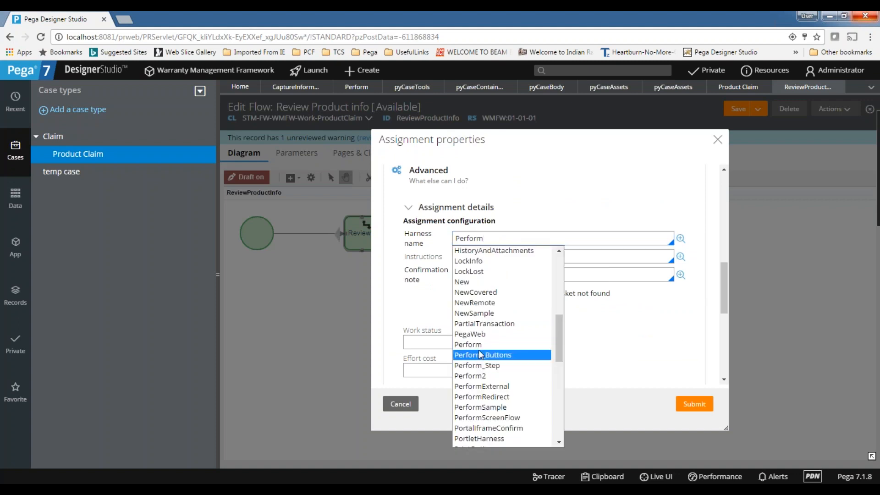
left_click(477, 344)
left_click(694, 404)
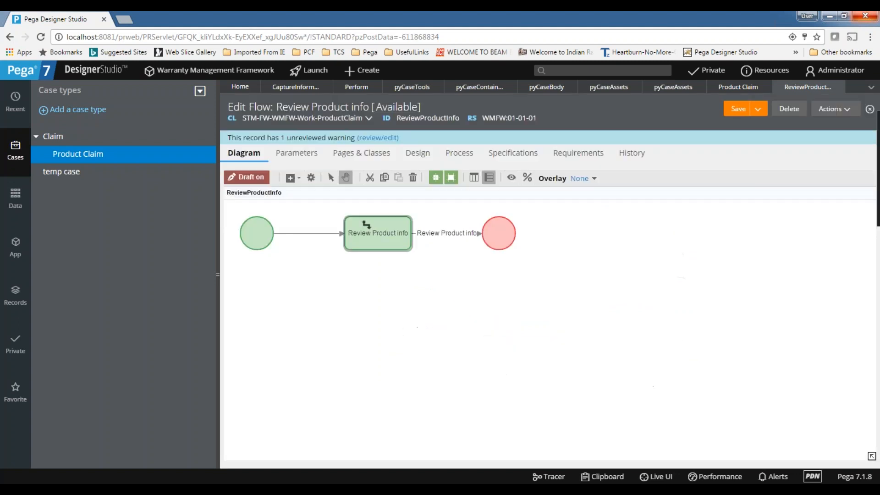
left_click(742, 113)
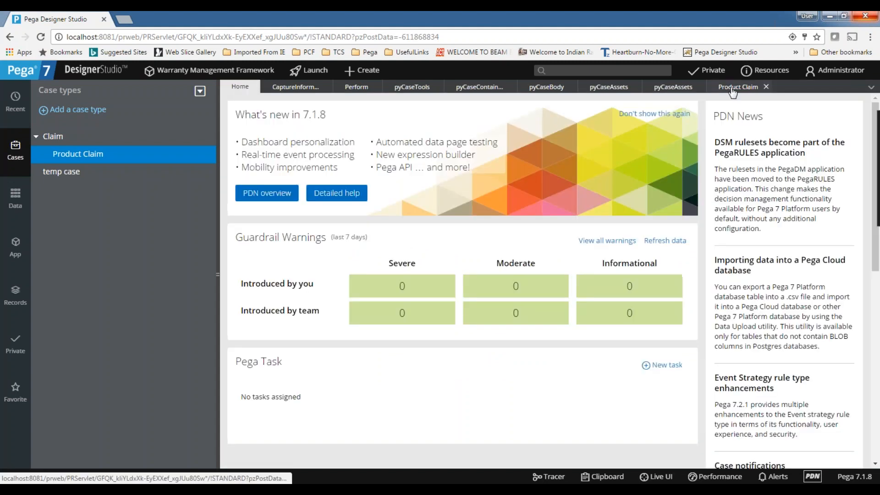
left_click(738, 92)
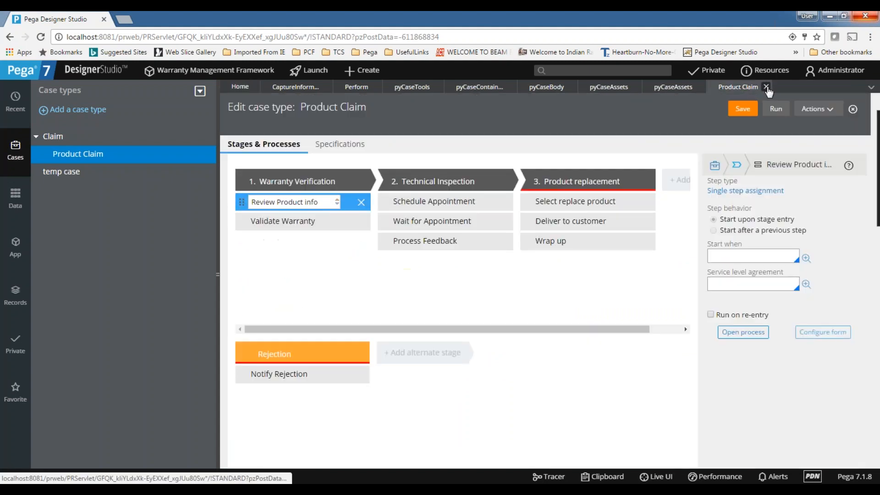
Close the Product Claim, pyCase sections, Perform and capture information tabs.
left_click(768, 88)
double_click(665, 89)
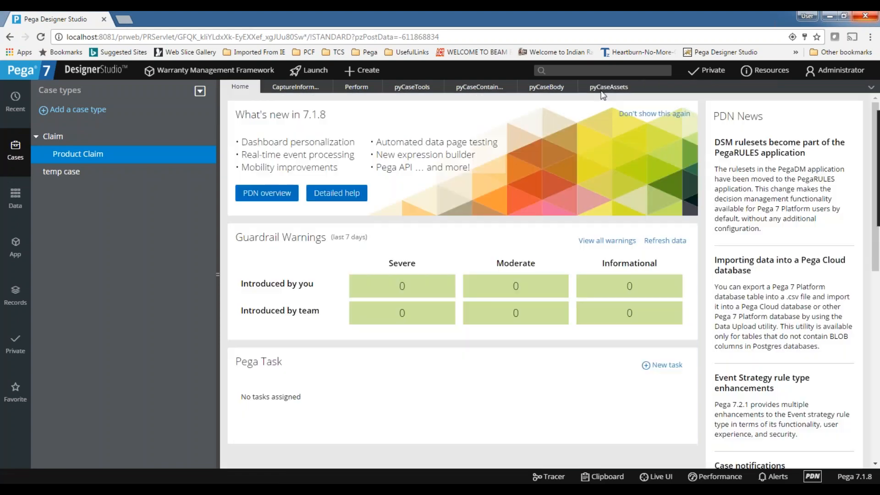
double_click(608, 88)
double_click(566, 88)
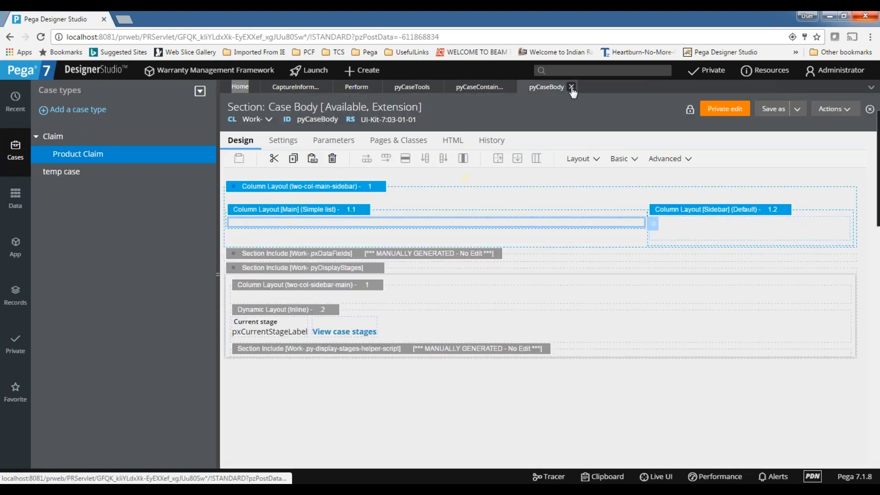
left_click(511, 86)
left_click(438, 87)
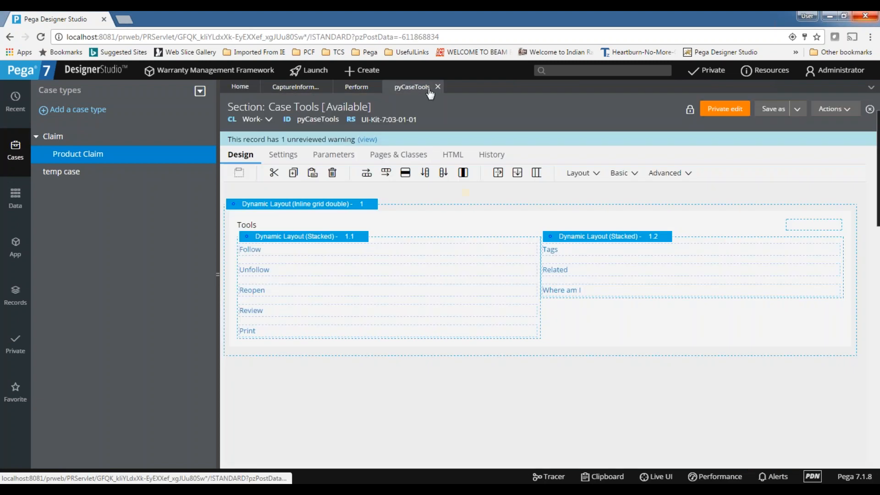
double_click(357, 87)
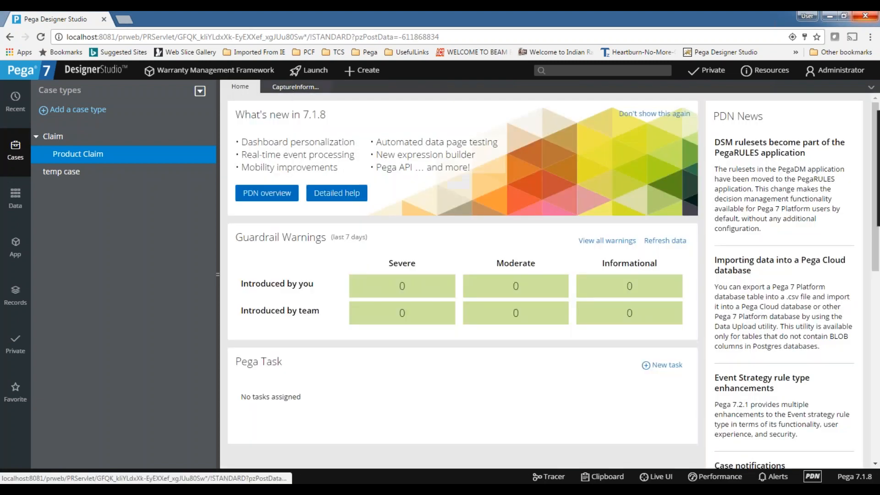
left_click(317, 90)
left_click(326, 87)
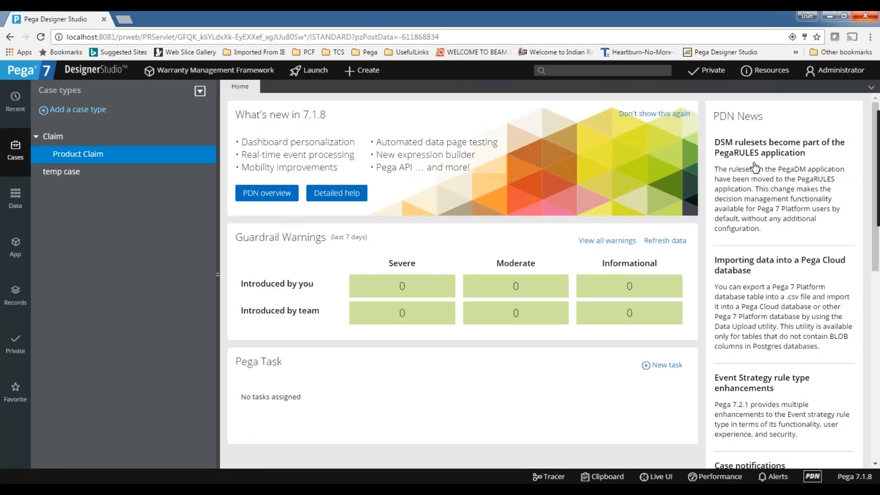
Open the Claim case type and select its capture information step.
scroll(411, 311, "down", 3)
scroll(412, 311, "up", 3)
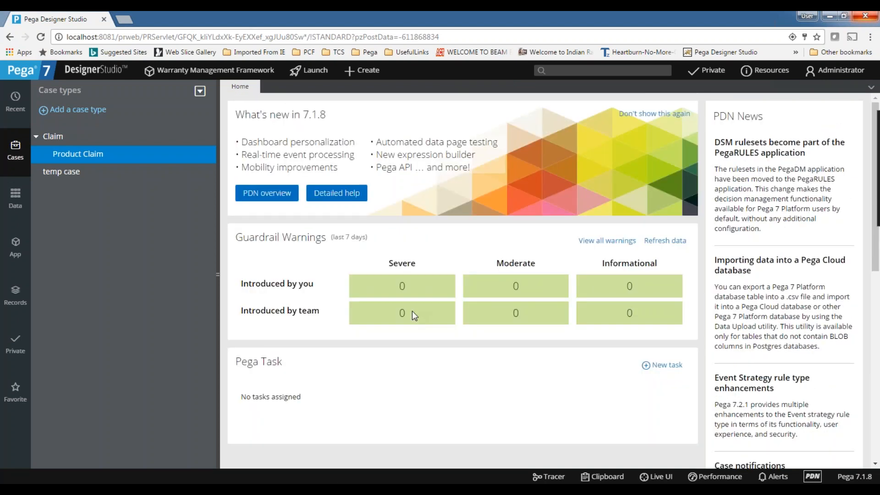
left_click(53, 137)
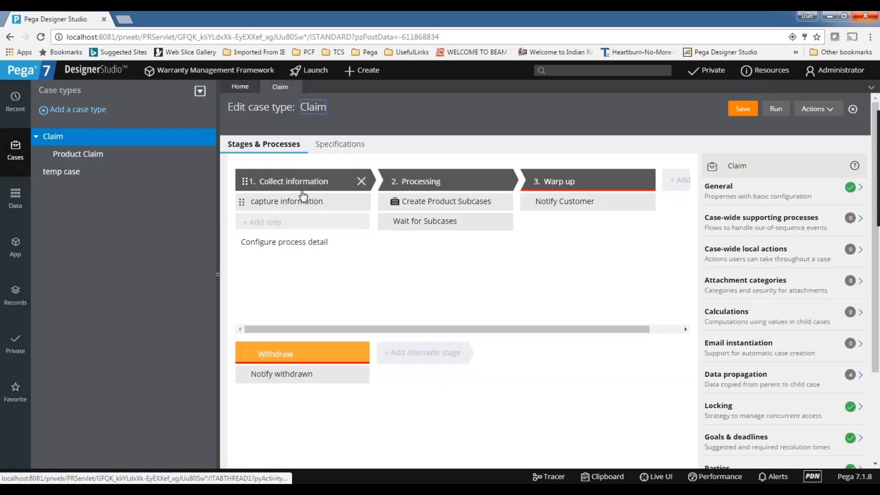
left_click(304, 202)
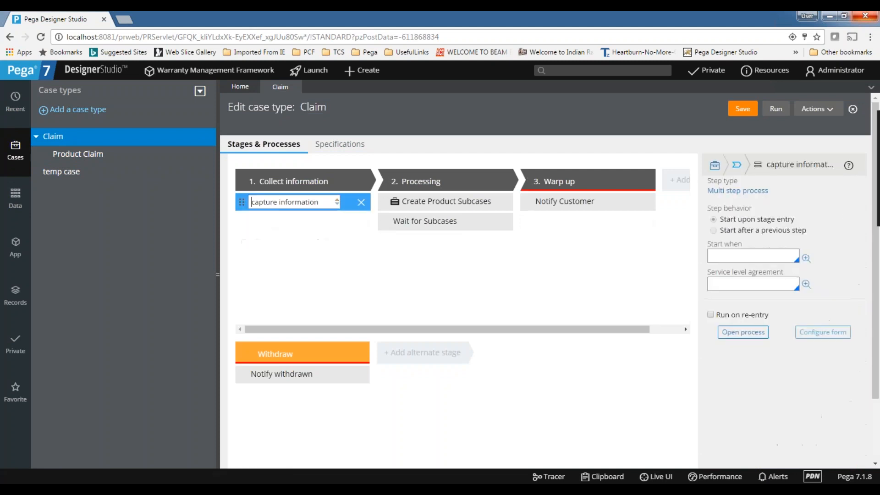
left_click(750, 333)
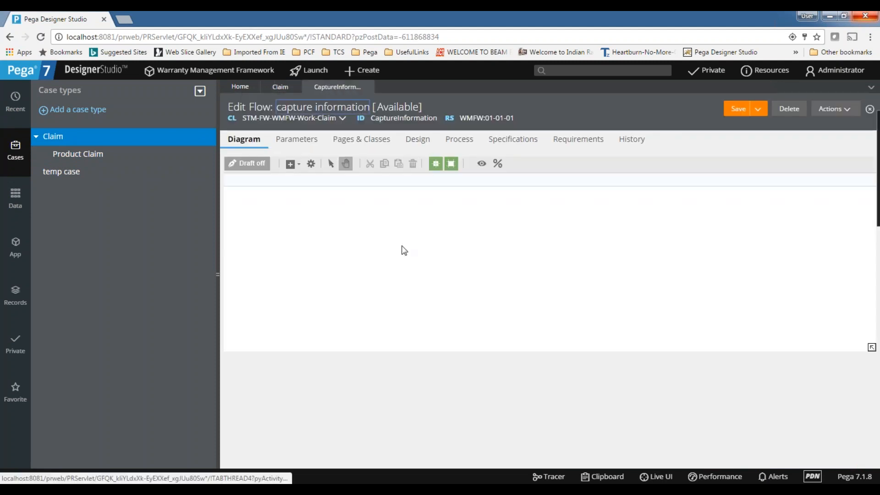
double_click(247, 242)
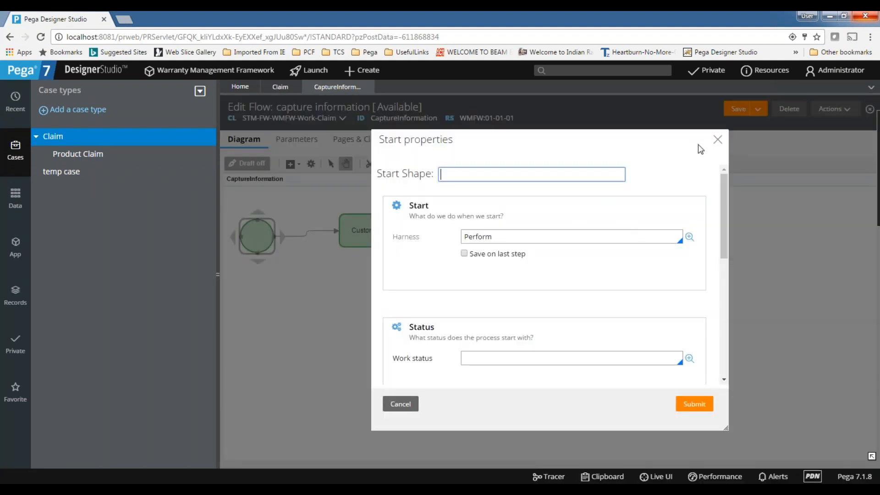
left_click(718, 140)
double_click(367, 230)
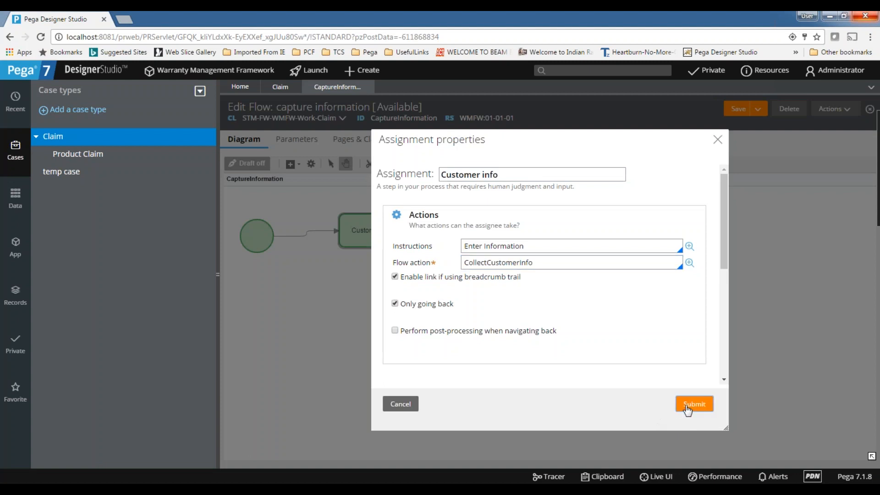
left_click(694, 404)
double_click(543, 232)
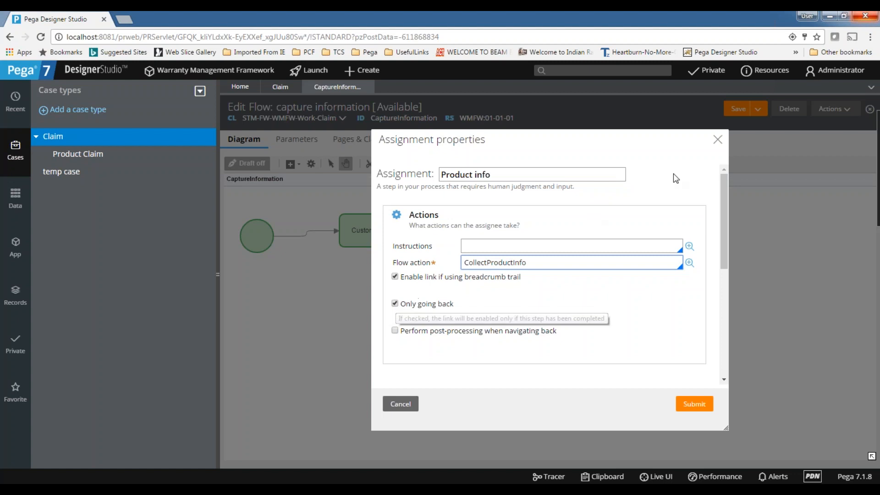
left_click(718, 142)
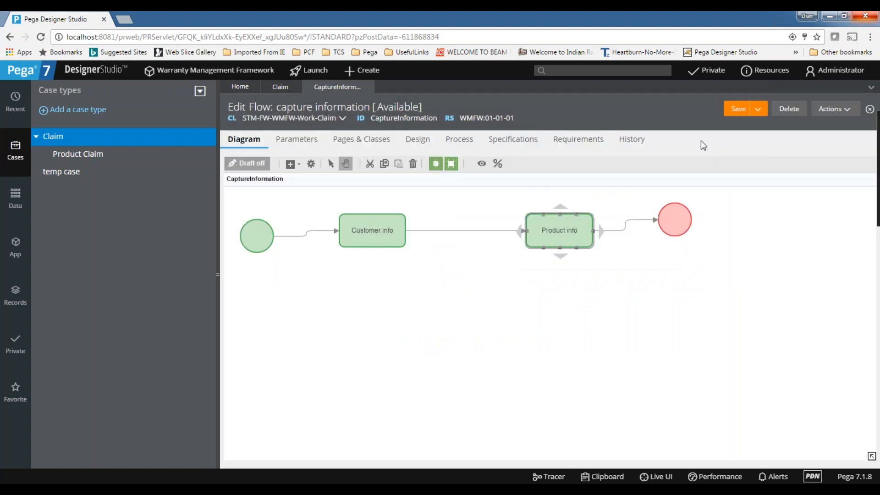
left_click(369, 86)
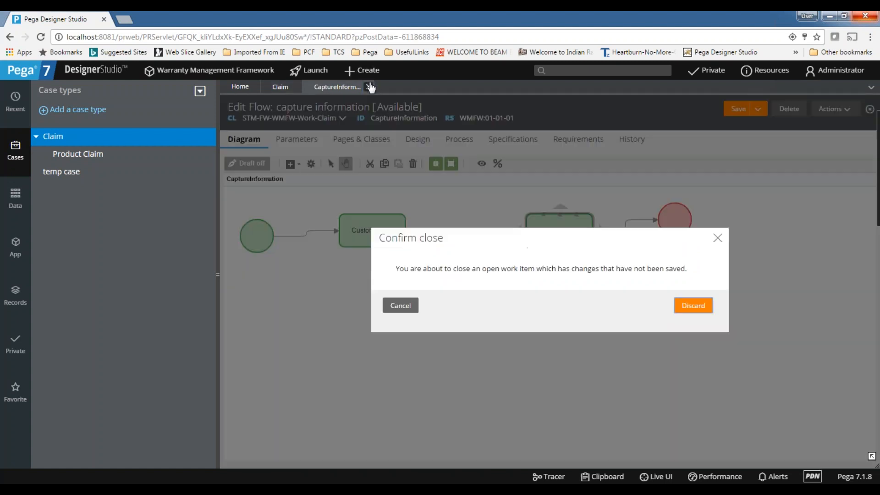
left_click(708, 306)
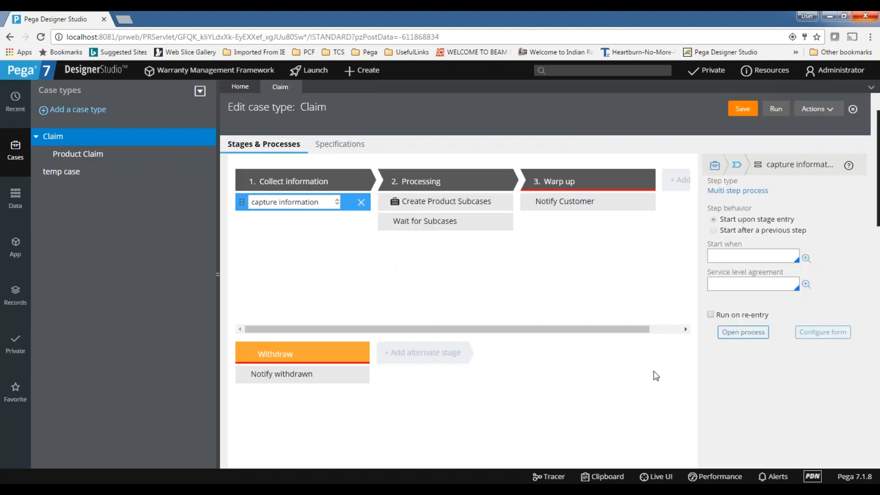
Add 'Activities.' as a new line in cell B2 of sheet D21.
key("alt+Tab")
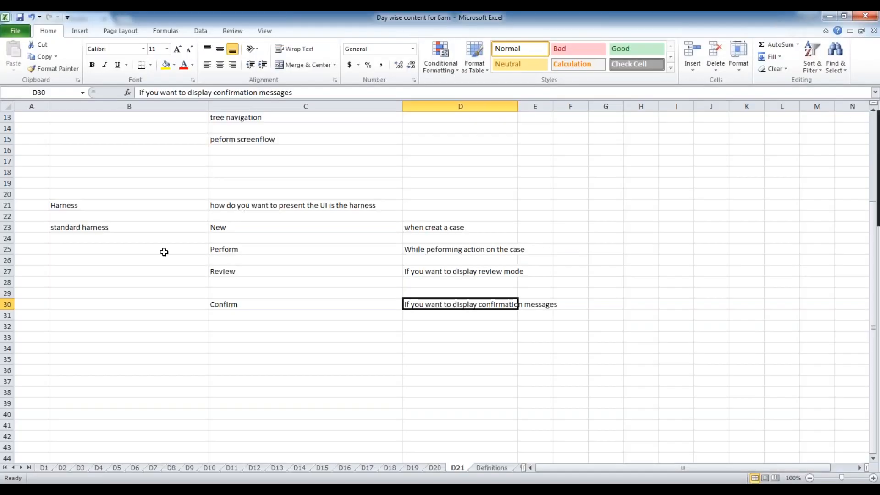
double_click(141, 126)
key("alt+Return")
type("Activit")
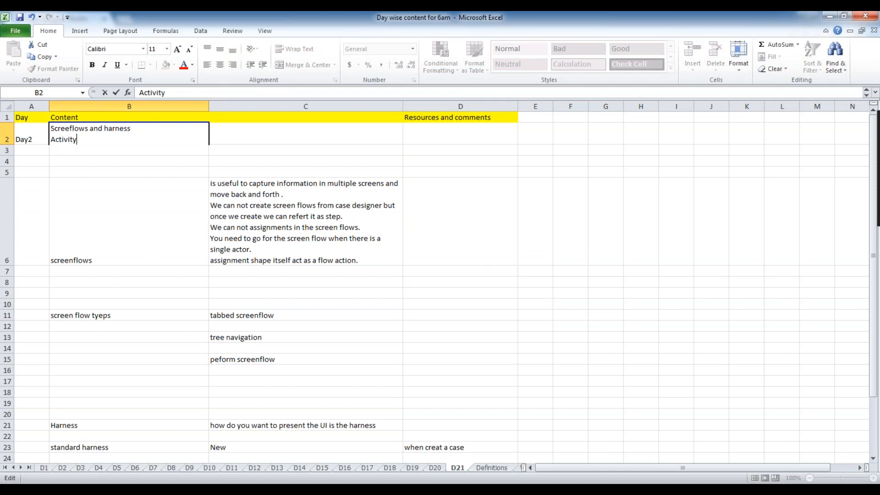
type("ies.")
left_click(368, 357)
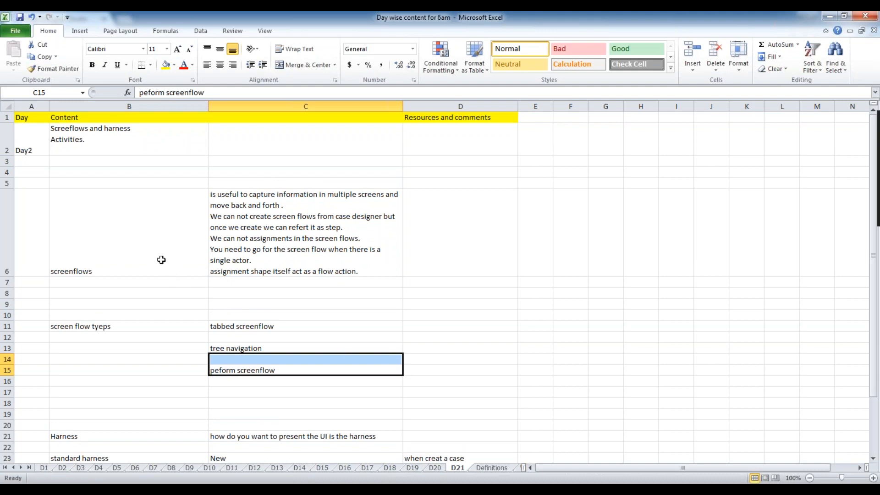
Type 'activities' into cell B36.
scroll(161, 260, "down", 3)
left_click(119, 402)
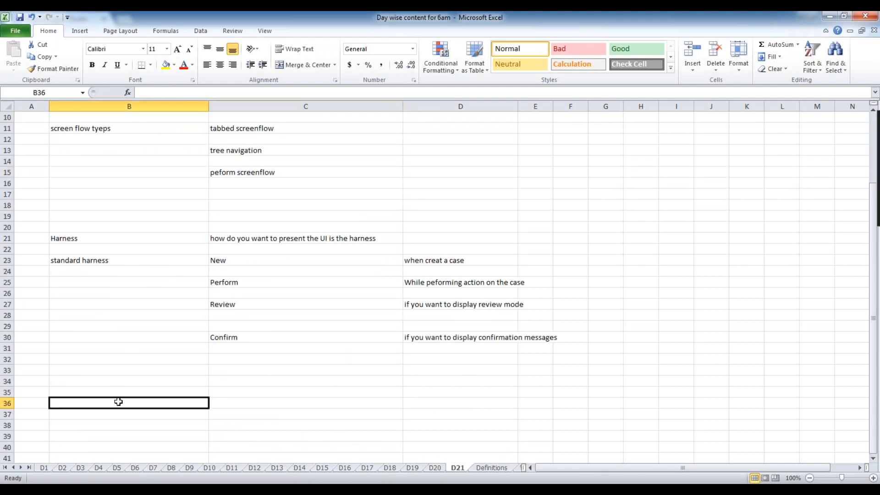
scroll(118, 402, "down", 2)
double_click(61, 333)
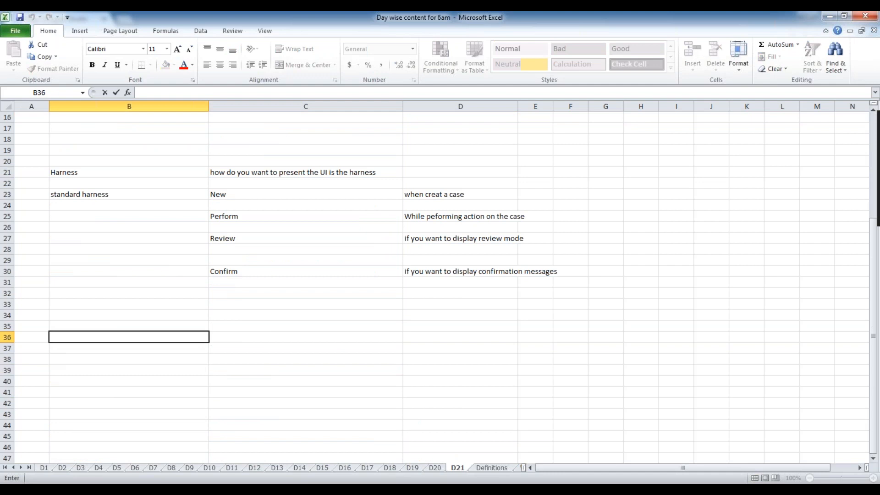
type("activities")
Commit 'activities' in B36 and check the Activity entry on the Definitions sheet.
key("Tab")
left_click(489, 457)
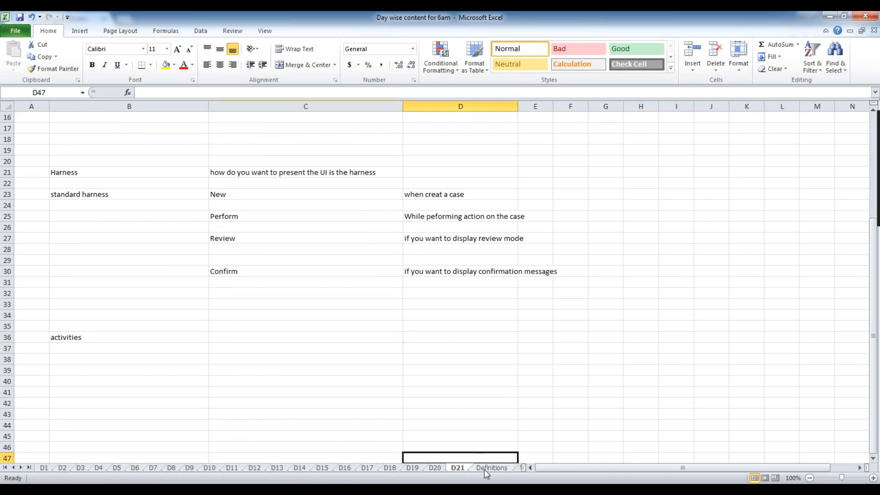
left_click(487, 468)
left_click(179, 370)
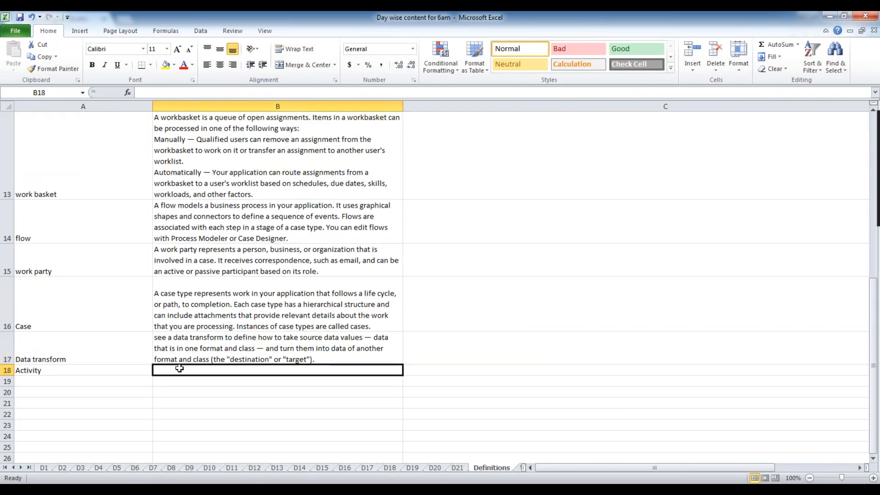
left_click(458, 469)
Enter 'to automate the process' in cell C36 and review its text.
left_click(244, 337)
type("to")
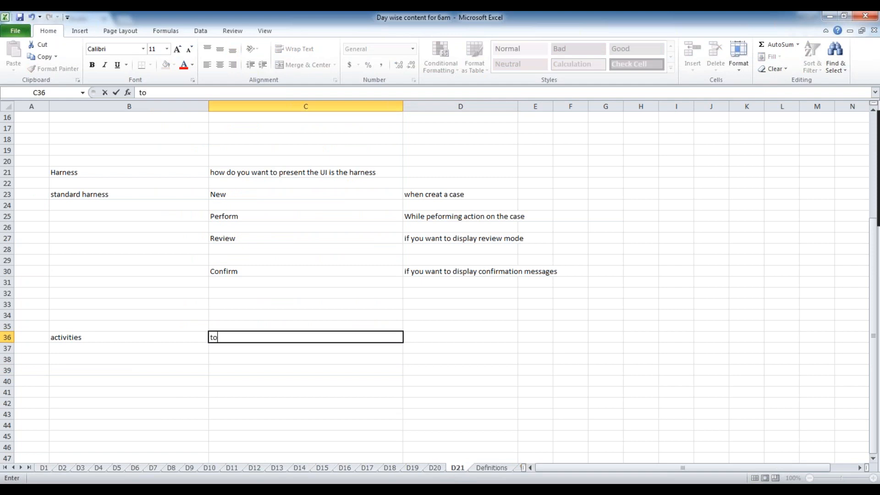
type(" automate the process")
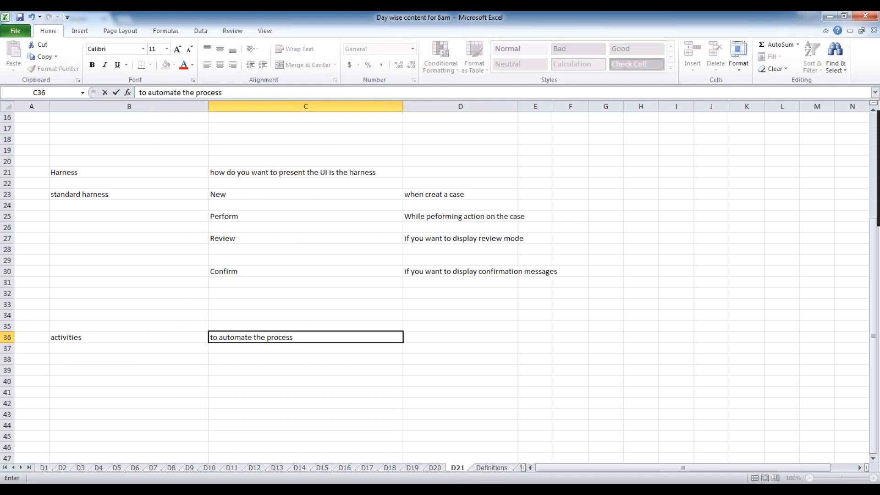
key("Return")
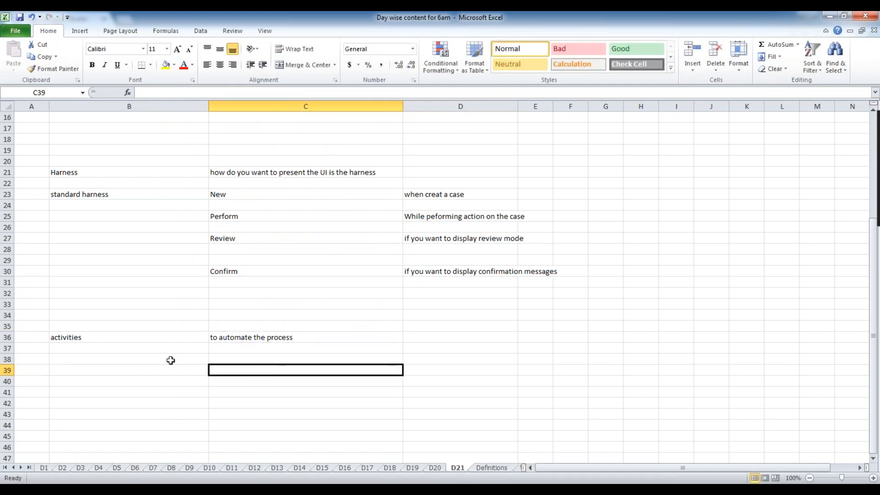
left_click(126, 340)
left_click(270, 342)
double_click(308, 336)
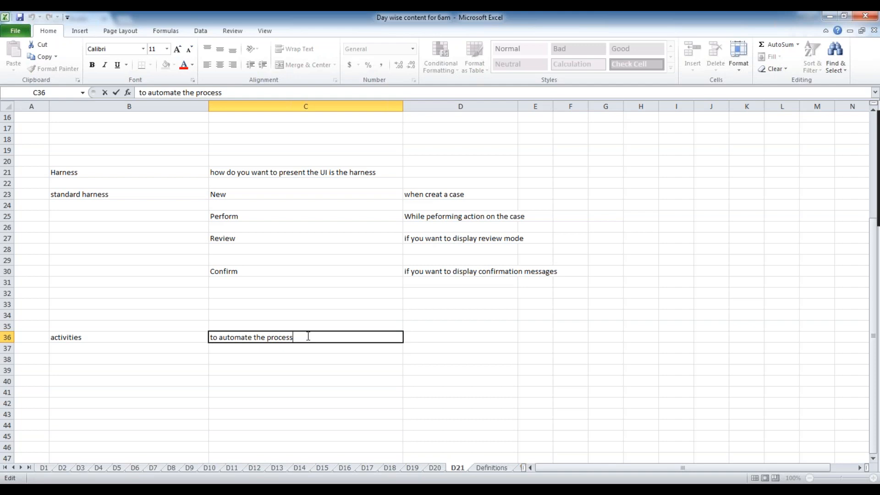
left_click(117, 351)
left_click(283, 337)
key("F2")
left_click(272, 356)
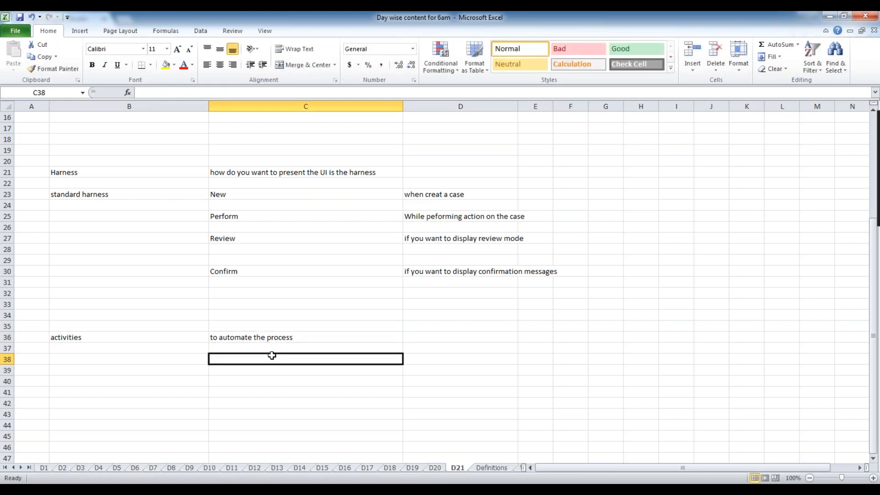
Enter '1.if you want to save data into DB' in cell C38.
type("1.if y")
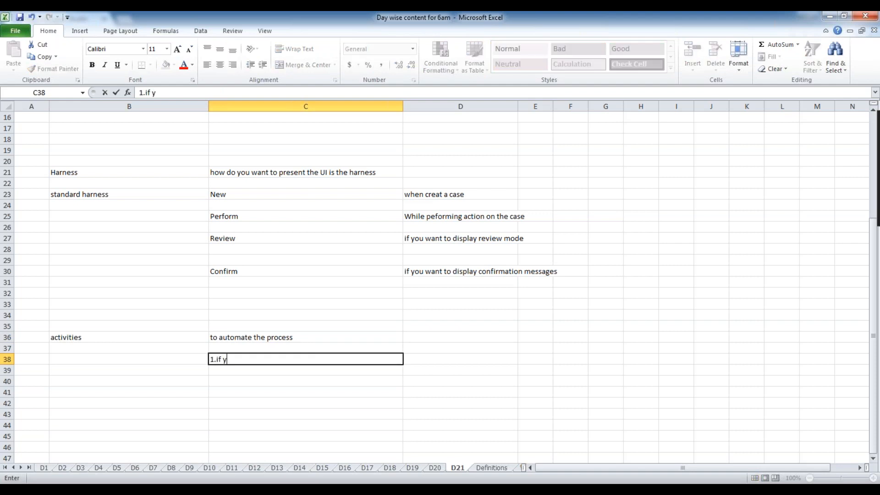
type("ou wanto t")
key("BackSpace")
key("BackSpace")
key("BackSpace")
type("to save data ")
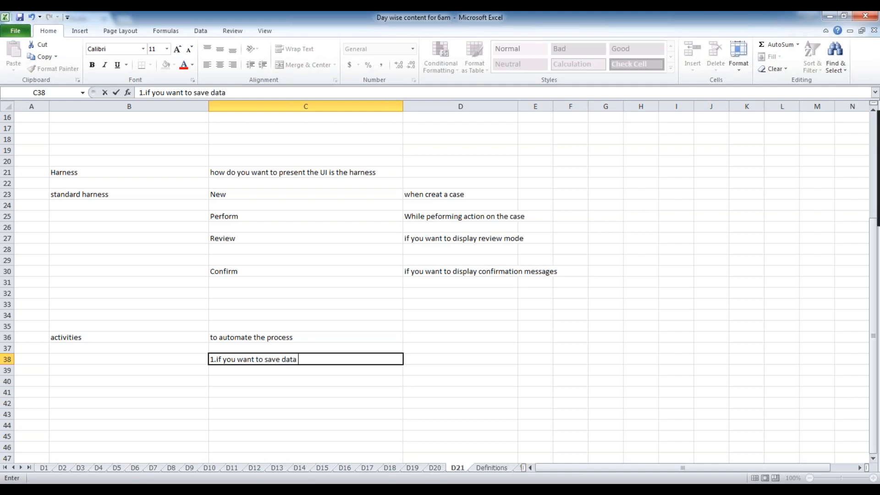
type("into DB")
left_click(251, 388)
Enter '2. for service, we need toactivities..' in C41 and '3.agents' in C43.
type("2.")
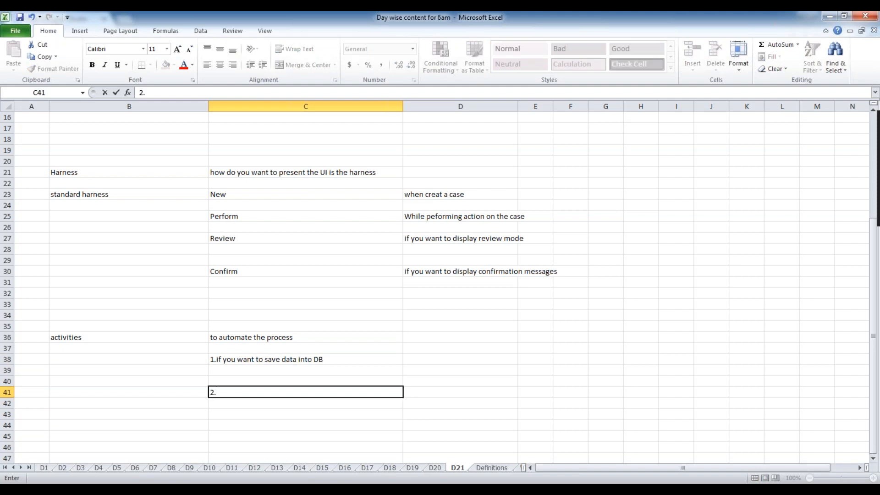
type(" if you create")
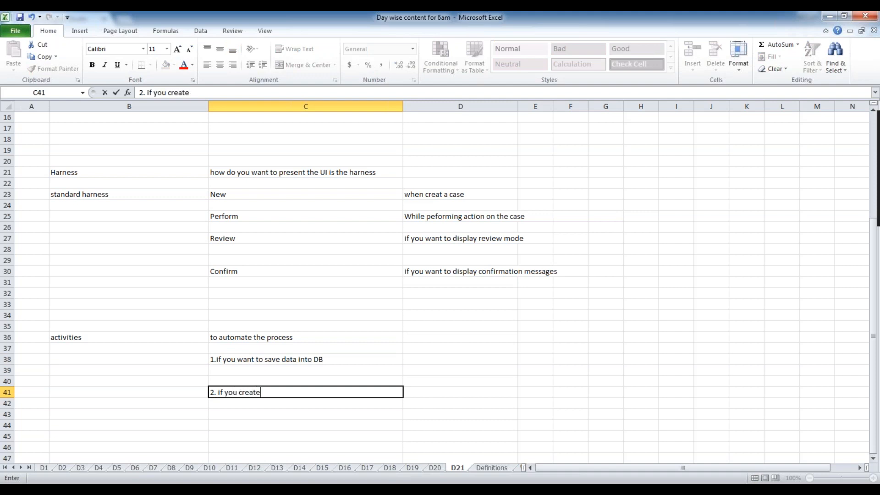
key("BackSpace")
key("BackSpace")
key("BackSpace")
key("BackSpace")
key("BackSpace")
key("BackSpace")
key("BackSpace")
key("BackSpace")
key("BackSpace")
key("BackSpace")
key("BackSpace")
key("BackSpace")
key("BackSpace")
type("for")
type("i")
key("BackSpace")
type("ice")
key("BackSpace")
key("BackSpace")
key("BackSpace")
type("vice,")
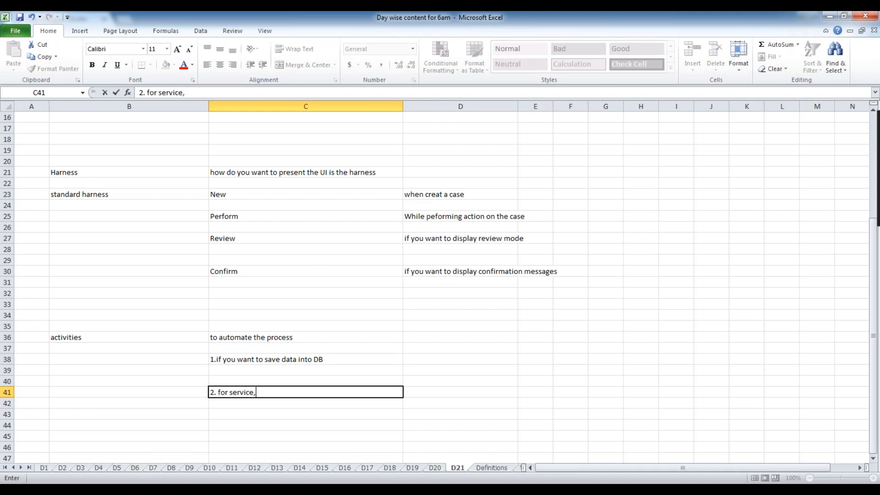
type(" we need toacti")
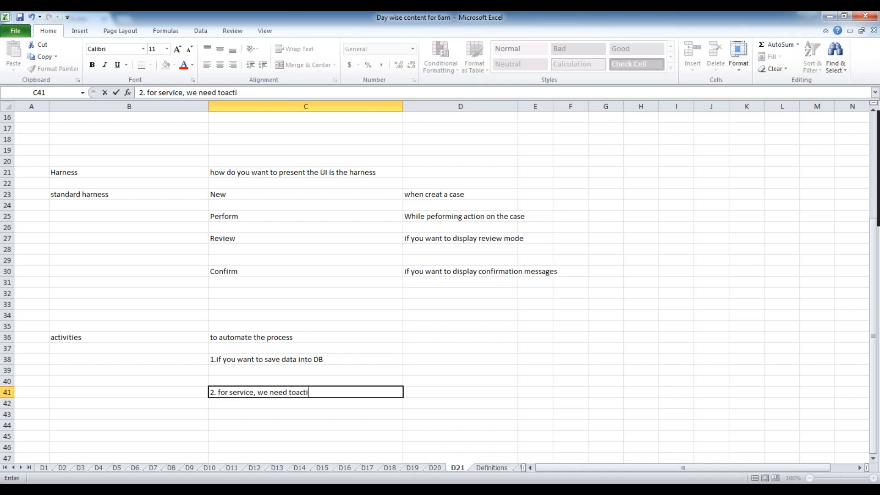
type("vities..")
scroll(440, 284, "down", 2)
left_click(247, 393)
left_click(234, 352)
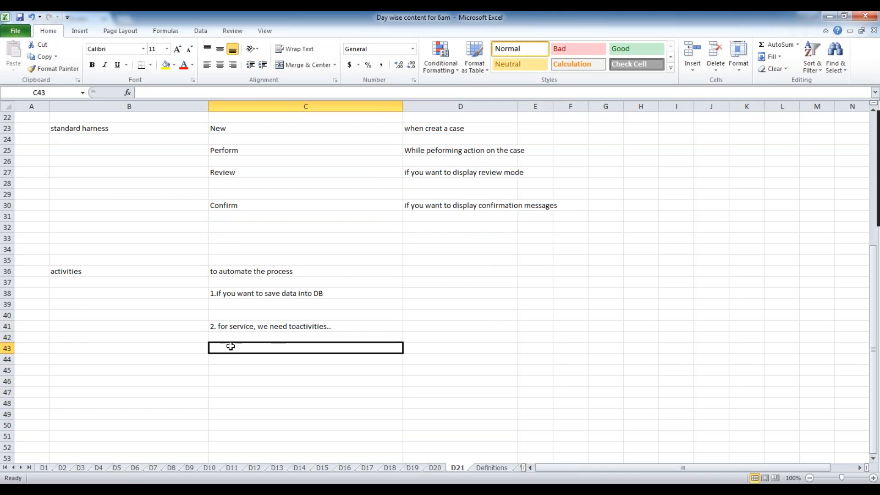
type("3.")
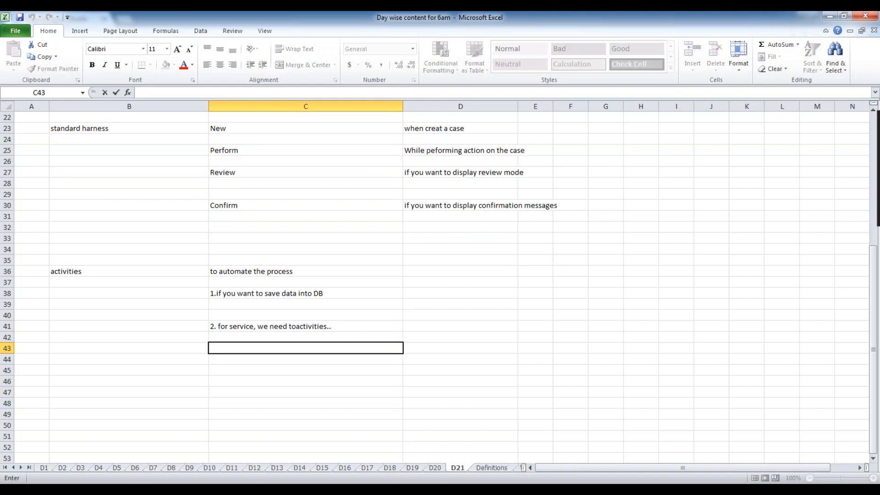
type("agents")
Capitalise the third note in C43 so it reads 3.Agents.
left_click(236, 368)
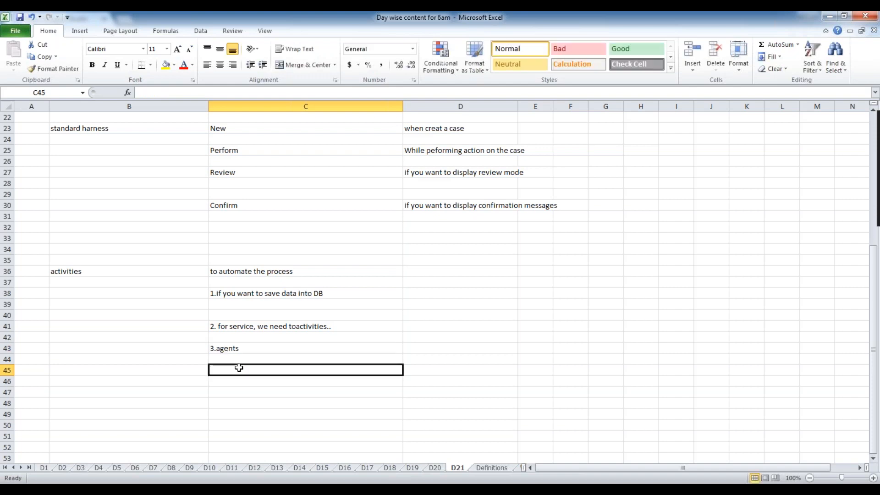
double_click(251, 352)
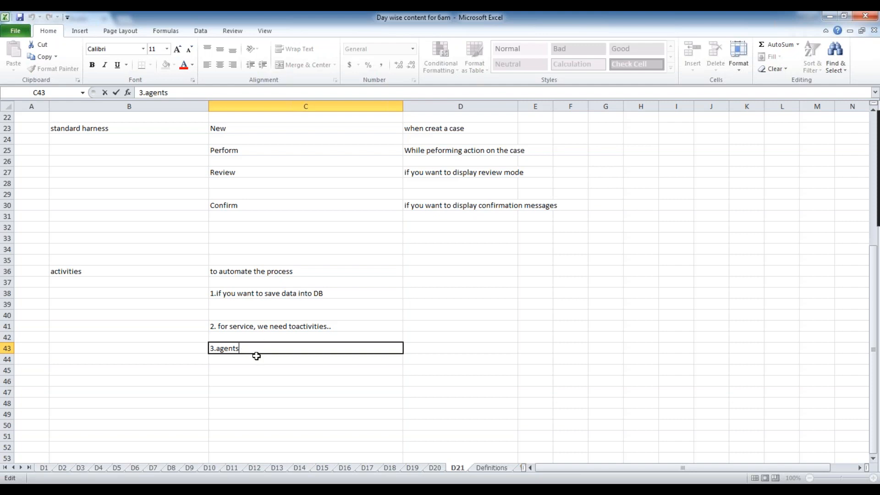
left_click(256, 356)
double_click(215, 349)
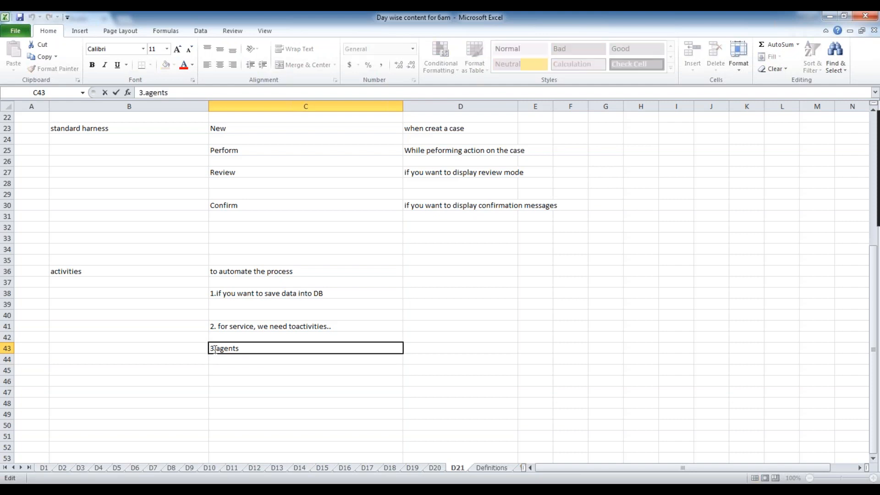
left_click(221, 349)
key("BackSpace")
type("A")
left_click(256, 364)
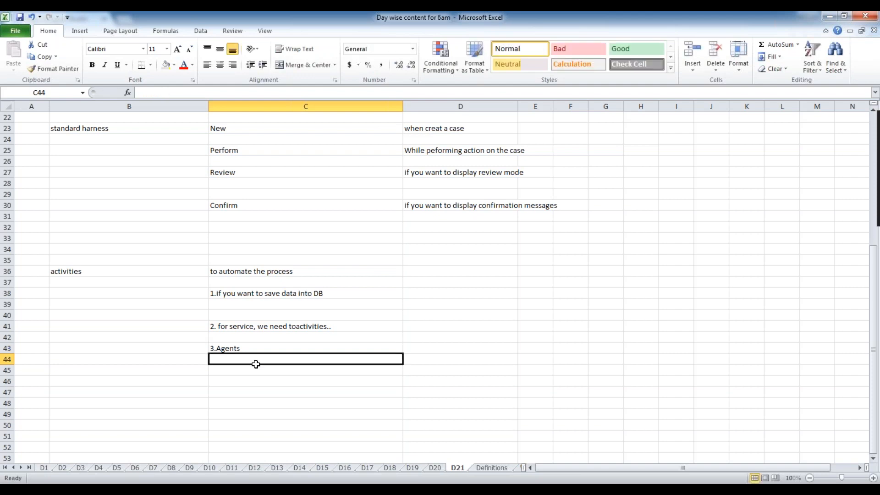
Start a fourth note '4.' in C46, then discard it.
left_click(324, 293)
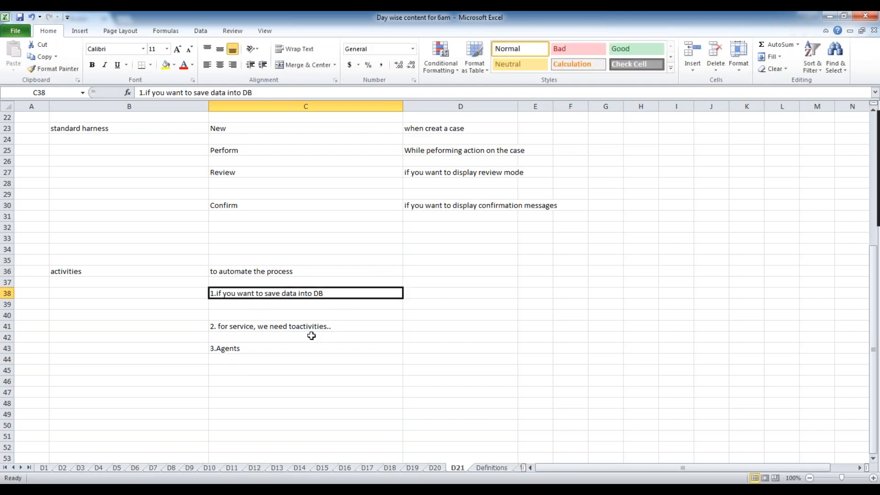
left_click(253, 365)
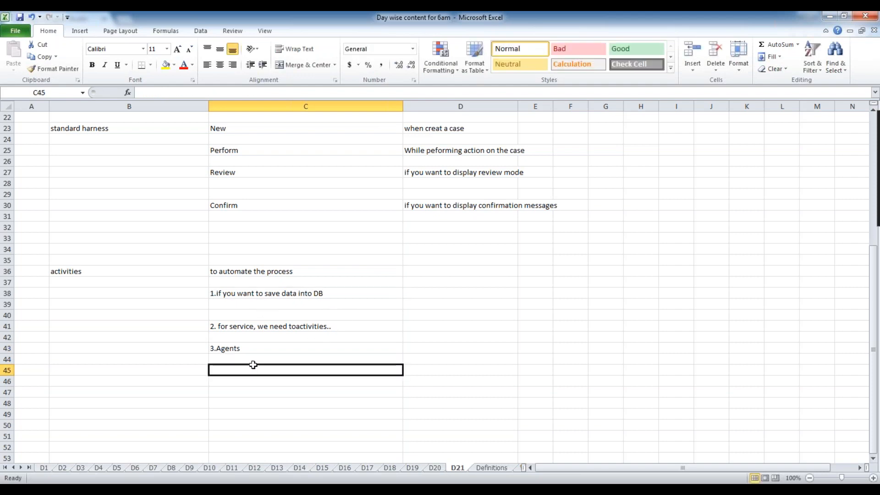
left_click(251, 348)
left_click(332, 294)
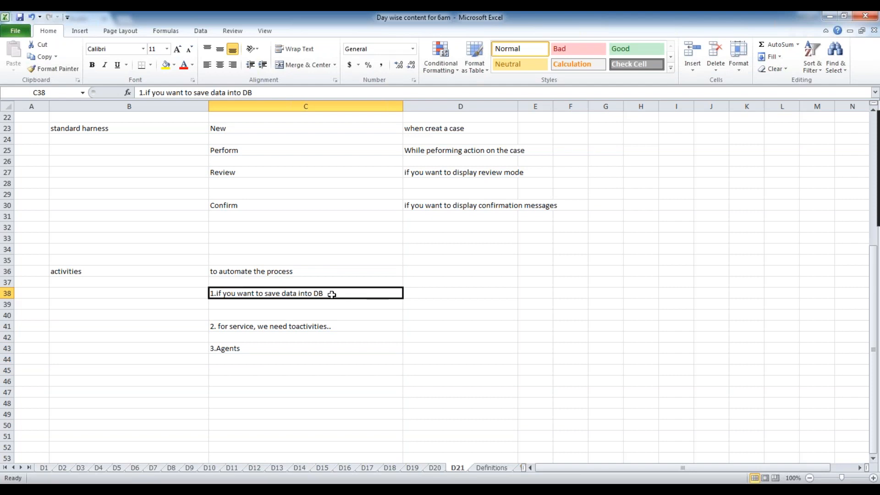
left_click(255, 380)
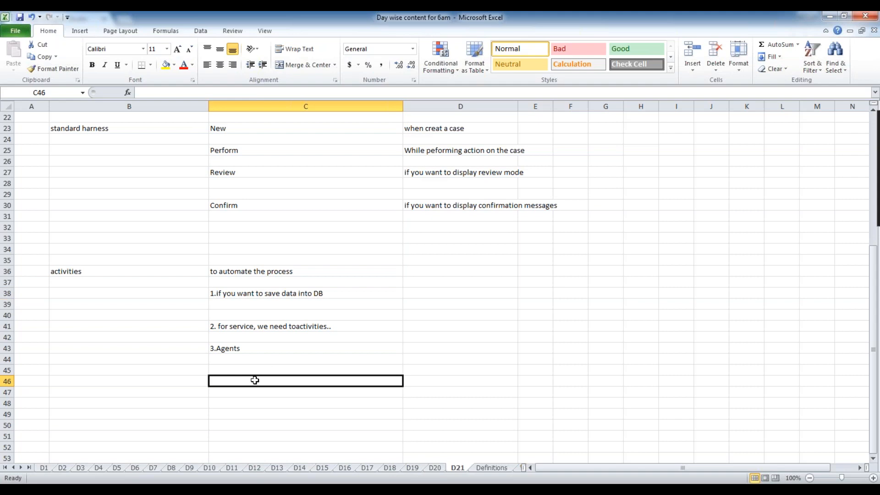
type("4")
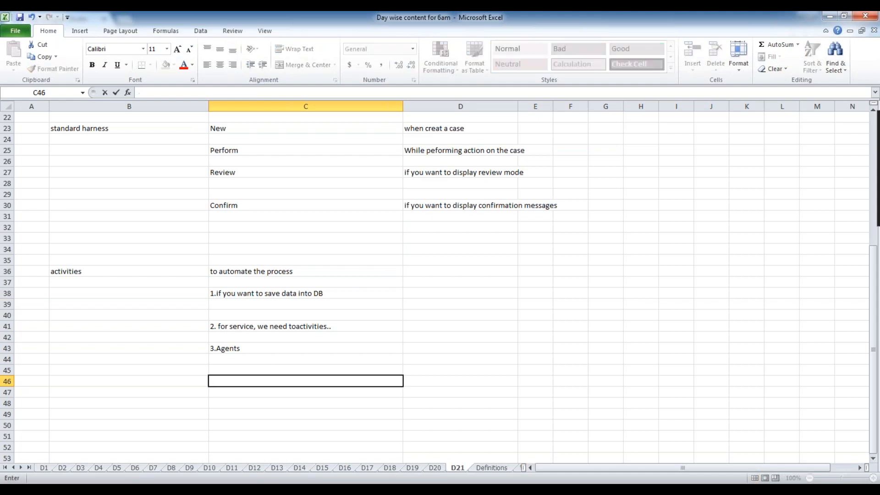
type(".")
key("BackSpace")
key("BackSpace")
Review the notes in C38, C41 and C43.
left_click(404, 347)
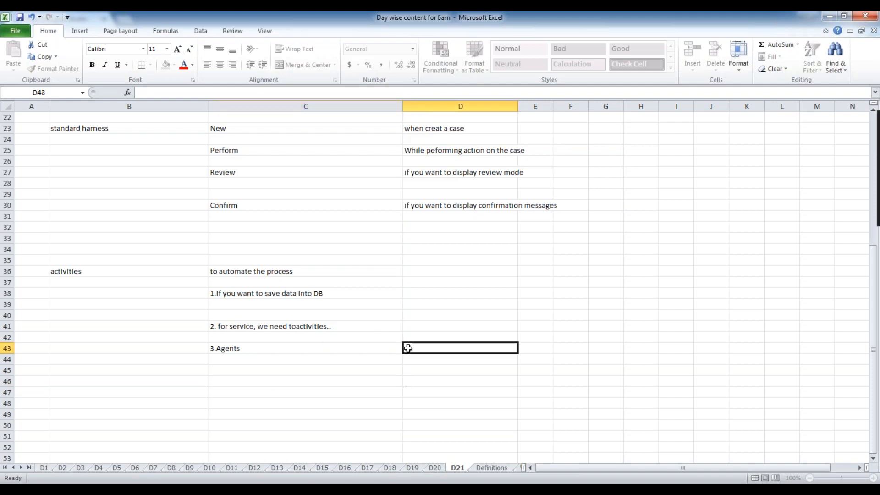
left_click(343, 283)
left_click(343, 292)
left_click(335, 331)
left_click(281, 348)
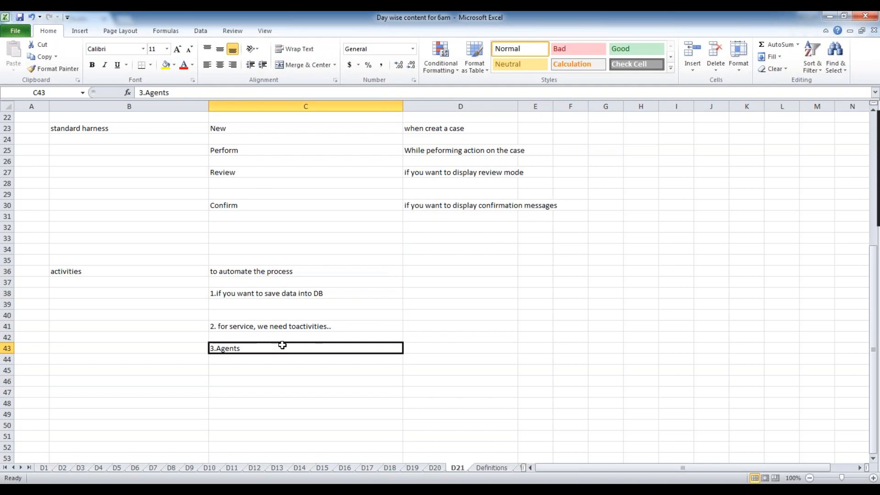
left_click(360, 331)
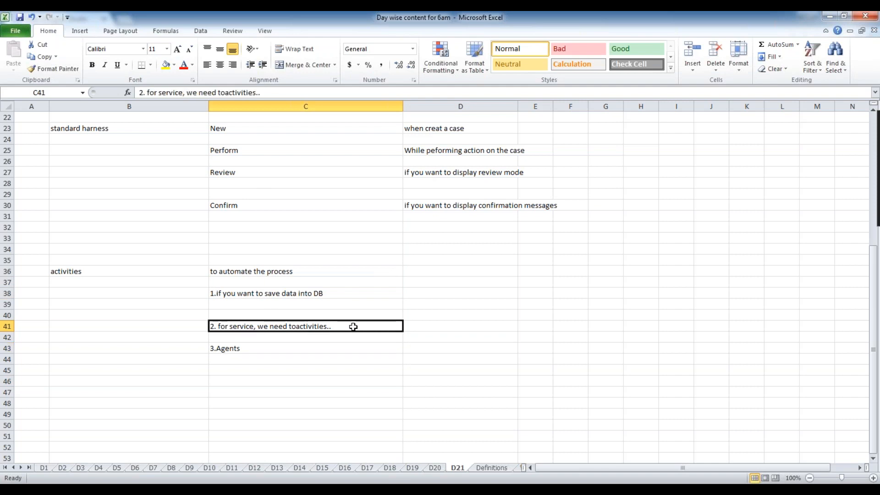
left_click(289, 347)
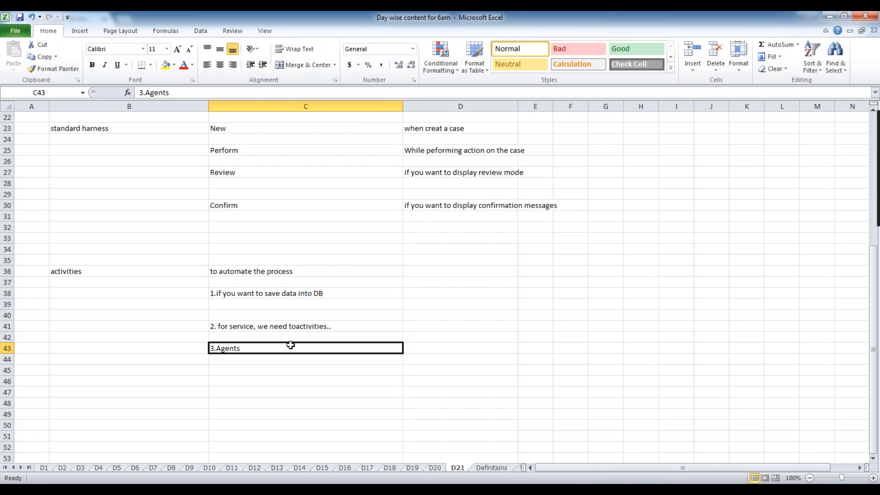
left_click(331, 327)
left_click(333, 296)
left_click(300, 270)
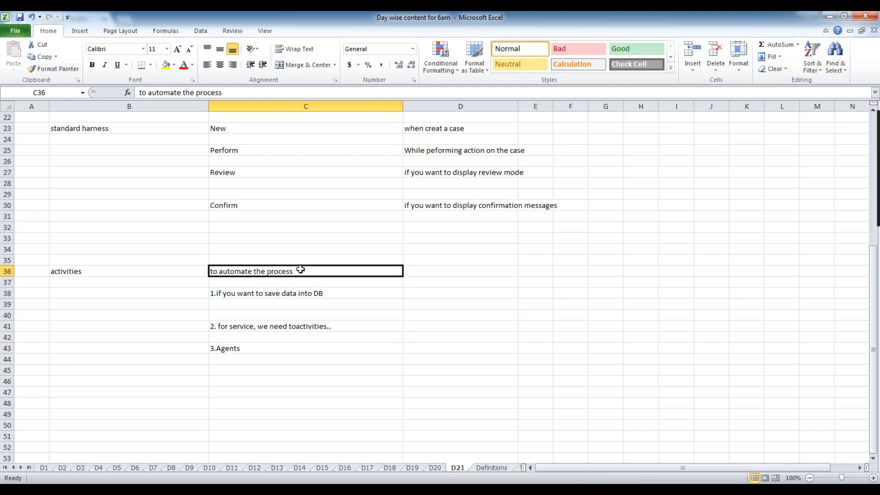
left_click(337, 295)
left_click(342, 329)
left_click(237, 358)
left_click(285, 326)
left_click(299, 302)
left_click(290, 271)
left_click(306, 294)
left_click(329, 327)
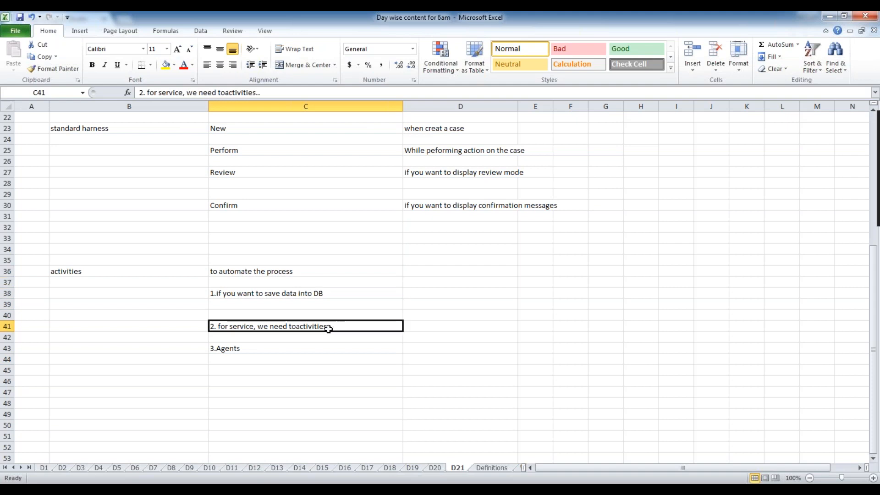
left_click(295, 349)
left_click(288, 358)
left_click(266, 346)
left_click(115, 274)
left_click(285, 271)
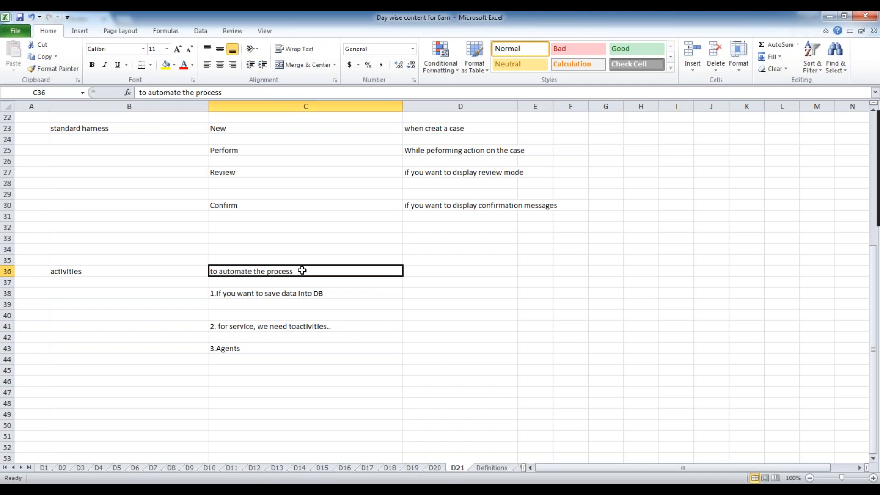
left_click(328, 293)
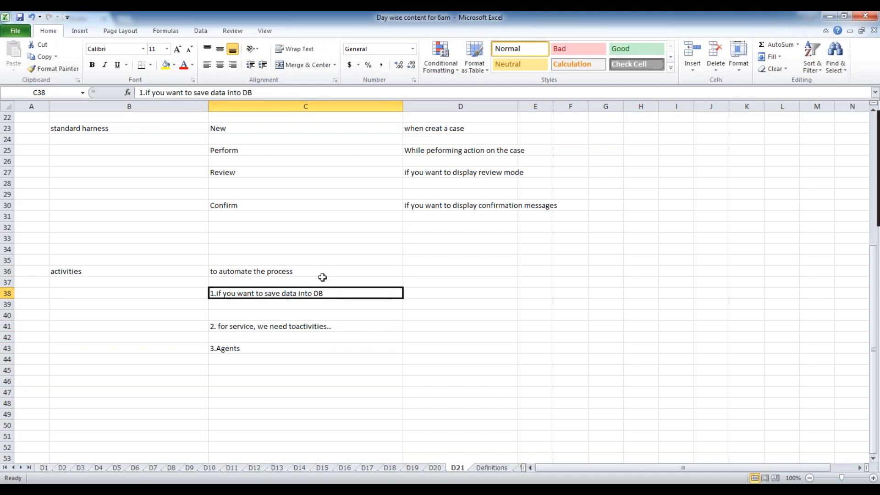
left_click(333, 361)
left_click(271, 347)
left_click(283, 327)
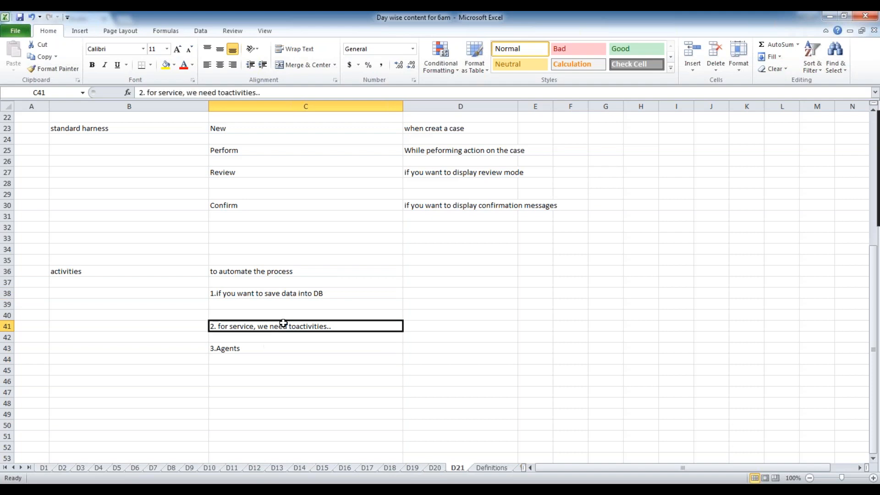
left_click(257, 294)
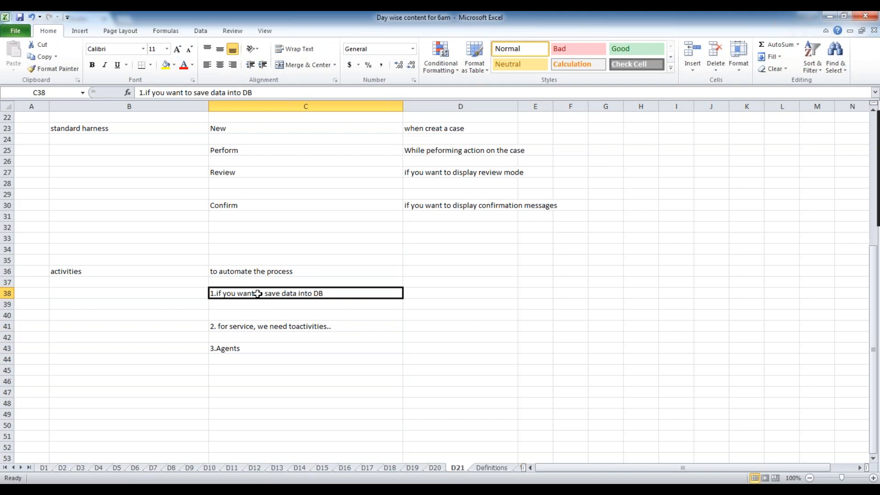
left_click(324, 327)
left_click(282, 344)
left_click(278, 326)
left_click(276, 295)
left_click(437, 292)
left_click(316, 293)
left_click(310, 335)
left_click(272, 348)
left_click(274, 327)
left_click(274, 296)
left_click(274, 327)
left_click(250, 346)
left_click(253, 328)
left_click(236, 294)
left_click(275, 323)
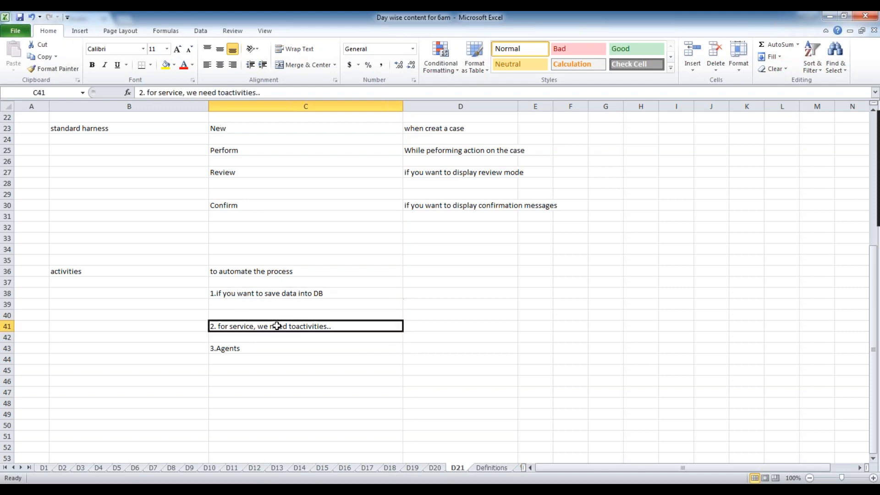
left_click(256, 347)
left_click(247, 294)
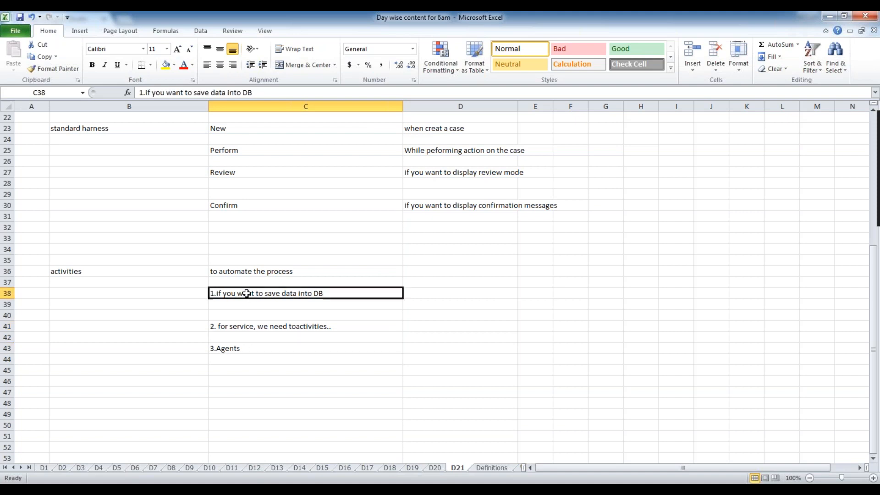
left_click(251, 328)
left_click(250, 350)
left_click(248, 327)
left_click(256, 293)
left_click(242, 328)
left_click(81, 268)
Inspect the 'activities' label in cell B36 without changing it.
left_click(86, 292)
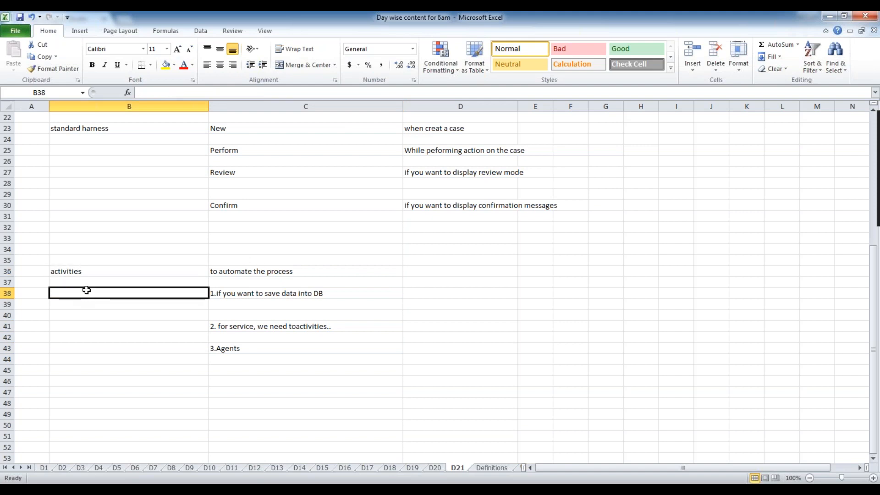
left_click(98, 268)
double_click(100, 270)
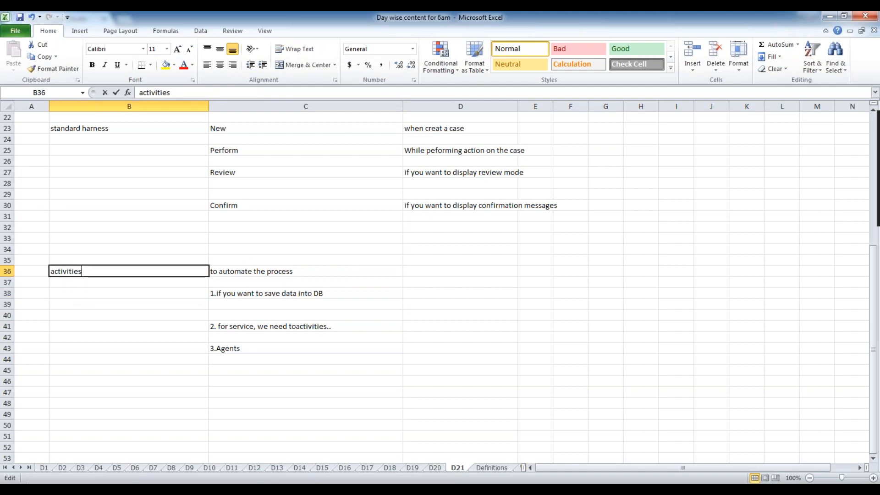
left_click_drag(101, 270, 51, 271)
left_click(96, 303)
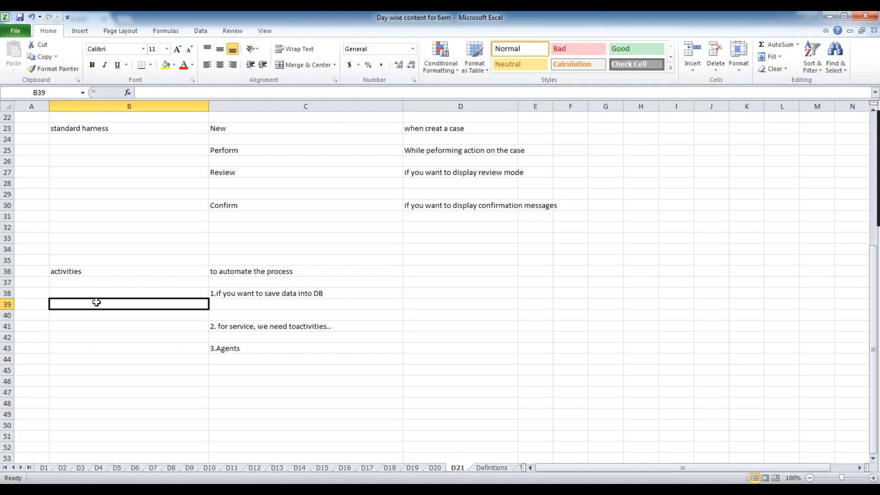
Go over the activities notes in C36, C38, C41 and C43.
left_click(338, 294)
left_click(339, 330)
left_click(313, 345)
left_click(340, 329)
left_click(342, 294)
left_click(312, 271)
left_click(406, 265)
left_click(356, 283)
left_click(342, 293)
left_click(341, 326)
left_click(434, 326)
left_click(356, 297)
left_click(303, 270)
left_click(355, 294)
left_click(359, 272)
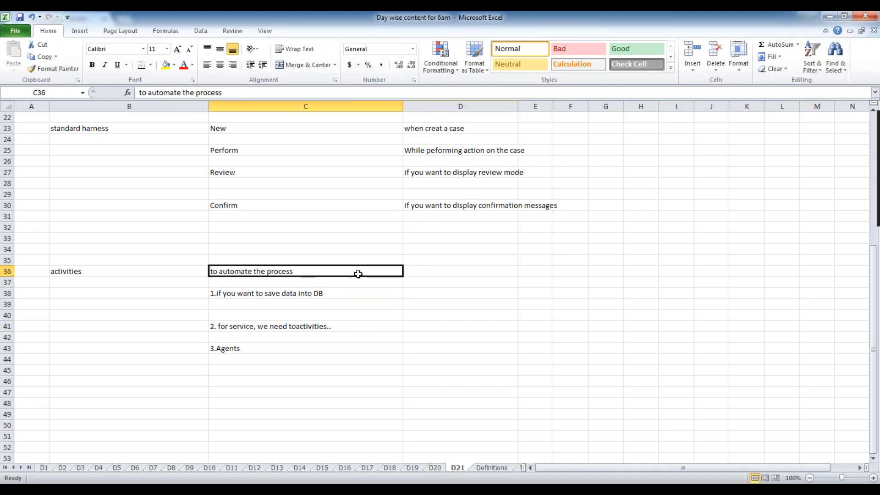
Reread the C38 note in edit mode, leave it unchanged, and return to Pega.
double_click(349, 293)
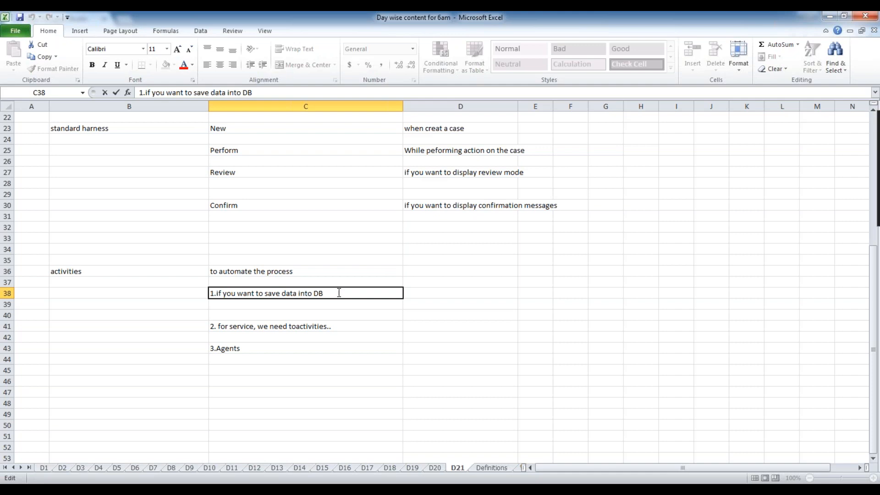
double_click(278, 294)
left_click(346, 295)
left_click(339, 325)
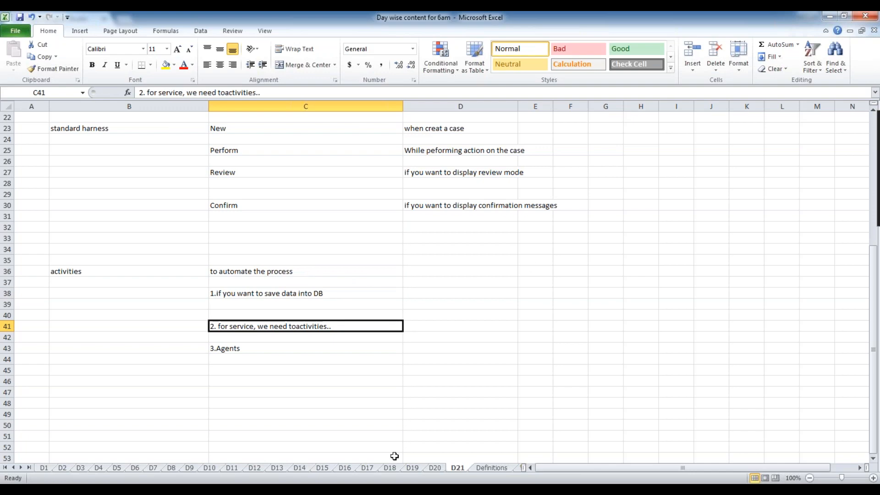
key("alt+Tab")
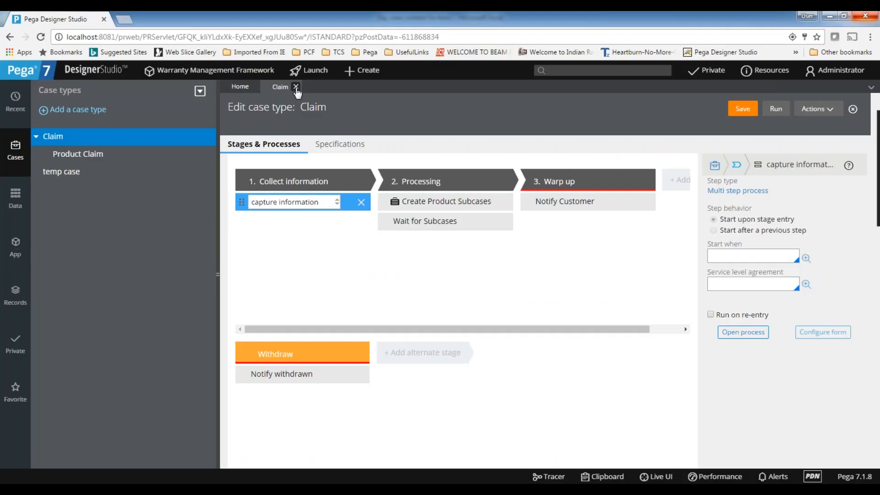
Close the Claim editor discarding changes, and show App Explorer with ProductClaim collapsed.
left_click(299, 88)
left_click(696, 307)
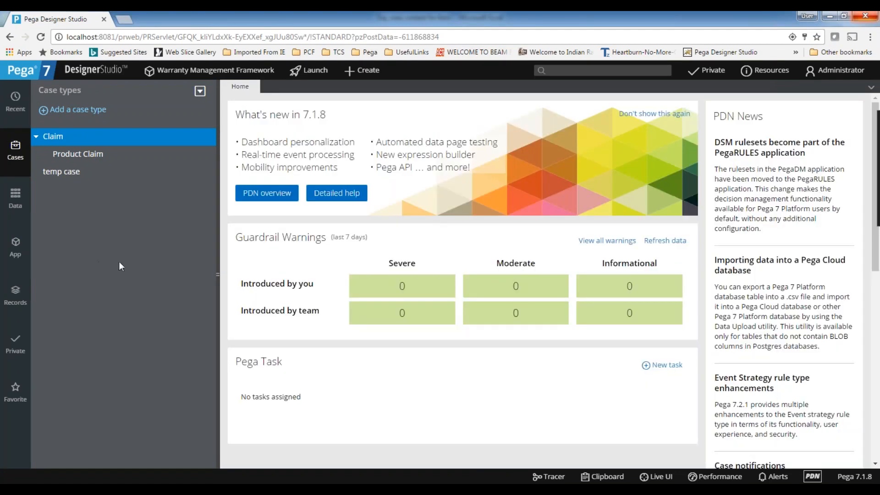
left_click(17, 247)
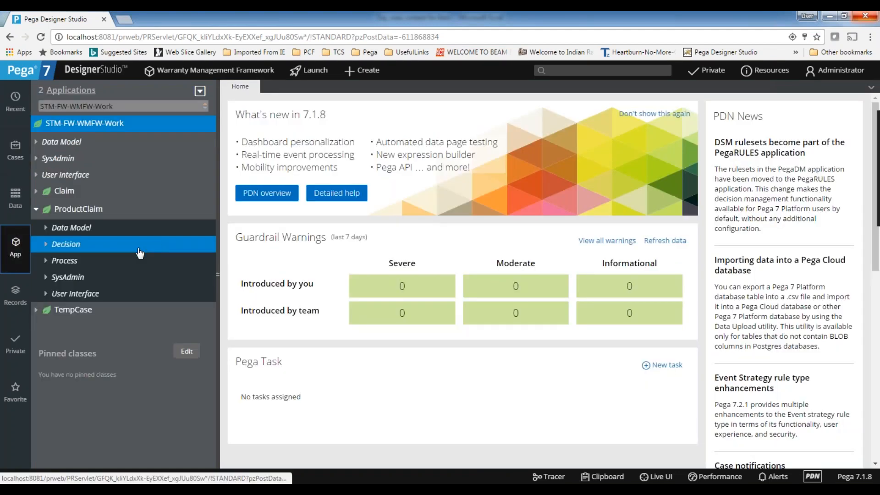
left_click(36, 208)
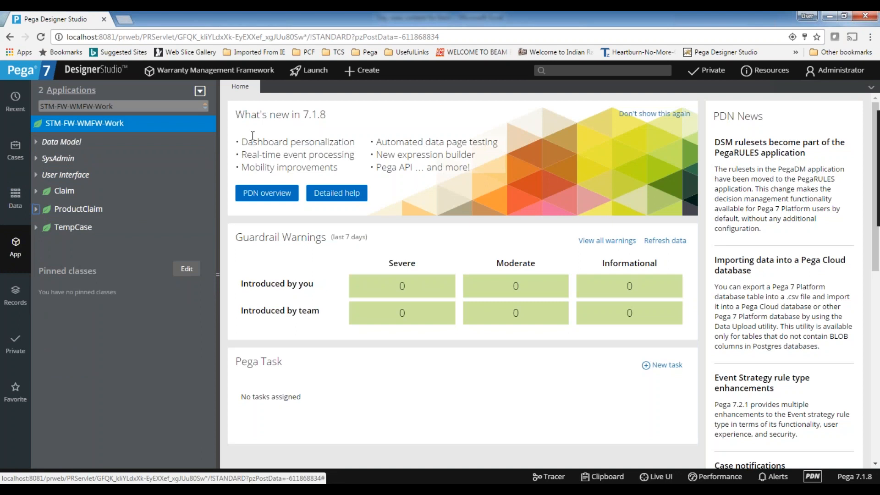
left_click(201, 92)
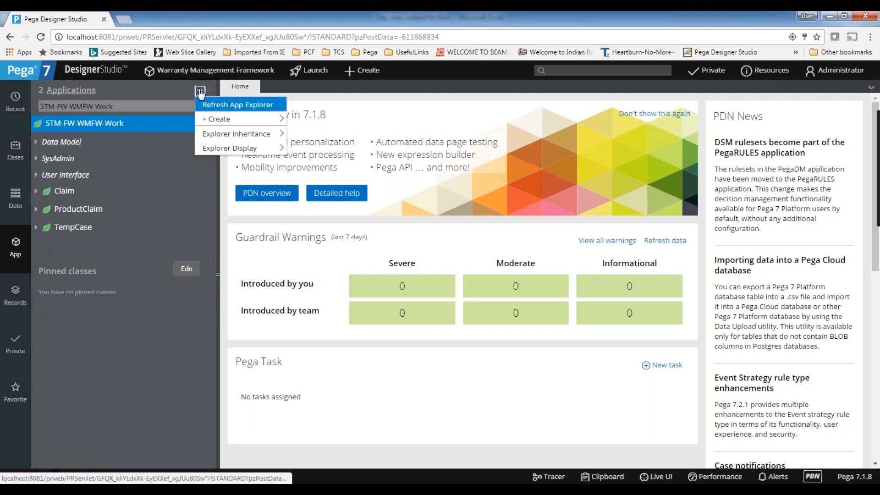
Bring up the actions menu for the STM-FW-WMFW-Work class in App Explorer.
mouse_move(227, 118)
mouse_move(324, 135)
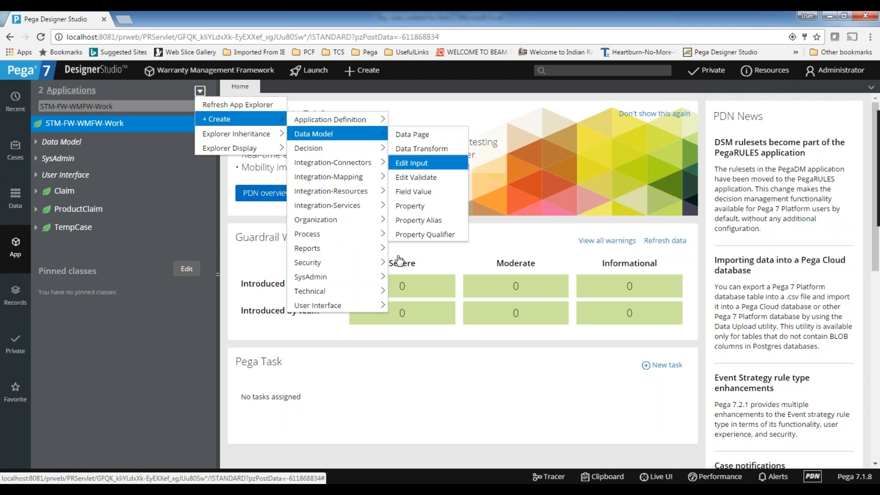
mouse_move(229, 133)
mouse_move(348, 121)
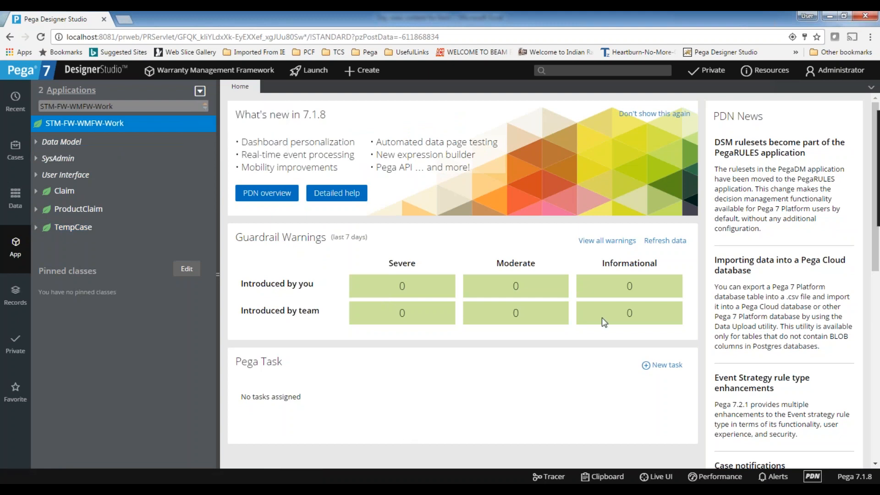
left_click(200, 93)
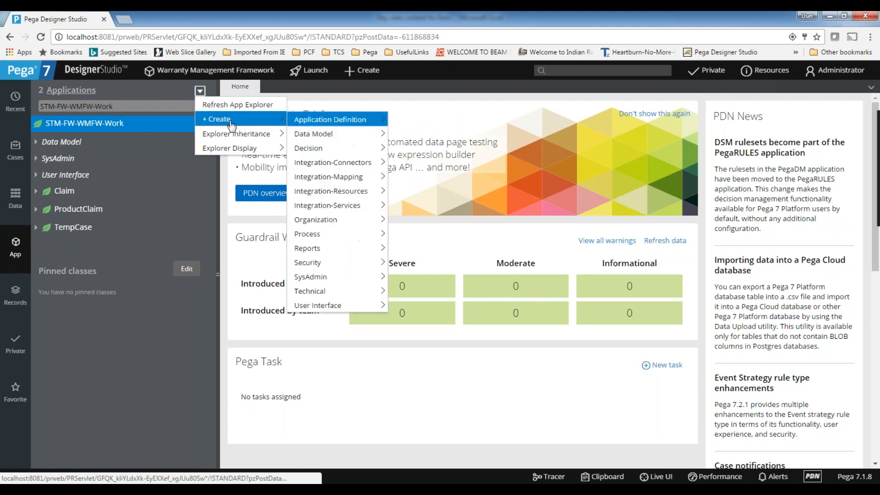
left_click(417, 376)
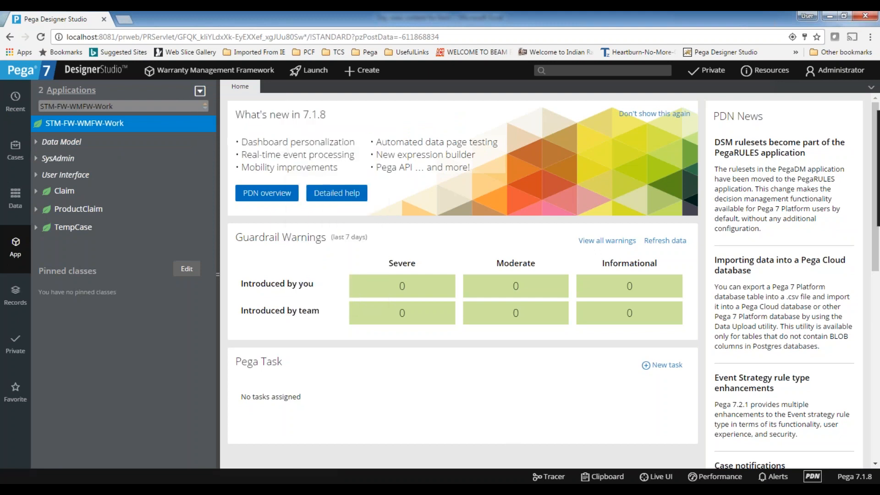
right_click(142, 128)
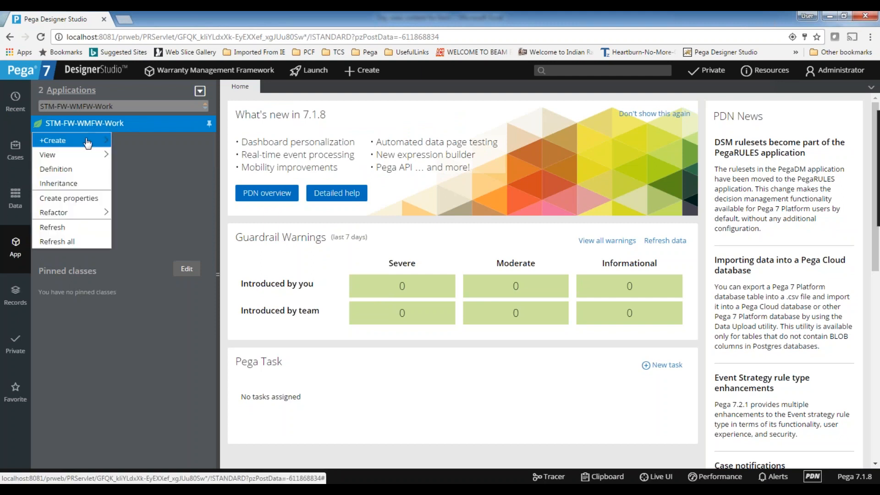
Create an activity labelled 'Demo activities' (DemoActivities) in STM-FW-WMFW-Work and open it.
mouse_move(87, 140)
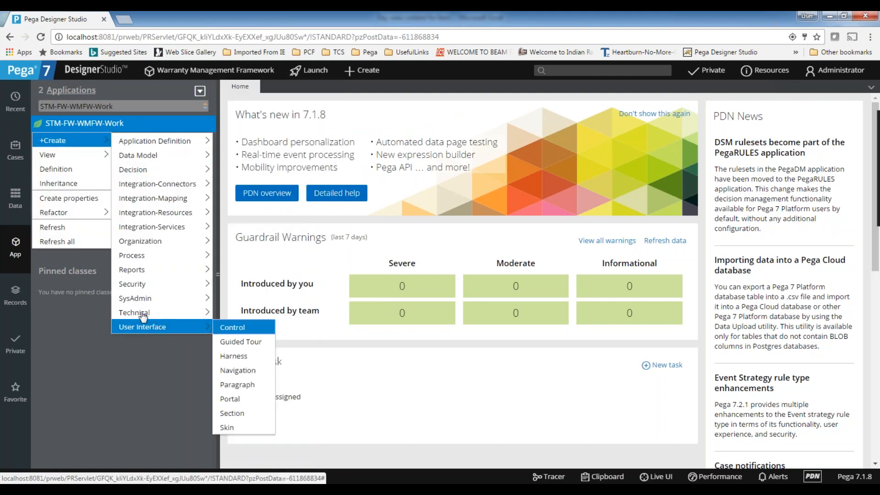
mouse_move(137, 313)
left_click(233, 235)
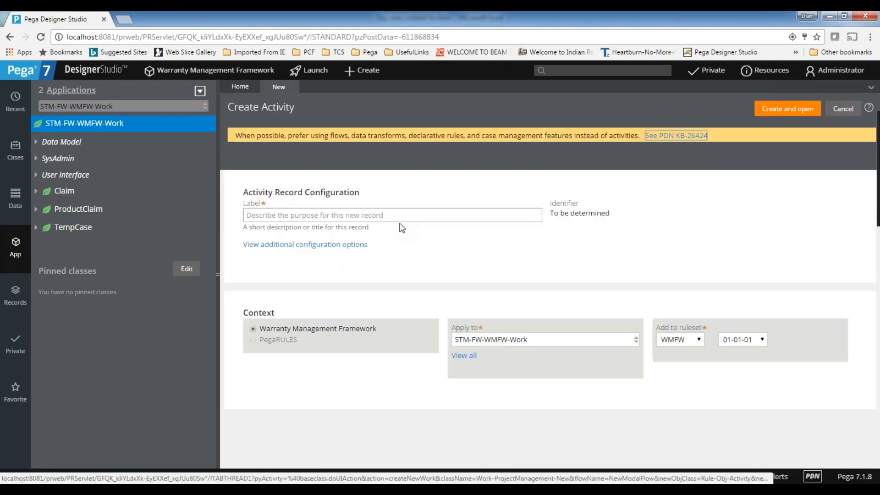
type("Demo activityes")
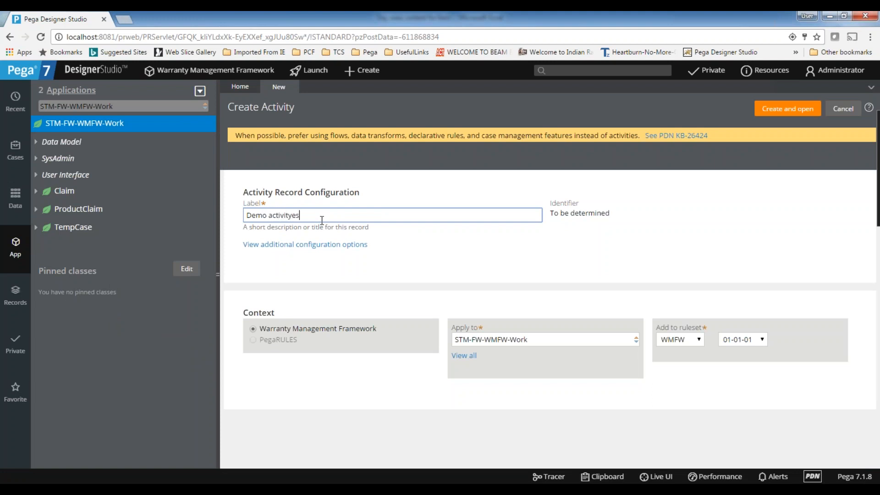
key("BackSpace")
key("BackSpace")
key("BackSpace")
type("ites..")
key("BackSpace")
key("BackSpace")
key("BackSpace")
key("BackSpace")
key("BackSpace")
key("BackSpace")
type("ies")
left_click(477, 267)
left_click(770, 115)
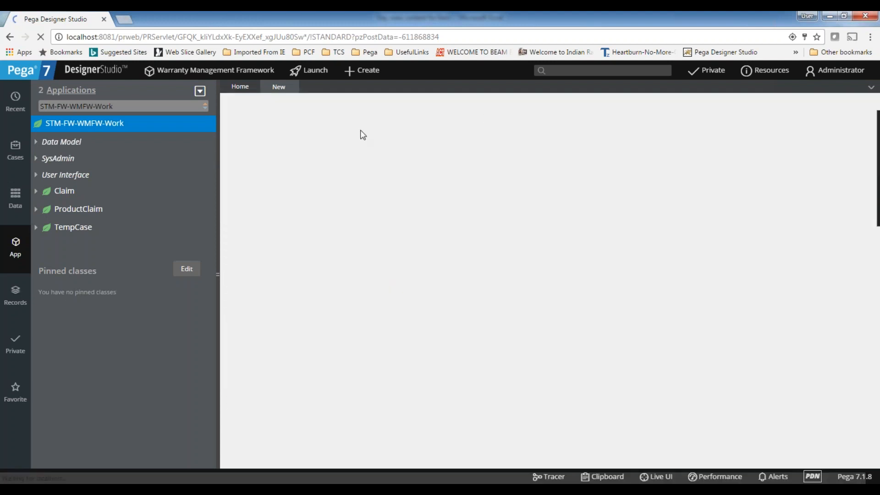
Save the new activity and note the unreviewed warning banner.
left_click(422, 182)
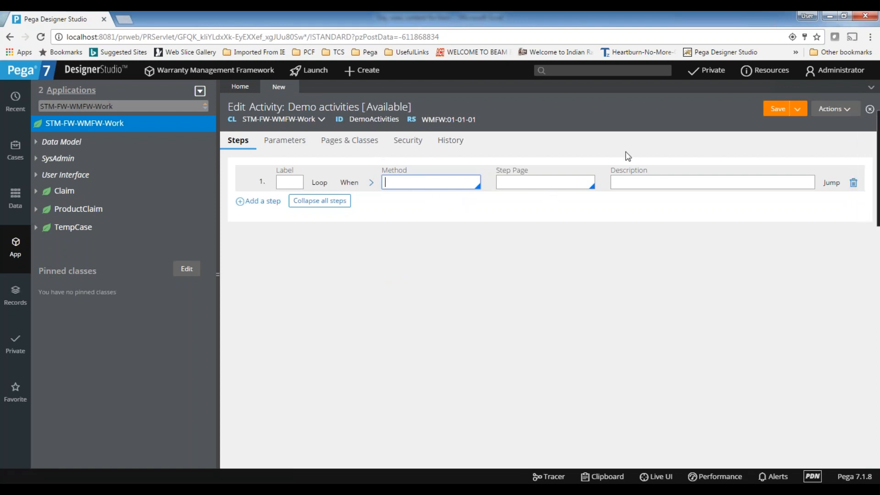
left_click(781, 115)
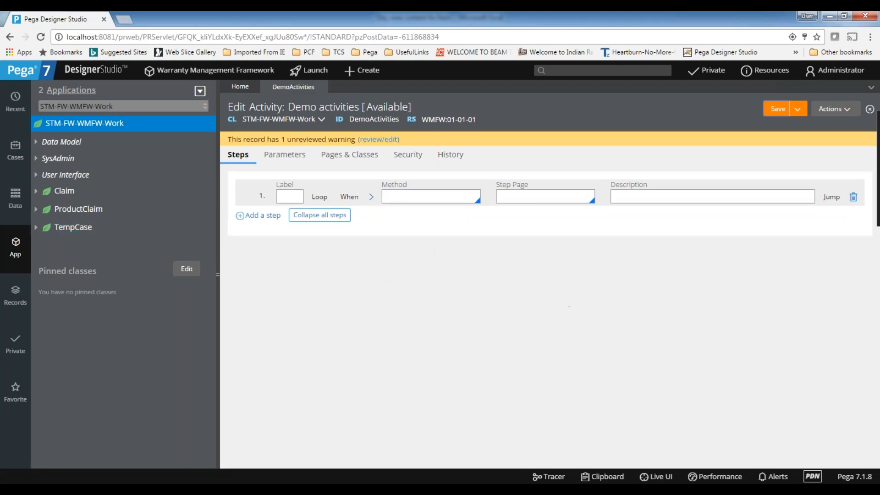
left_click_drag(228, 139, 442, 139)
left_click(448, 138)
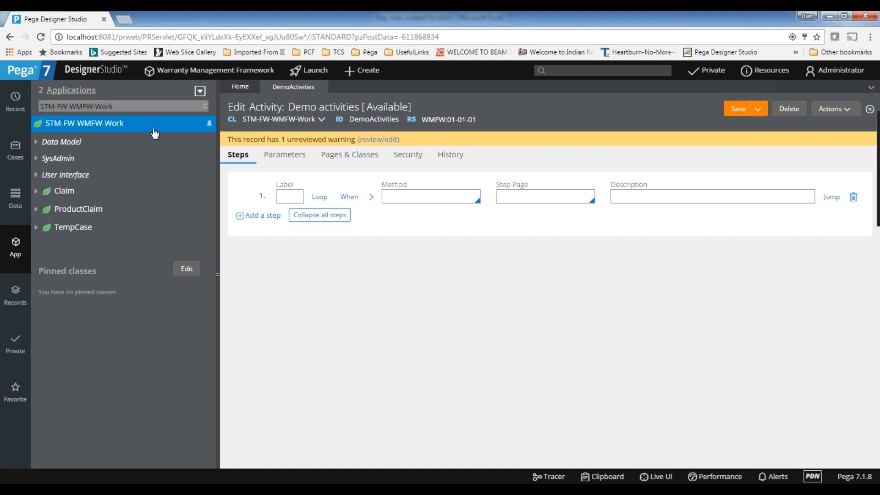
Read the warning about limiting activities and close it without a justification.
left_click(376, 139)
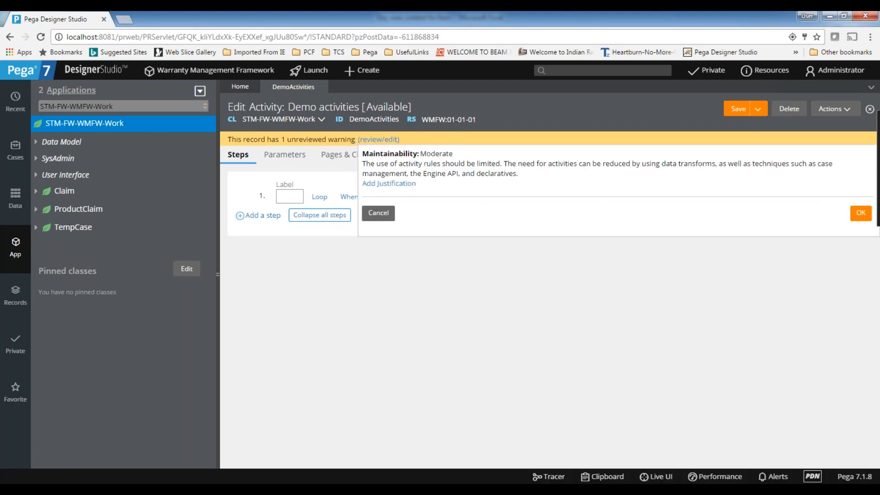
left_click_drag(363, 161, 498, 165)
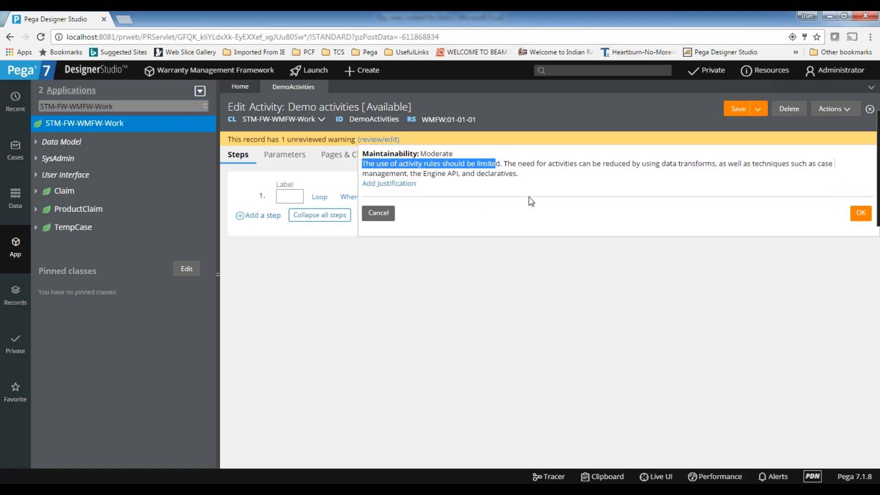
double_click(563, 164)
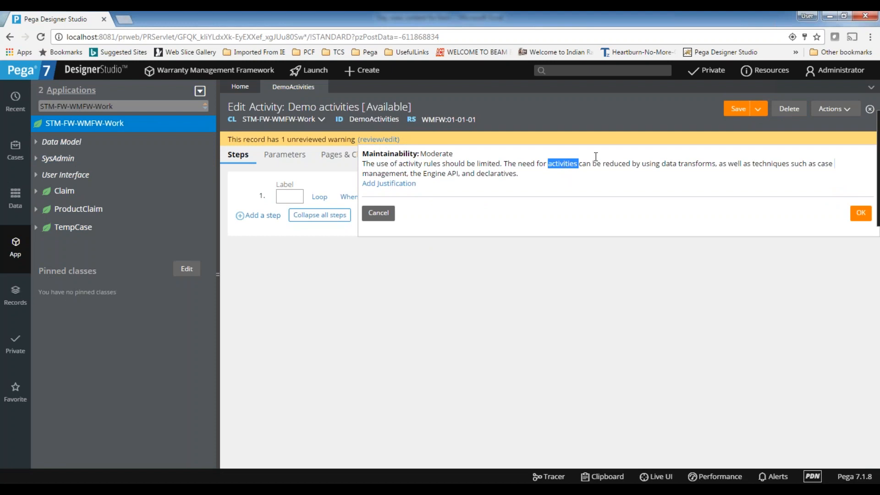
double_click(698, 164)
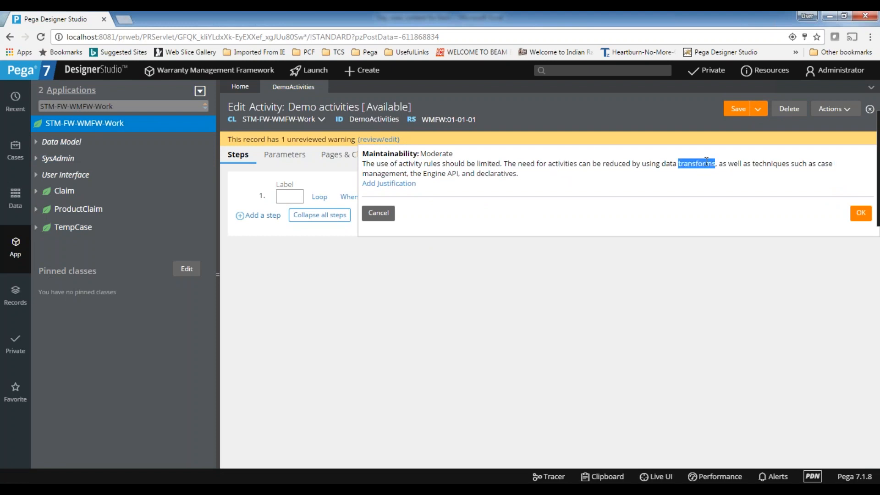
double_click(768, 164)
double_click(404, 173)
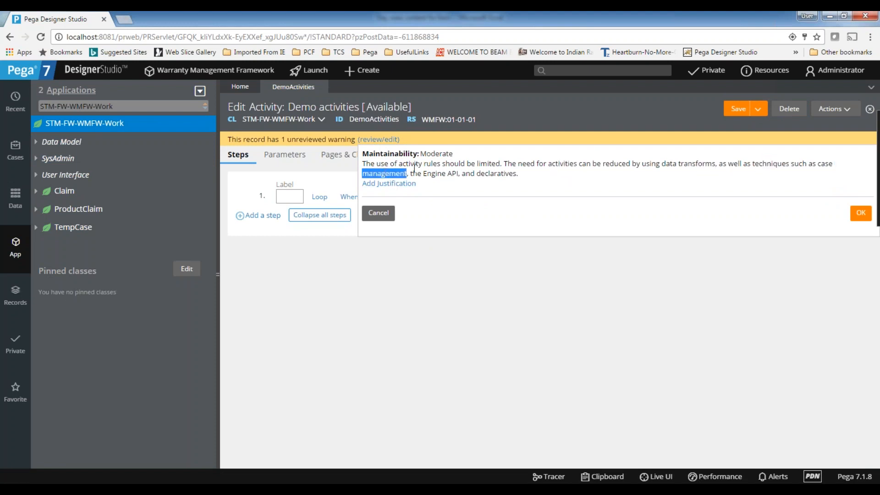
double_click(496, 174)
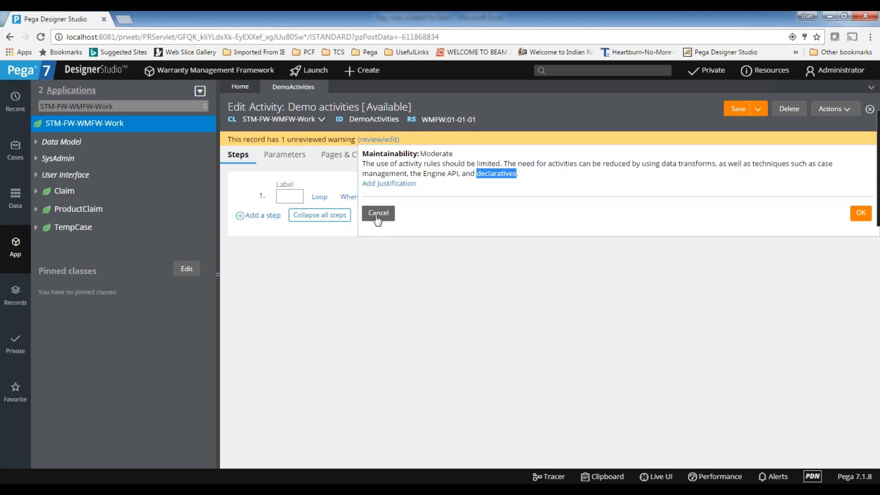
left_click(377, 213)
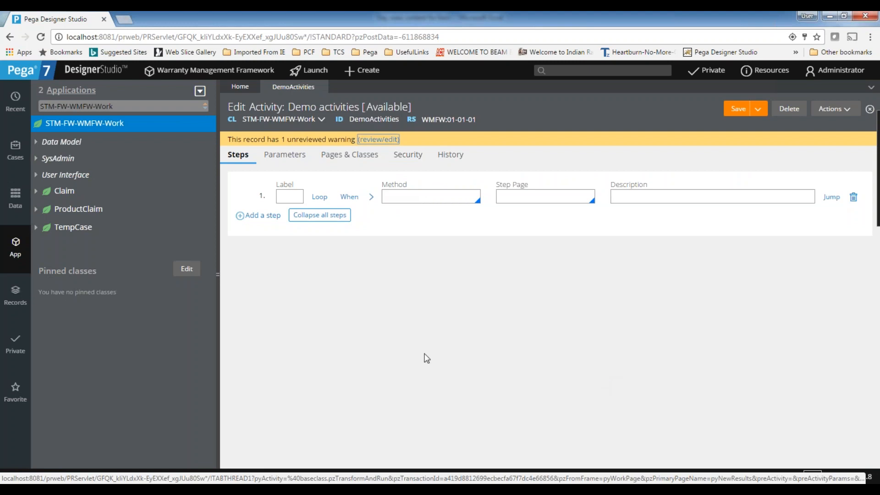
Add a second step to the activity and label it B.
left_click(388, 140)
left_click(287, 197)
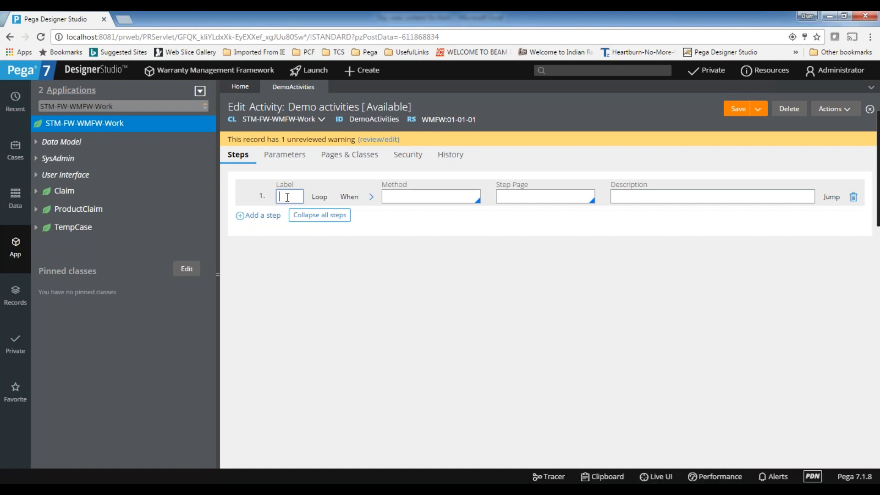
left_click(396, 196)
left_click(282, 196)
left_click(263, 216)
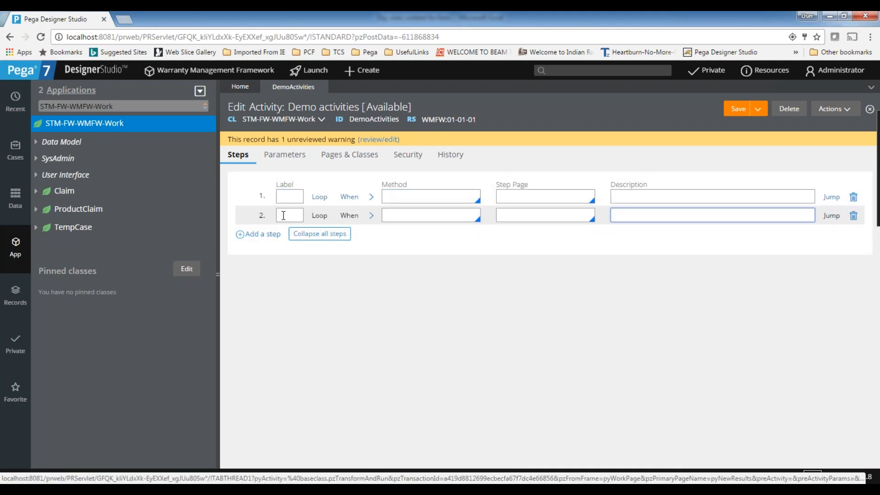
type("B")
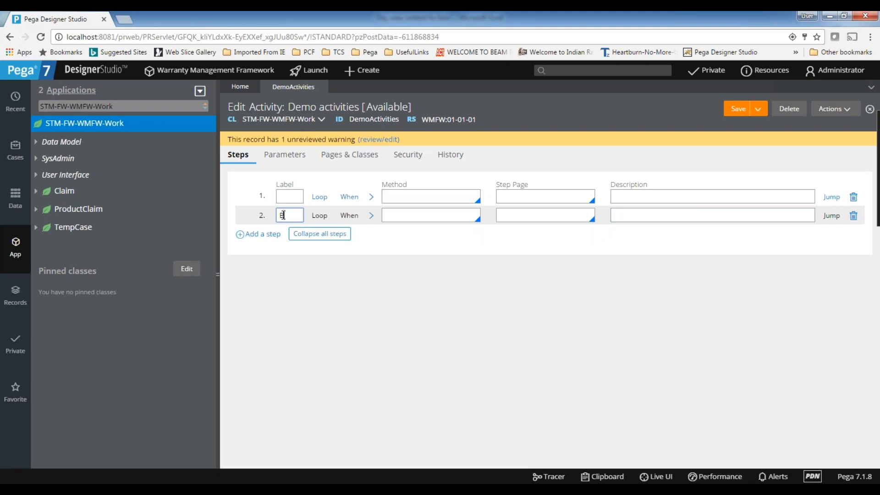
Insert an empty step above B so B becomes the third step.
left_click(294, 198)
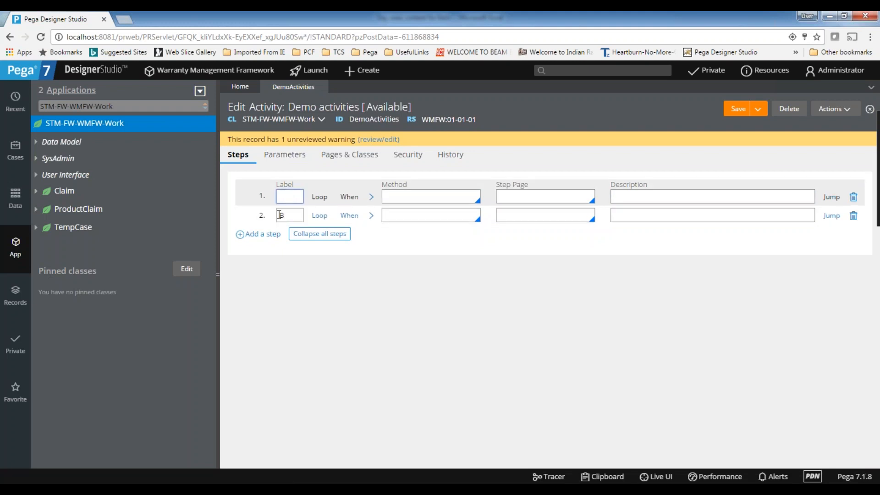
left_click(275, 234)
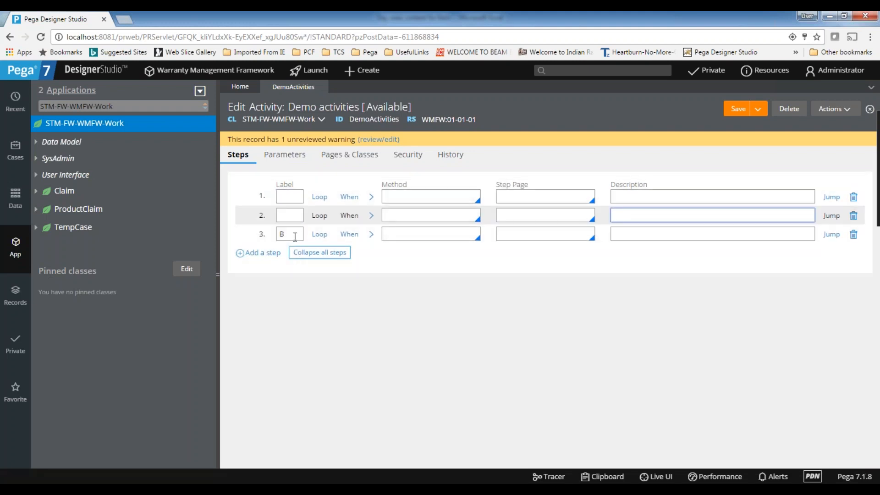
left_click(264, 196)
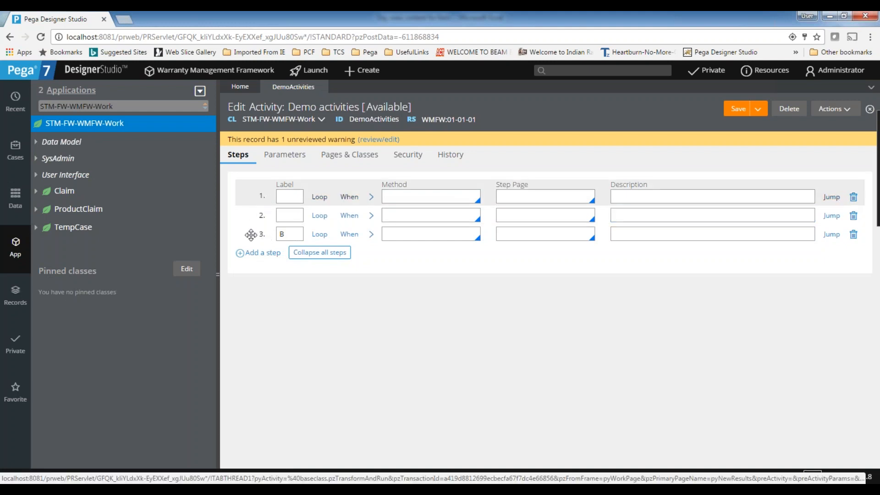
double_click(291, 235)
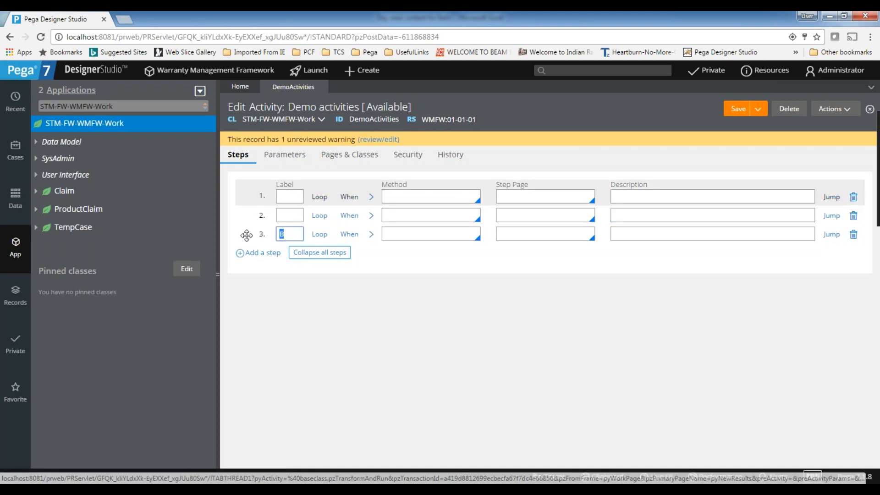
left_click(297, 233)
double_click(277, 235)
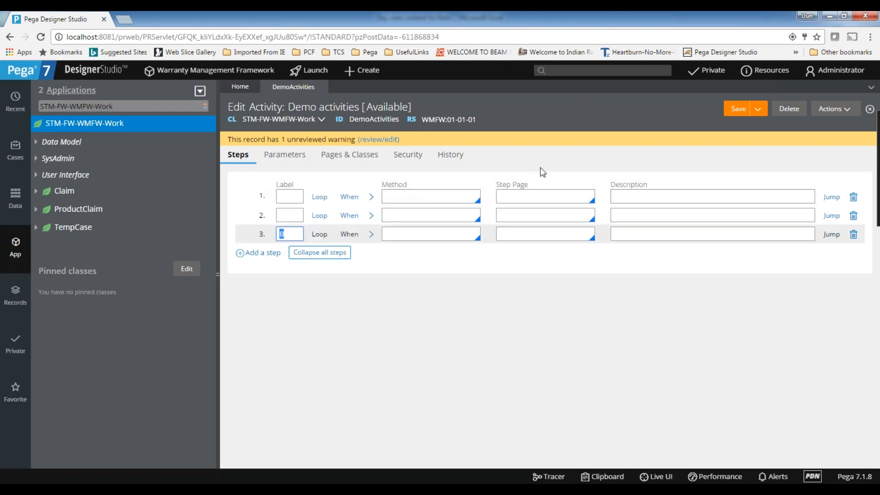
left_click(296, 235)
left_click(283, 197)
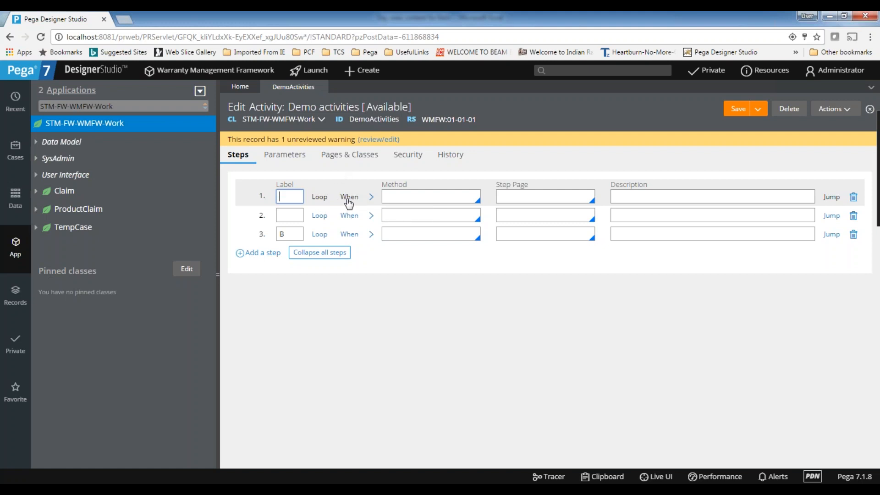
left_click(403, 197)
Enable step 1's When conditions with the condition .pyid ==123.
left_click(349, 197)
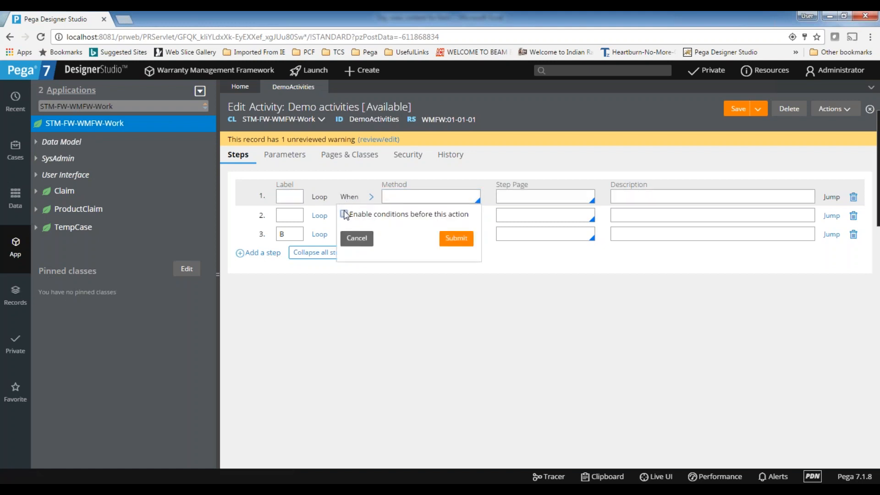
left_click(344, 214)
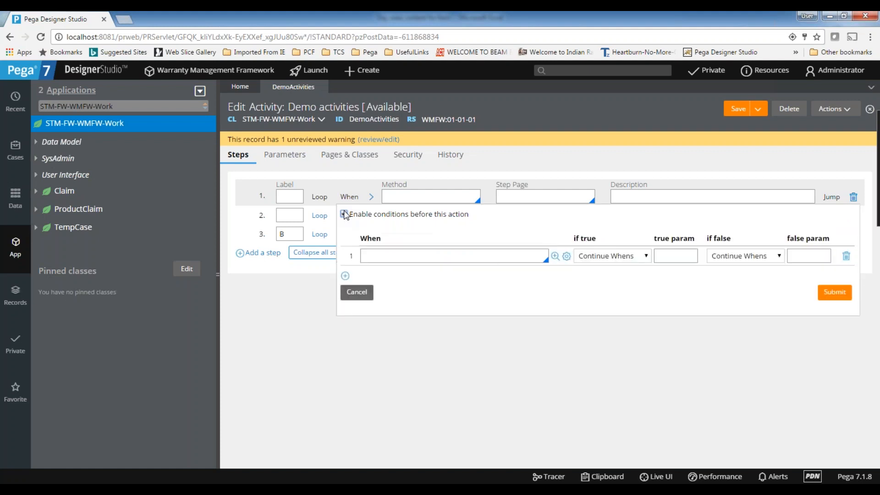
left_click(421, 257)
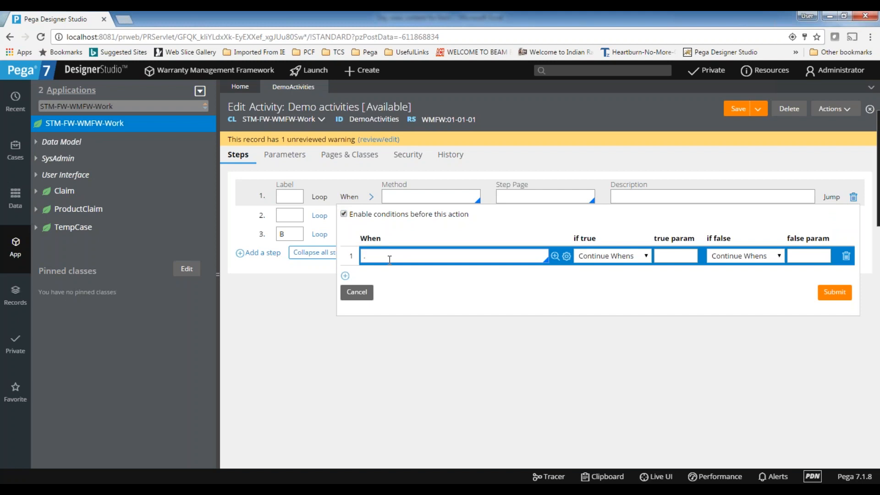
type(".pyid ==123")
left_click_drag(401, 255, 356, 256)
left_click(426, 251)
triple_click(448, 255)
left_click(417, 255)
Keep Continue Whens as the if-true action and remove an empty second condition row.
left_click(615, 258)
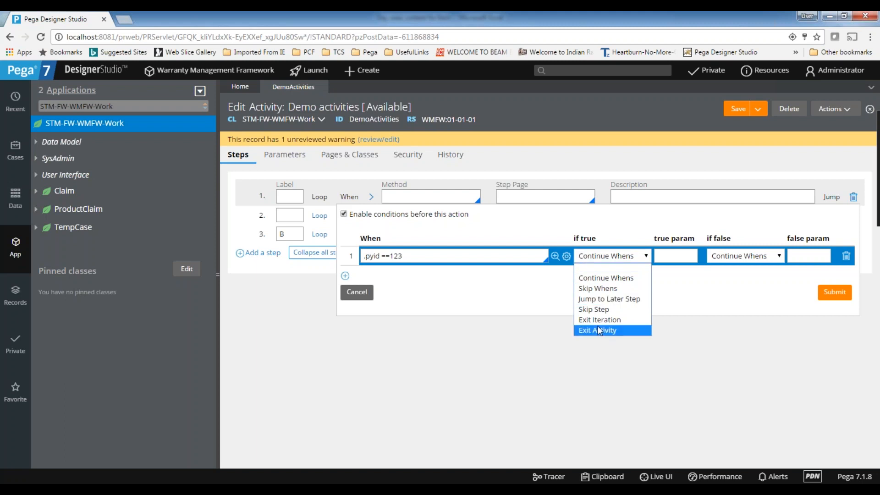
left_click(745, 258)
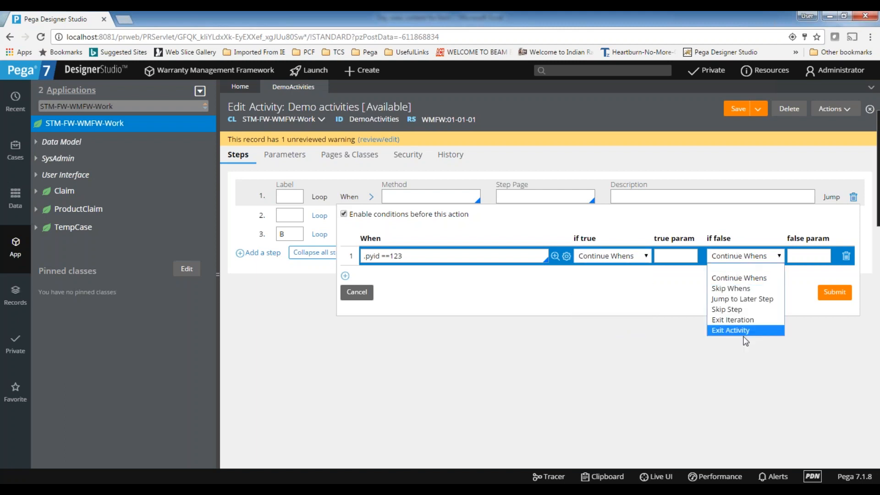
left_click(622, 257)
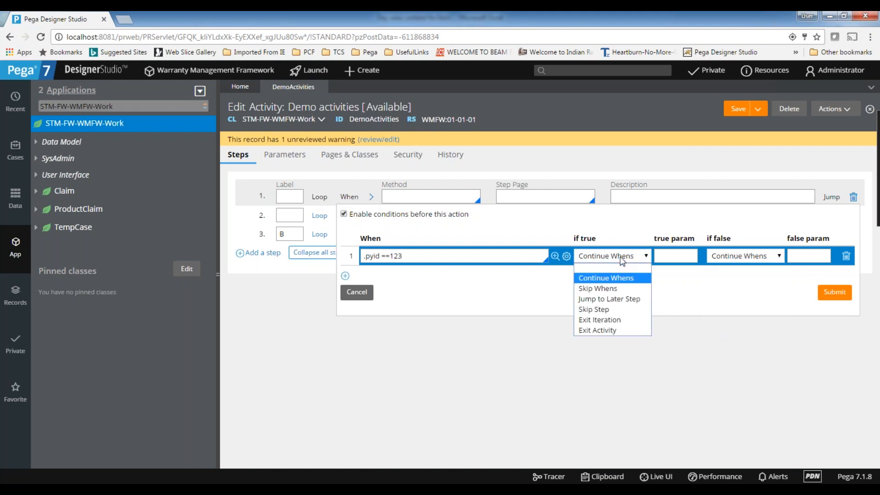
left_click(619, 280)
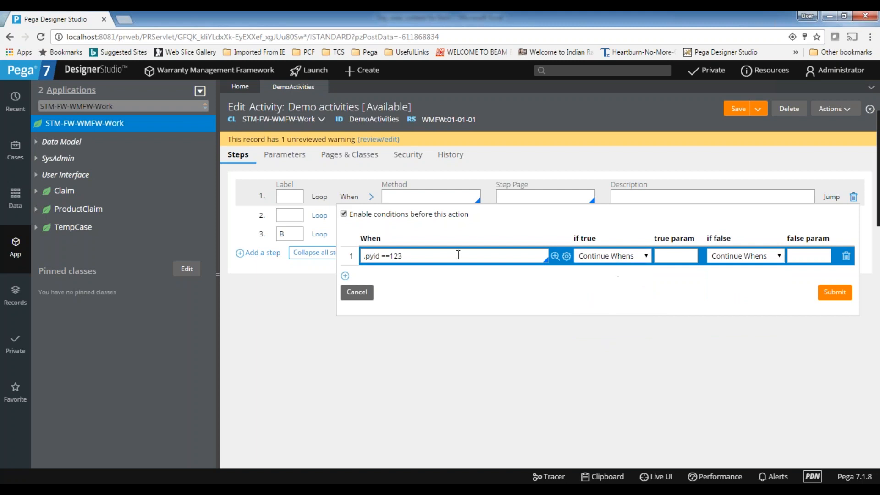
left_click(345, 276)
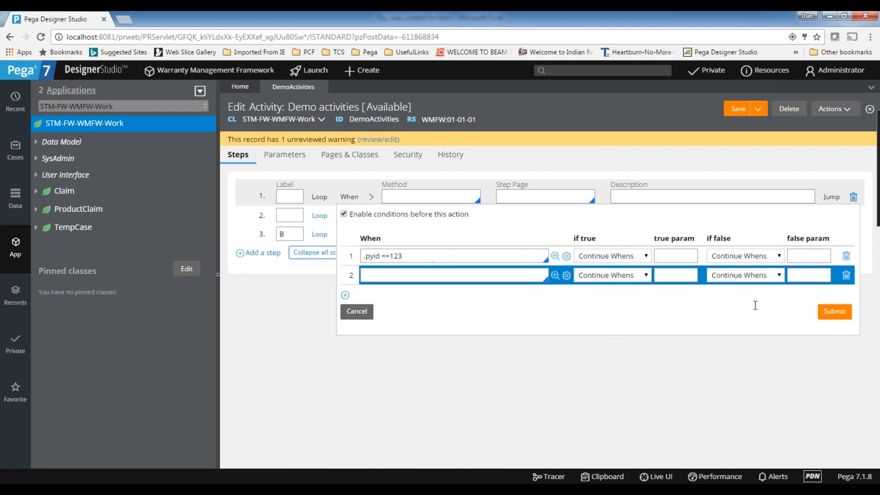
left_click(846, 276)
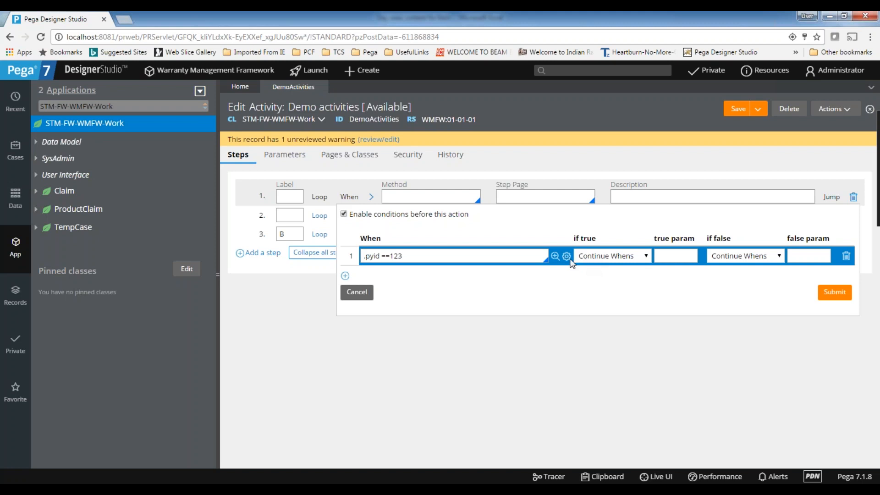
Add a second condition .pylable=123, then delete it, leaving only .pyid ==123.
left_click(345, 276)
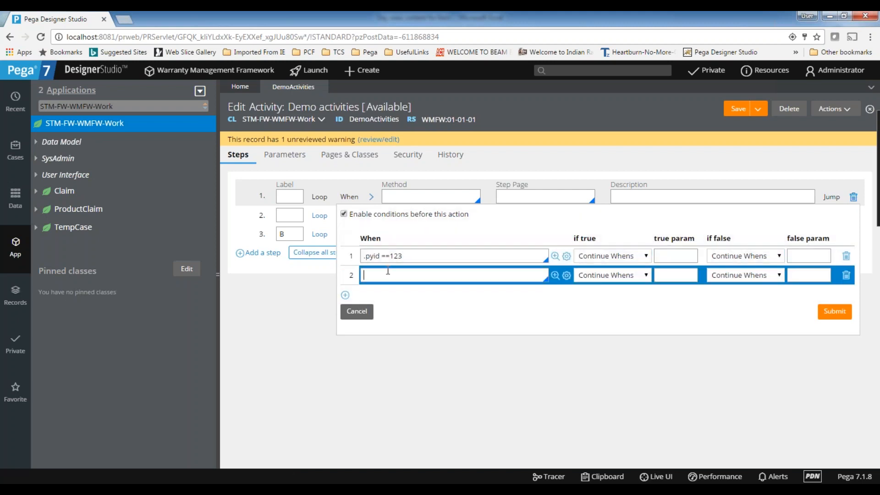
type(".pylable=123")
left_click_drag(419, 258, 321, 254)
left_click(421, 255)
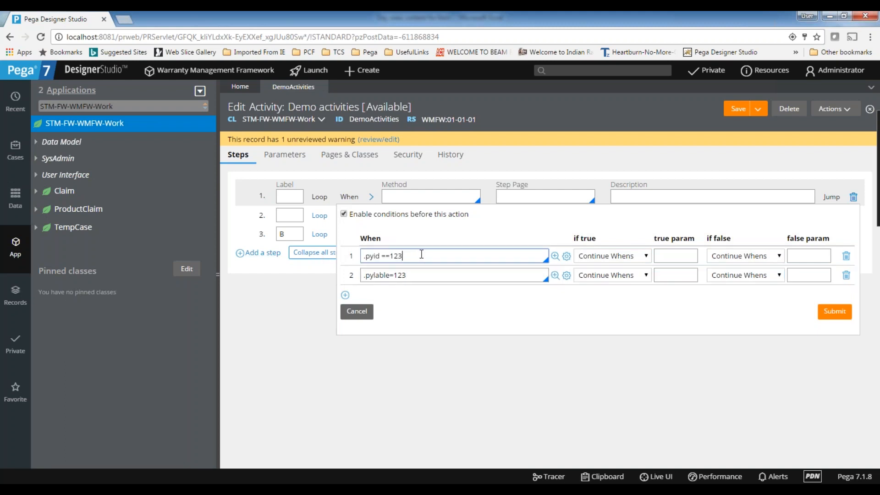
double_click(369, 255)
double_click(397, 256)
left_click(415, 256)
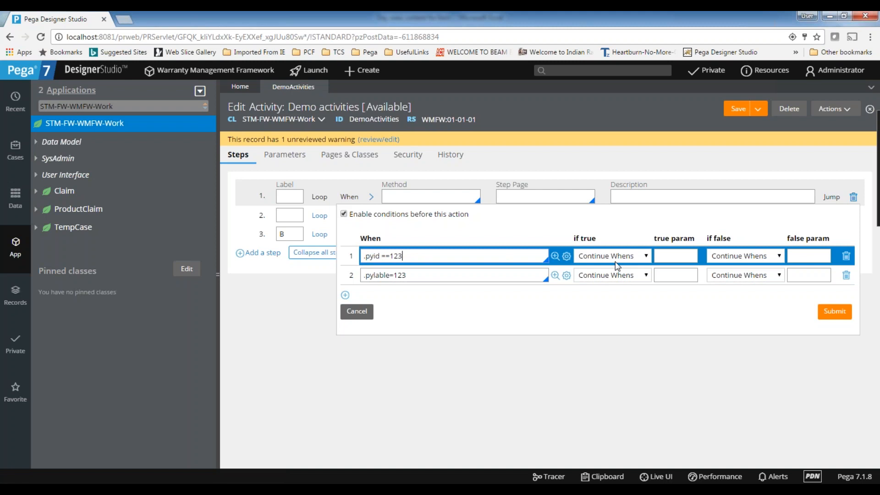
left_click(437, 281)
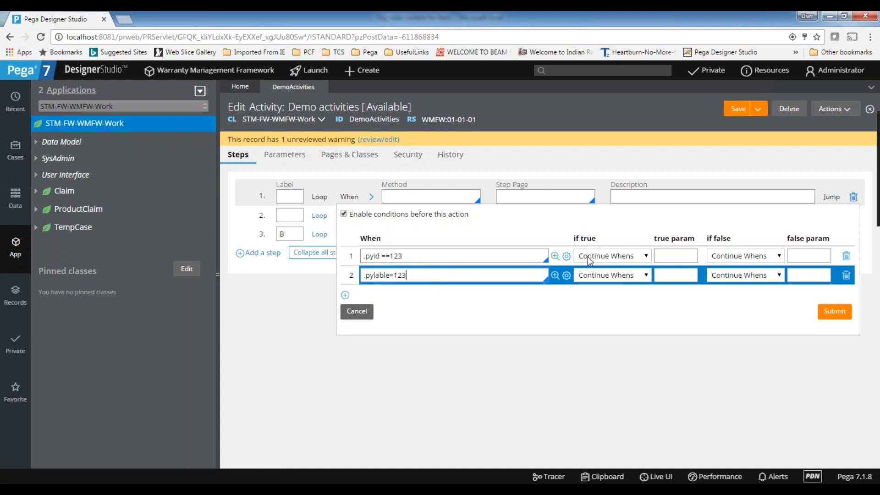
left_click_drag(456, 275, 315, 273)
left_click(436, 274)
left_click(847, 276)
left_click_drag(419, 255, 324, 257)
left_click(412, 254)
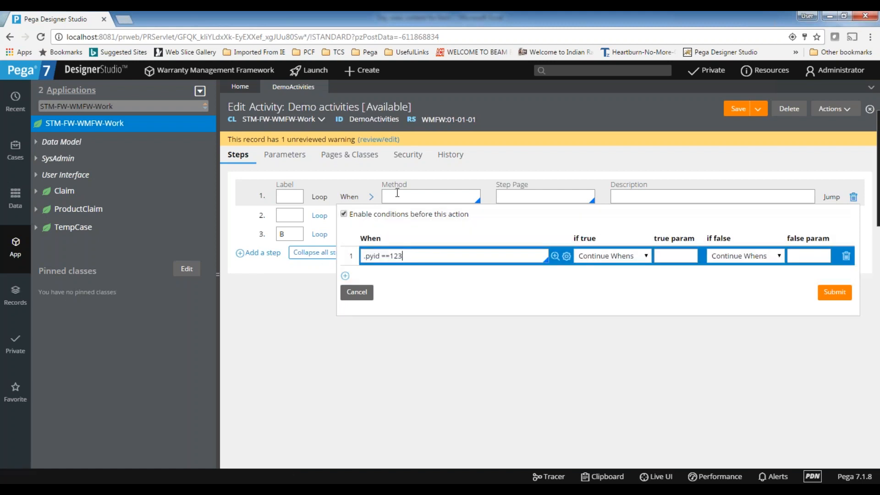
Set the if-true action to Skip Whens and add a second condition .pylabel==abc.
left_click(605, 260)
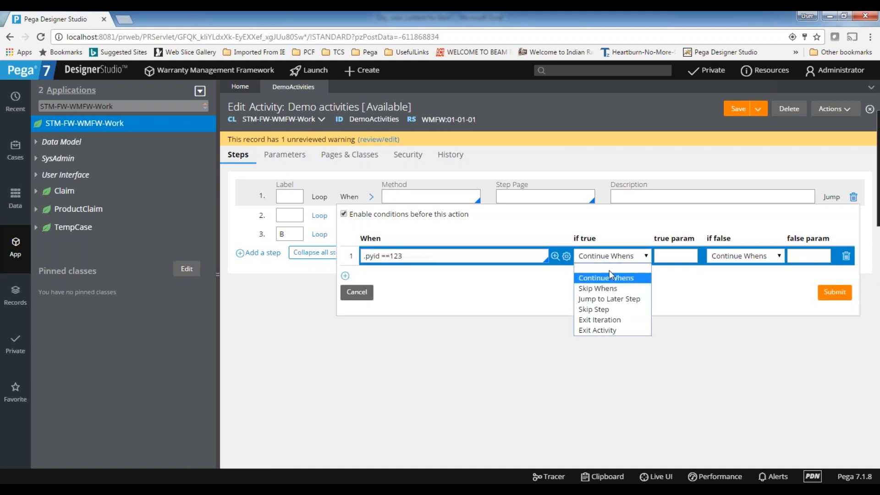
left_click(610, 289)
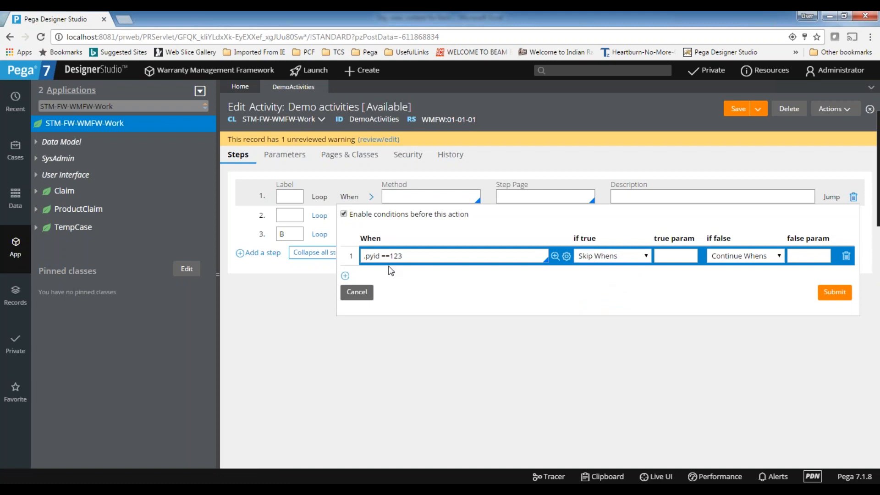
triple_click(408, 260)
left_click(429, 259)
left_click(345, 276)
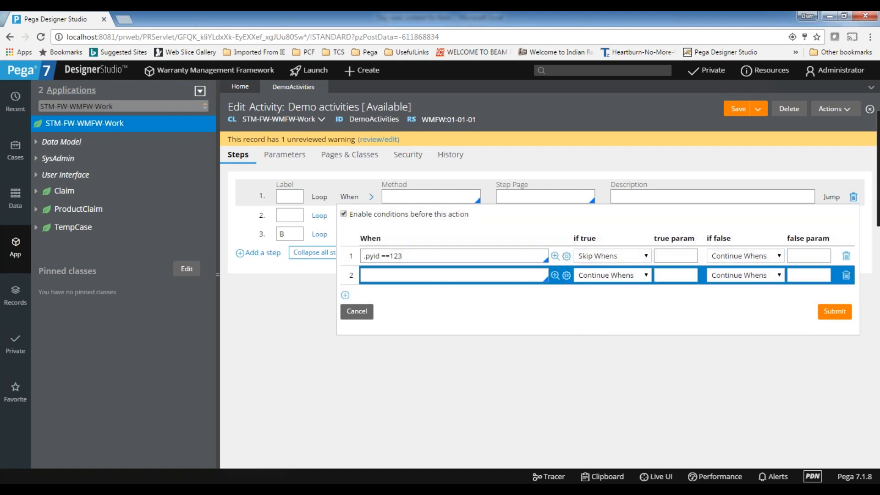
type(".pylabel==abc")
Change the first row's if-true action to Jump to Later Step and delete the .pylabel==abc row.
left_click(402, 256)
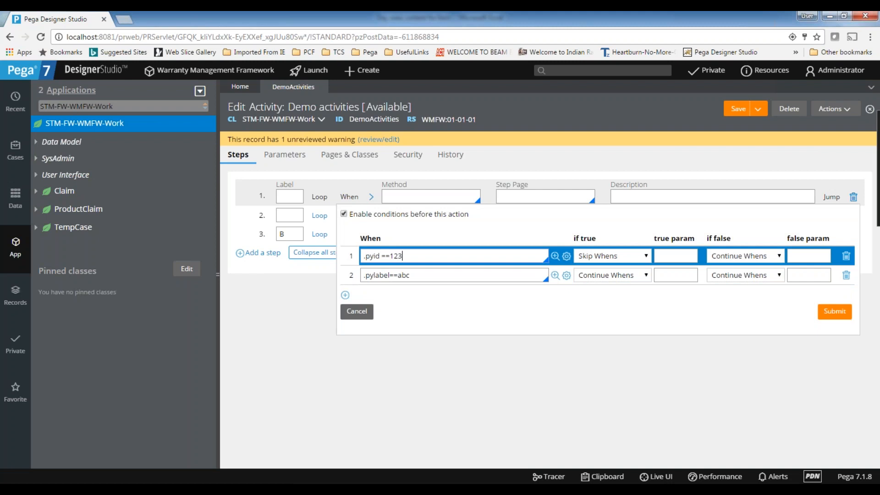
triple_click(409, 257)
left_click(435, 275)
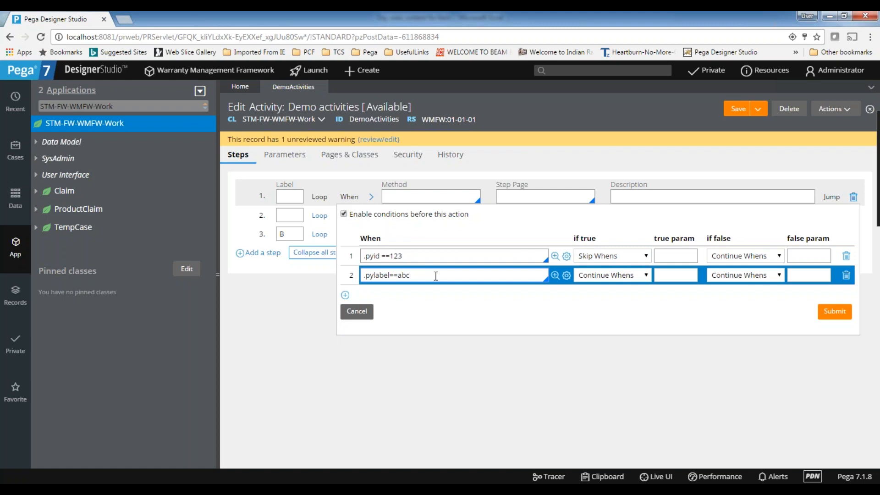
left_click(616, 258)
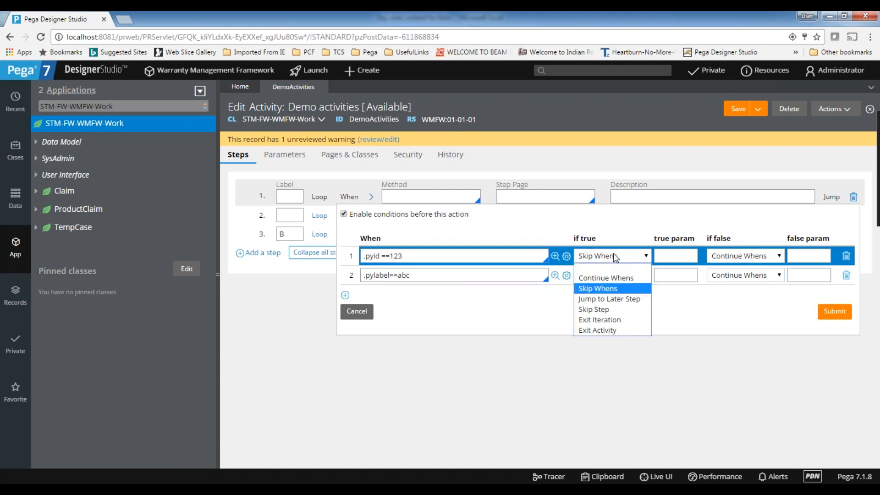
left_click(624, 300)
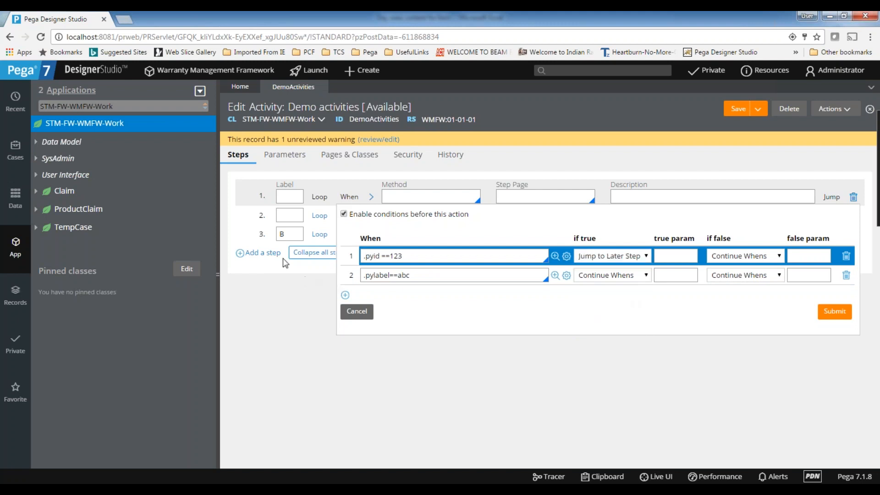
left_click(681, 256)
left_click(846, 276)
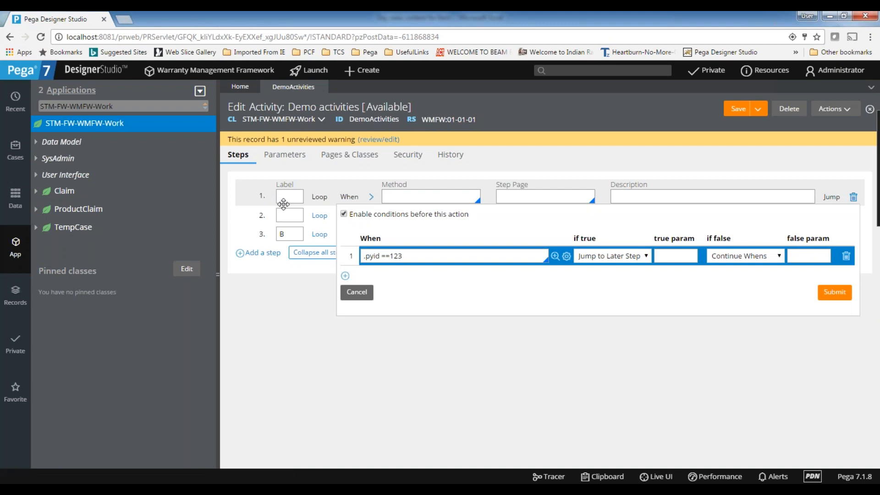
Enter B as the true parameter, then try Skip Step, Exit Iteration and Exit Activity as the if-true action.
left_click(676, 255)
type("B")
left_click_drag(676, 258, 643, 255)
left_click(684, 255)
left_click_drag(677, 256, 500, 256)
left_click(629, 257)
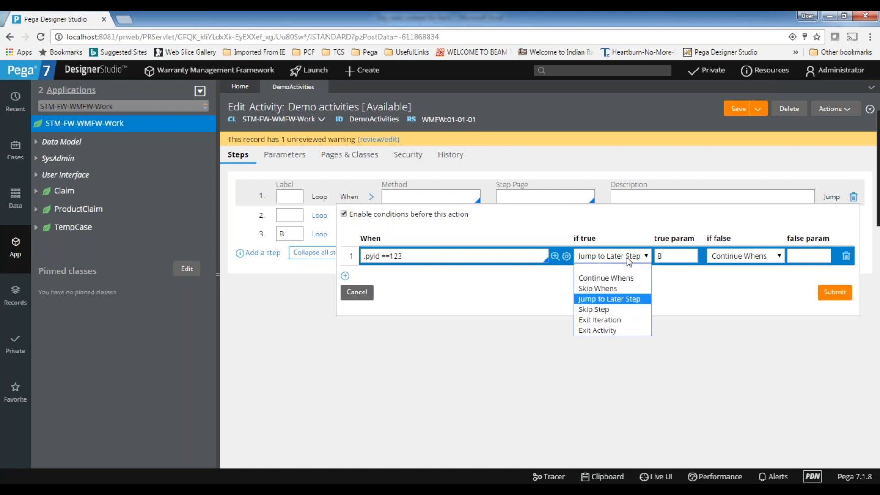
left_click(611, 310)
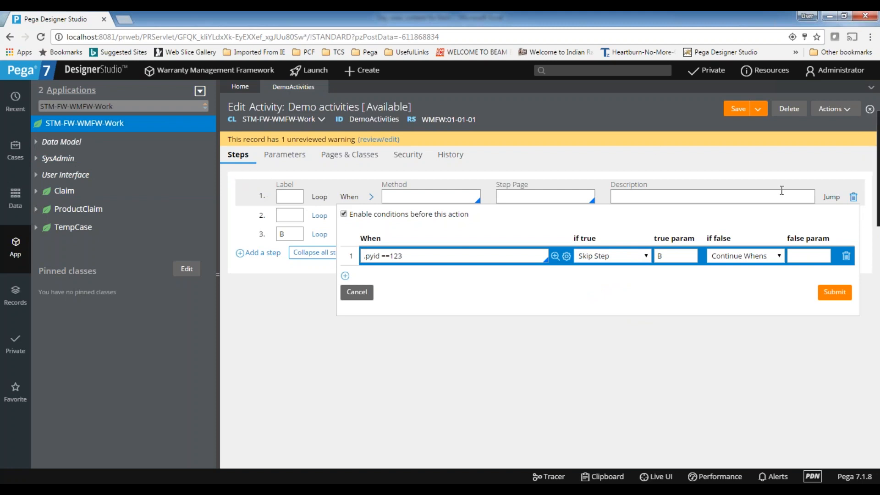
left_click(604, 258)
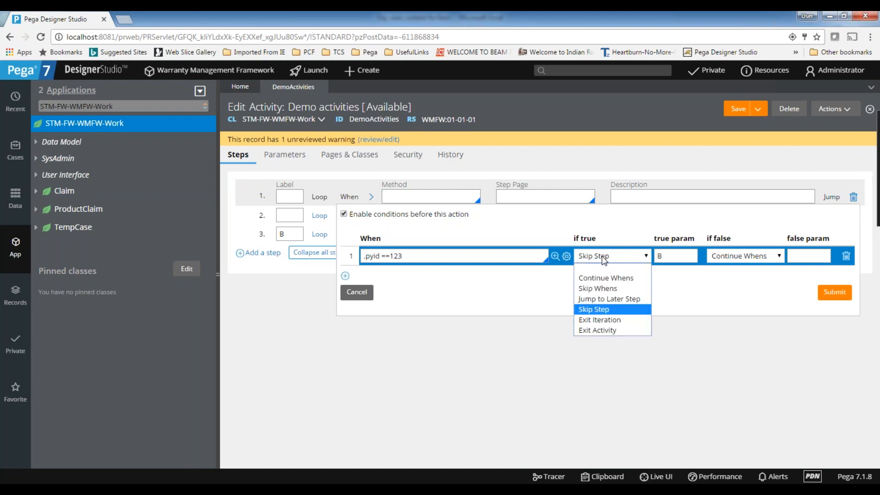
left_click(615, 320)
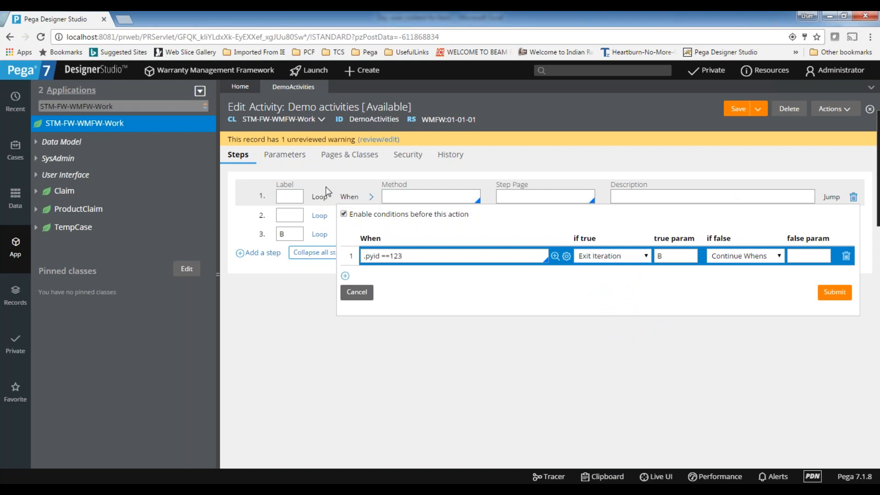
left_click_drag(401, 255, 354, 255)
left_click(608, 256)
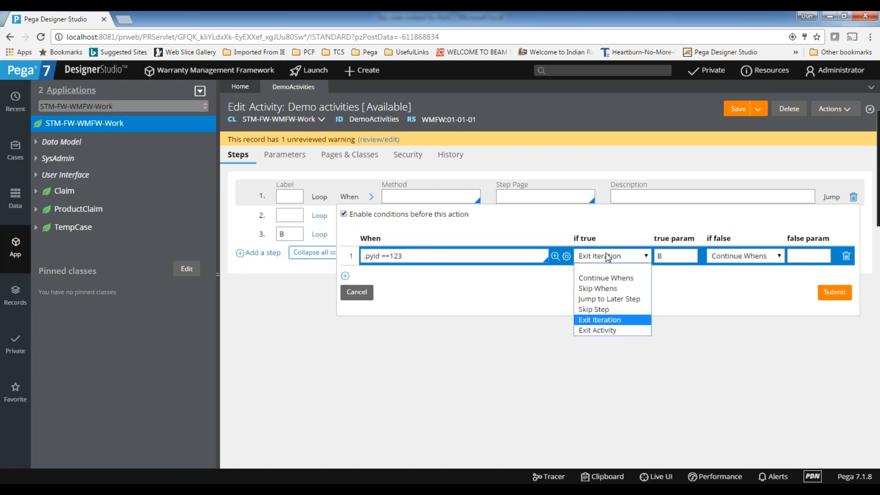
left_click(618, 330)
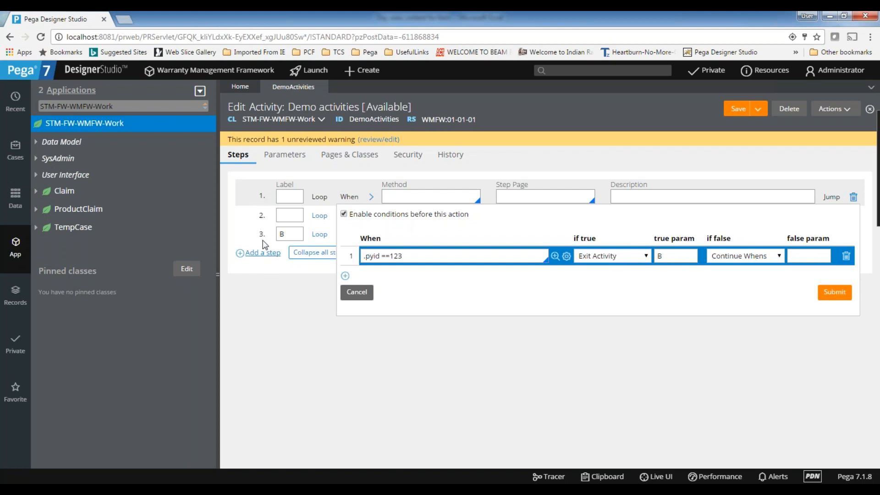
Set if-true to Continue Whens and if-false to Skip Step, and delete the B true parameter.
triple_click(439, 256)
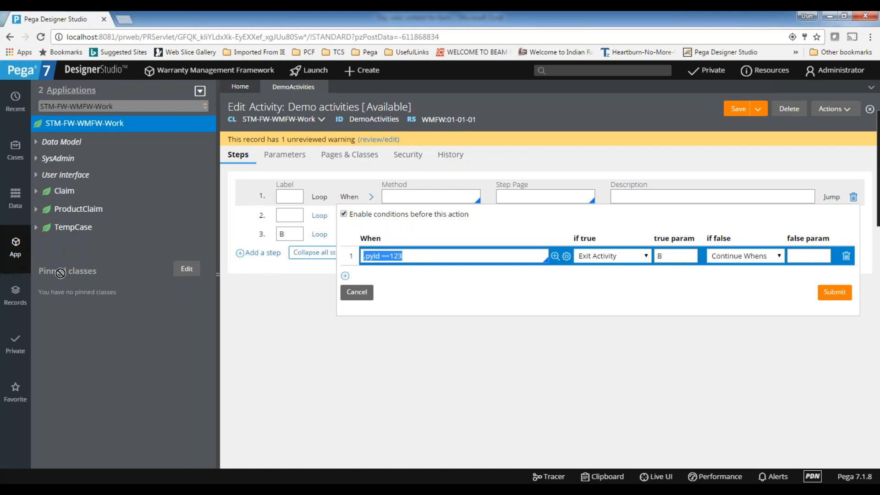
left_click(469, 256)
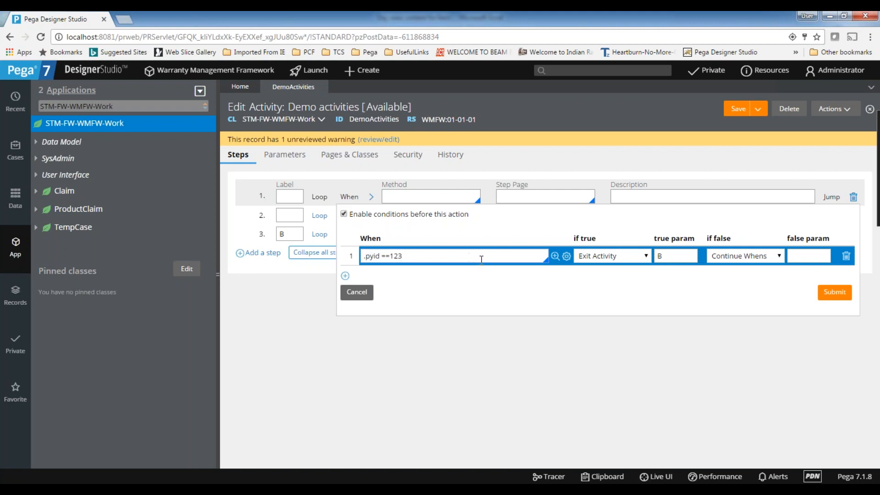
left_click(754, 257)
left_click(612, 256)
left_click(612, 256)
left_click(617, 278)
left_click(752, 256)
left_click(747, 305)
left_click_drag(684, 258, 626, 255)
key("BackSpace")
left_click(752, 291)
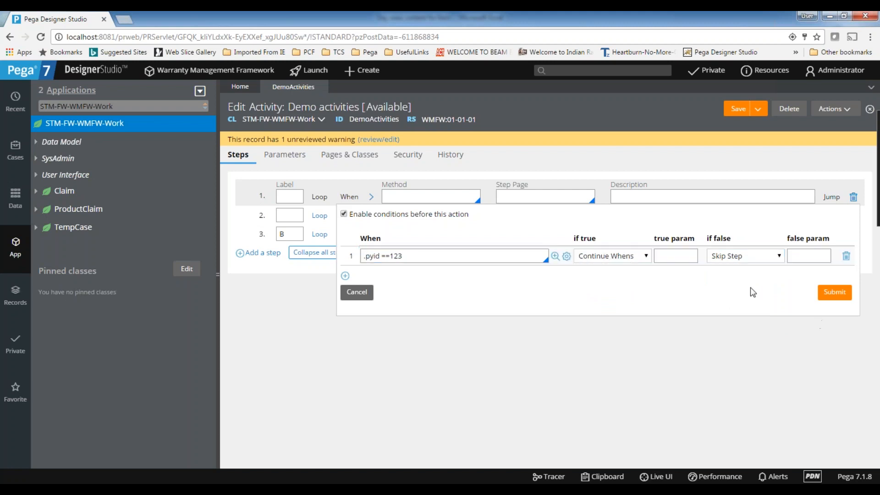
Submit the conditions, reopen them, and try Jump to Later Step with true parameter B.
left_click(832, 293)
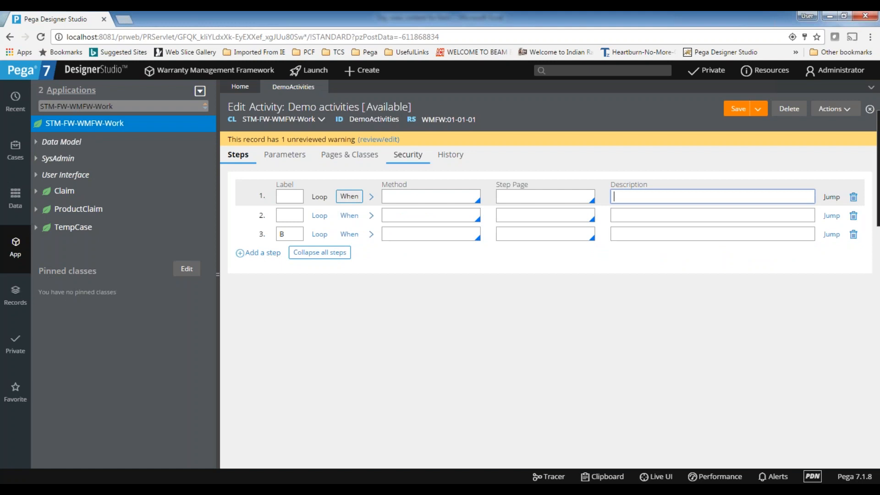
left_click(354, 197)
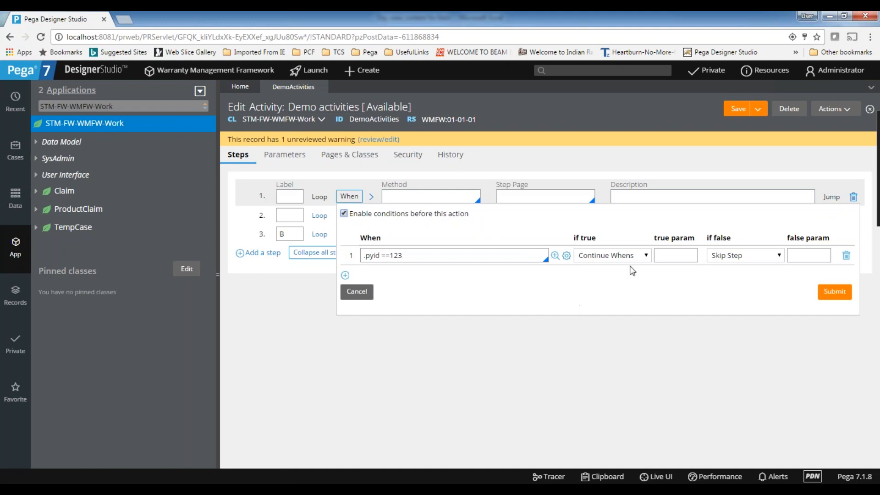
left_click(663, 256)
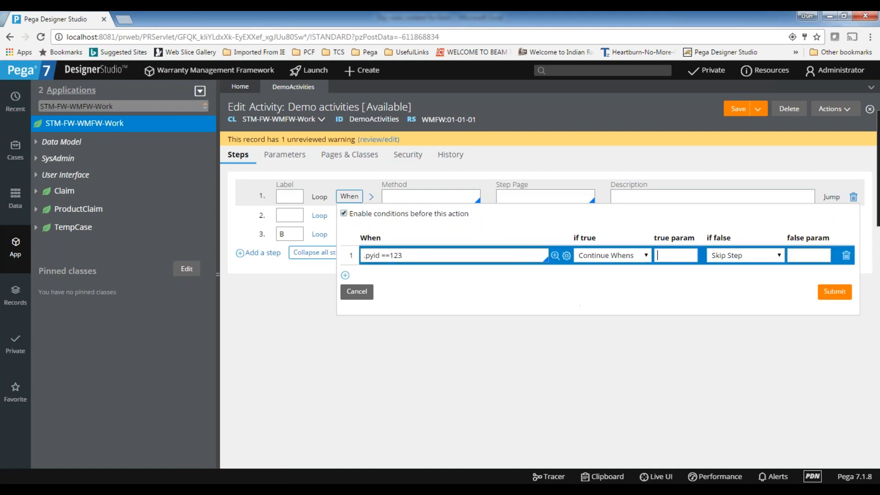
left_click(637, 259)
left_click(624, 297)
left_click(670, 257)
type("B")
left_click_drag(669, 257, 621, 258)
left_click(683, 255)
double_click(656, 257)
left_click(682, 253)
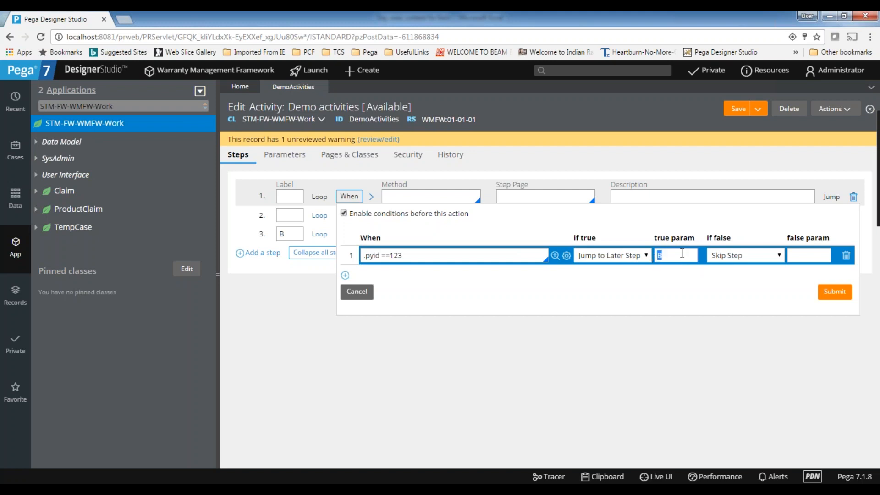
Revert the if-true action to Continue Whens and submit step 1's When conditions.
left_click(623, 256)
left_click(622, 270)
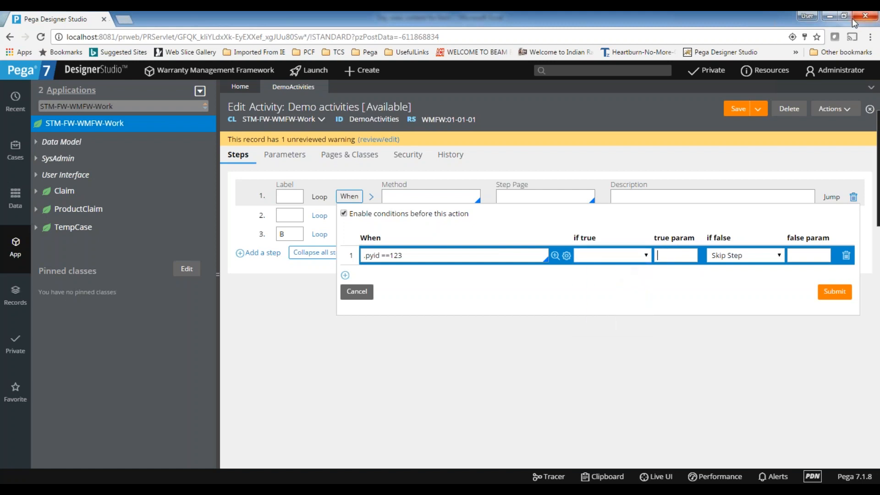
left_click(594, 268)
left_click(603, 278)
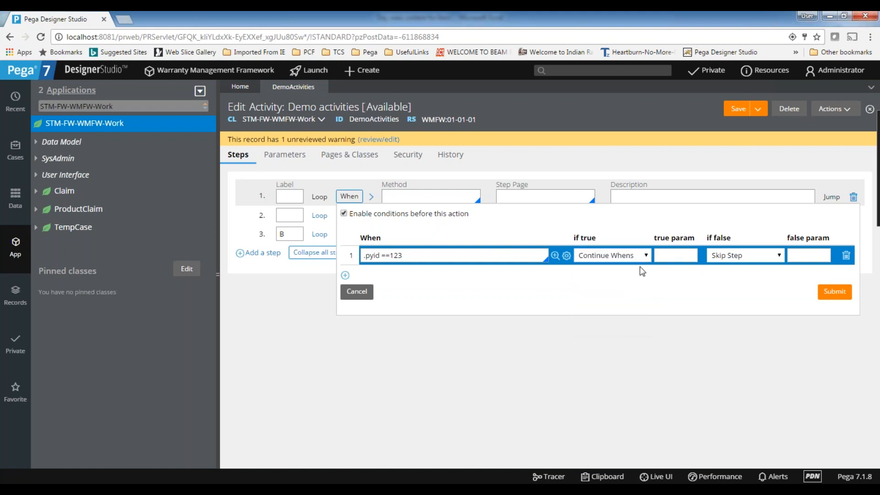
left_click(835, 291)
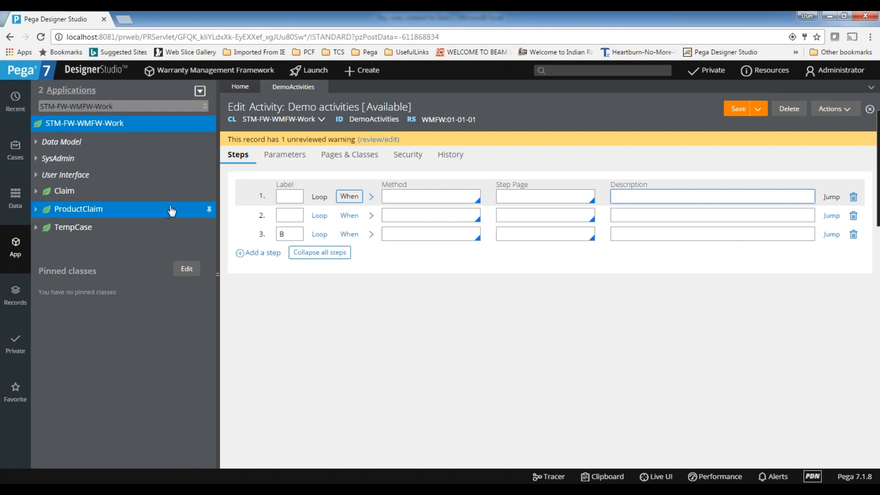
After the pyid save error, remove steps 3 and 2 and save the one-step activity.
left_click(449, 198)
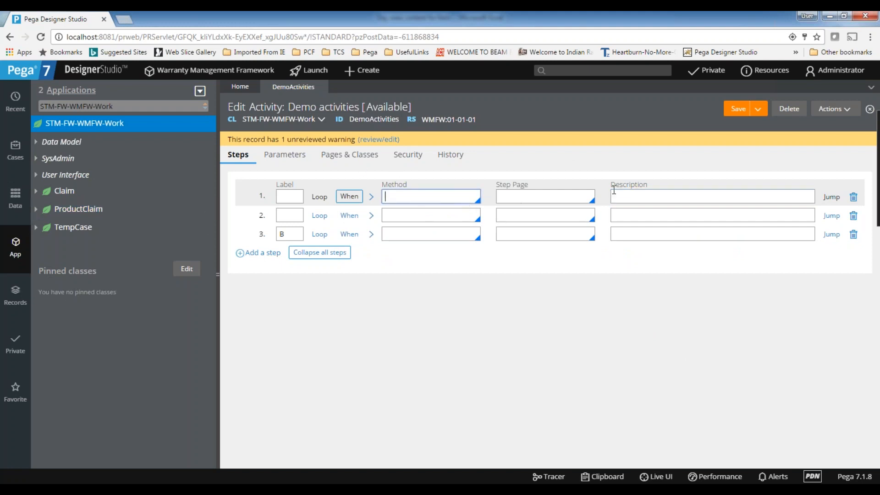
key("ctrl+s")
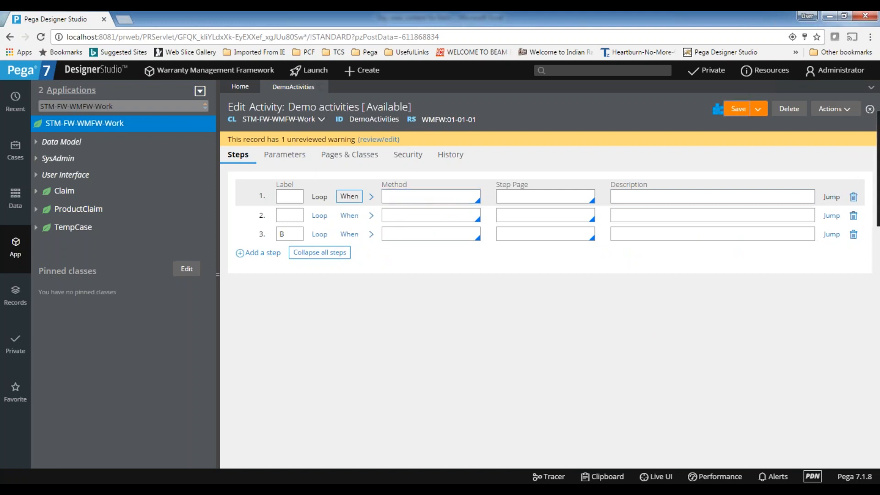
left_click(854, 244)
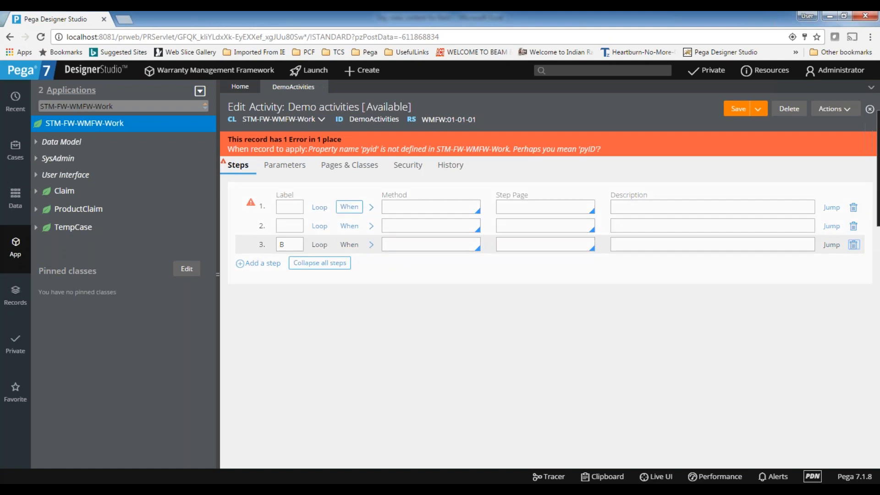
left_click(853, 226)
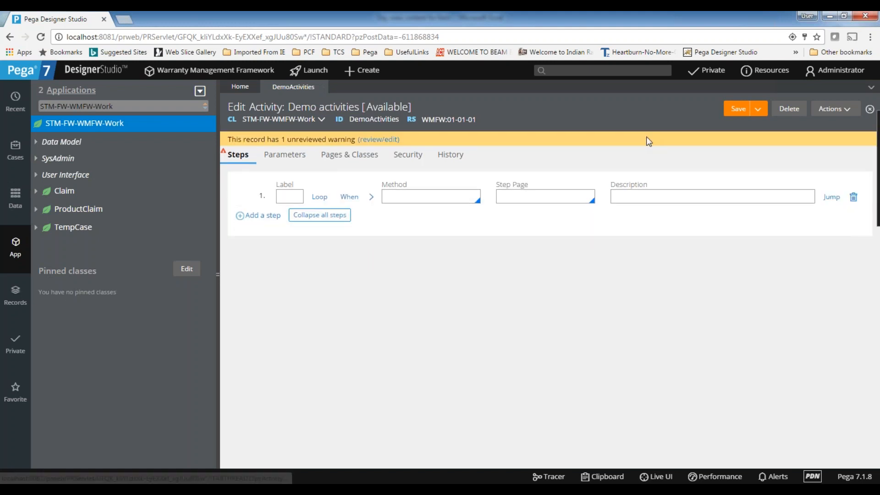
left_click(738, 109)
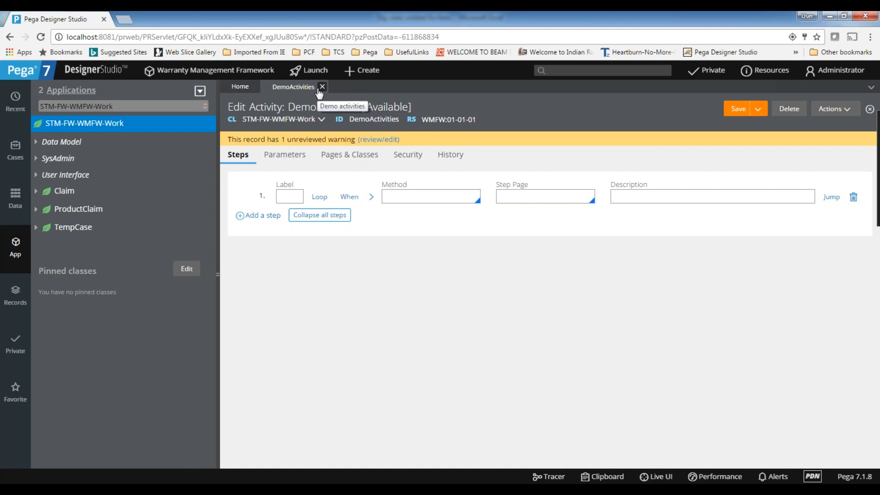
Close the DemoActivities tab to return to the Home dashboard.
left_click(402, 195)
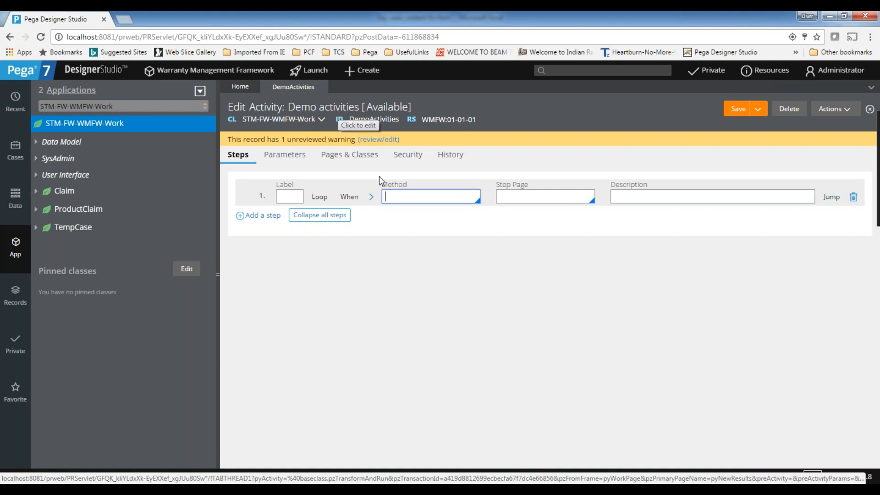
left_click(402, 194)
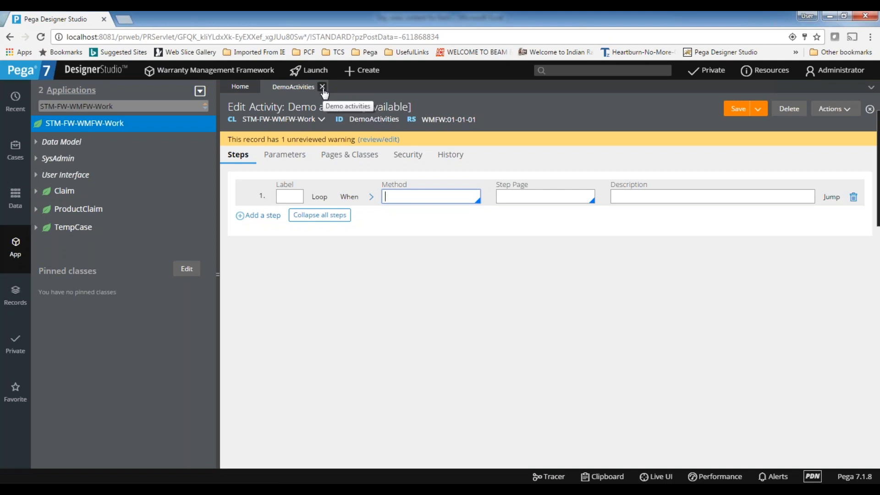
left_click(323, 87)
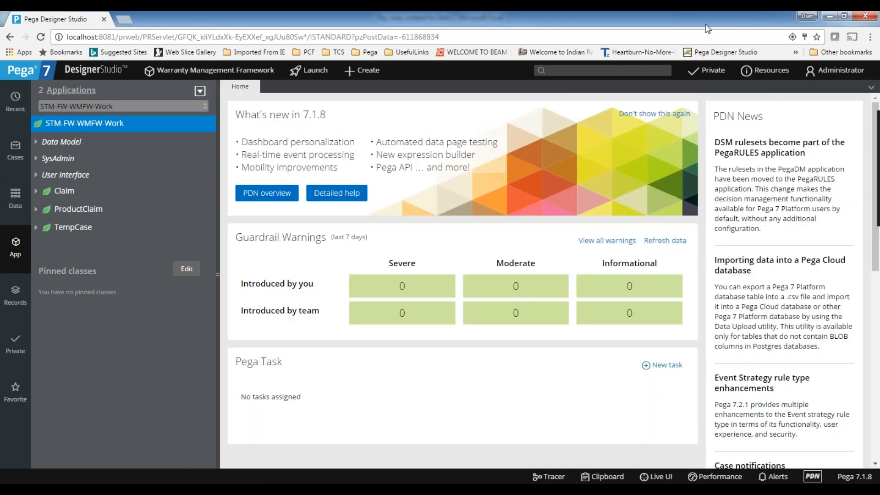